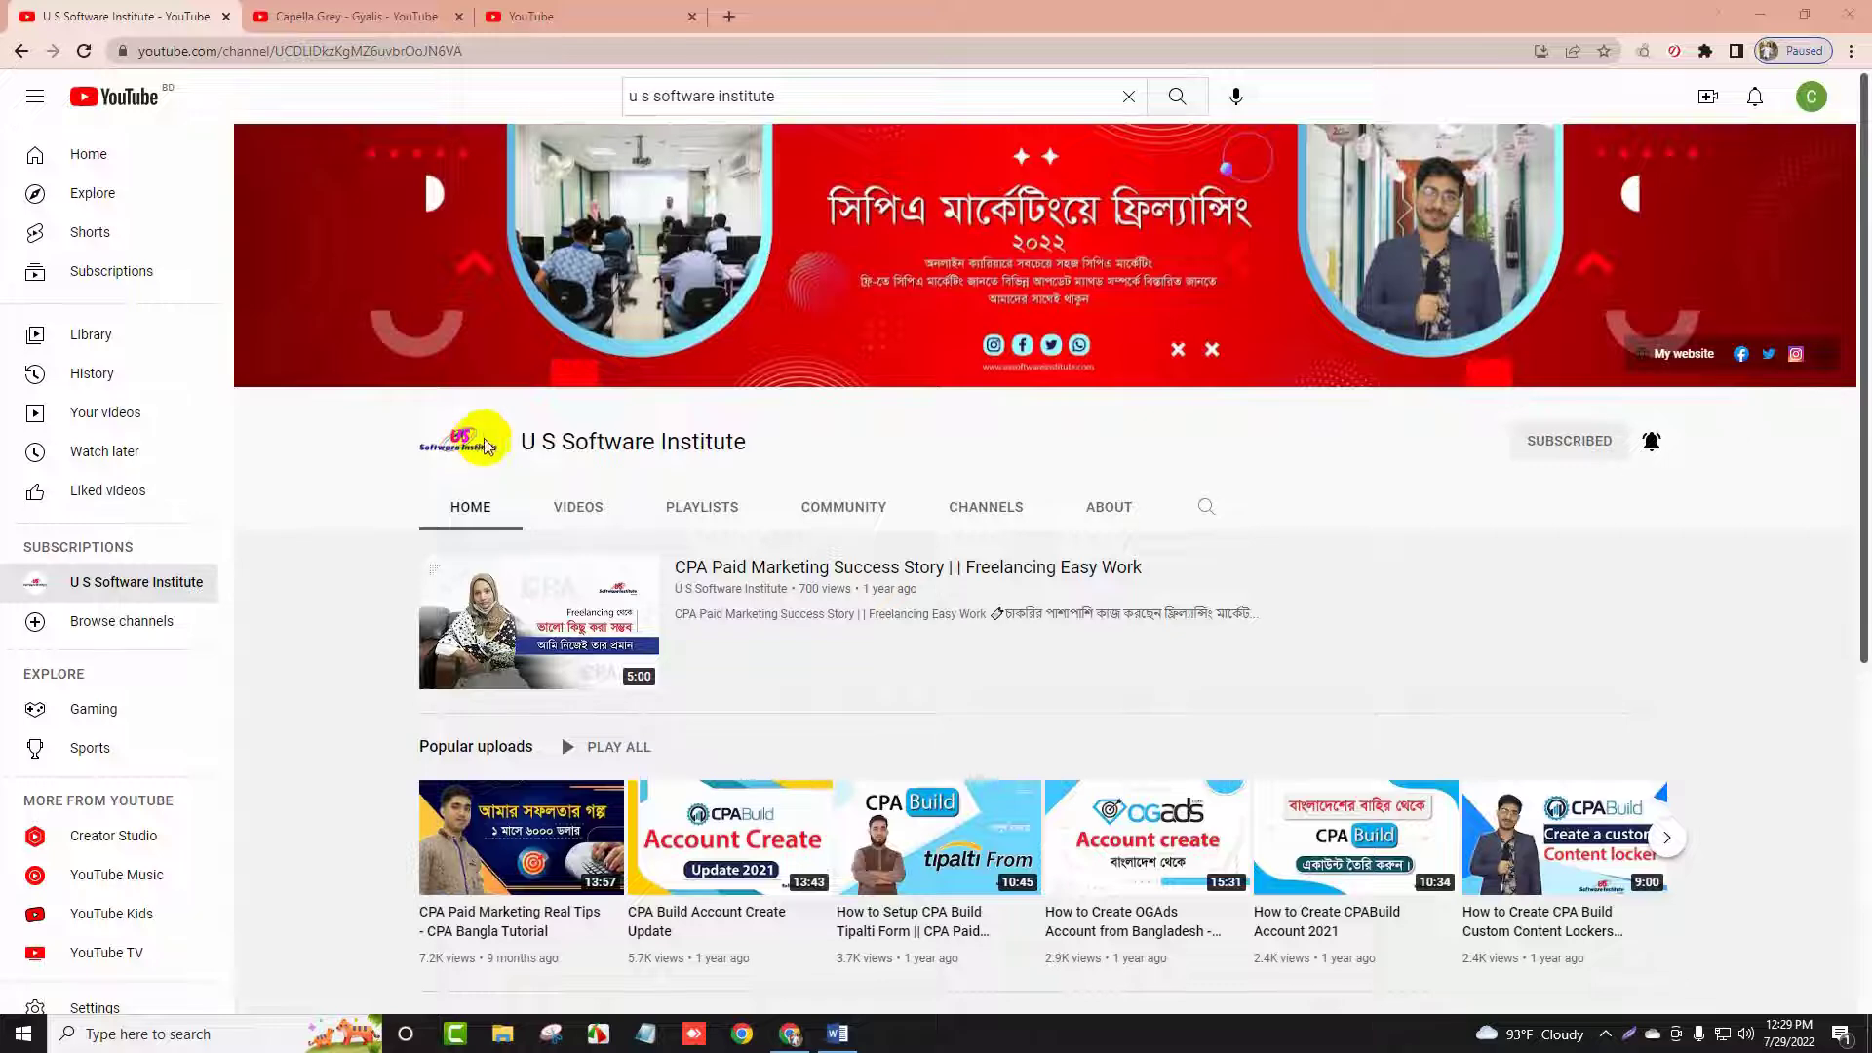
# Browse the U S Software Institute channel page, then switch to the Capella Grey - Gyalis tab
pyautogui.scroll(-1, 484, 446)
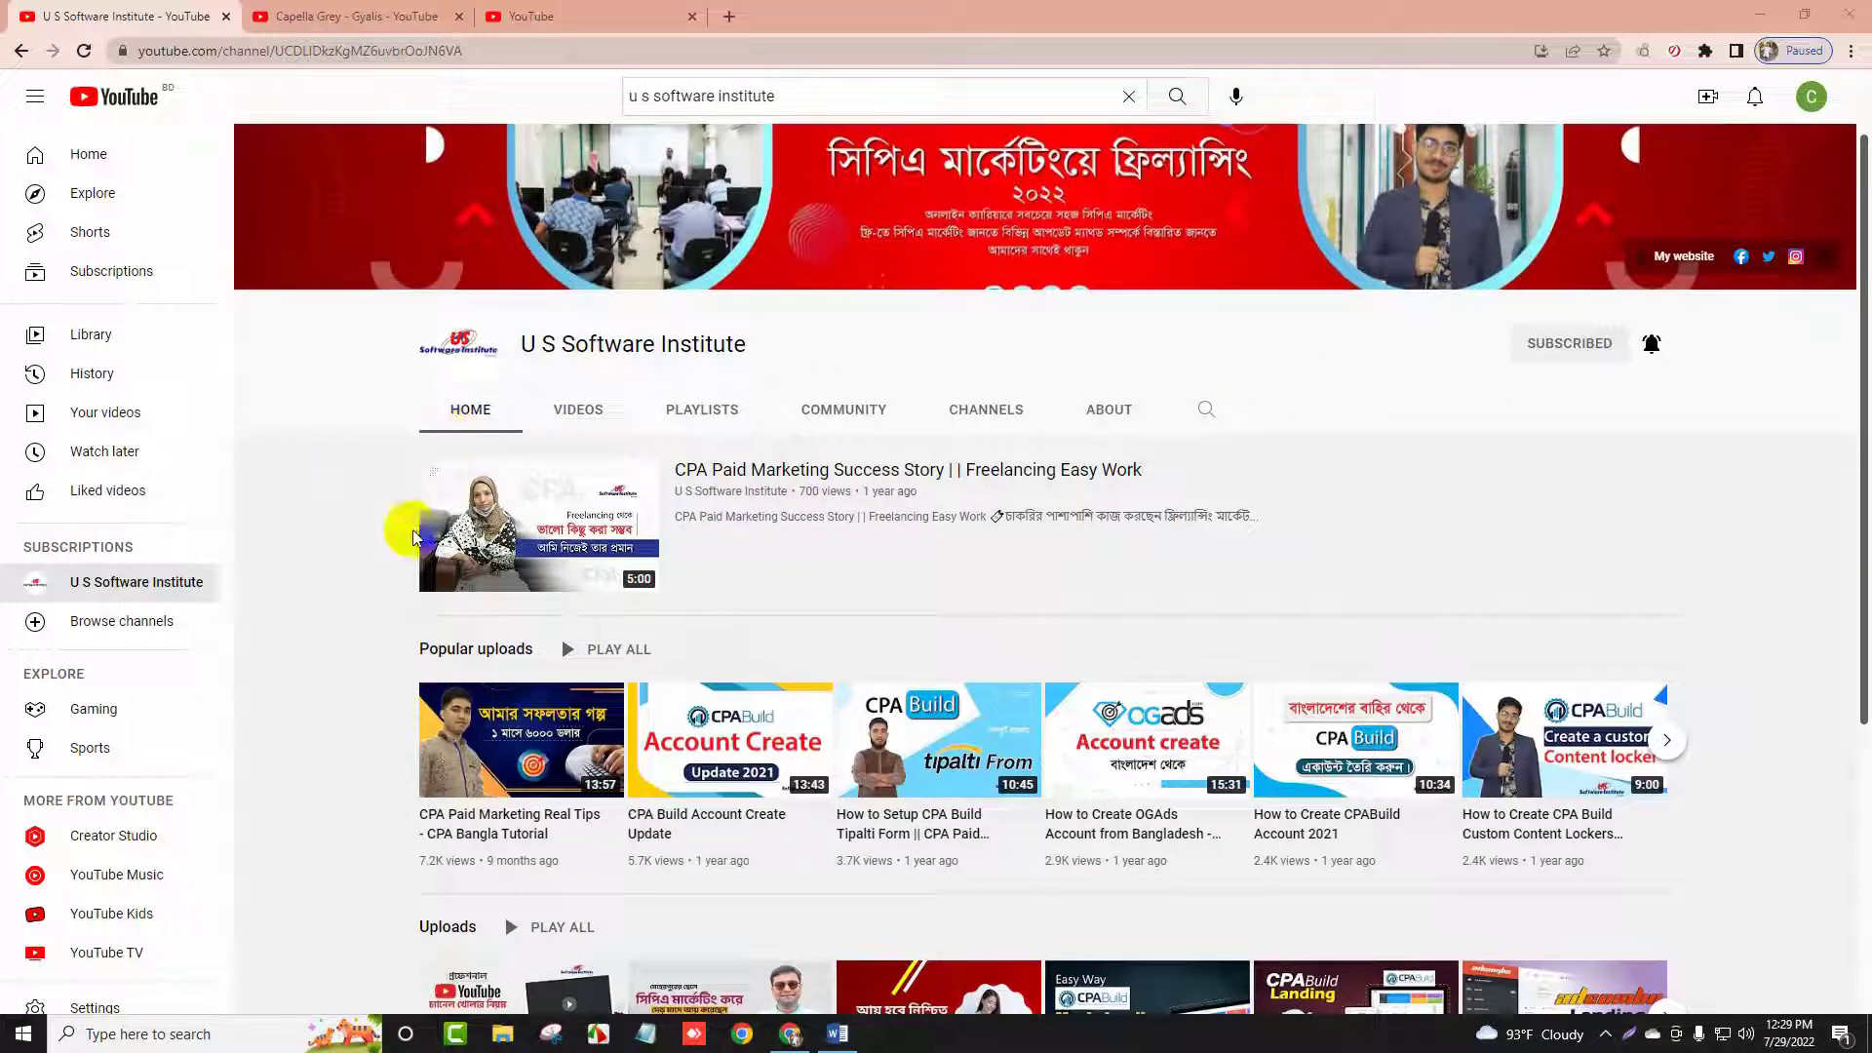
pyautogui.scroll(-1, 408, 534)
pyautogui.scroll(2, 376, 575)
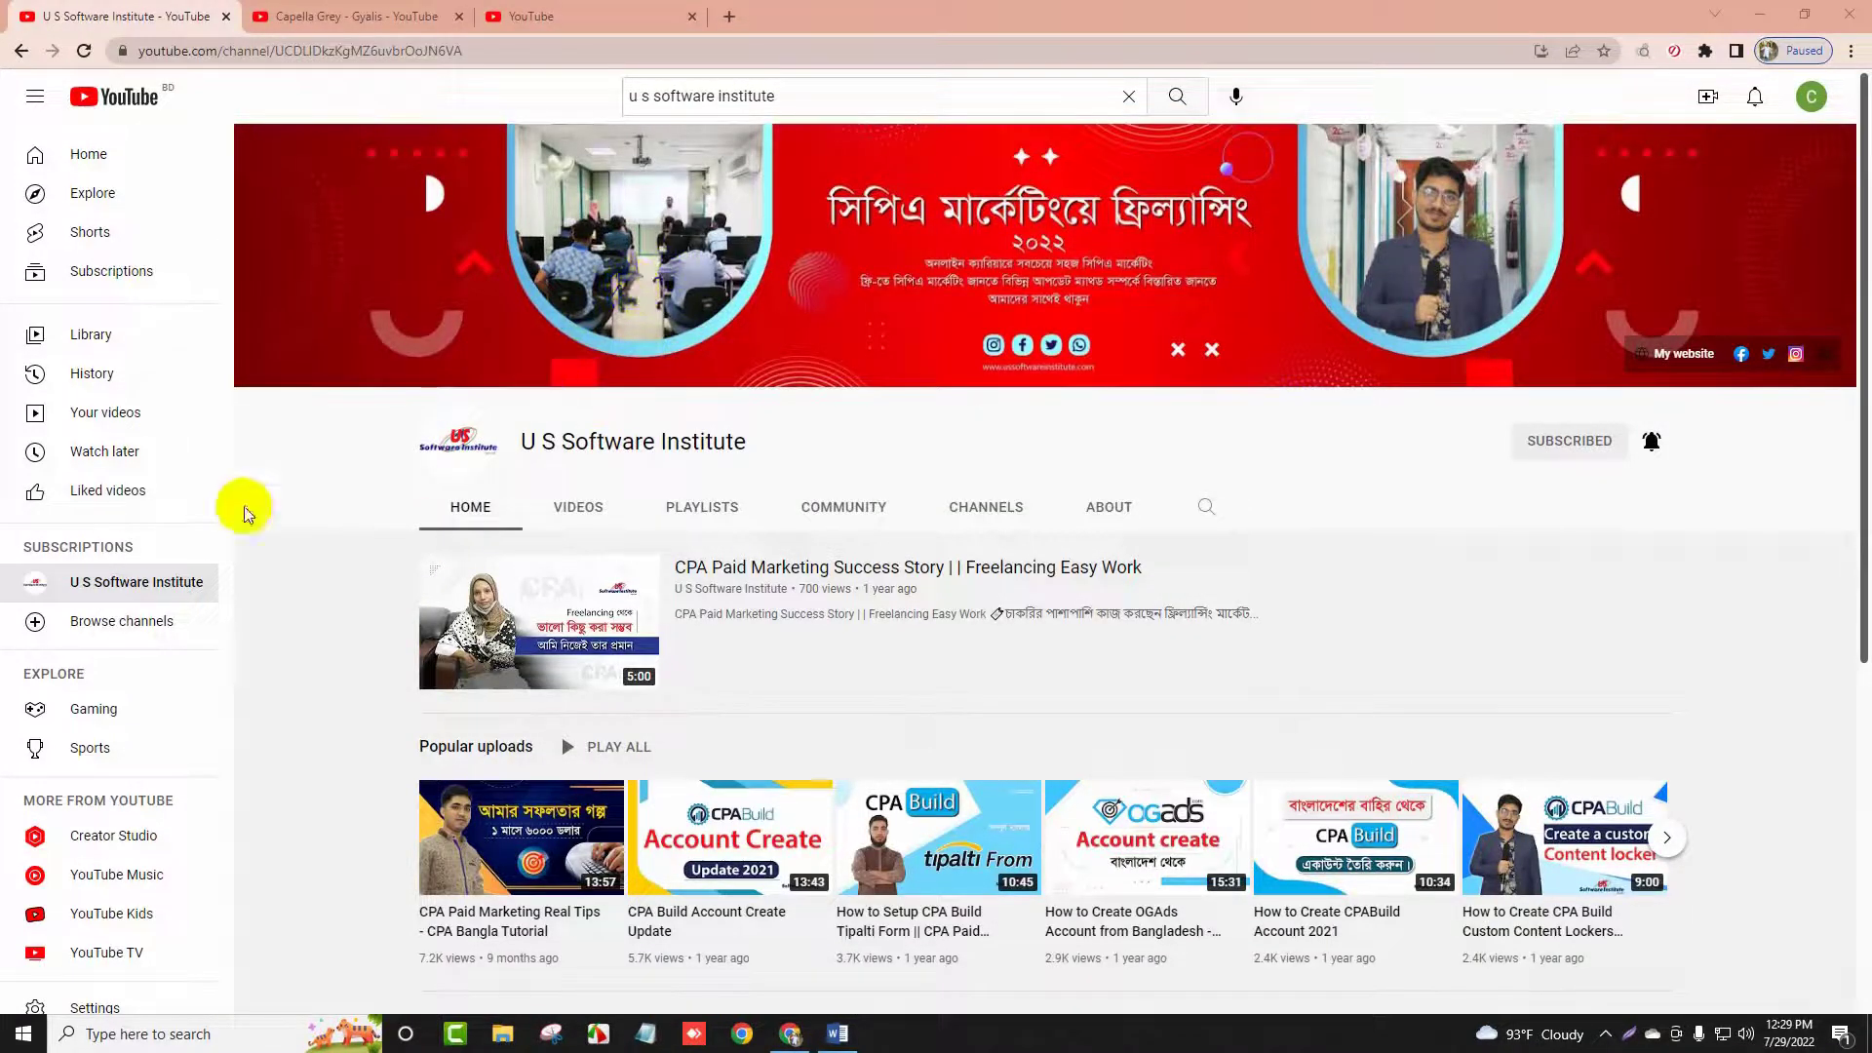
pyautogui.scroll(-6, 895, 711)
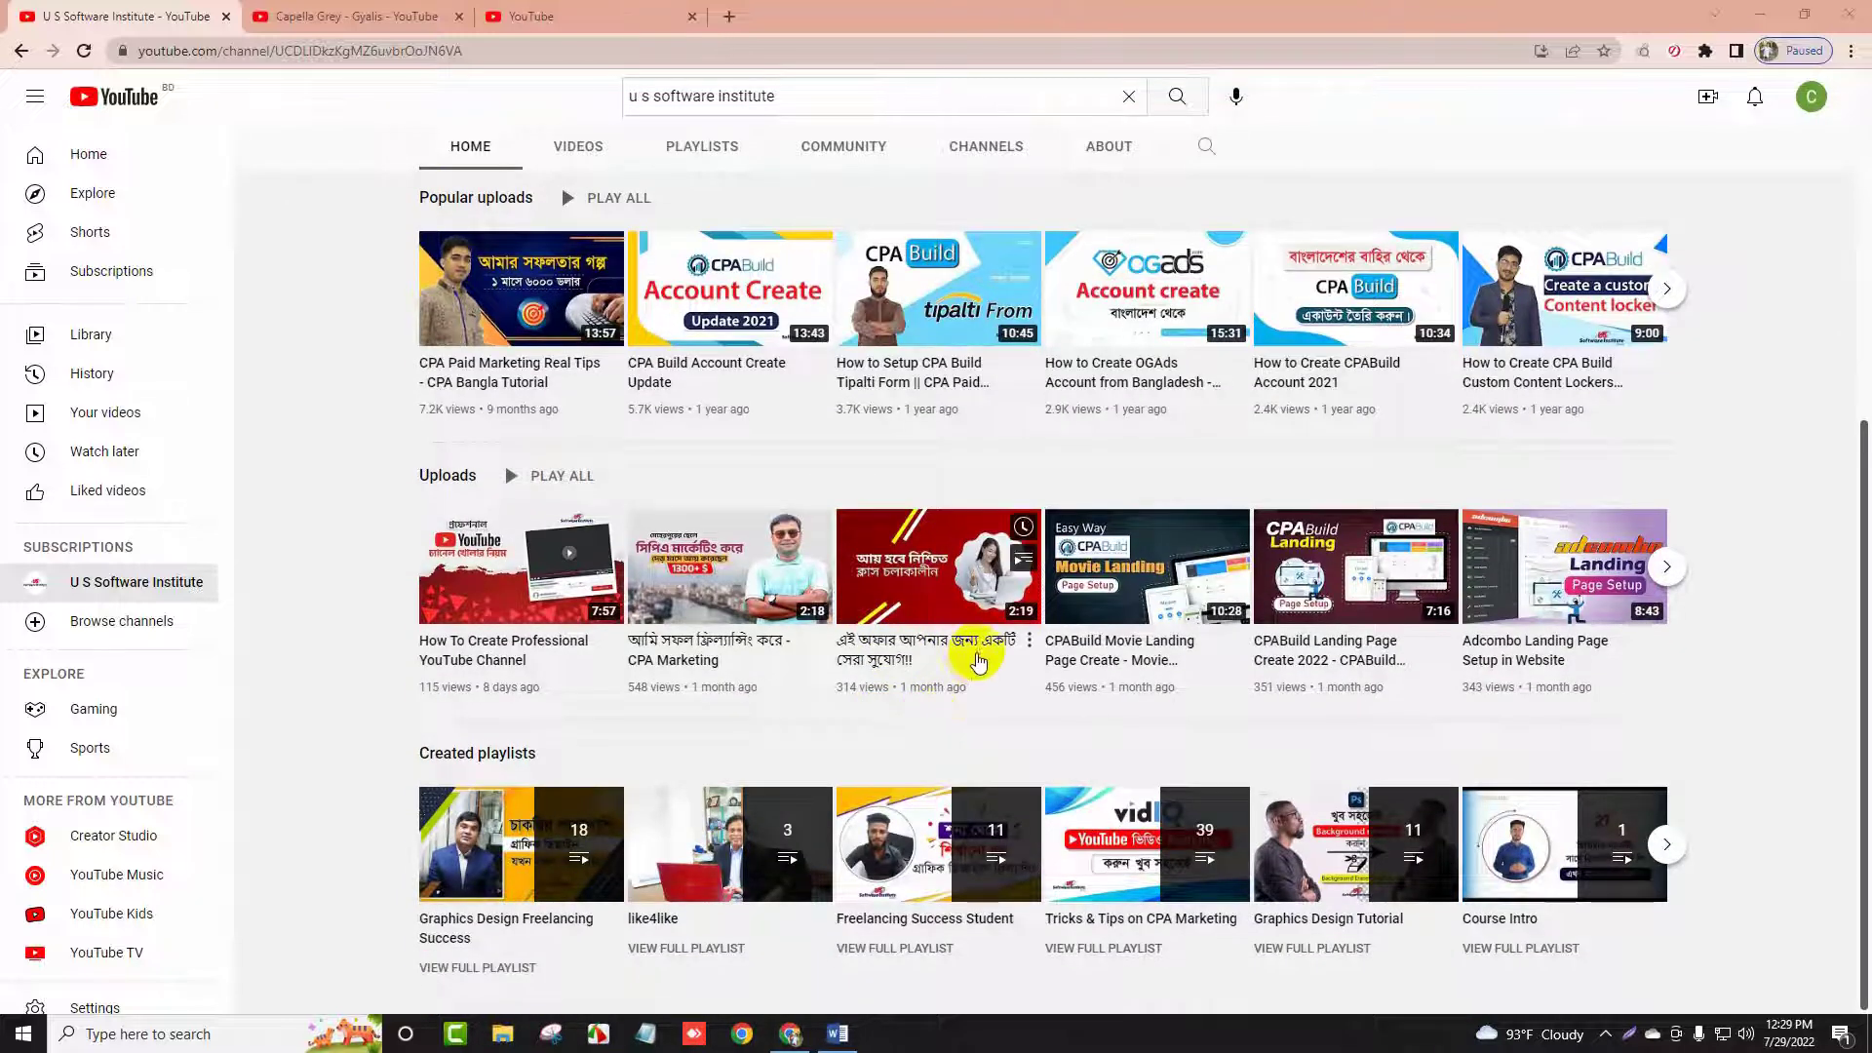
pyautogui.moveTo(927, 656)
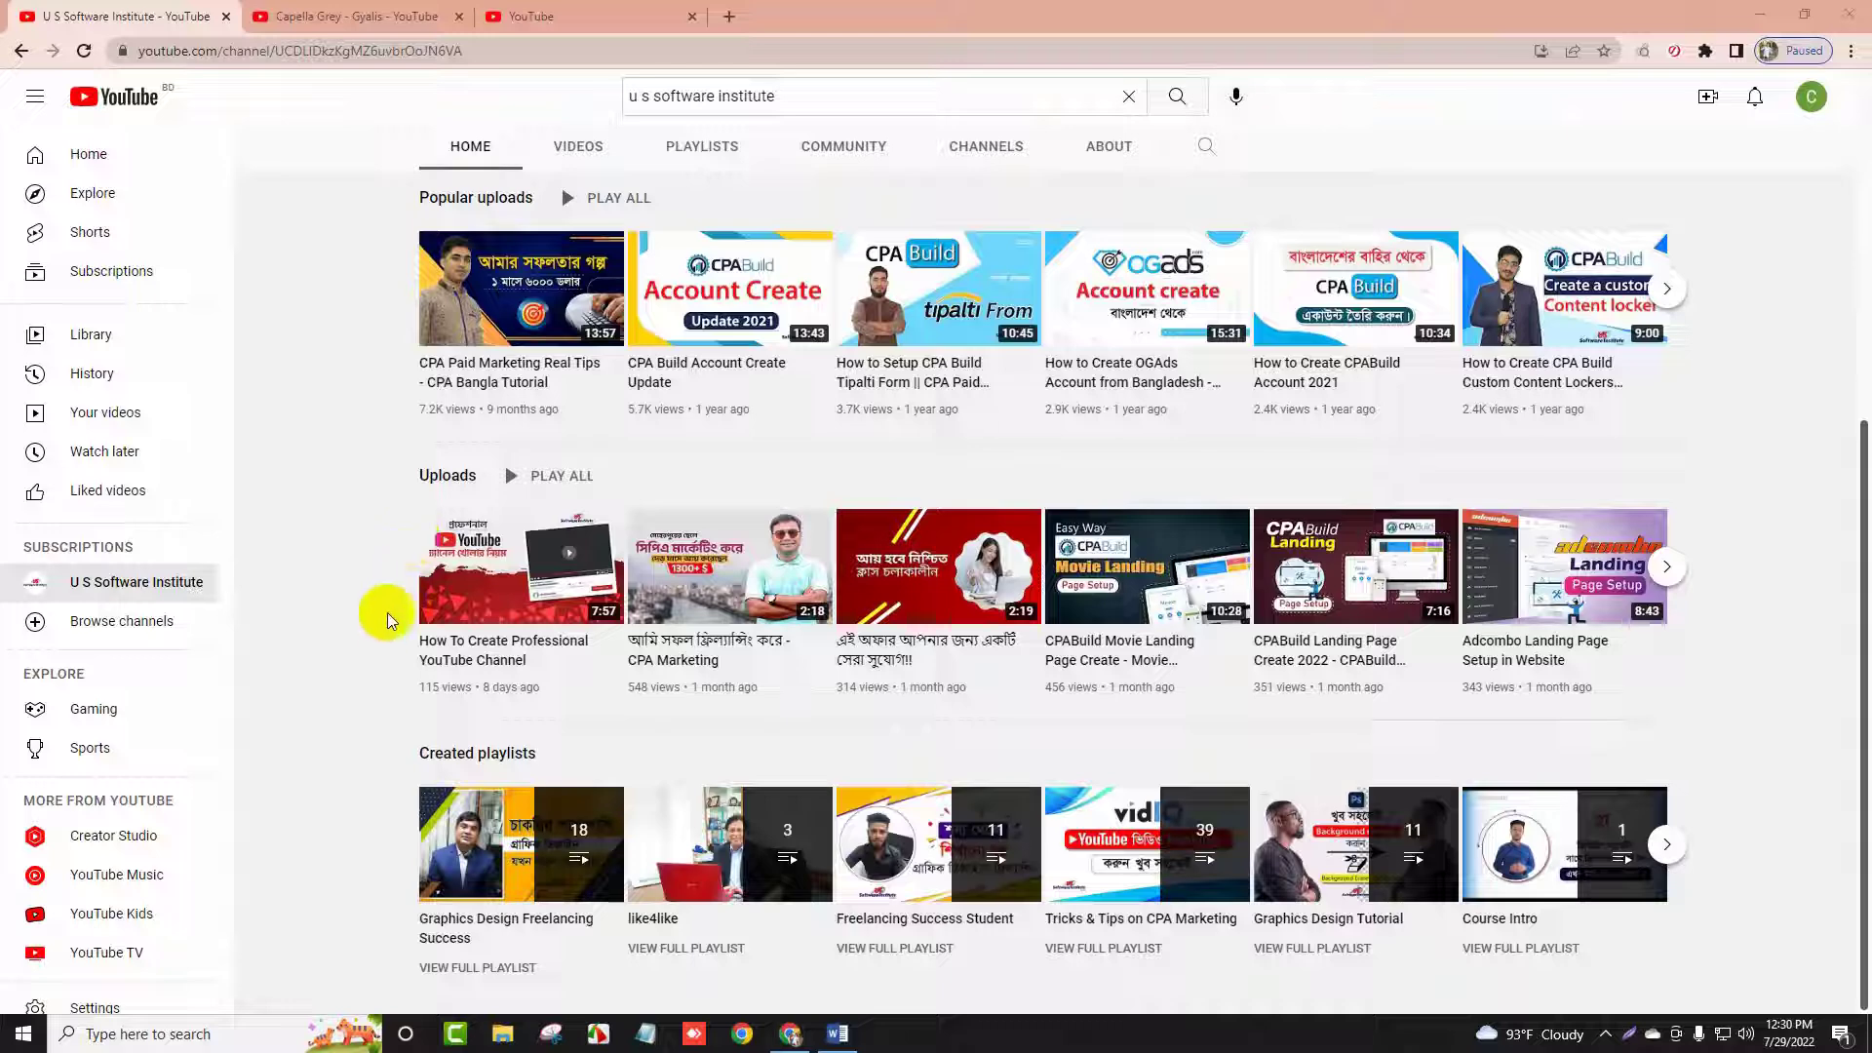
pyautogui.scroll(6, 361, 582)
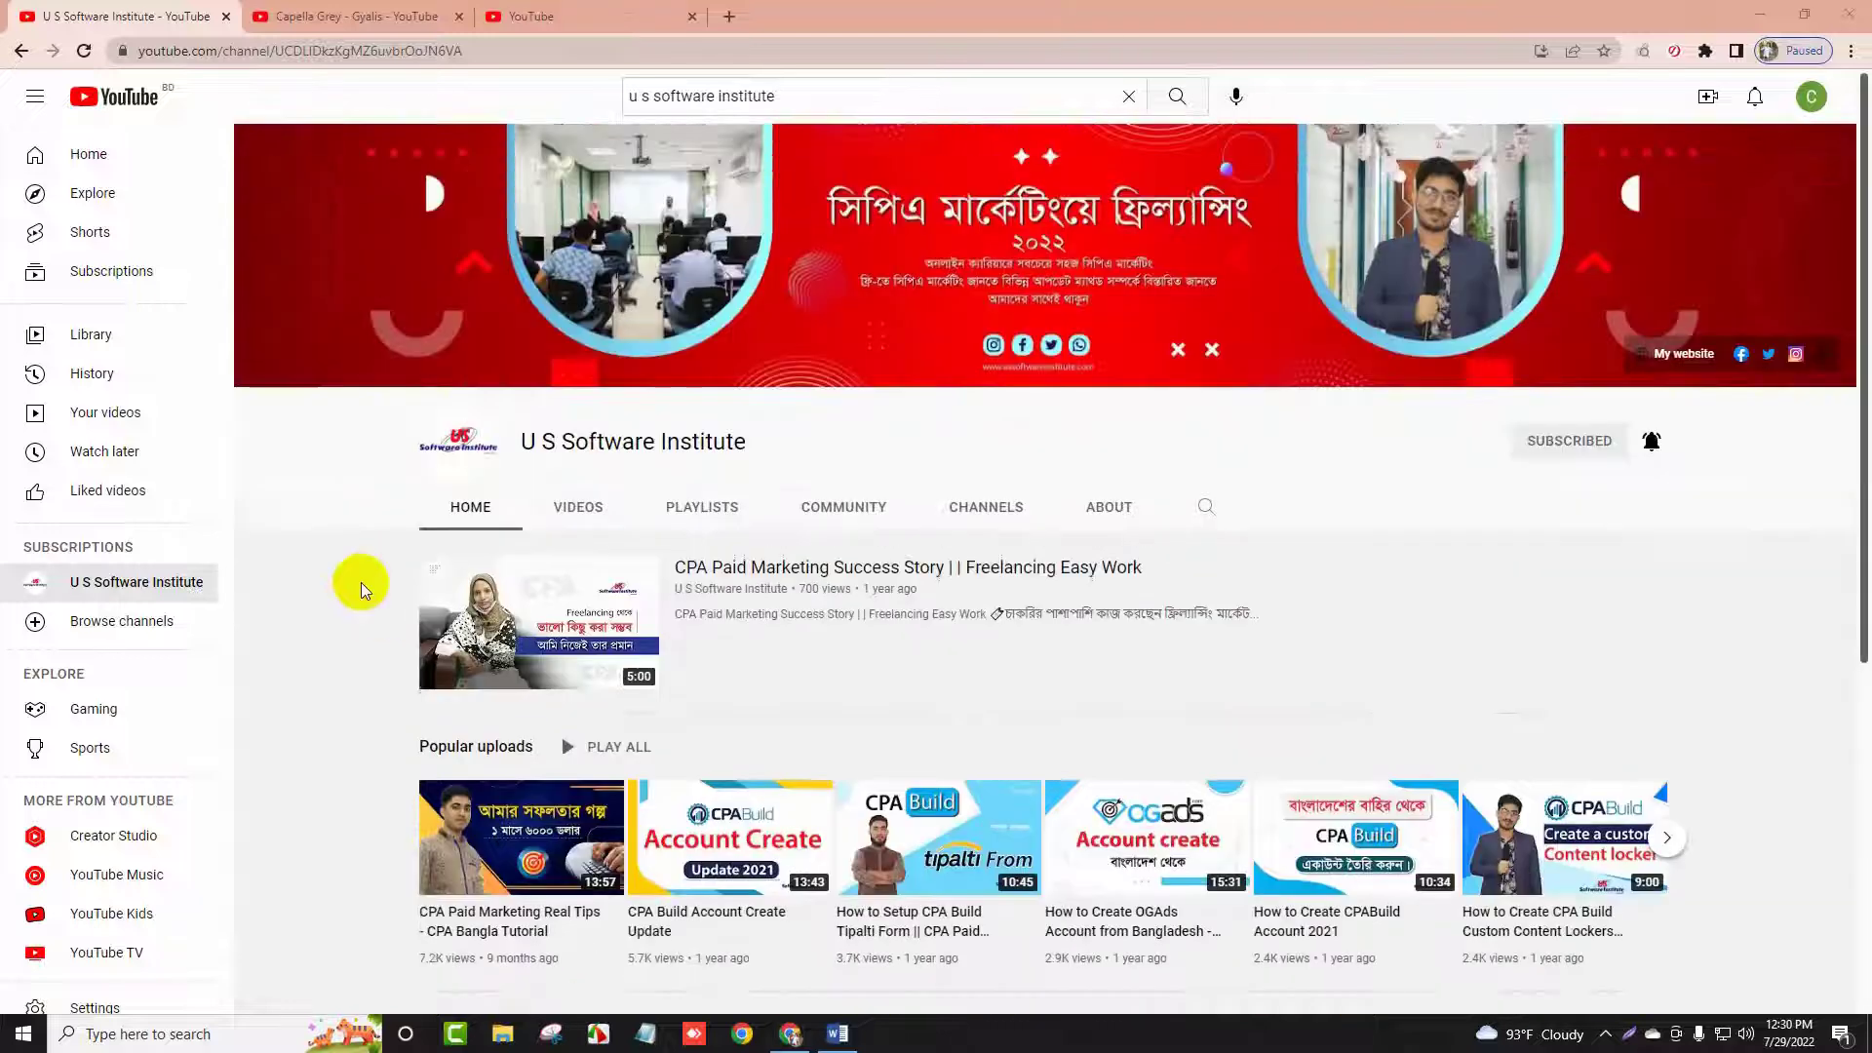
pyautogui.scroll(-3, 284, 611)
pyautogui.click(292, 15)
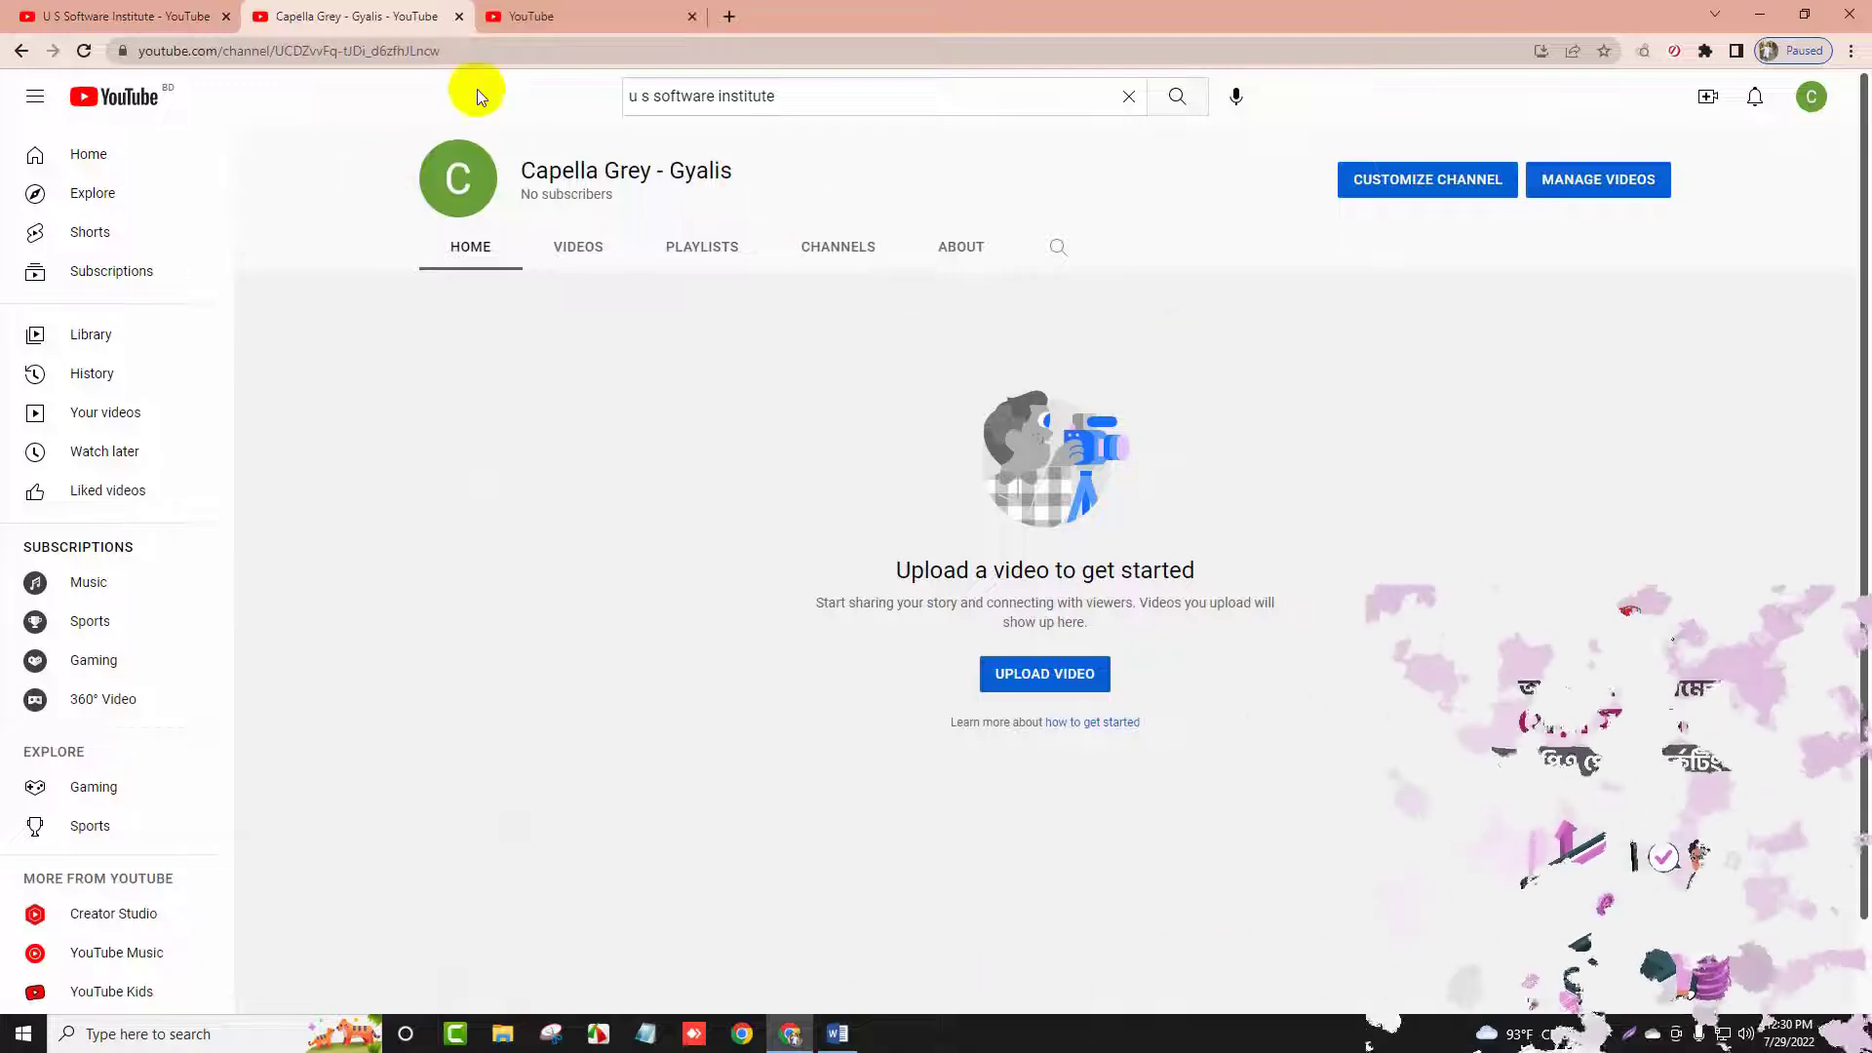
pyautogui.click(98, 10)
pyautogui.scroll(-3, 995, 543)
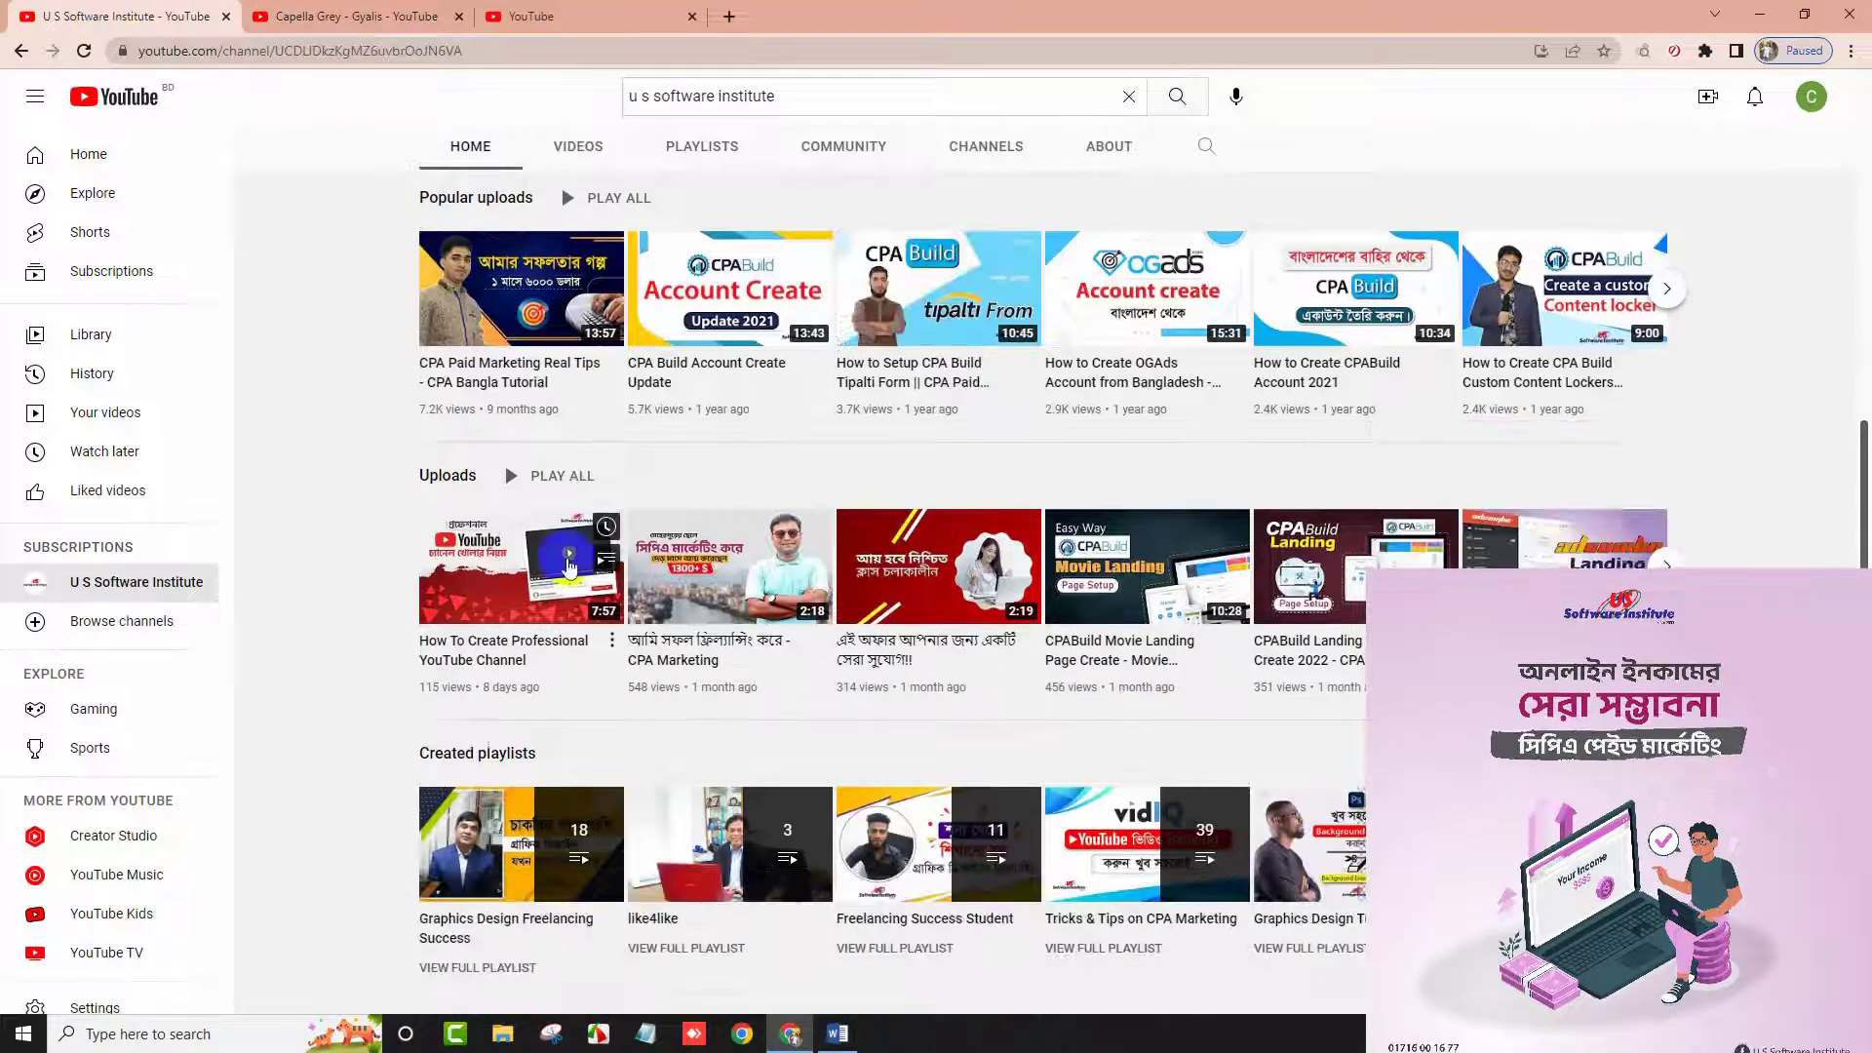
pyautogui.click(321, 15)
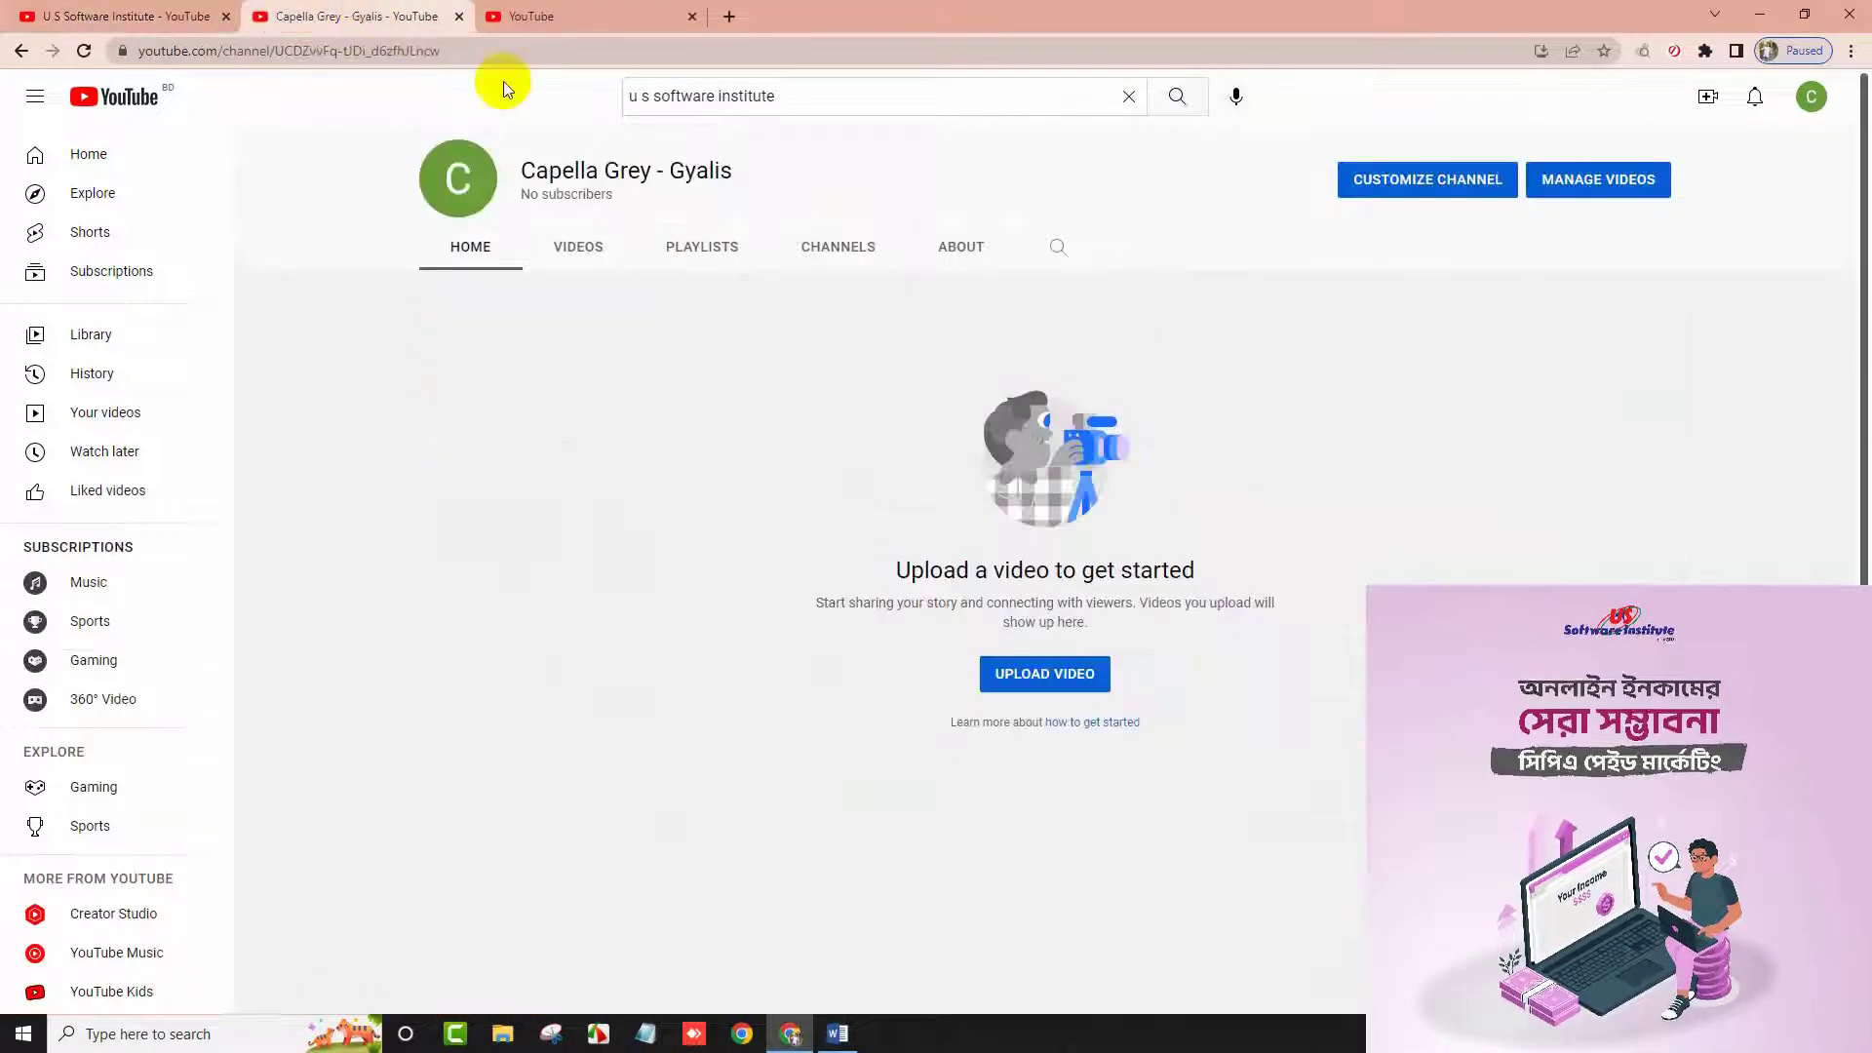
pyautogui.click(1811, 101)
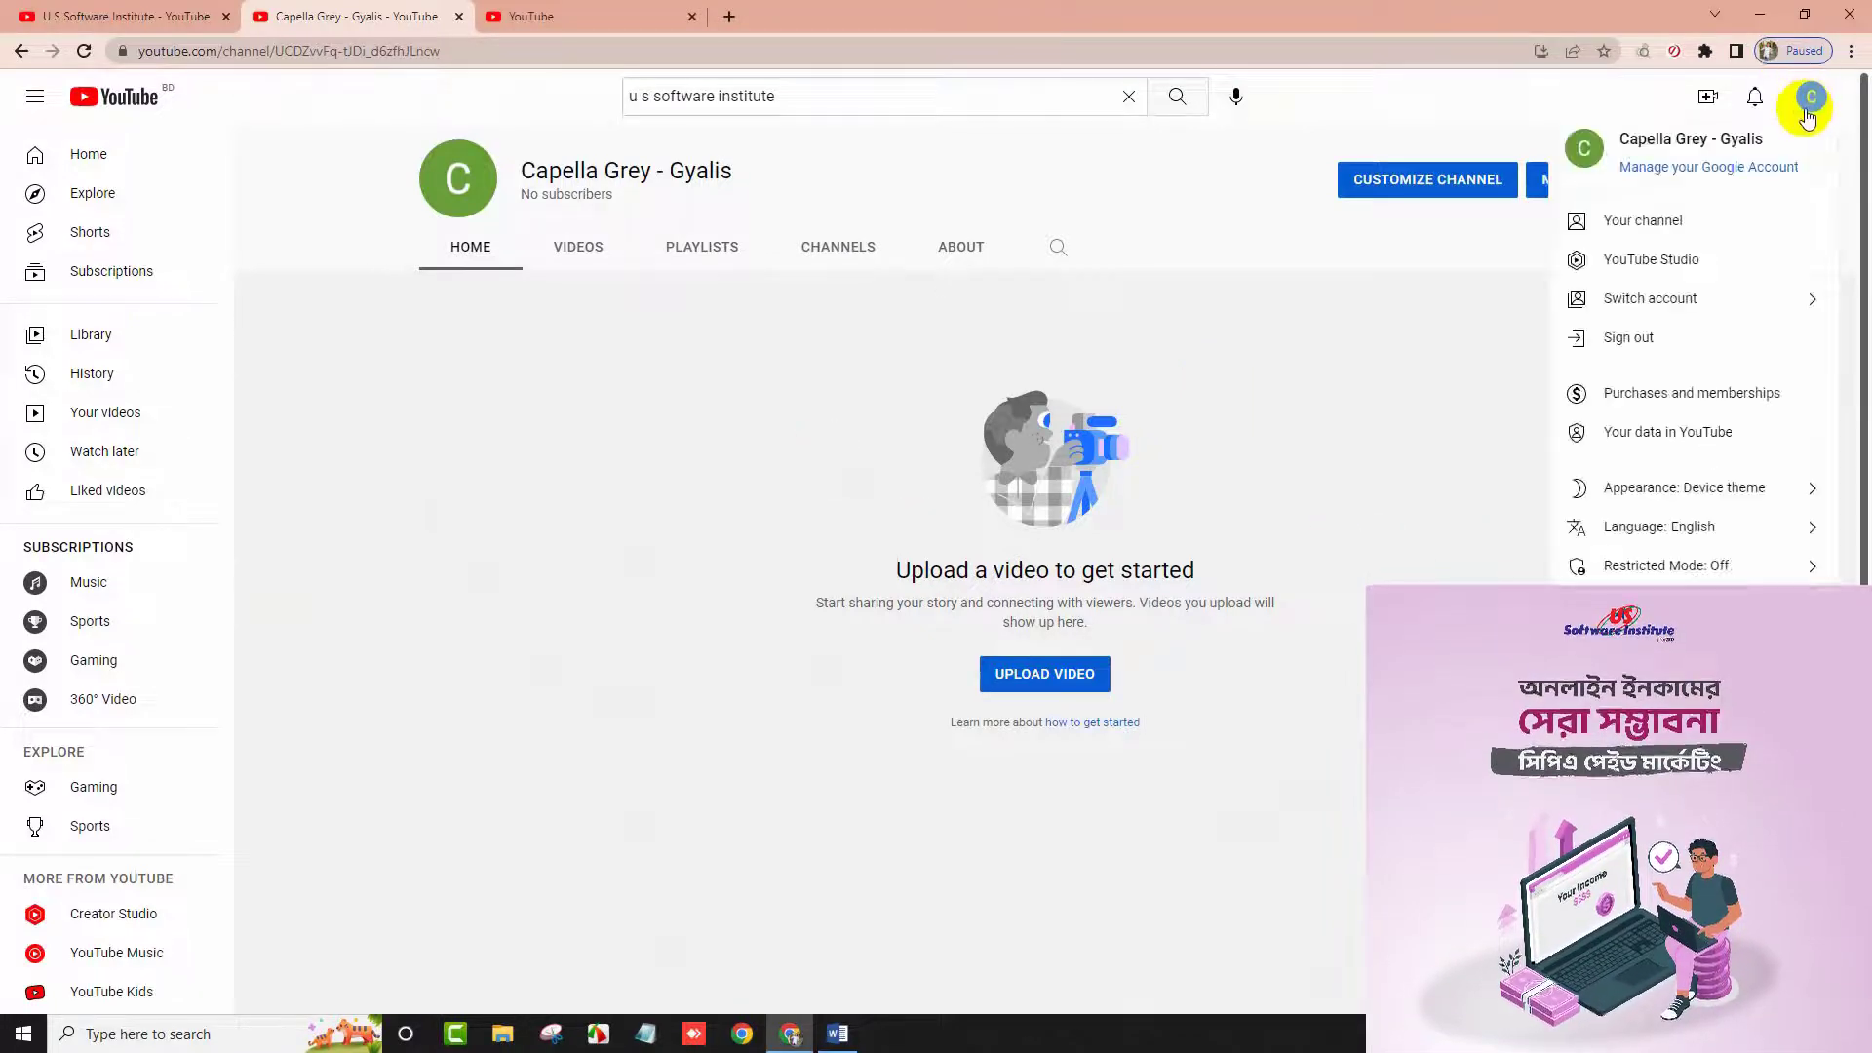
pyautogui.click(1669, 222)
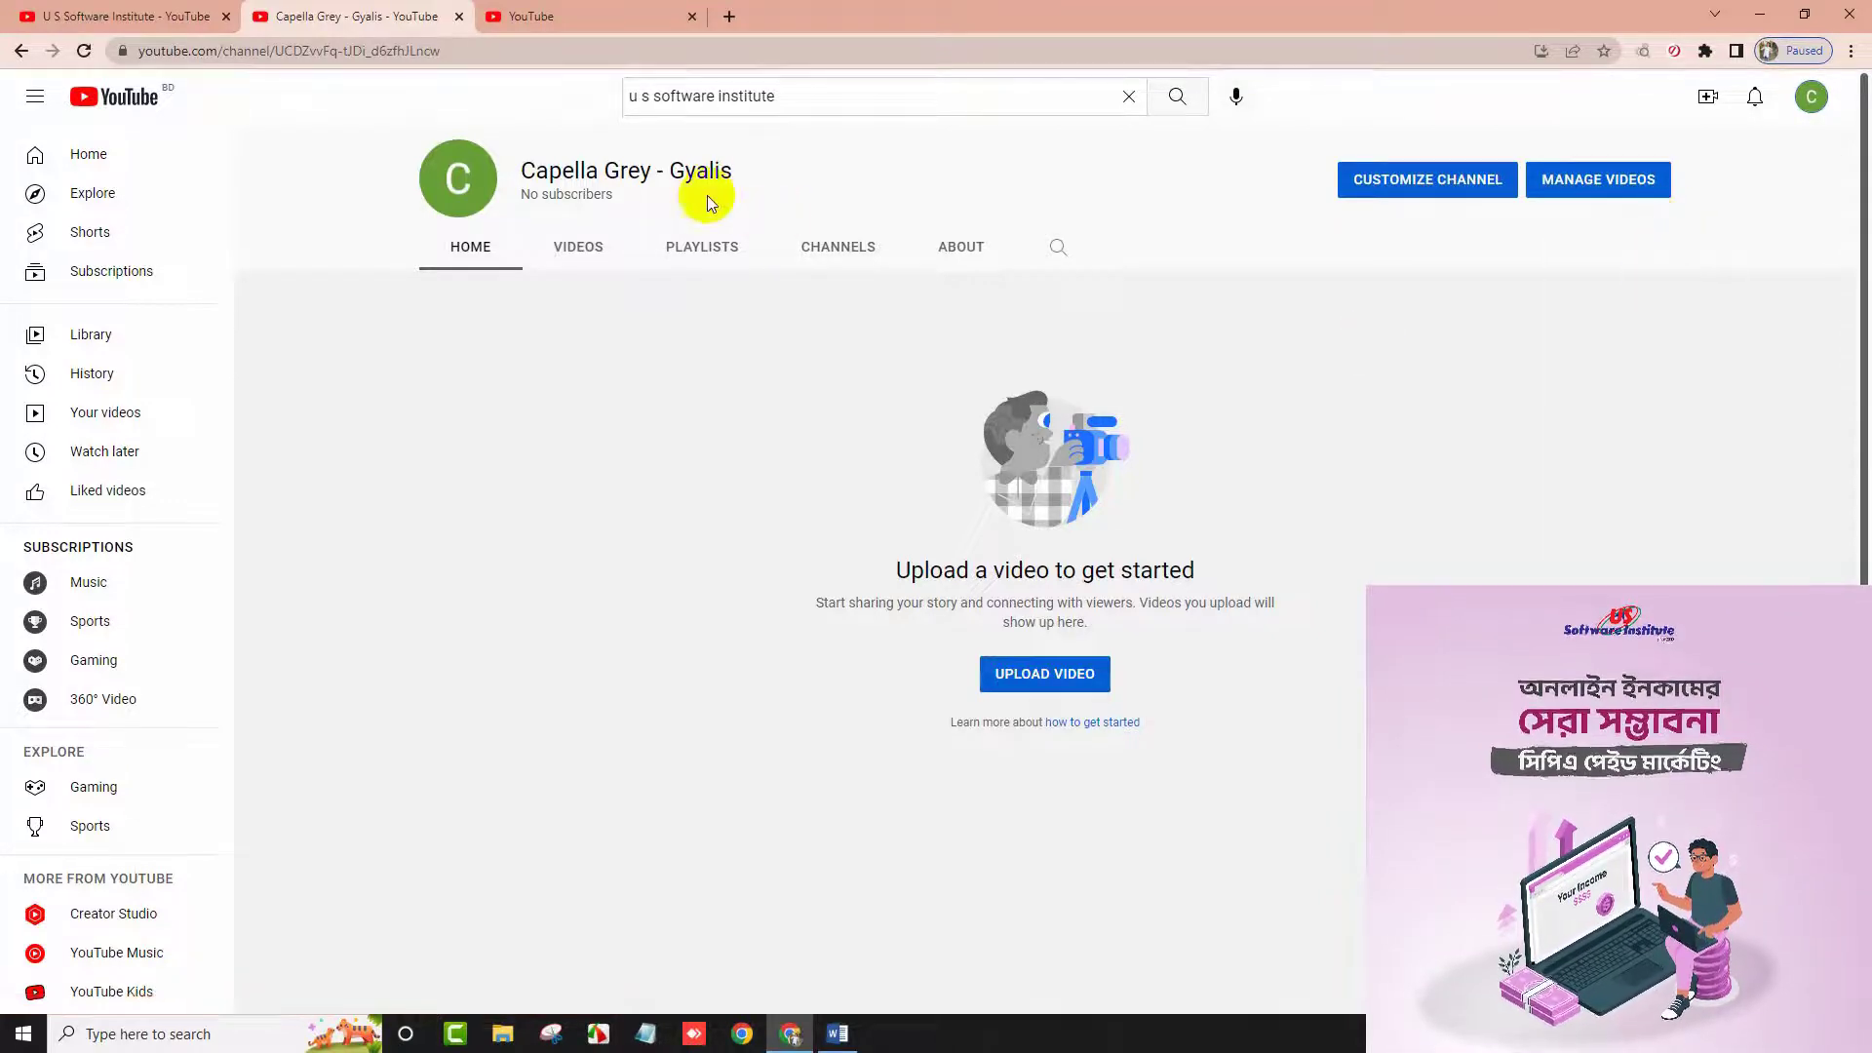
pyautogui.scroll(-1, 721, 330)
pyautogui.scroll(1, 722, 330)
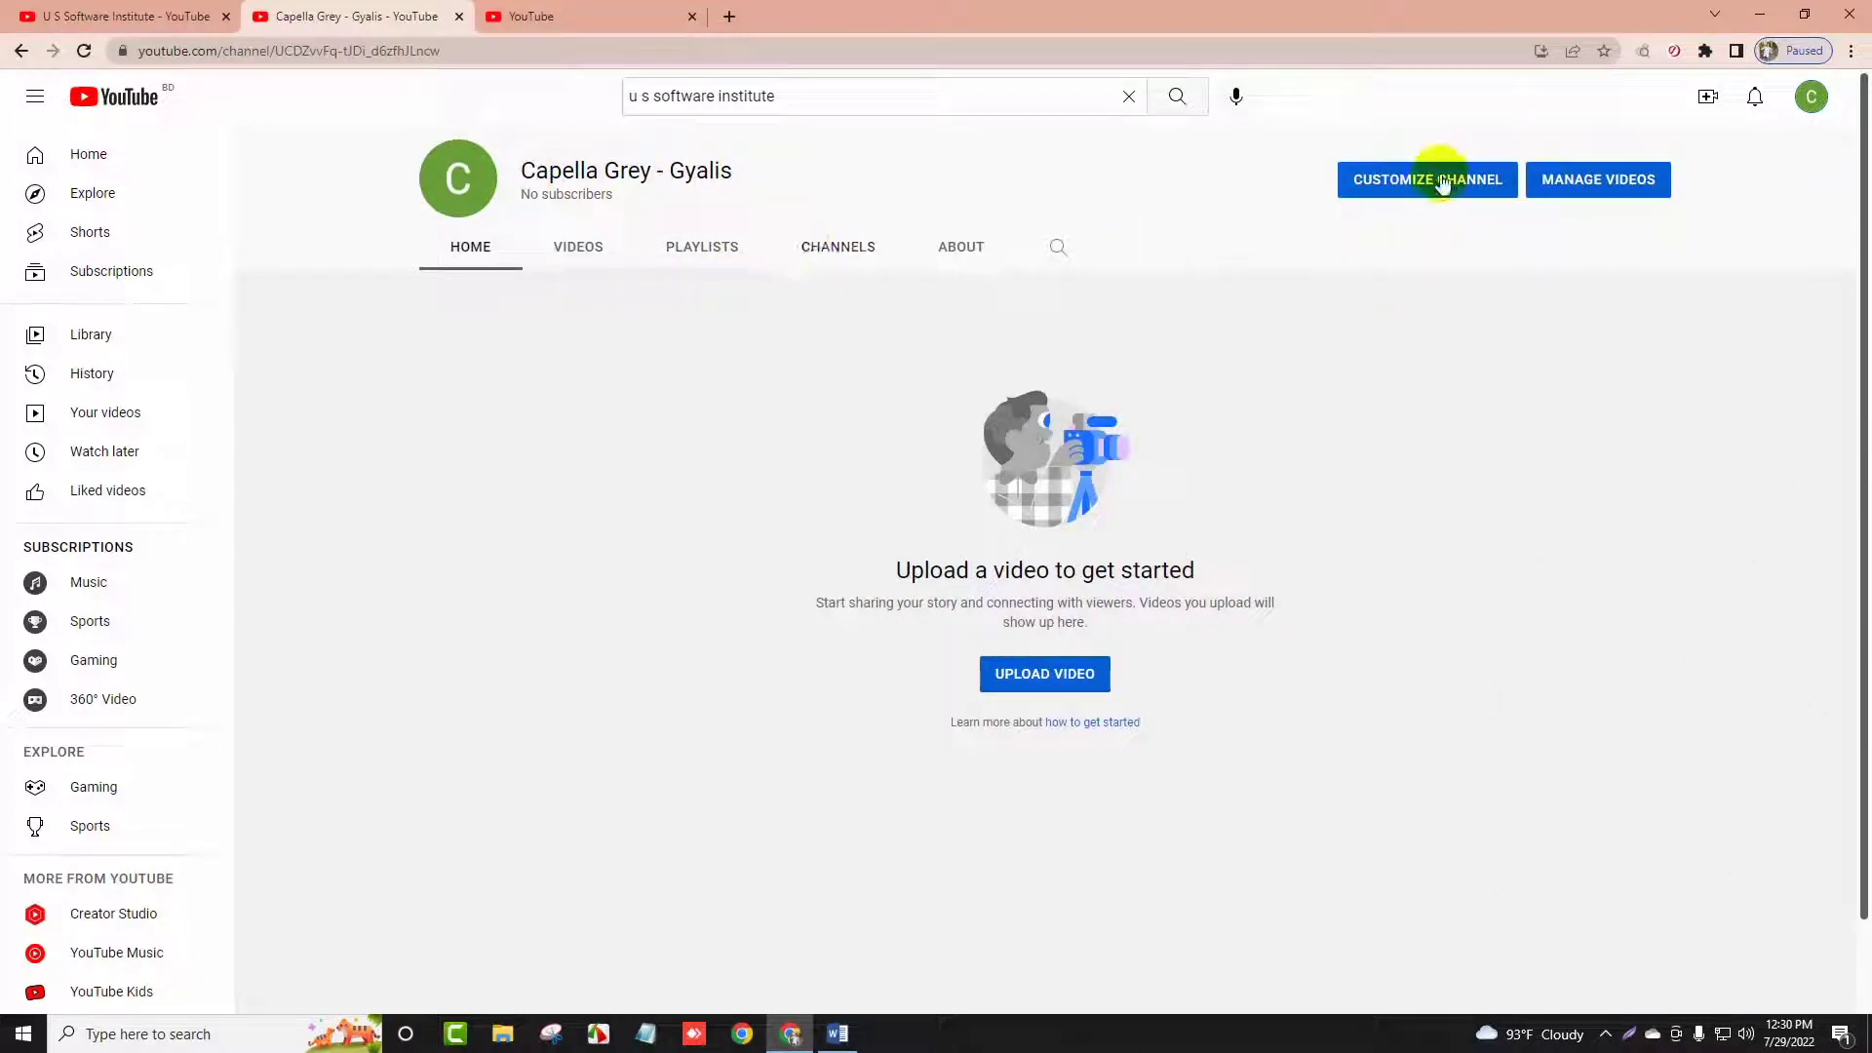
# Open Channel customization from the channel page and highlight its heading
pyautogui.click(1478, 188)
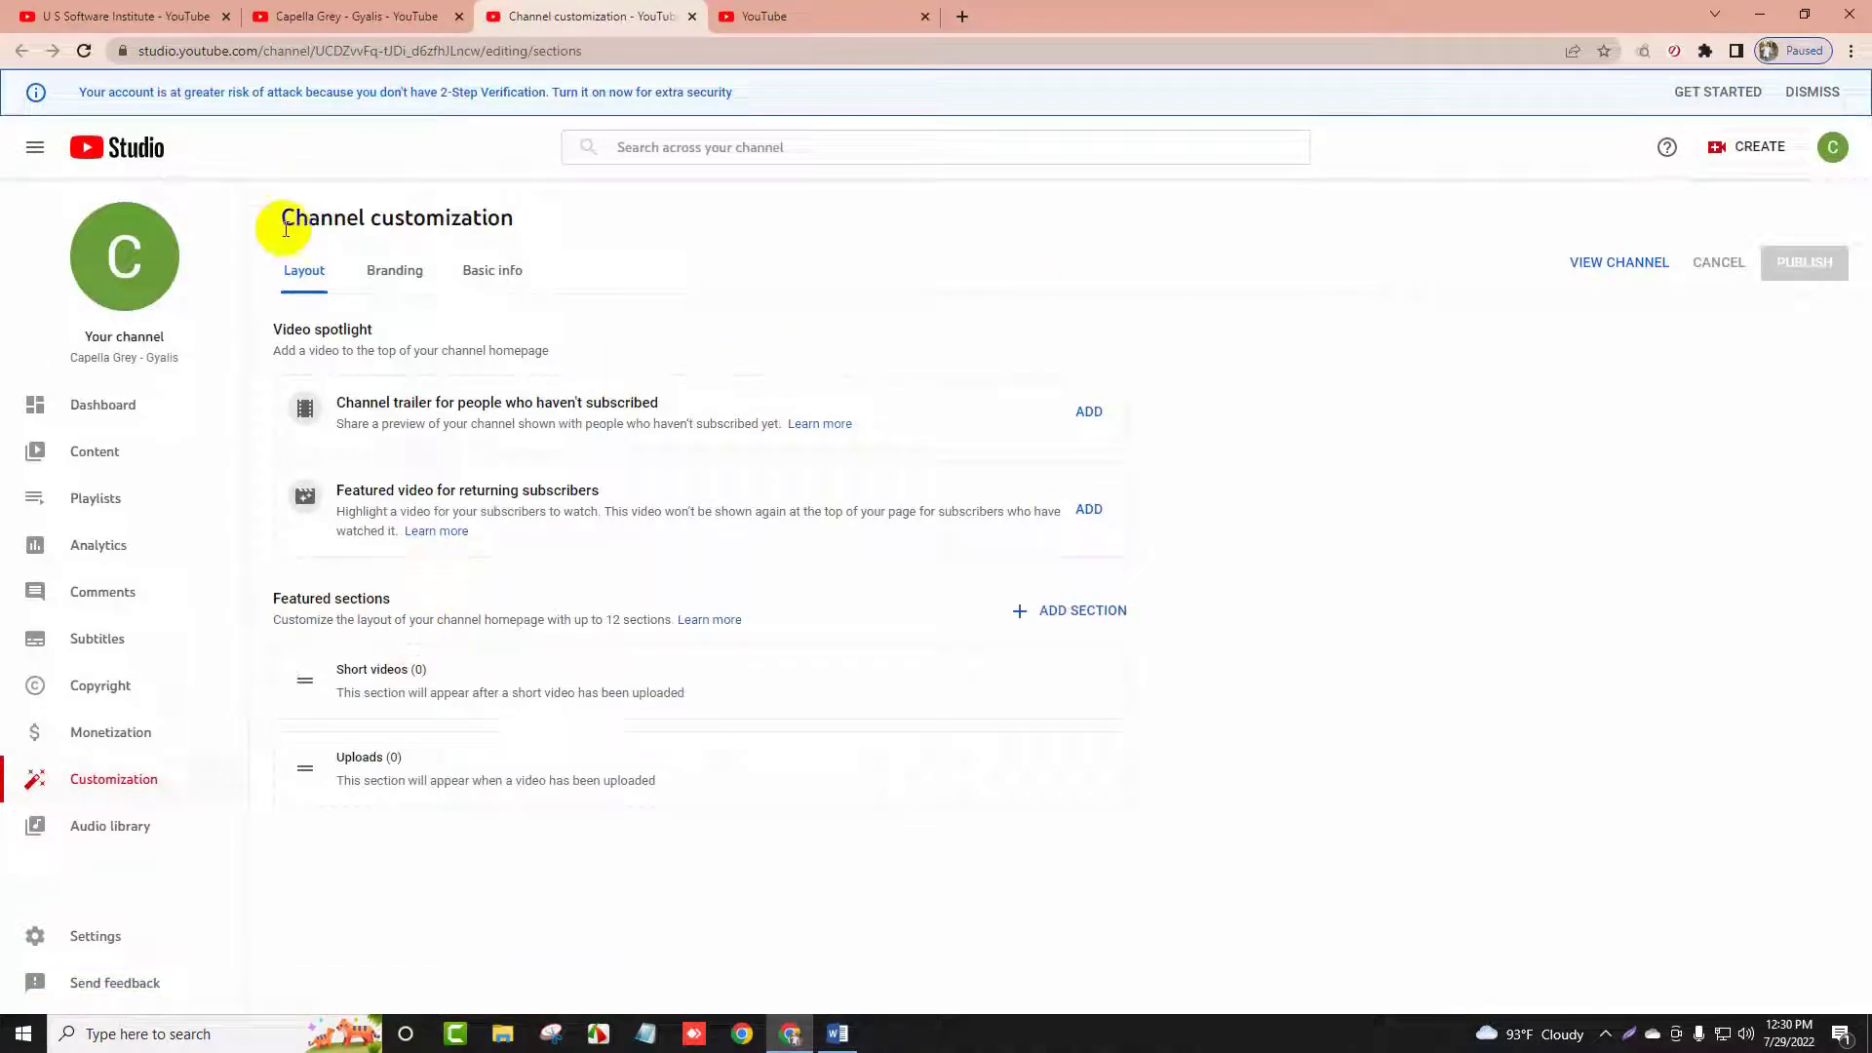
pyautogui.moveTo(282, 218); pyautogui.dragTo(493, 230)
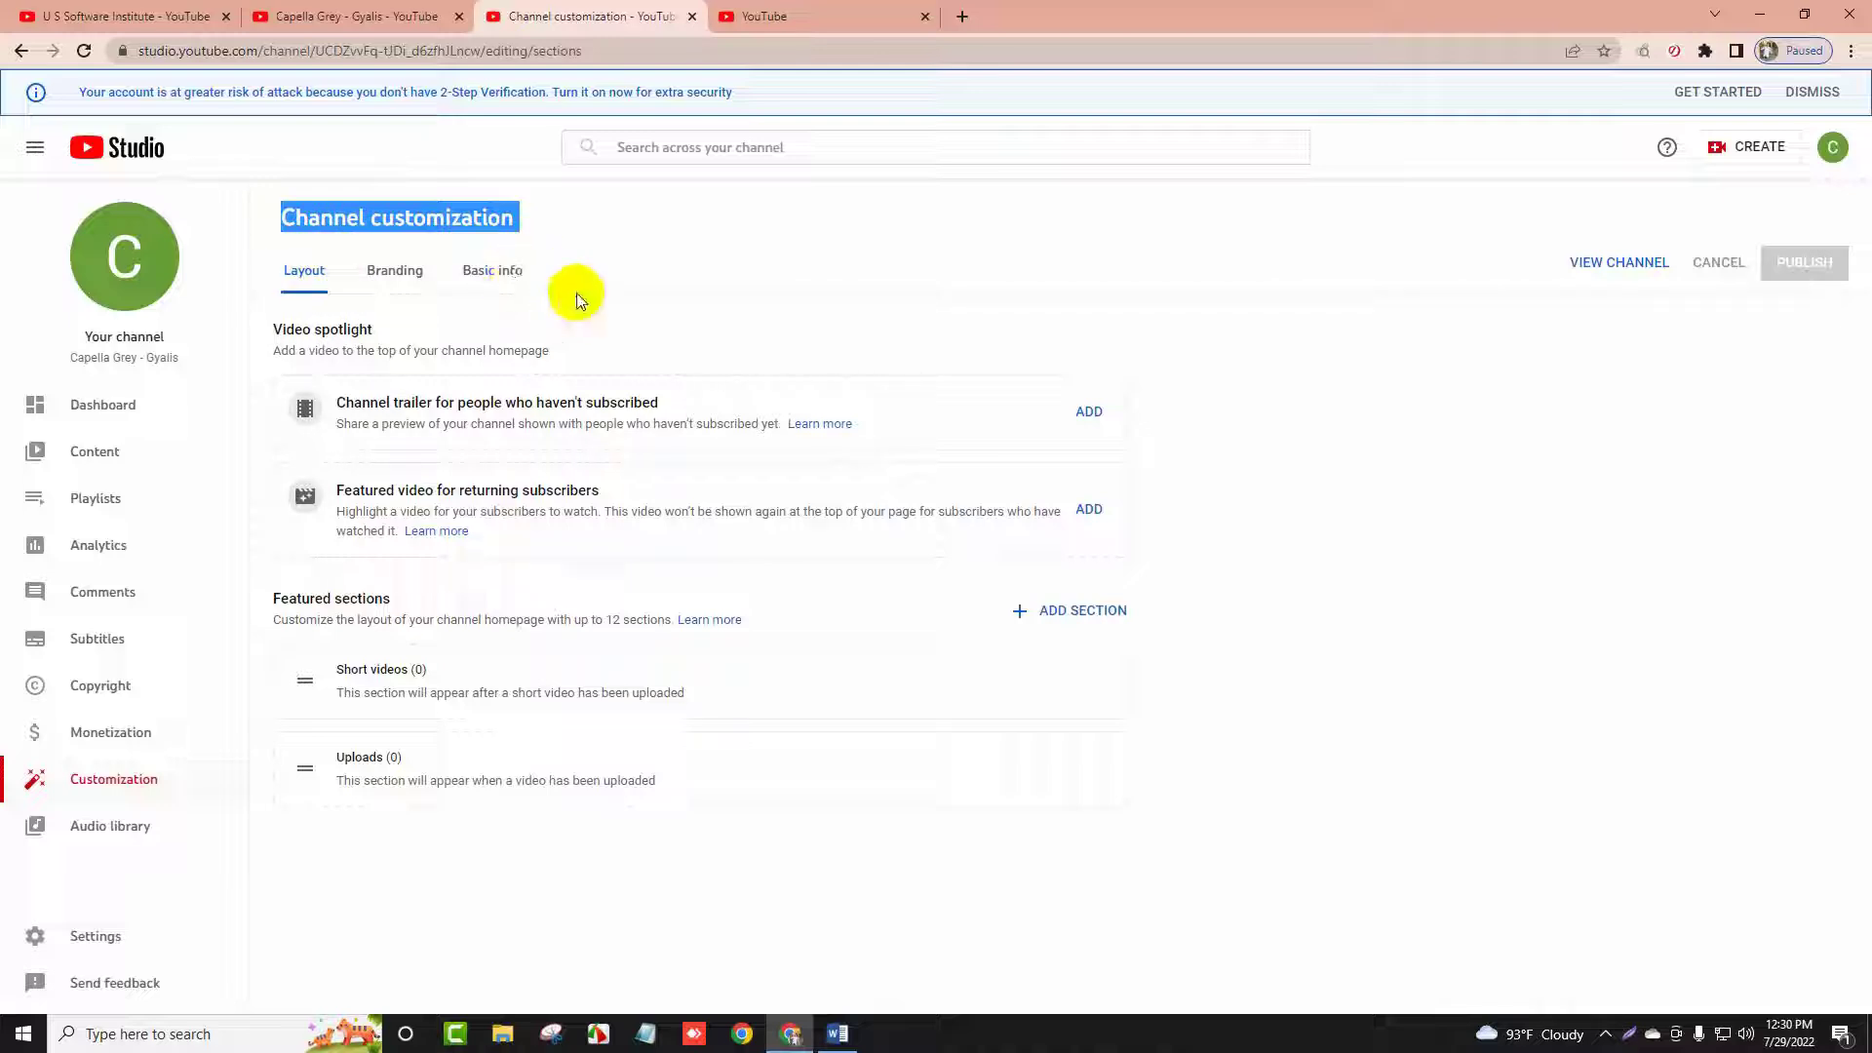
pyautogui.click(570, 222)
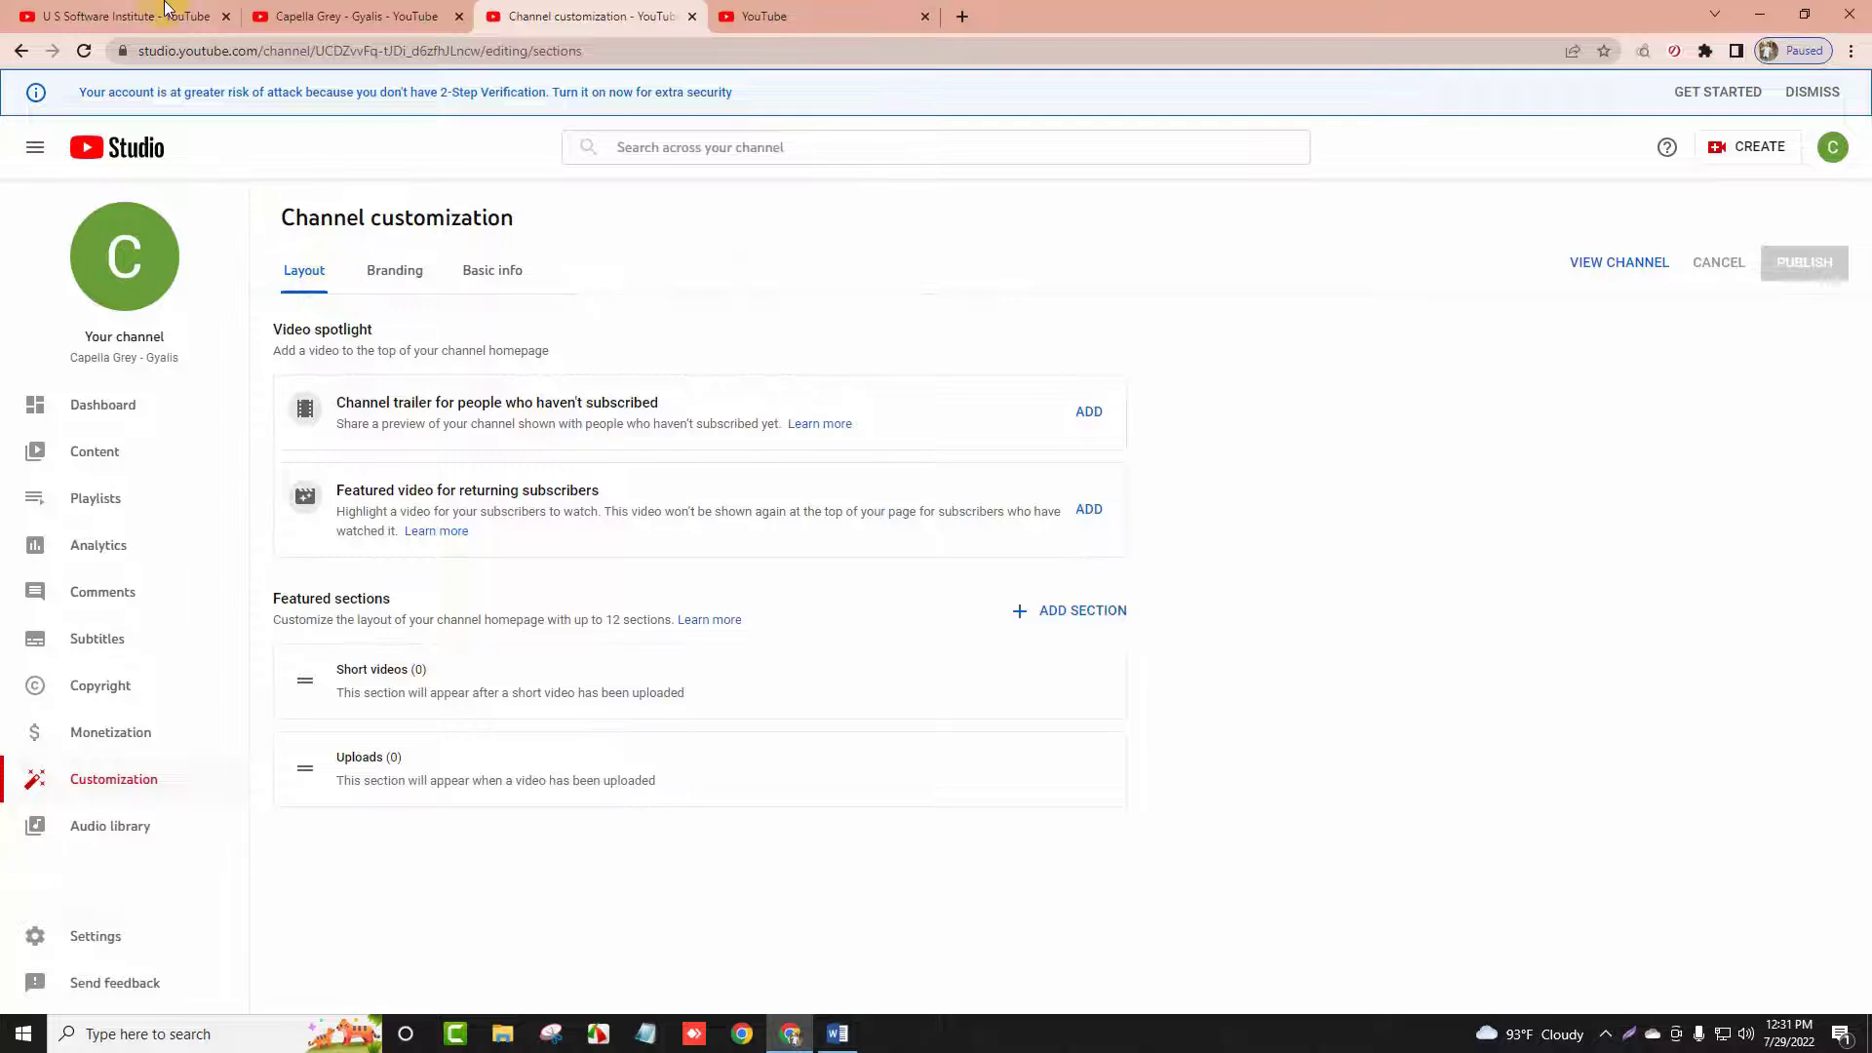
# Scroll through the U S Software Institute channel, then return to Channel customization
pyautogui.hotkey('ctrl', '1')
pyautogui.scroll(4, 380, 256)
pyautogui.scroll(-3, 532, 355)
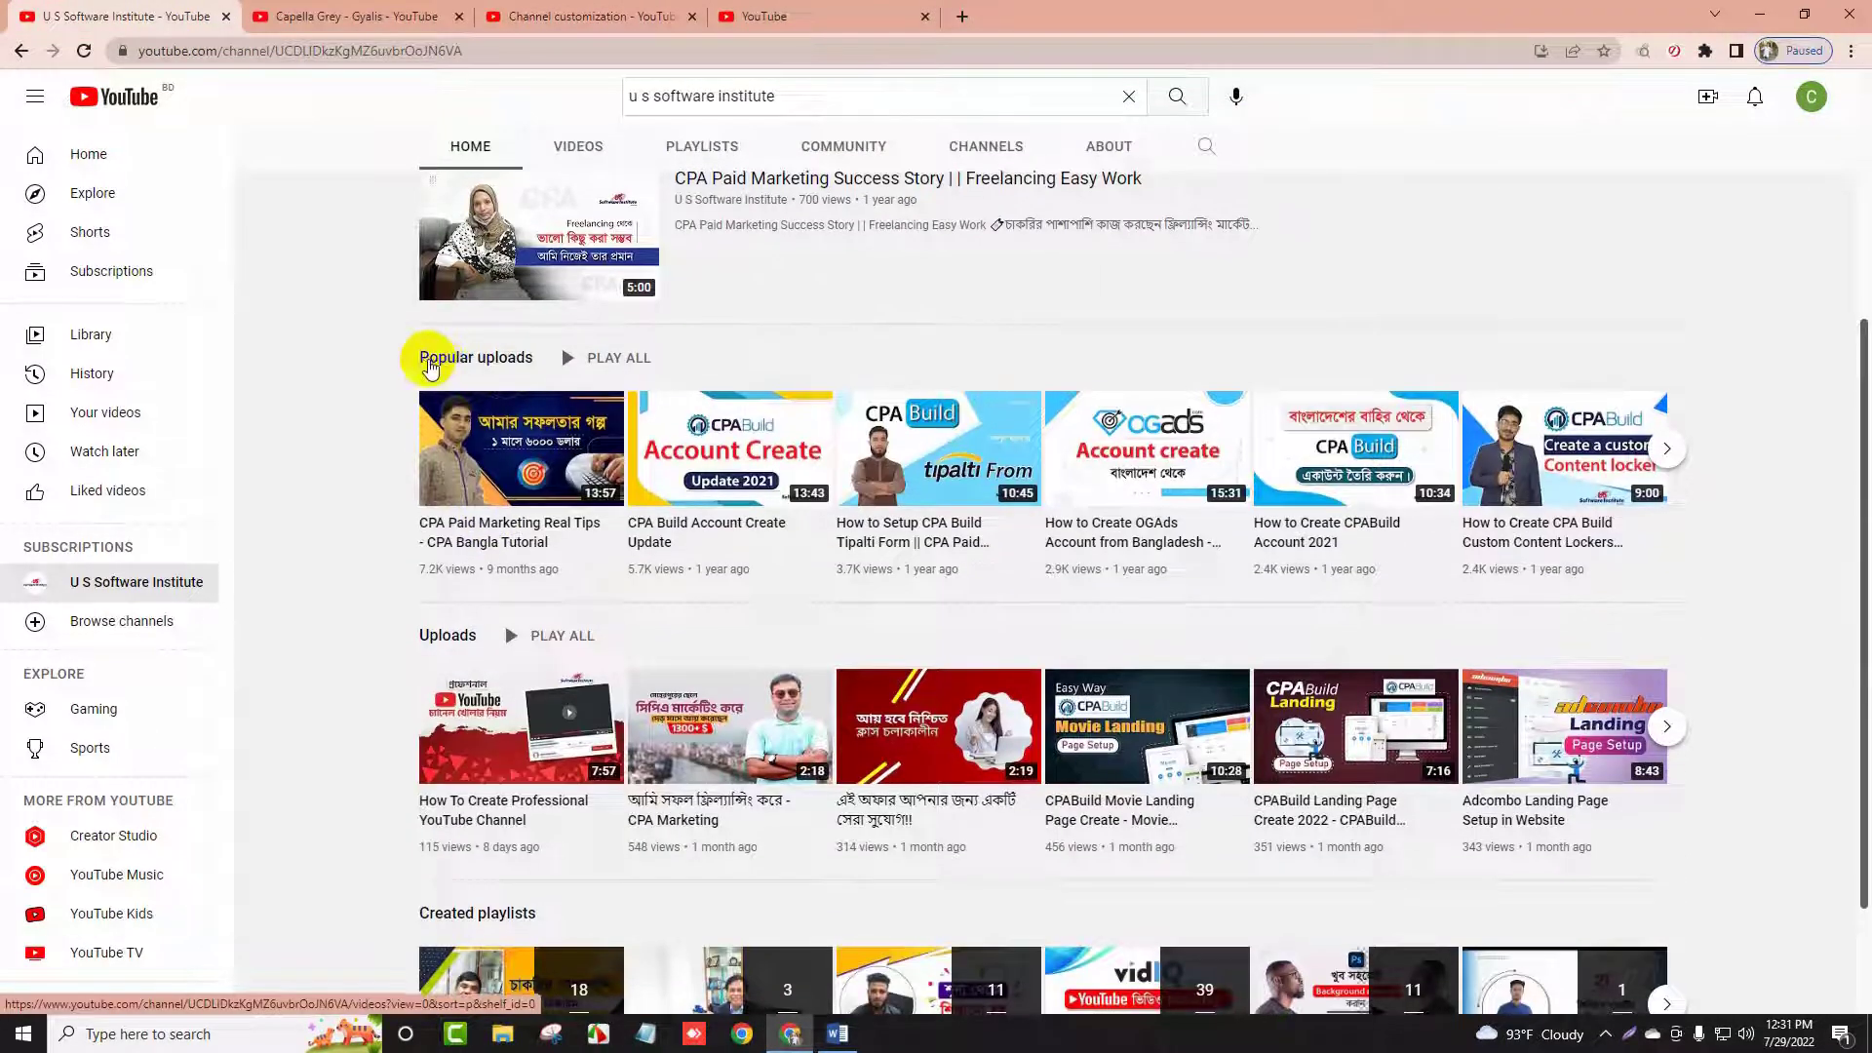
pyautogui.scroll(3, 449, 371)
pyautogui.scroll(-5, 370, 472)
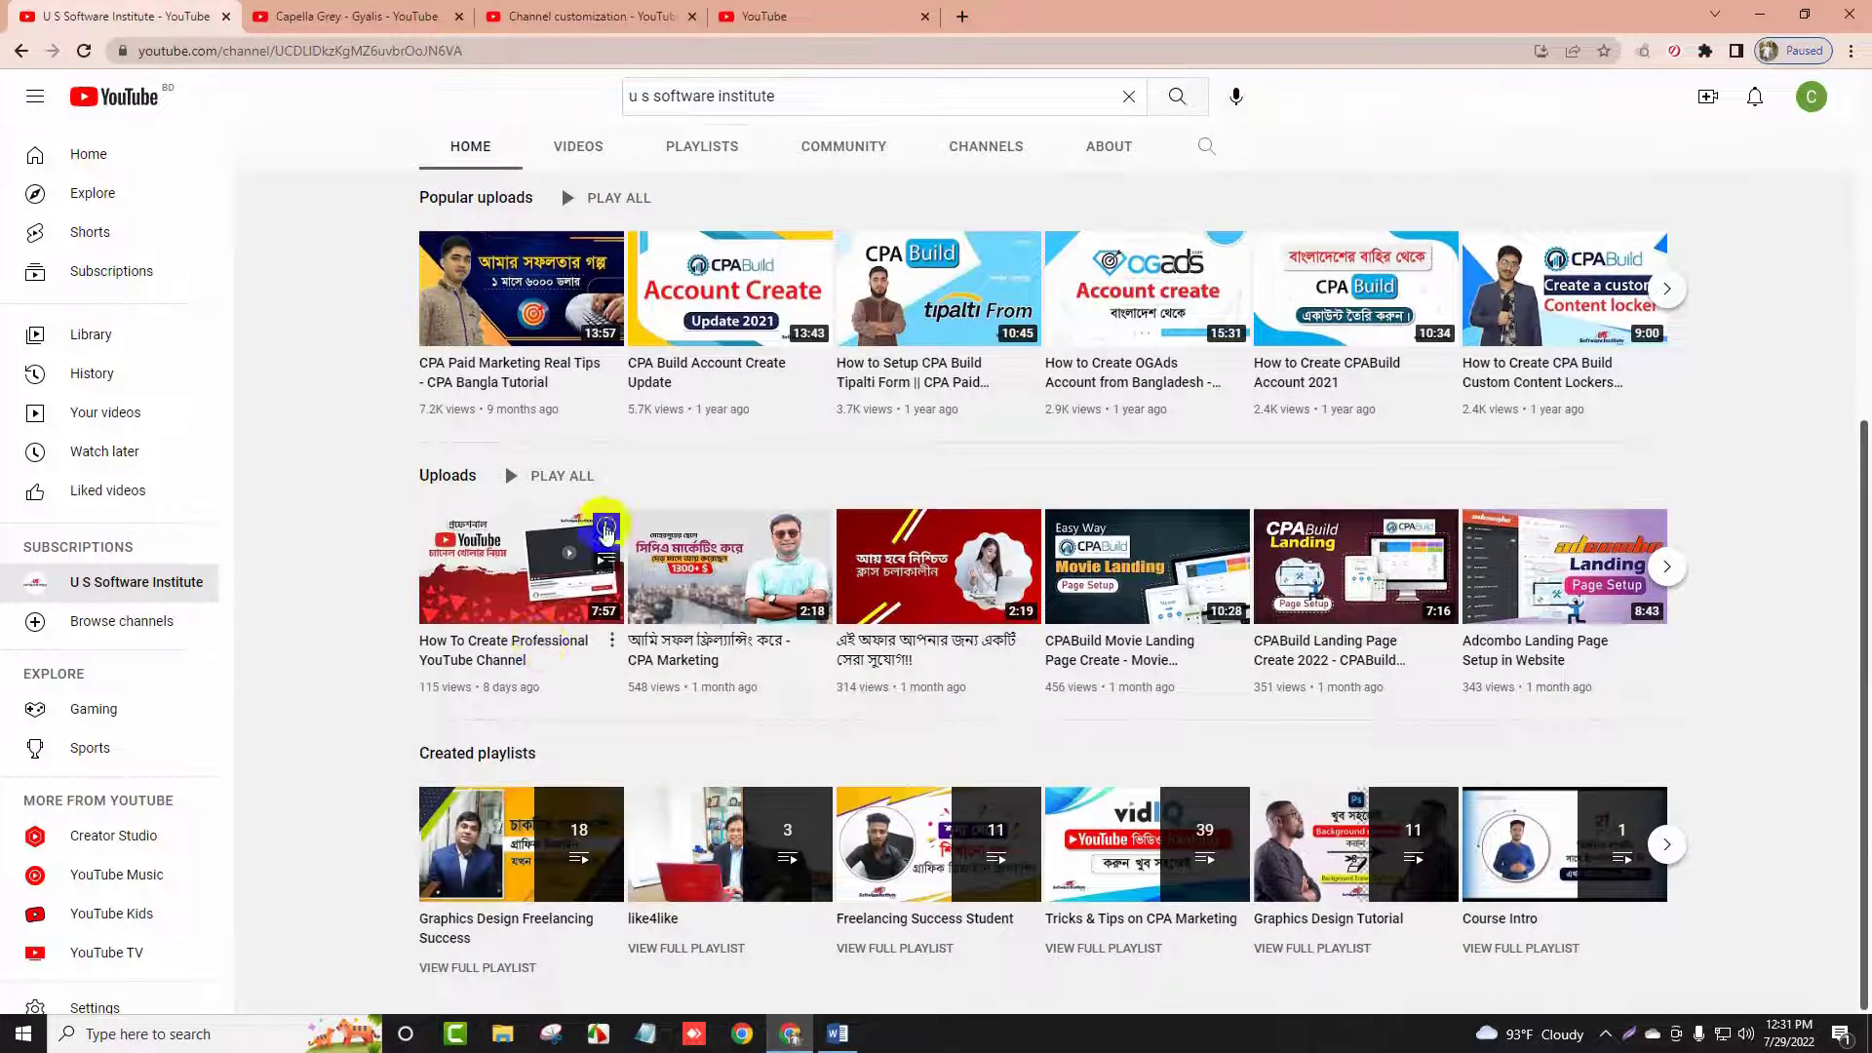
pyautogui.scroll(5, 606, 493)
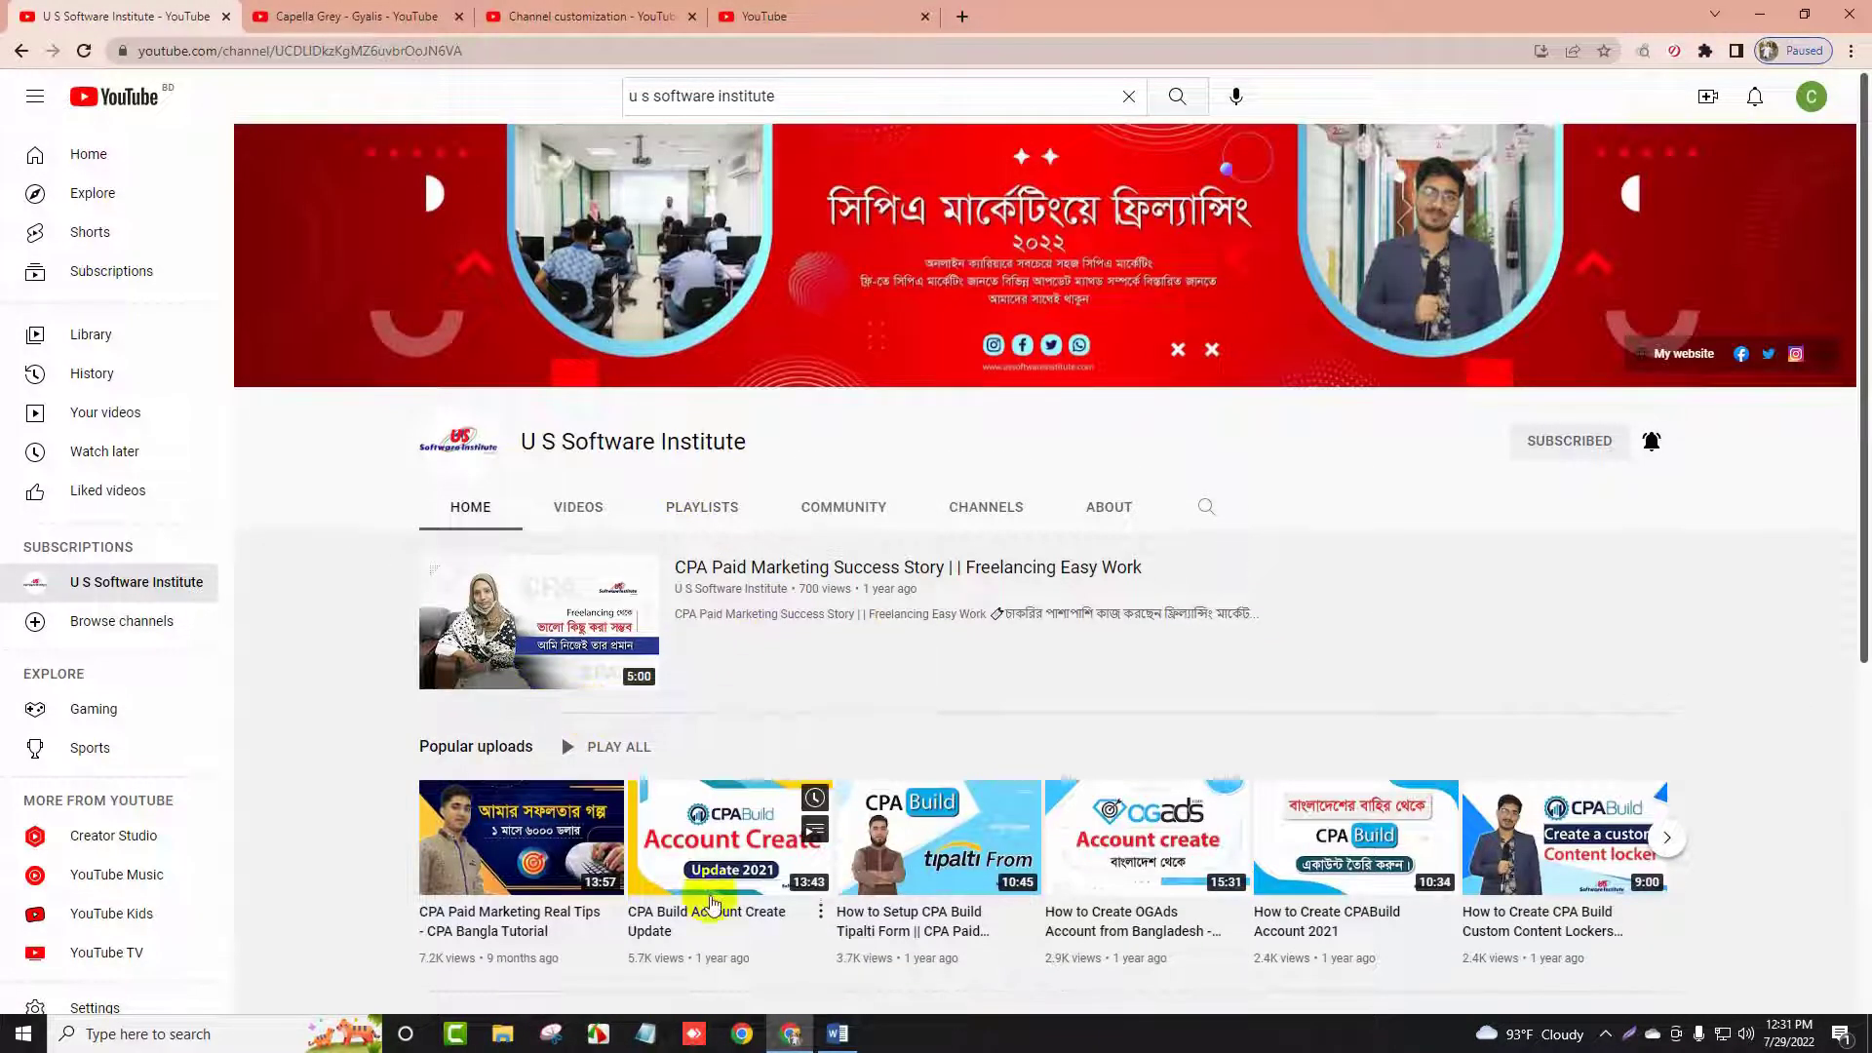
pyautogui.scroll(-5, 841, 827)
pyautogui.scroll(5, 841, 827)
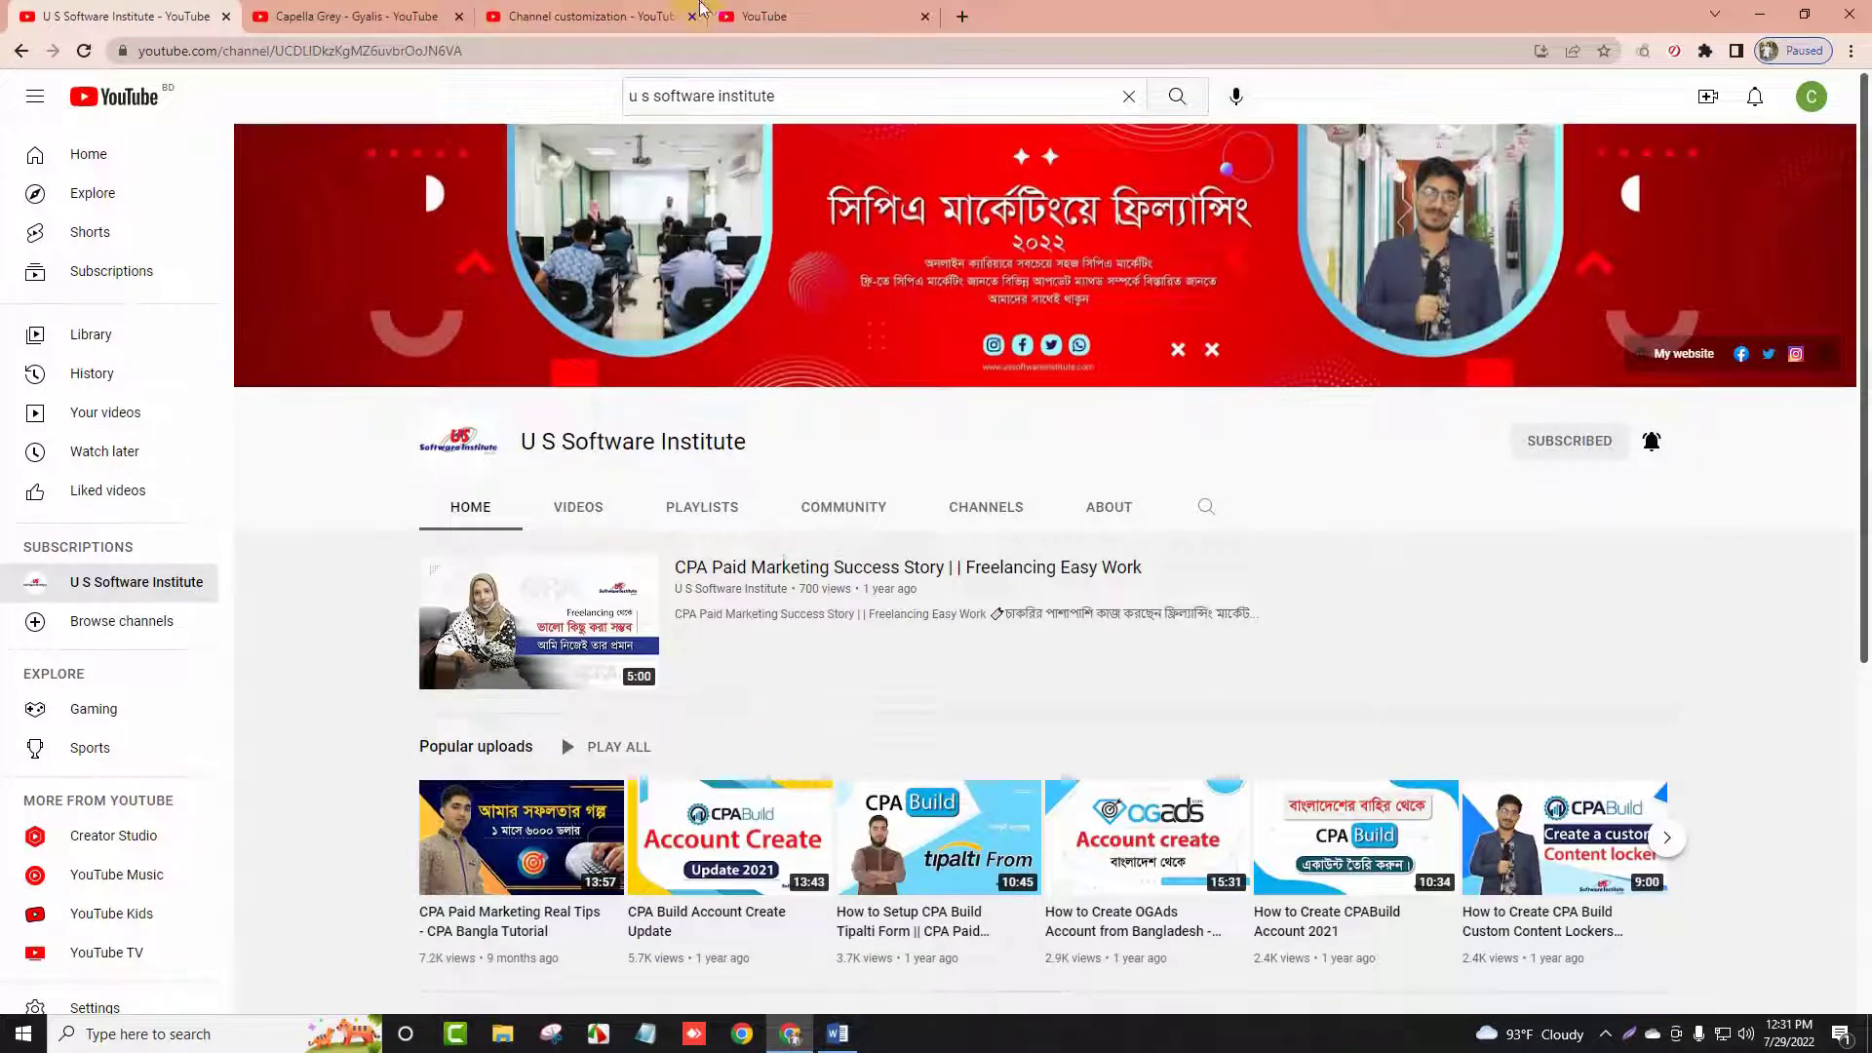
pyautogui.click(629, 14)
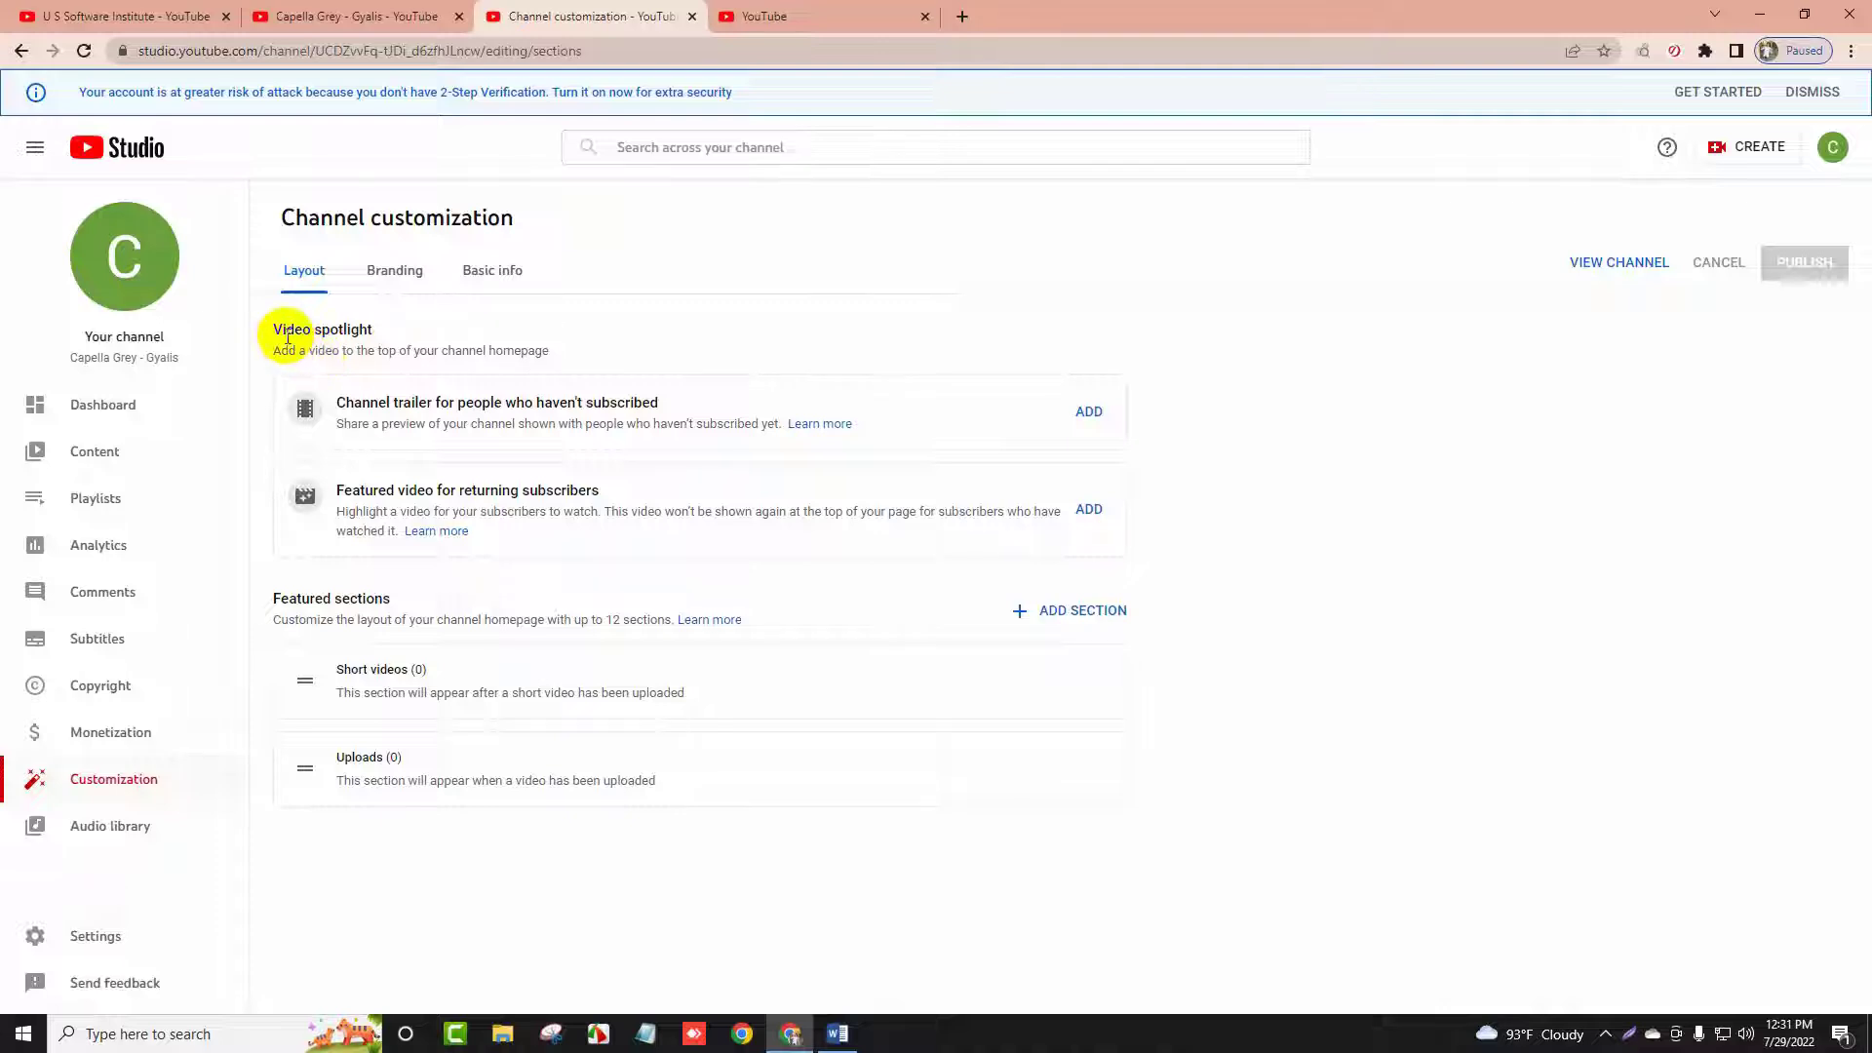
# Highlight the Video spotlight heading and flip through tabs back to Channel customization
pyautogui.moveTo(283, 329); pyautogui.dragTo(398, 346)
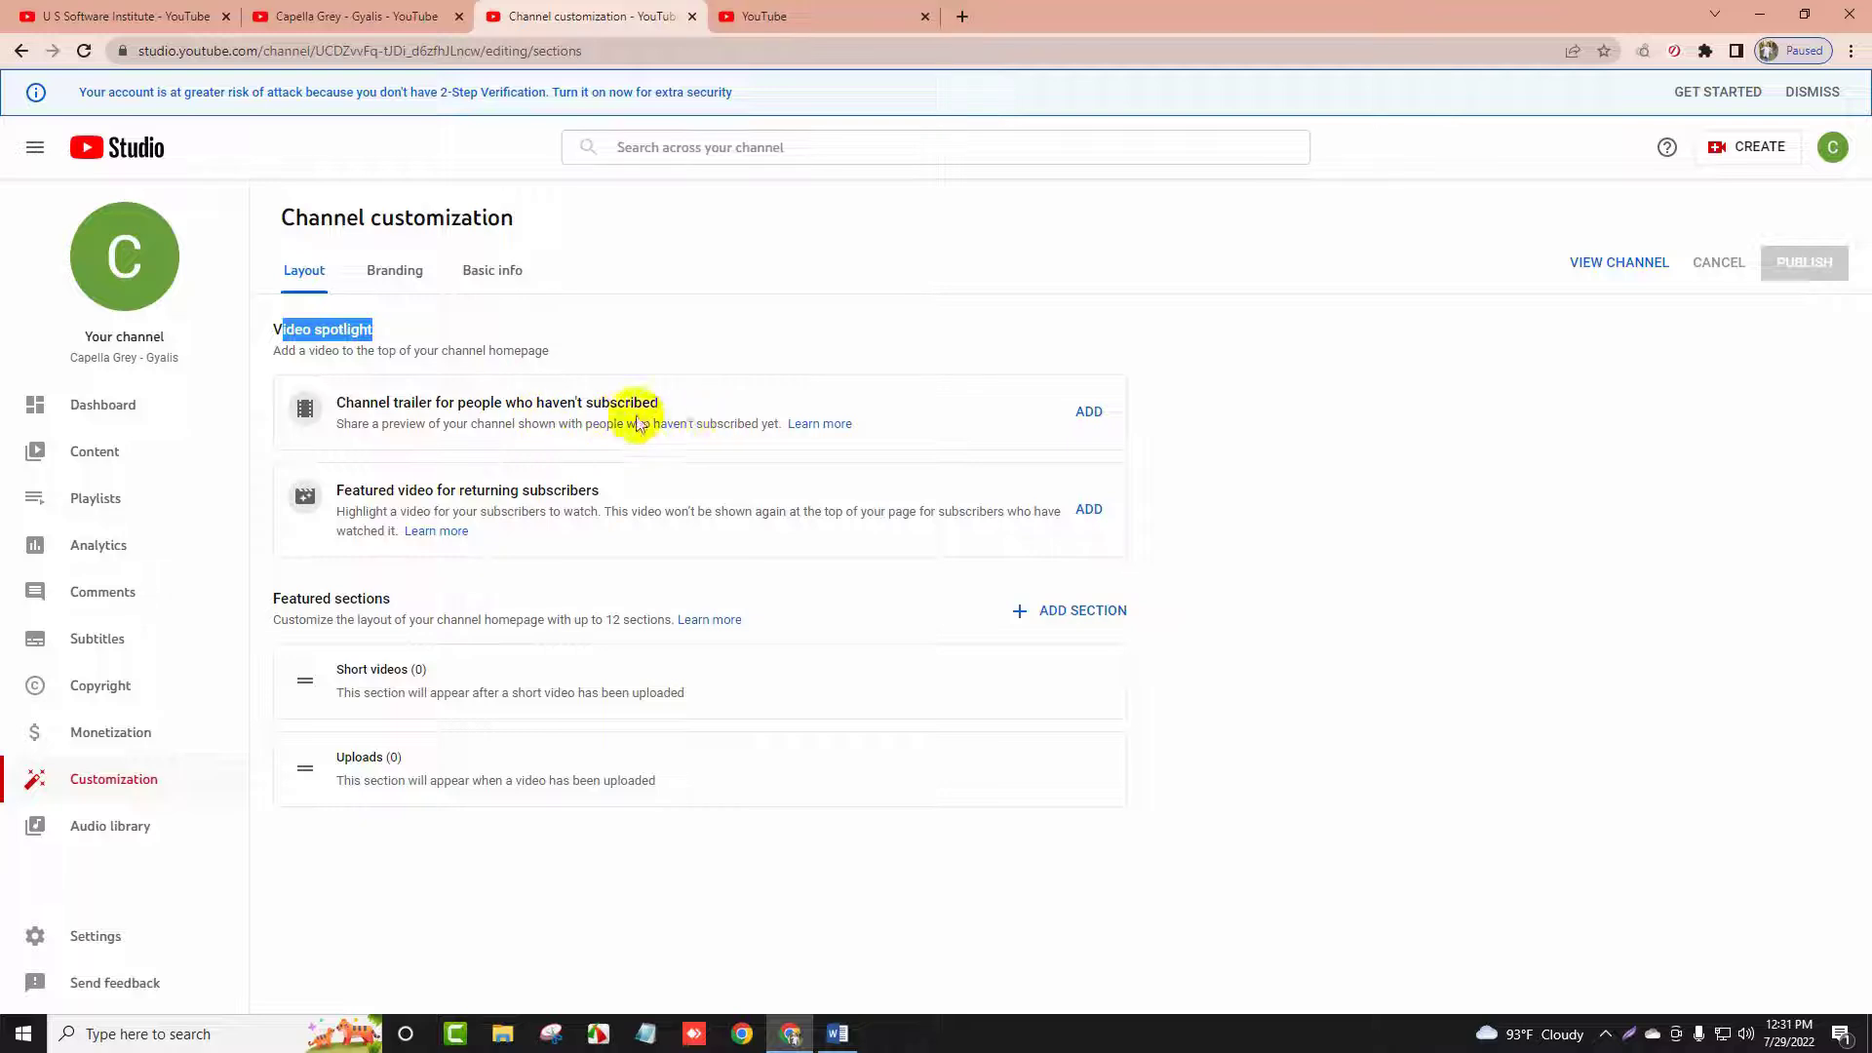
pyautogui.click(200, 16)
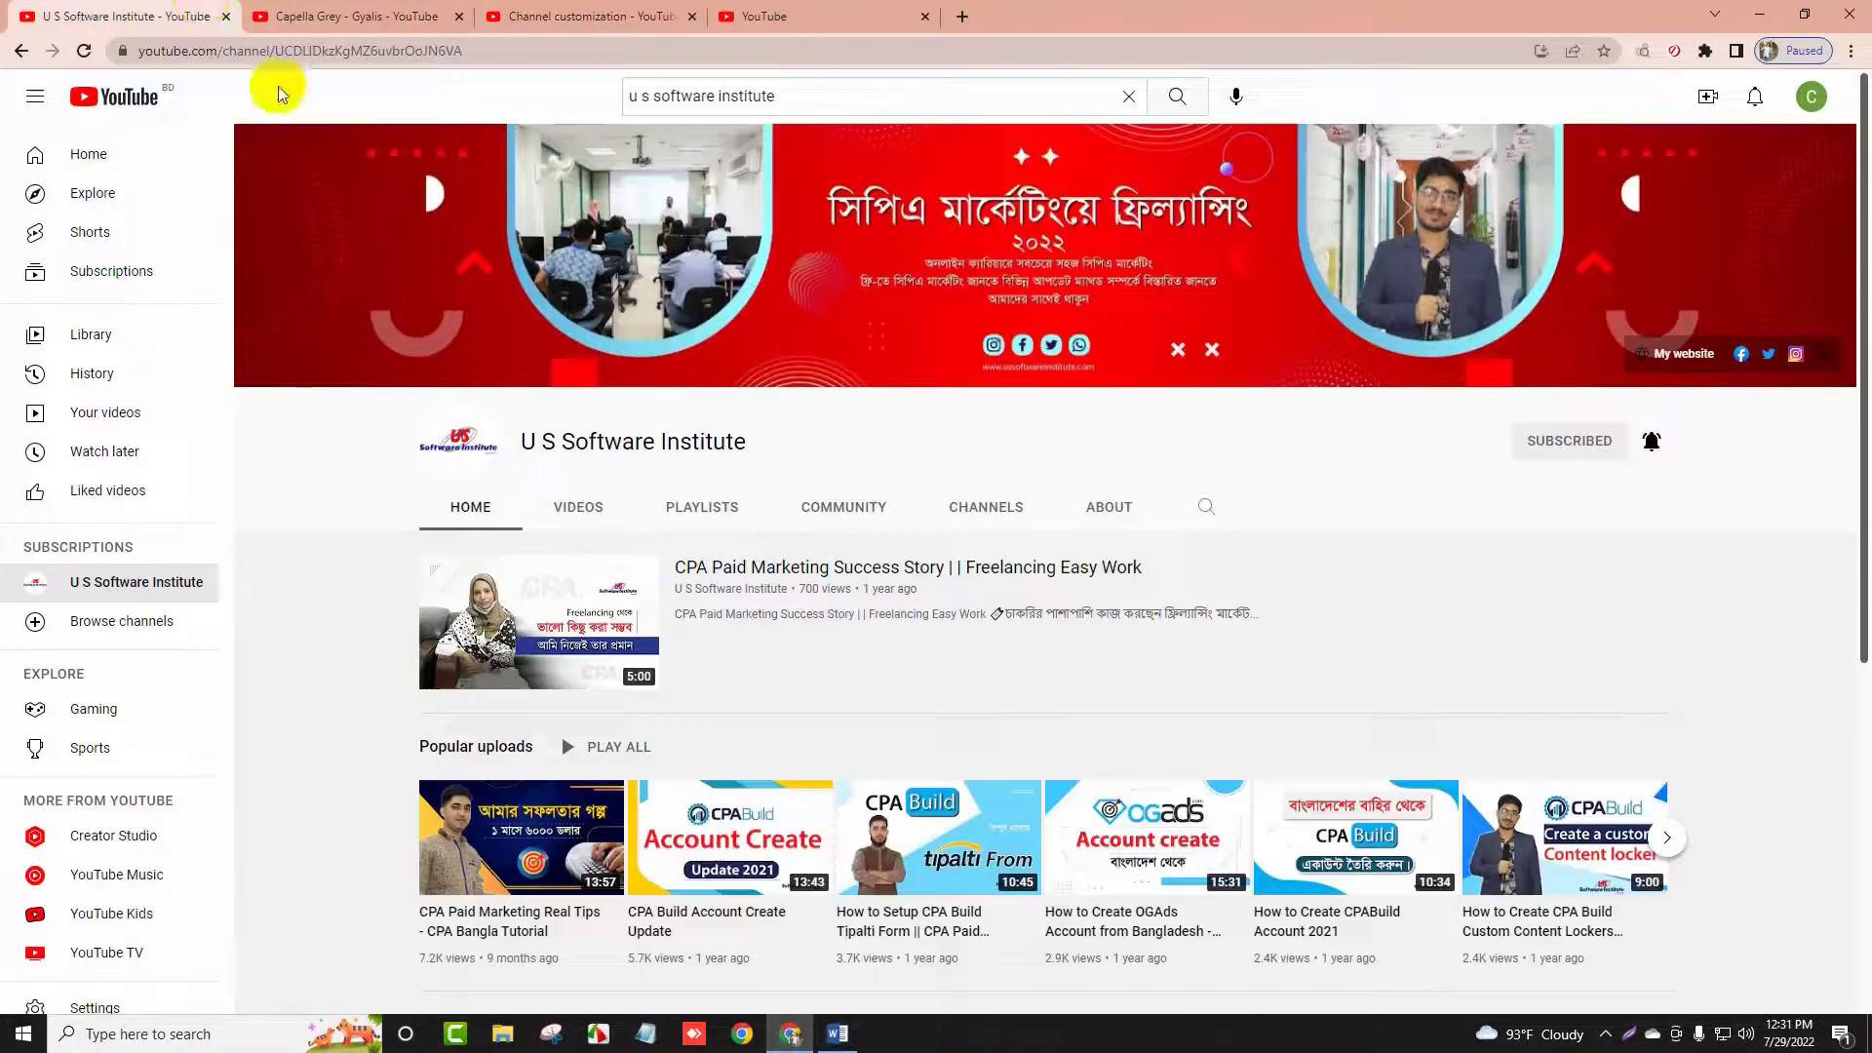
pyautogui.click(472, 16)
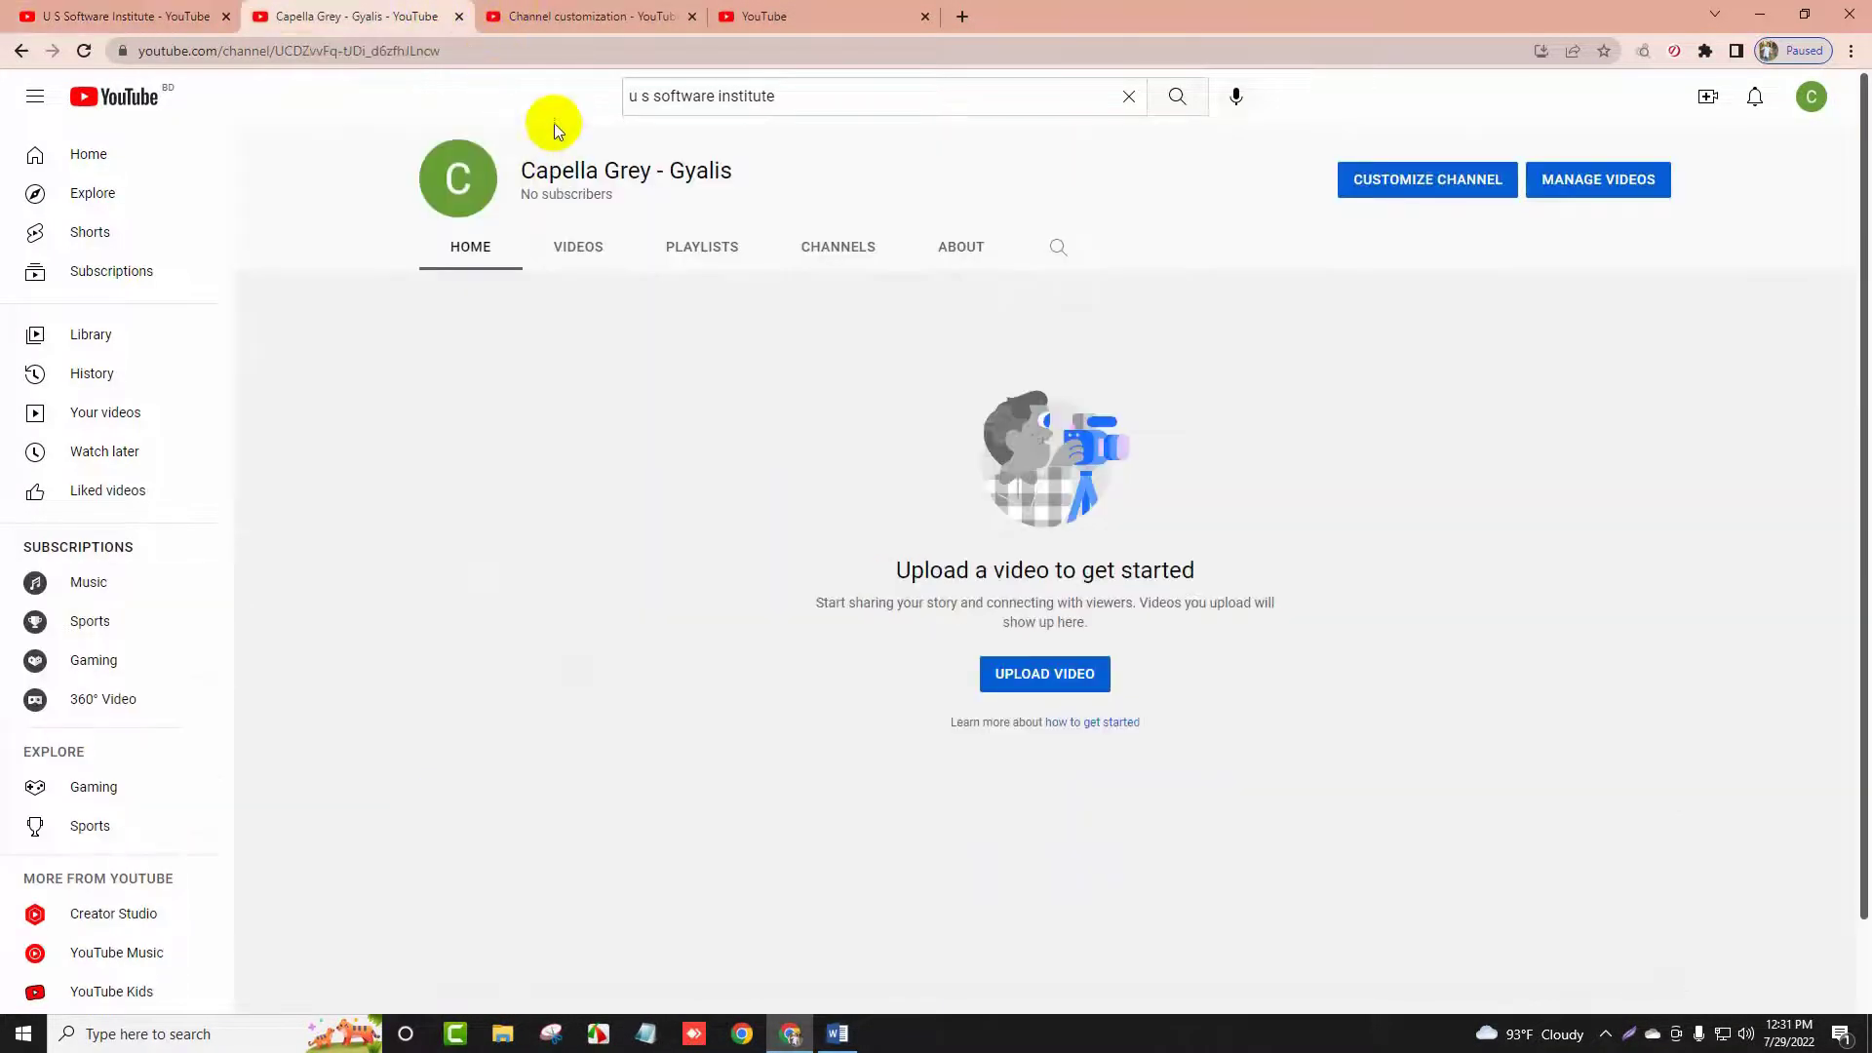
pyautogui.click(556, 16)
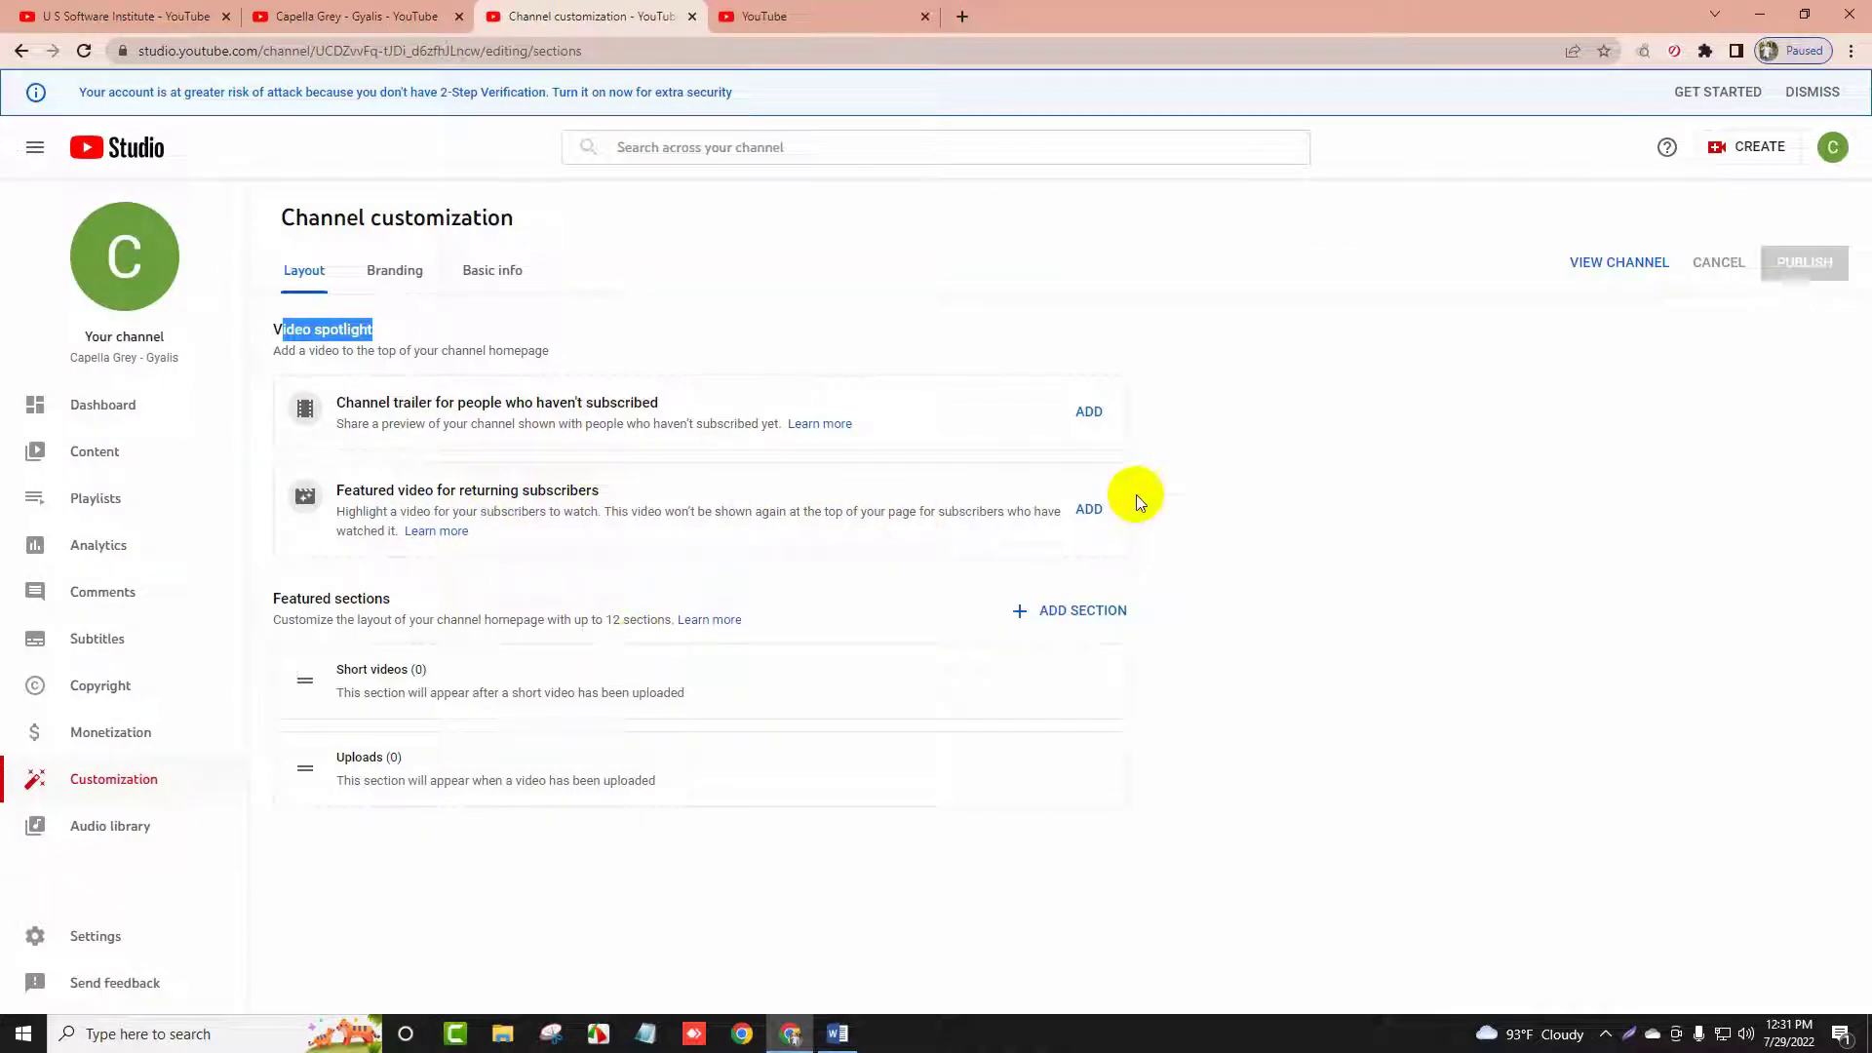
pyautogui.click(1090, 414)
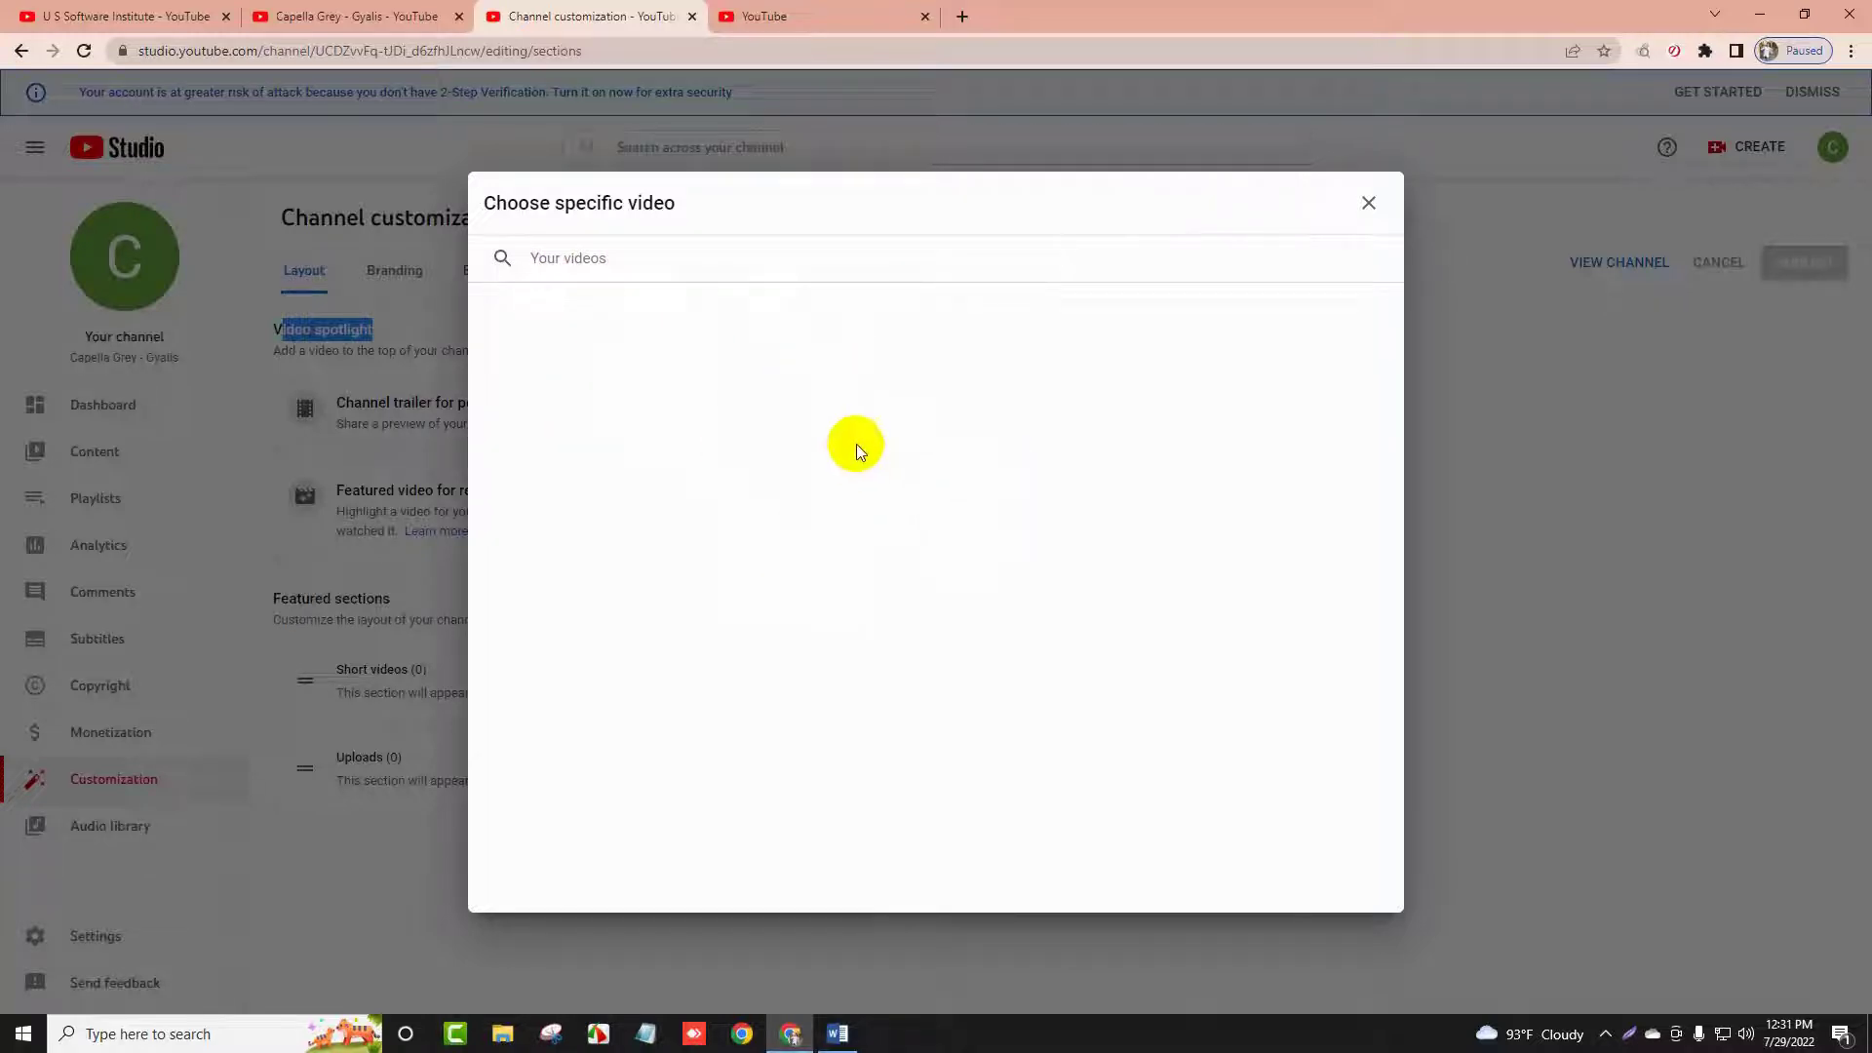
pyautogui.click(1371, 207)
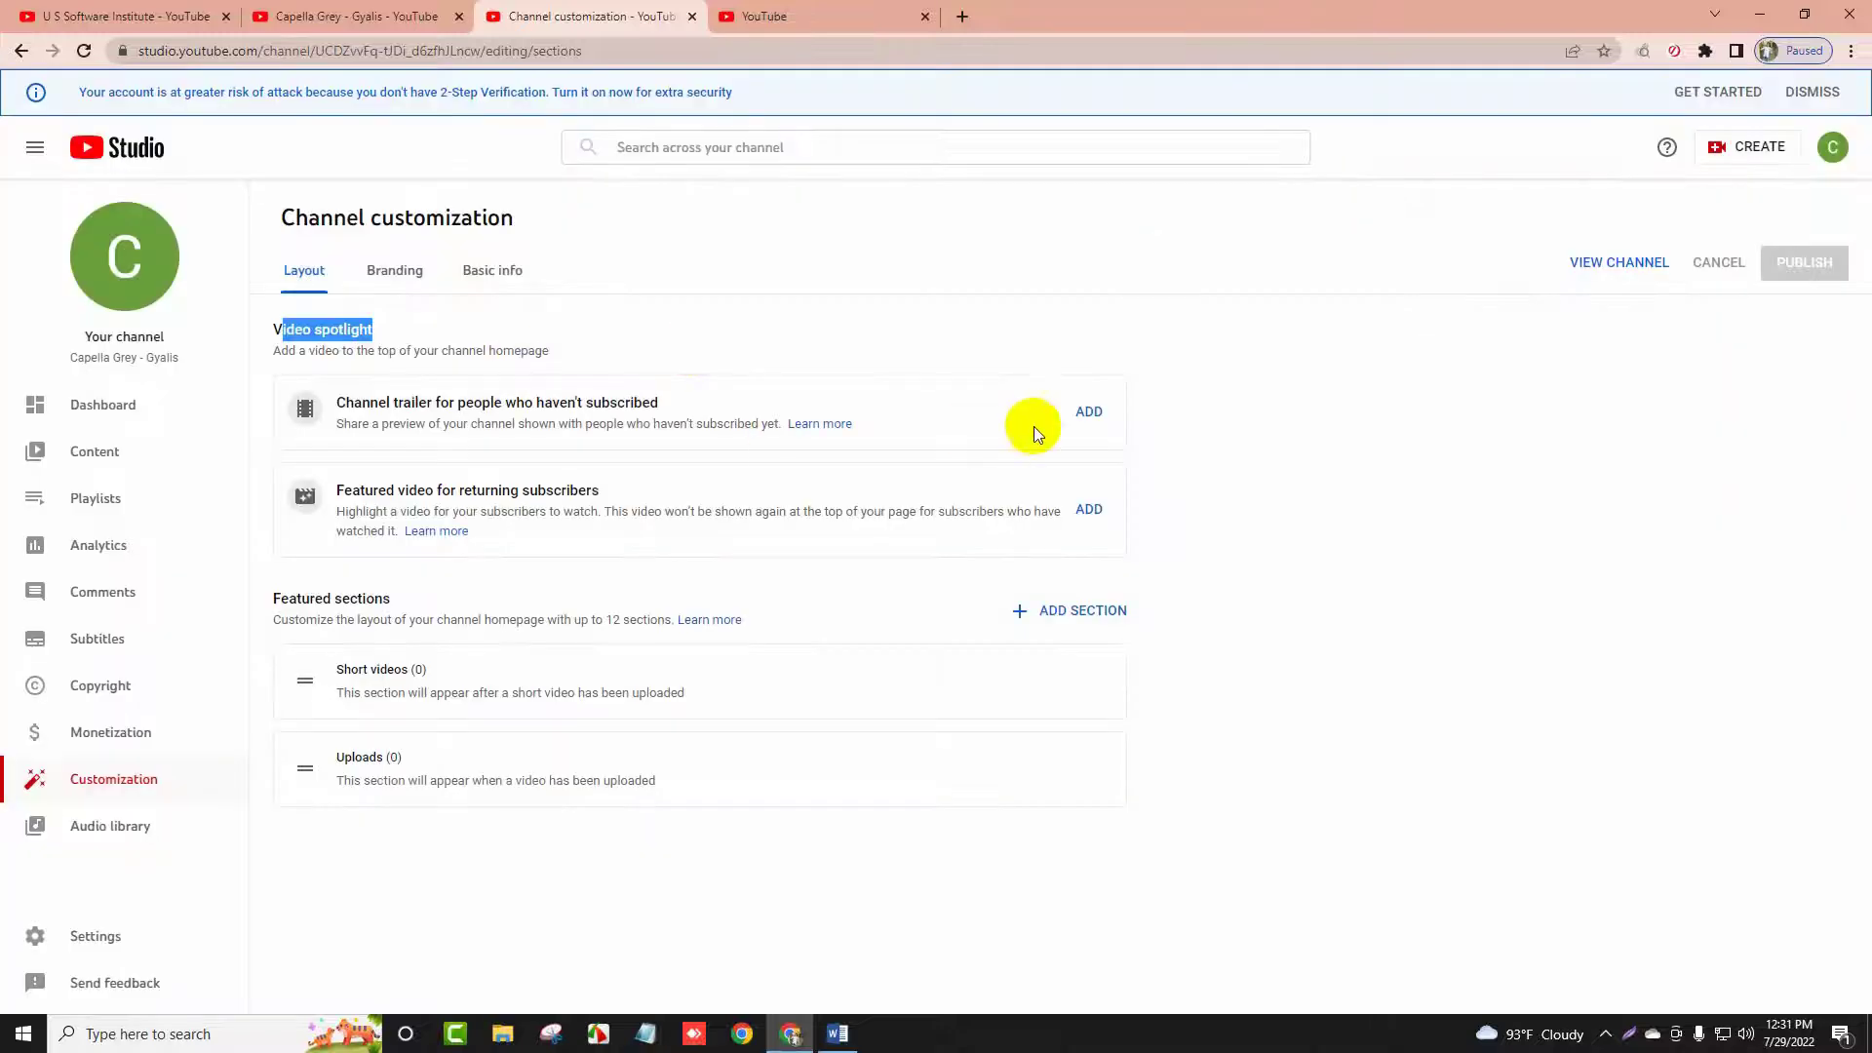
pyautogui.click(1083, 412)
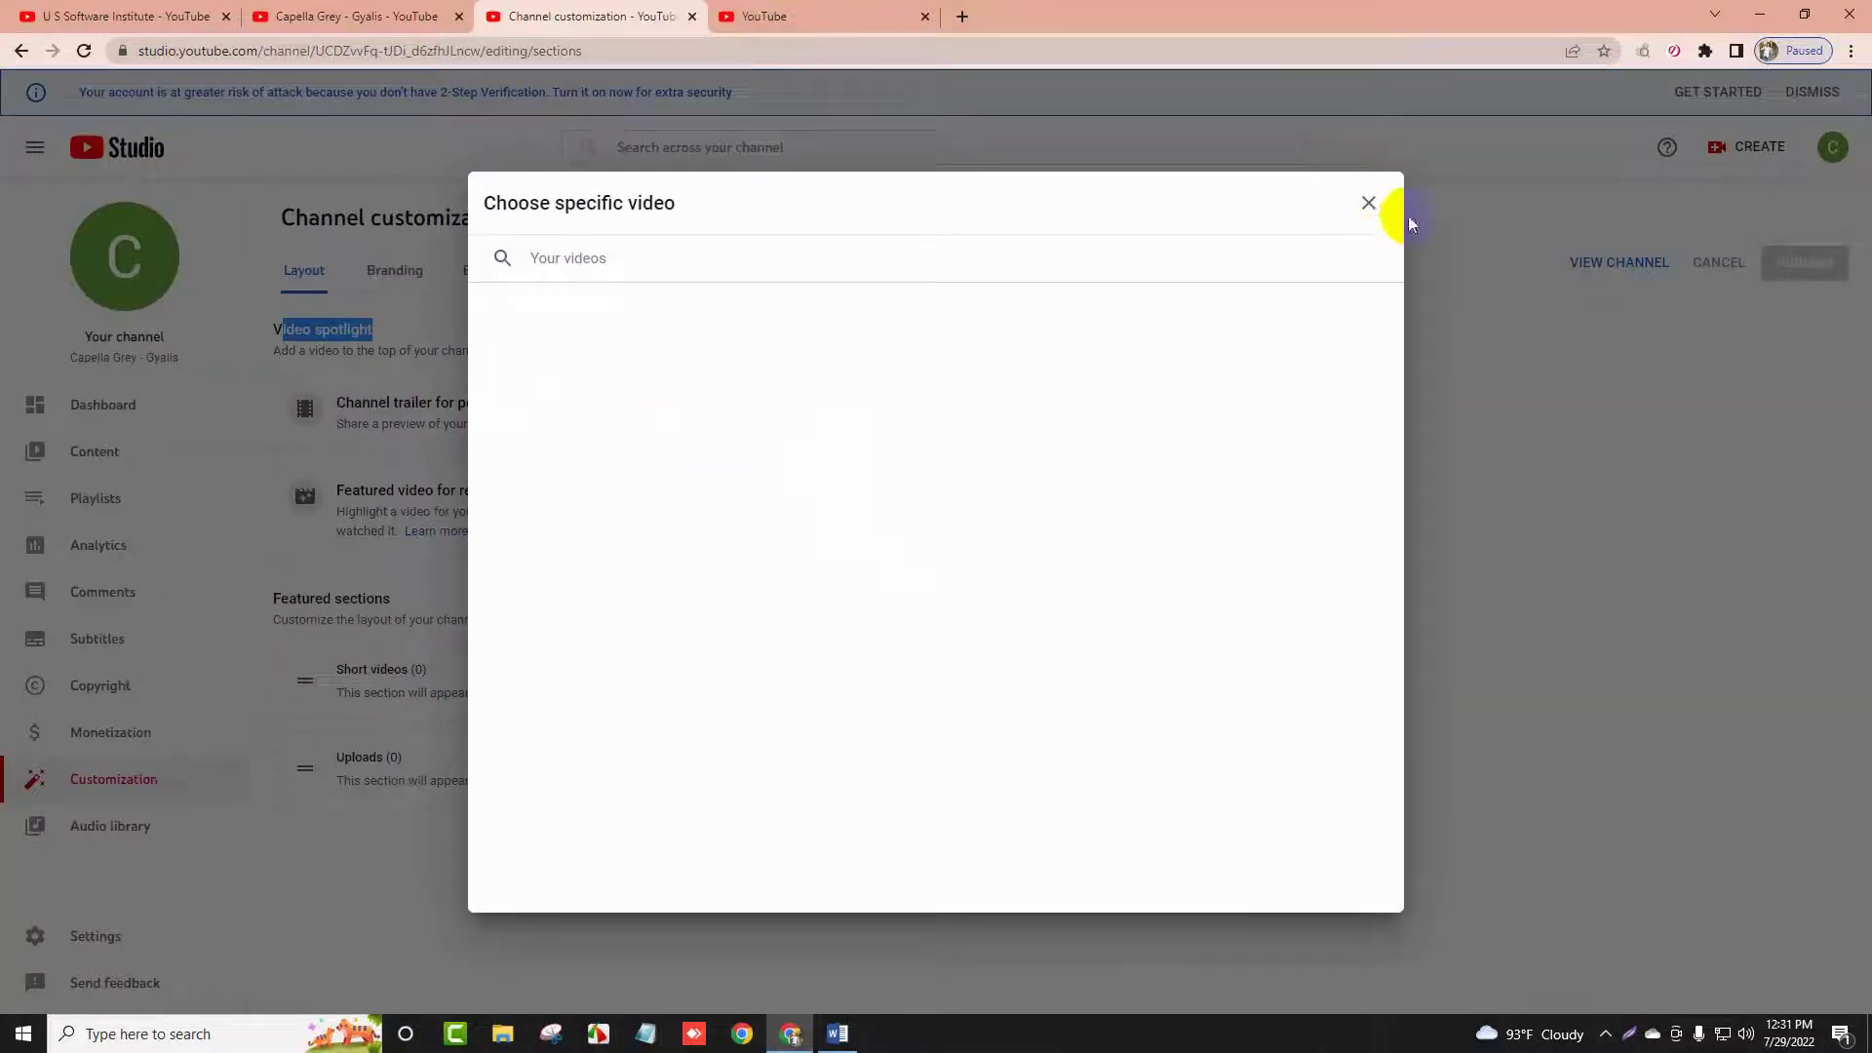
pyautogui.click(1368, 203)
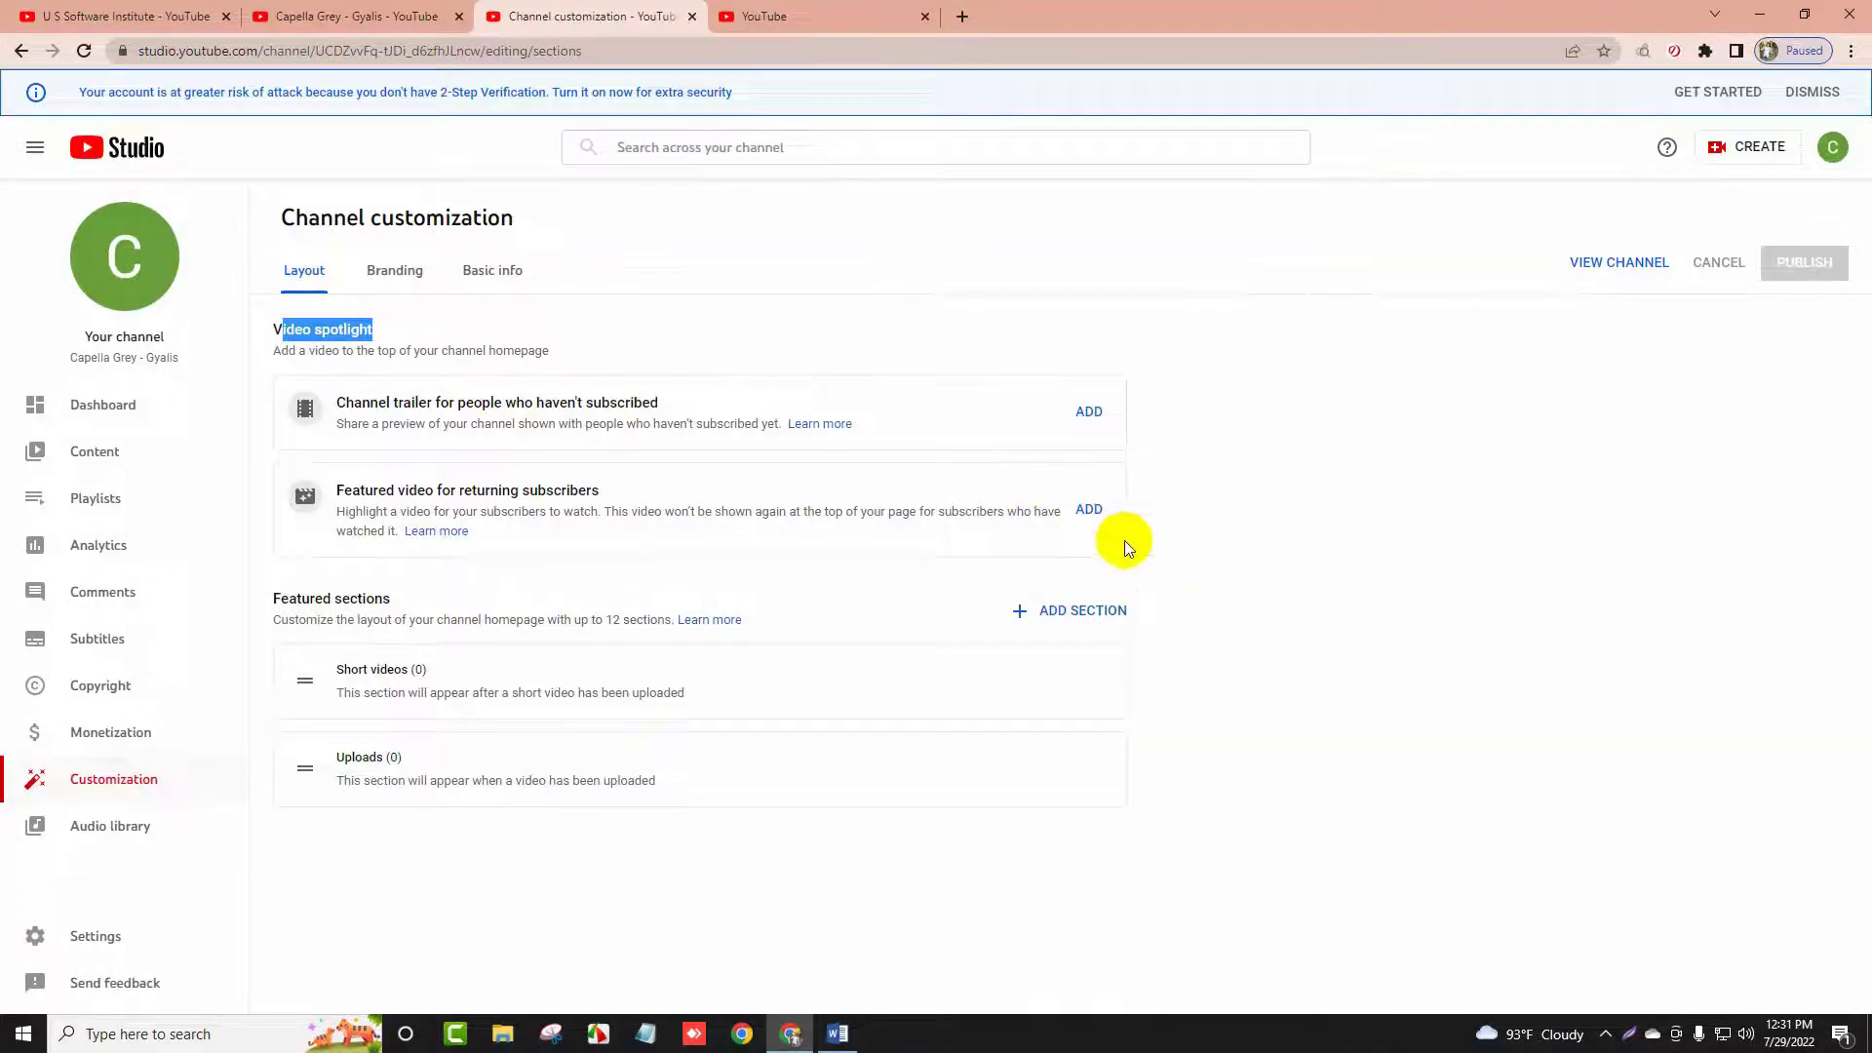
pyautogui.tripleClick(389, 598)
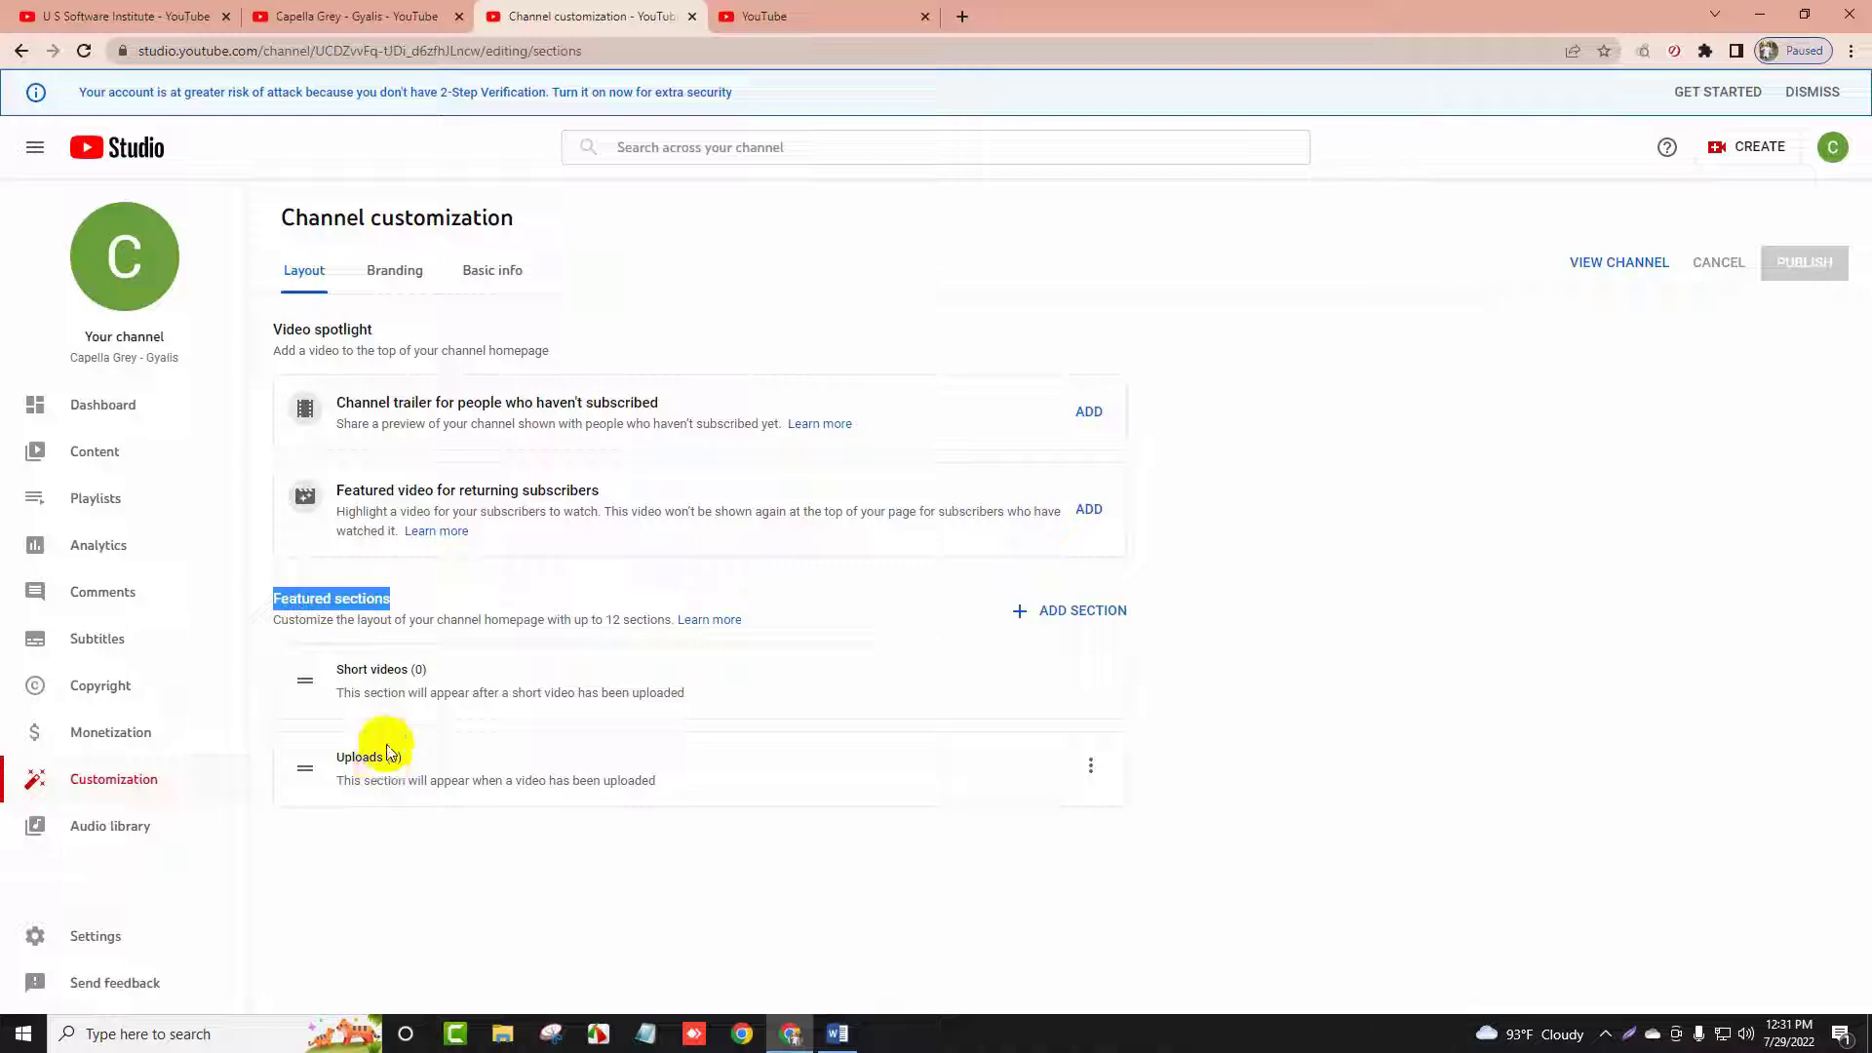
# Add a Popular uploads section to the channel's featured sections
pyautogui.click(191, 13)
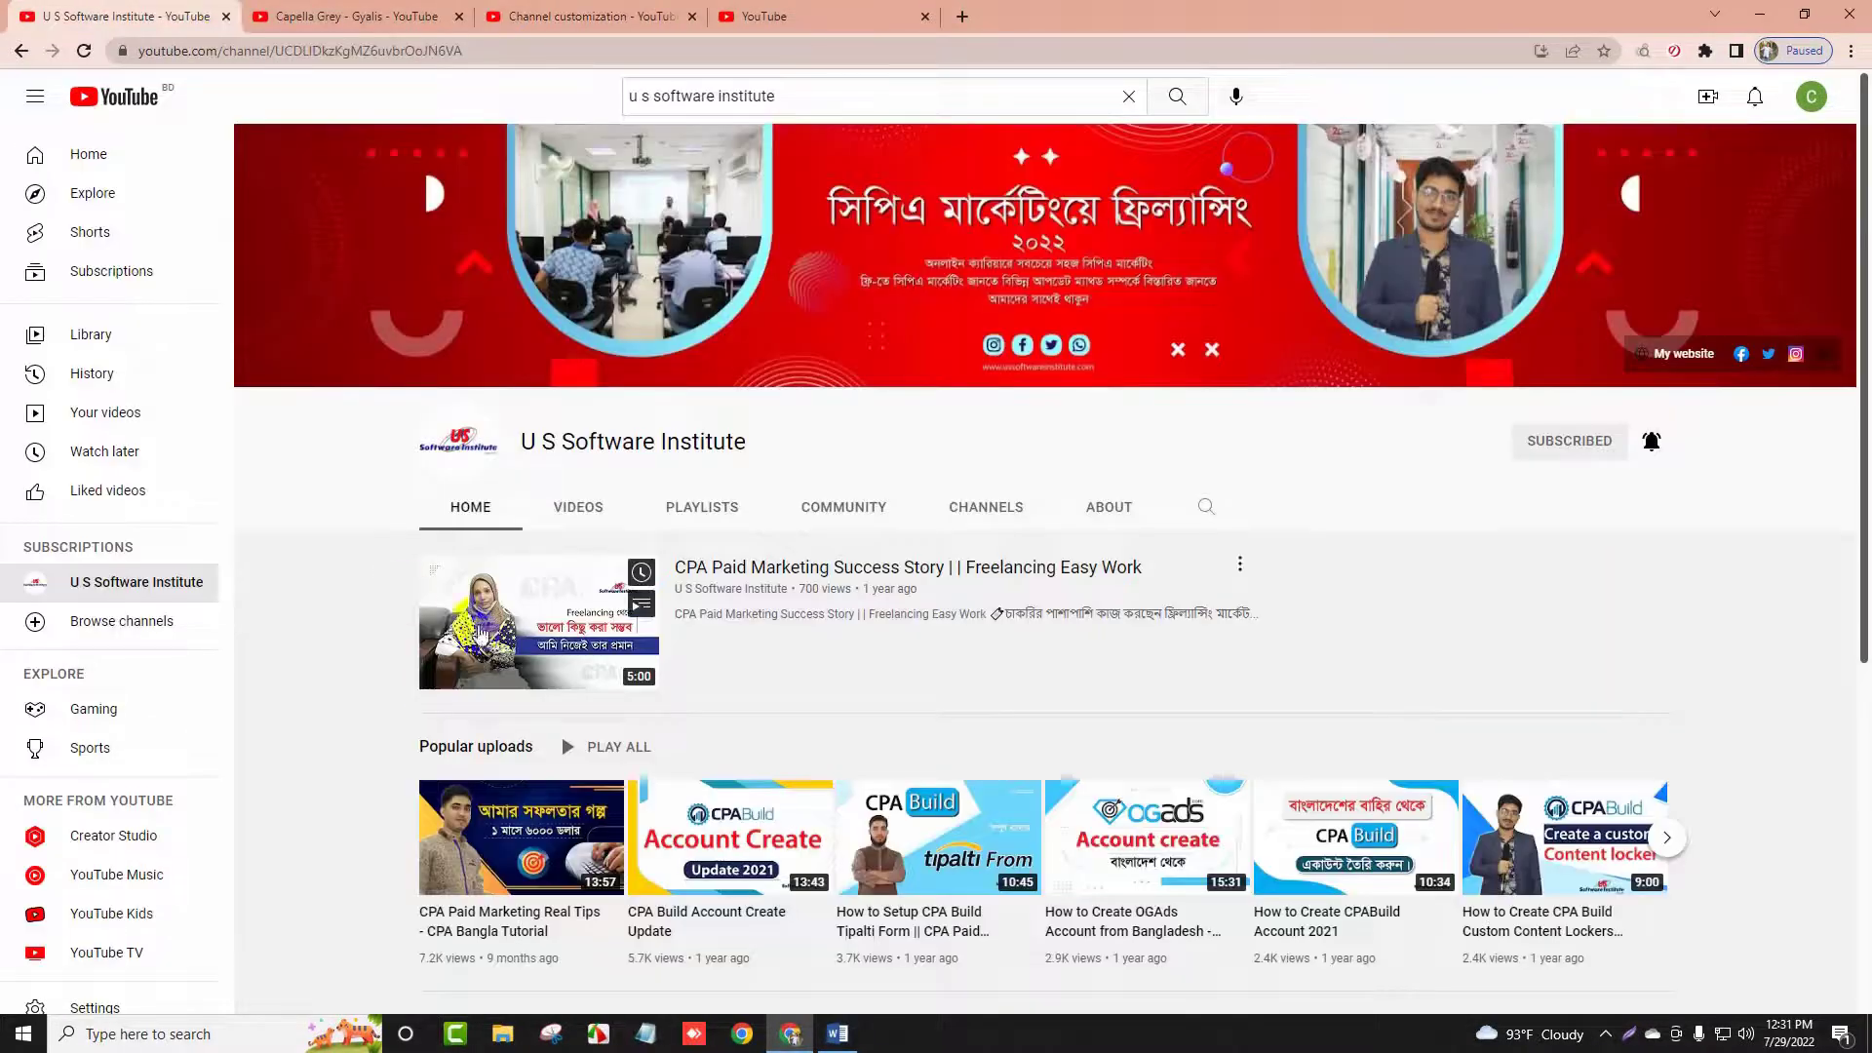
pyautogui.click(609, 11)
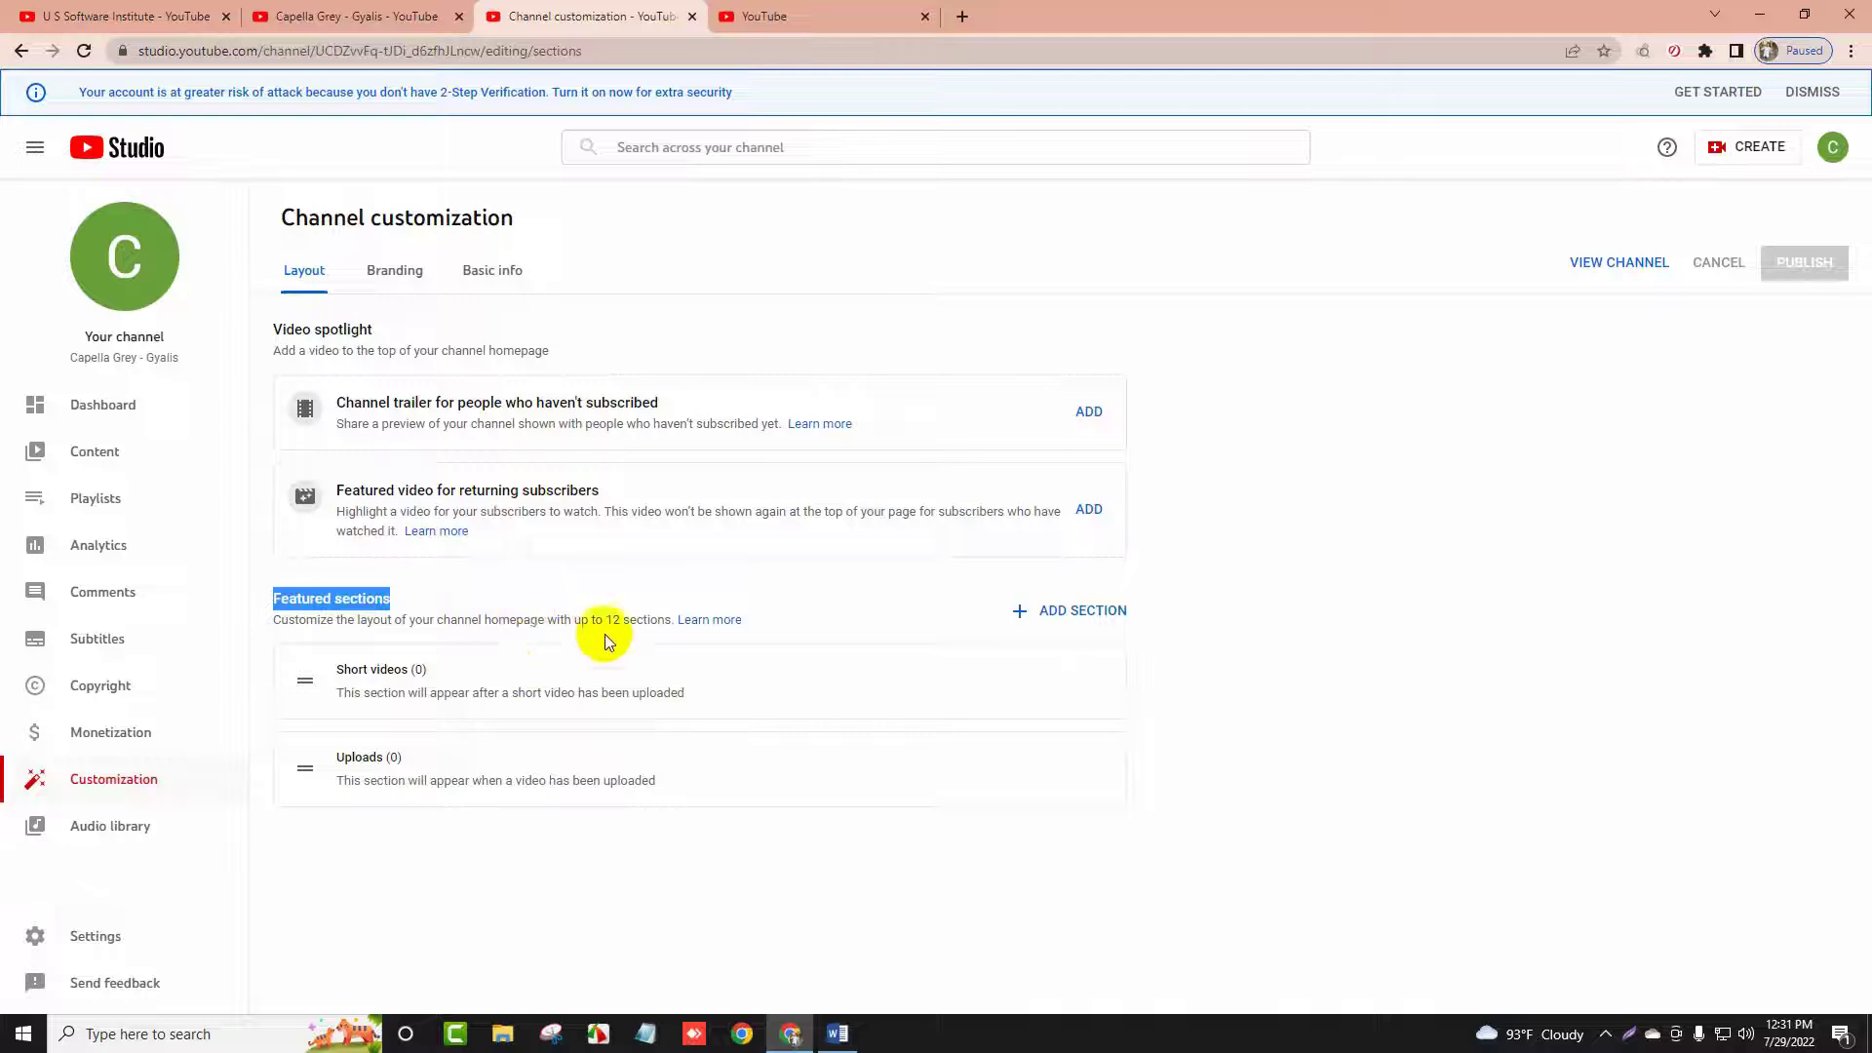
pyautogui.moveTo(304, 681); pyautogui.dragTo(719, 669)
pyautogui.doubleClick(370, 757)
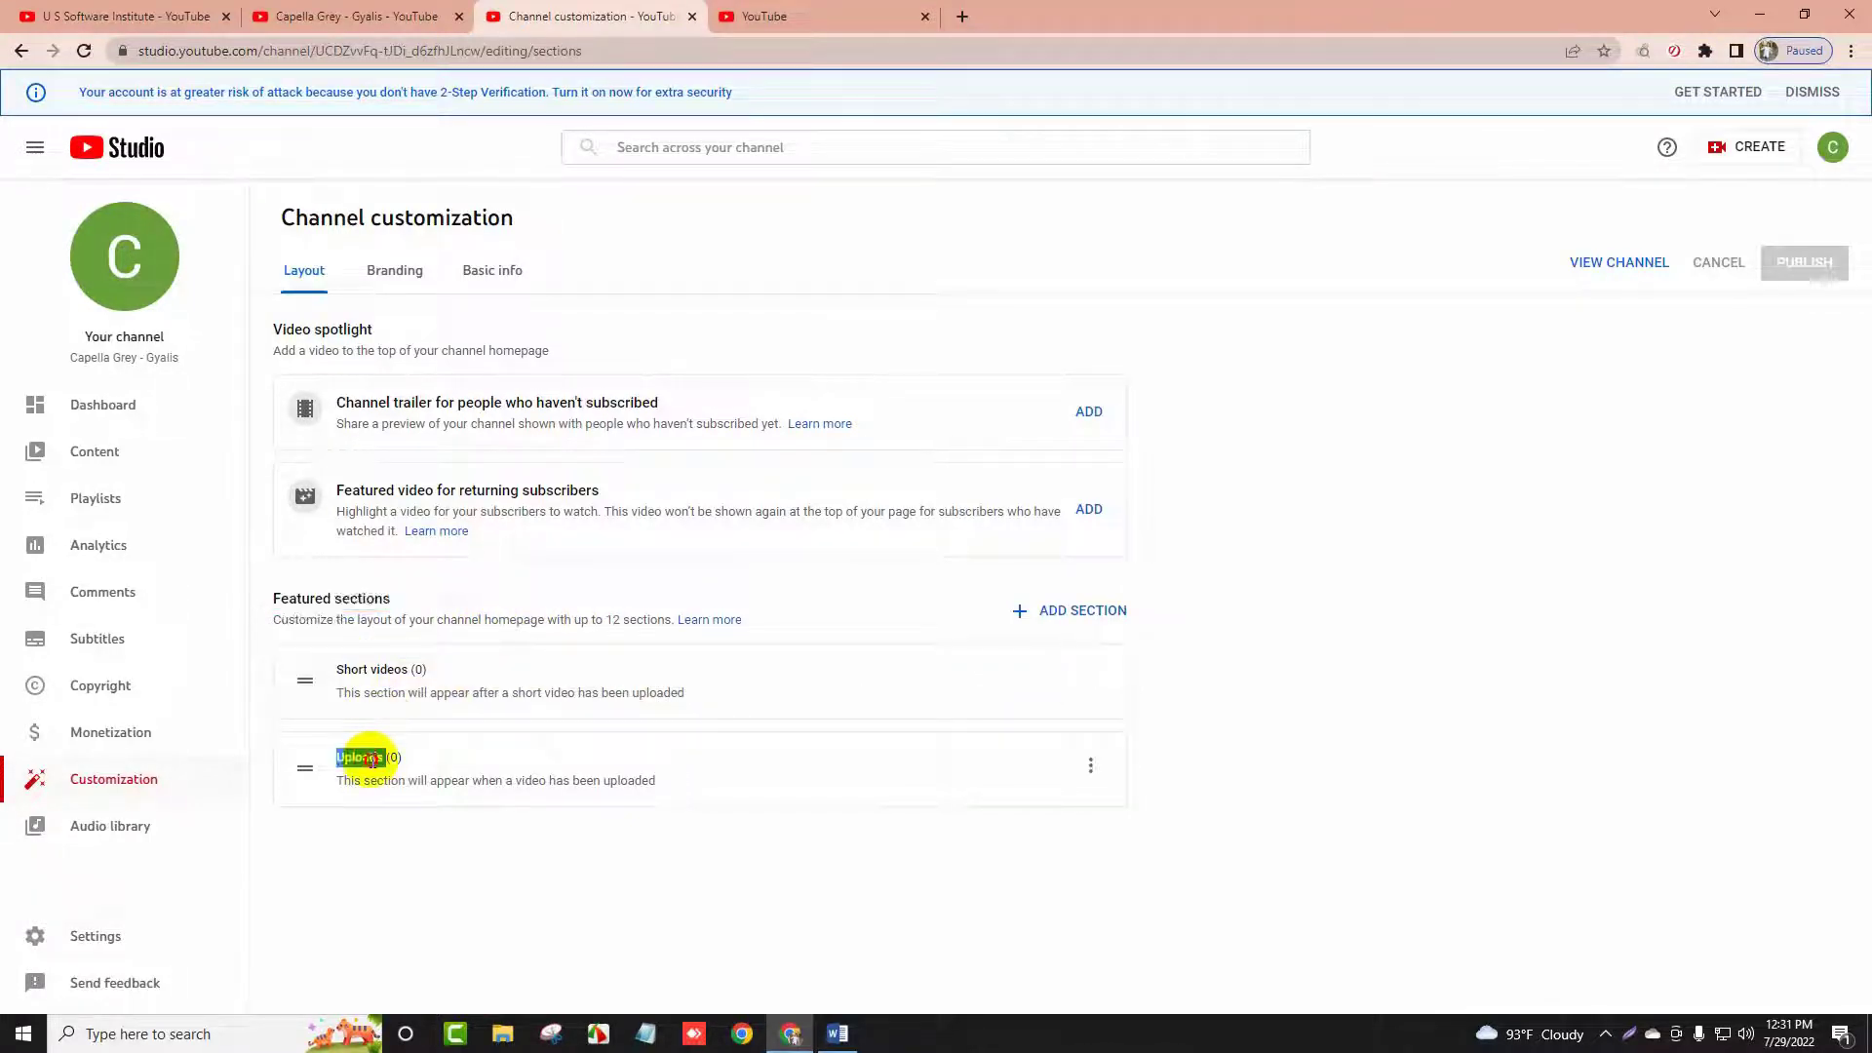
pyautogui.click(1079, 612)
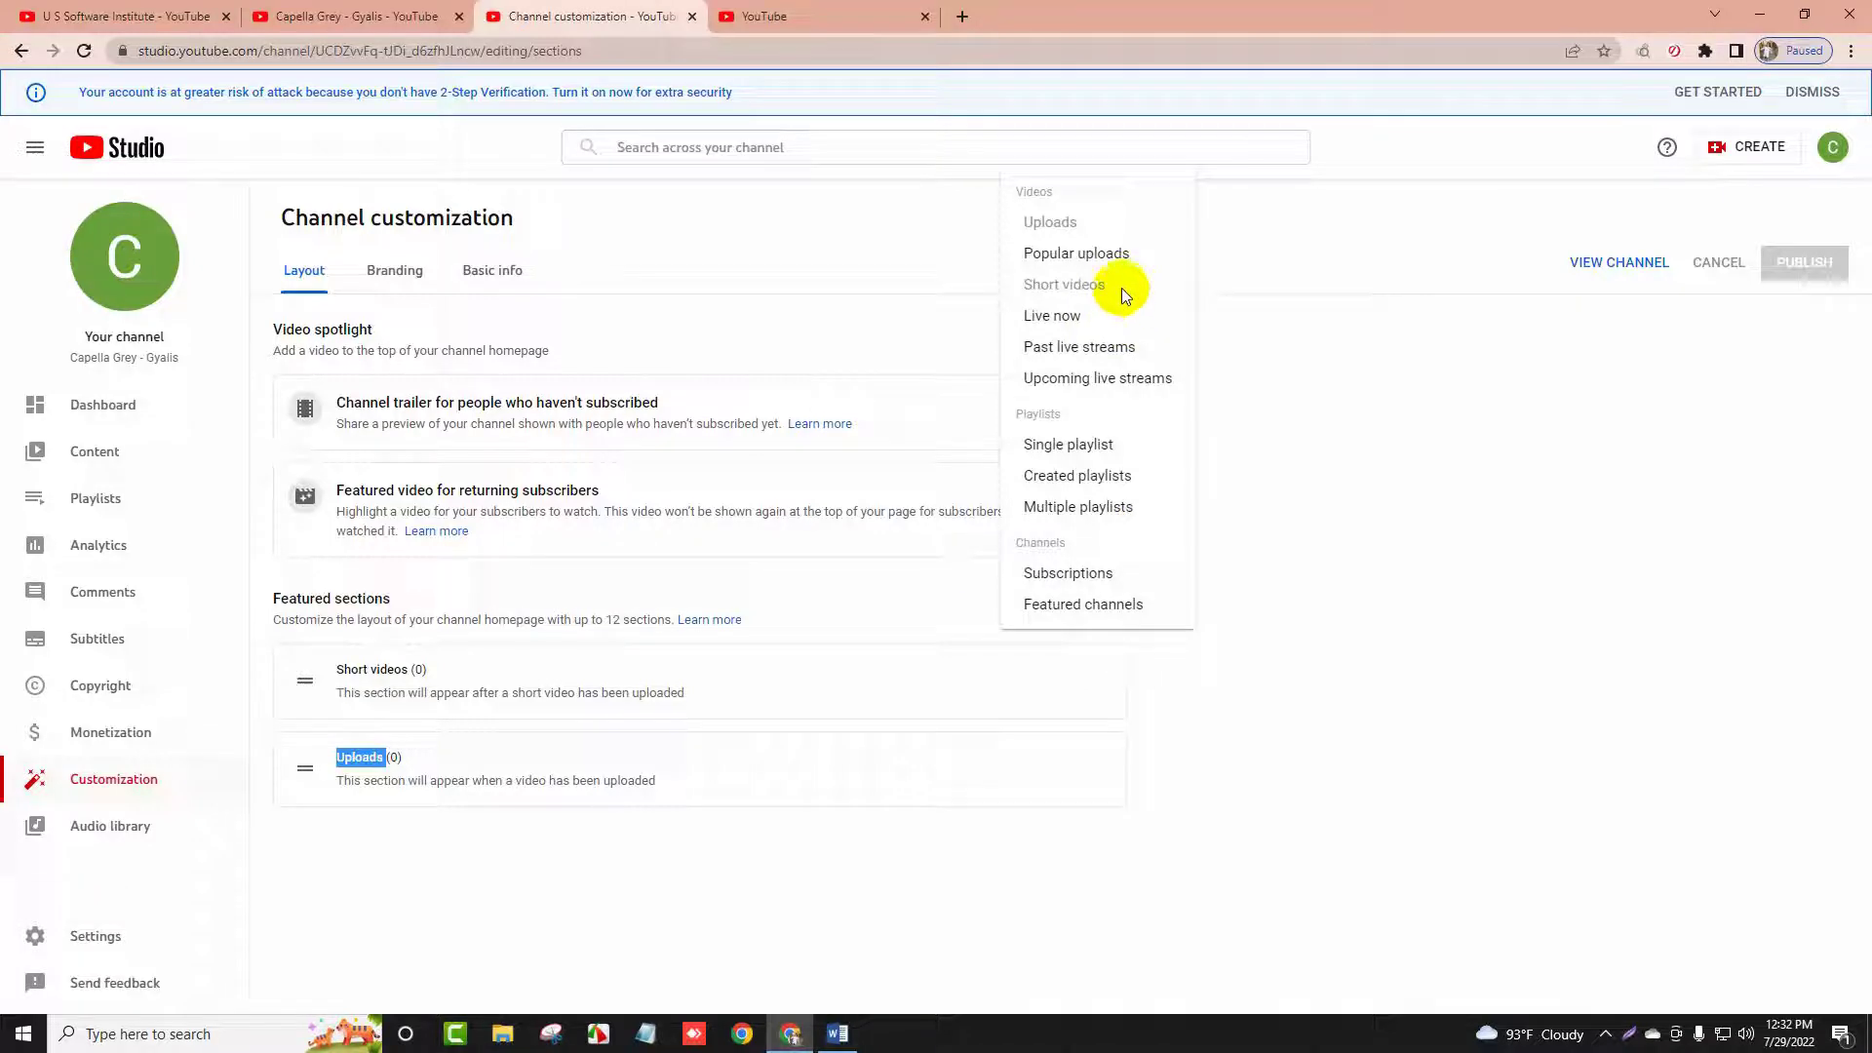
pyautogui.click(1039, 263)
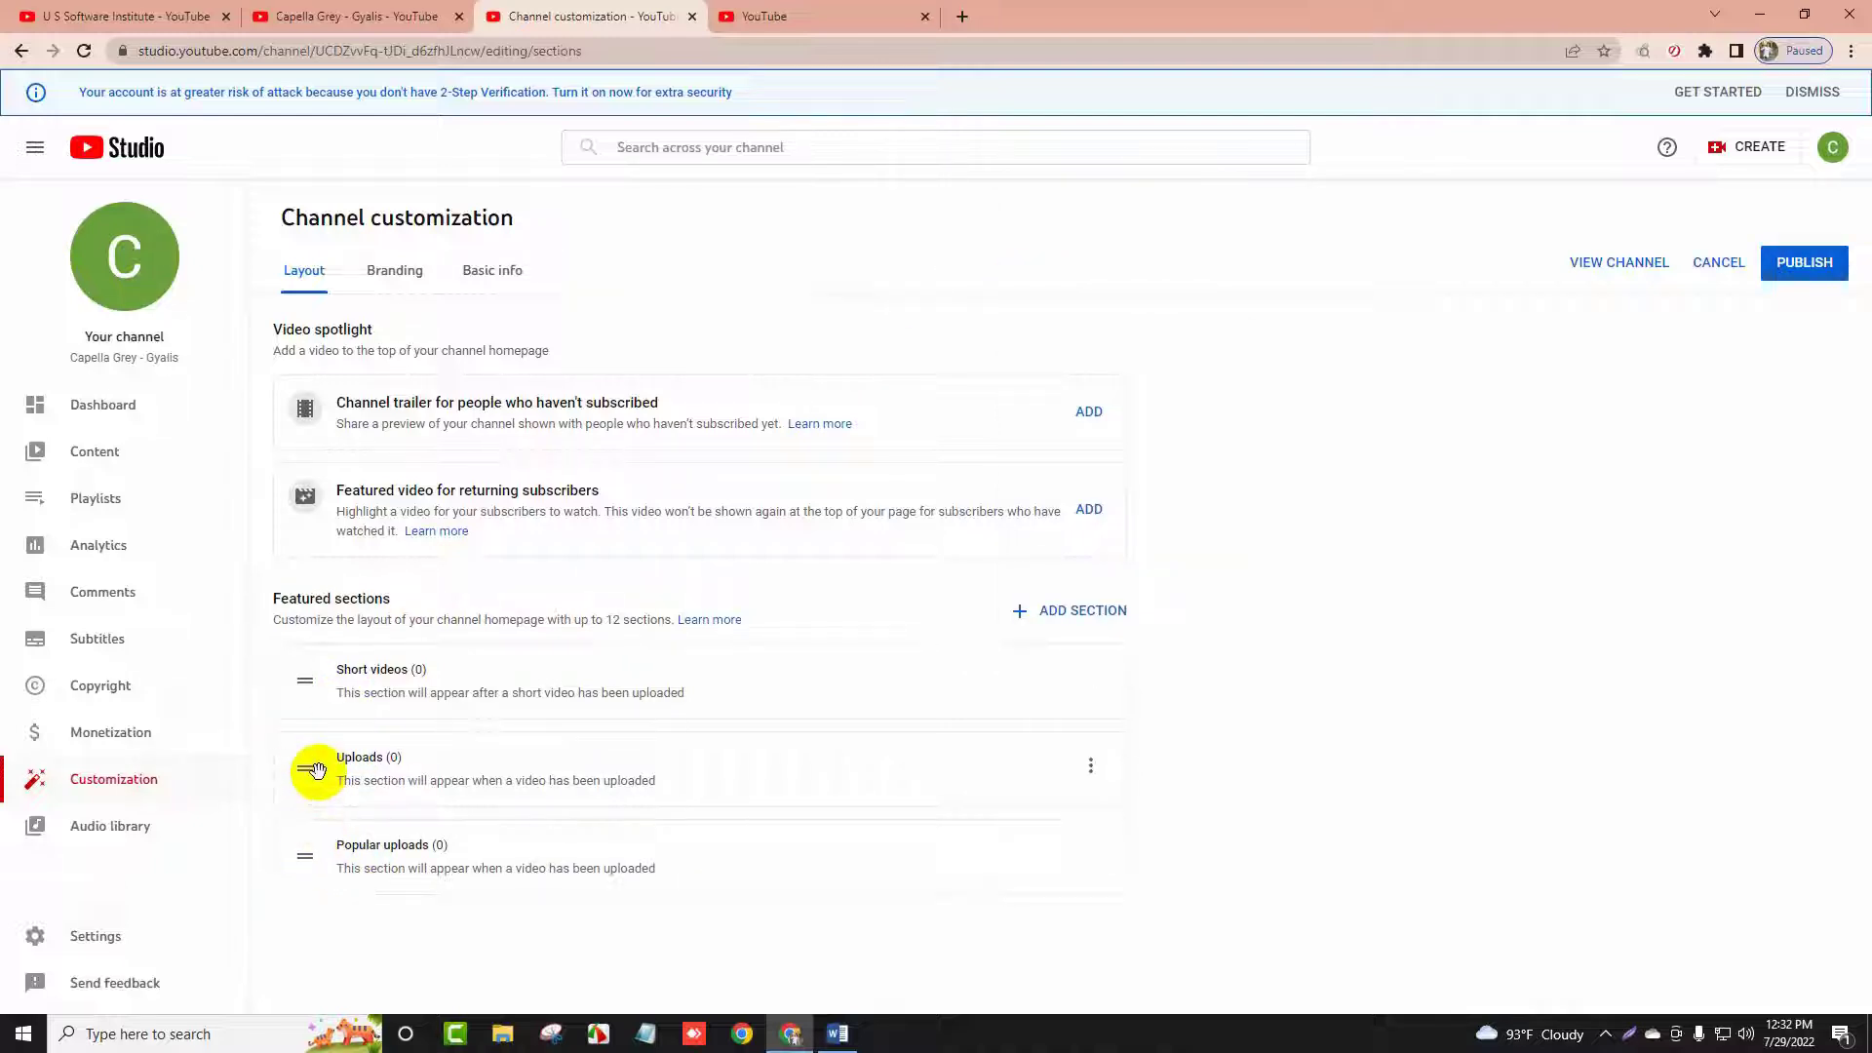
# Reorder the featured sections to Popular uploads, Uploads, then Short videos
pyautogui.click(164, 16)
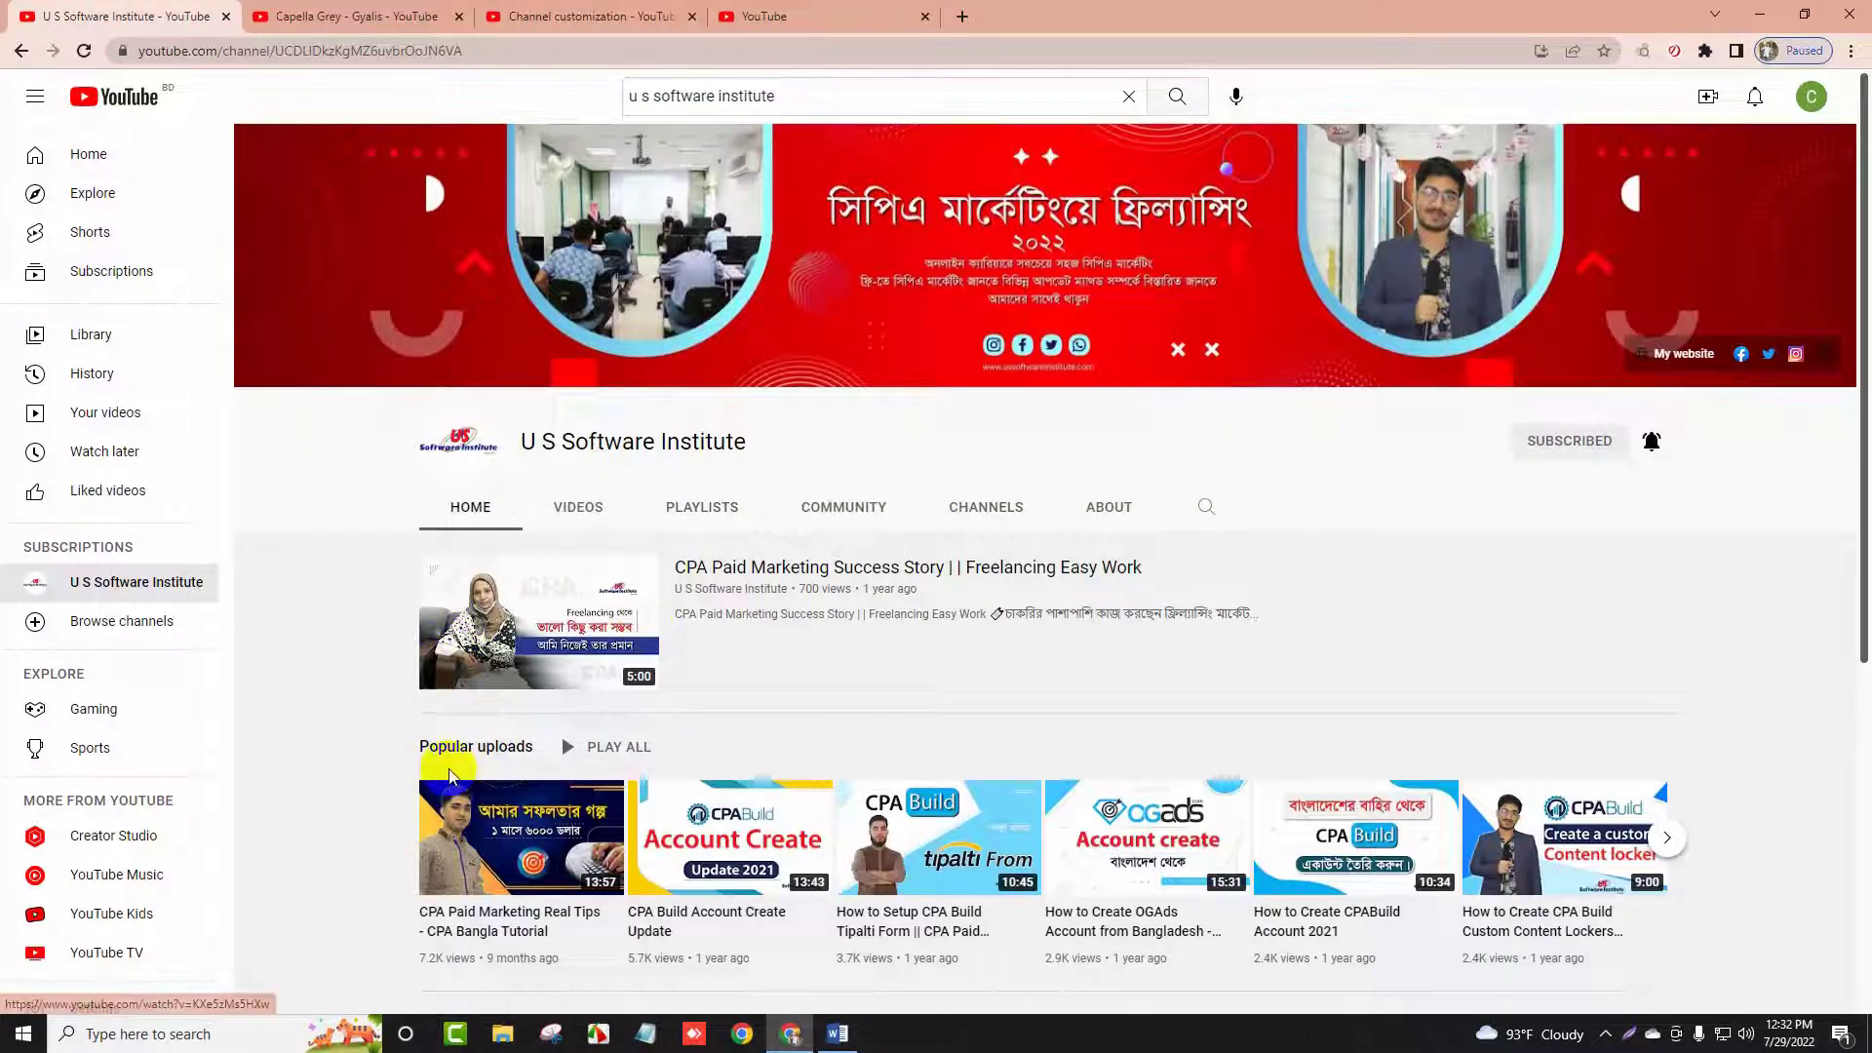
pyautogui.scroll(-3, 450, 776)
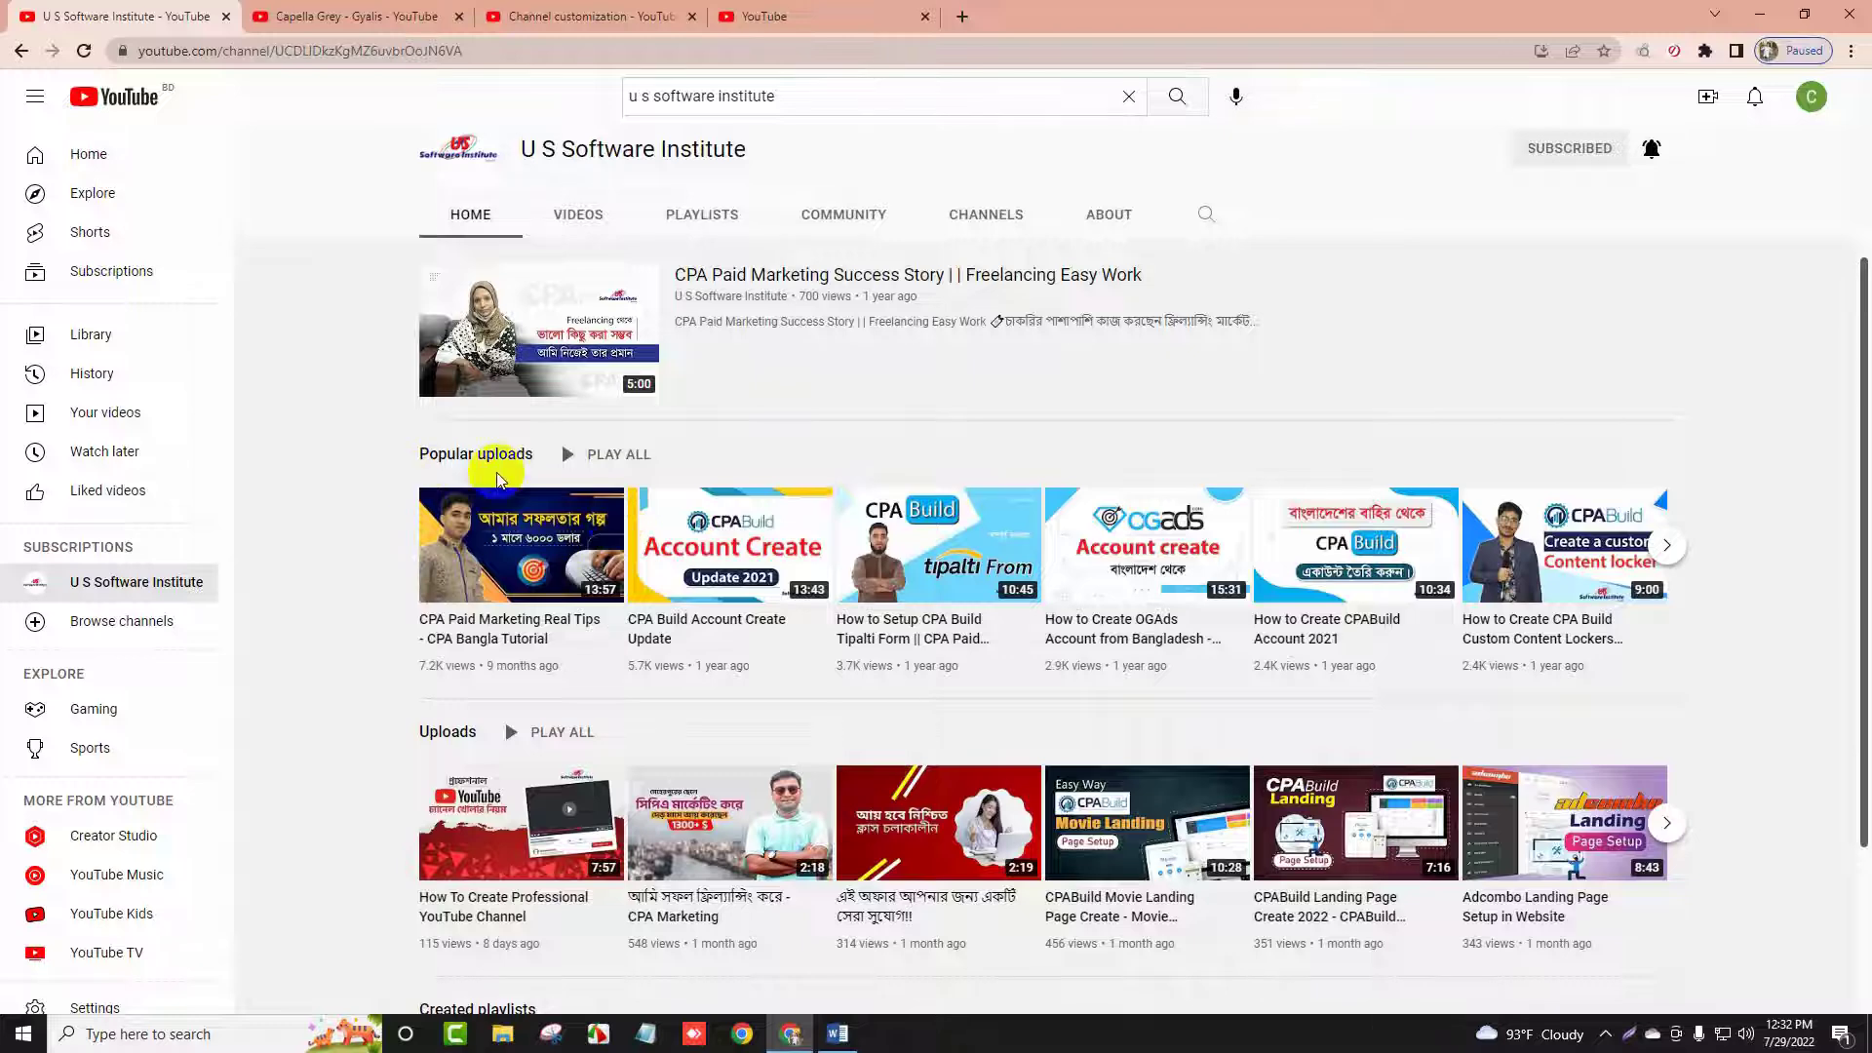
pyautogui.click(444, 16)
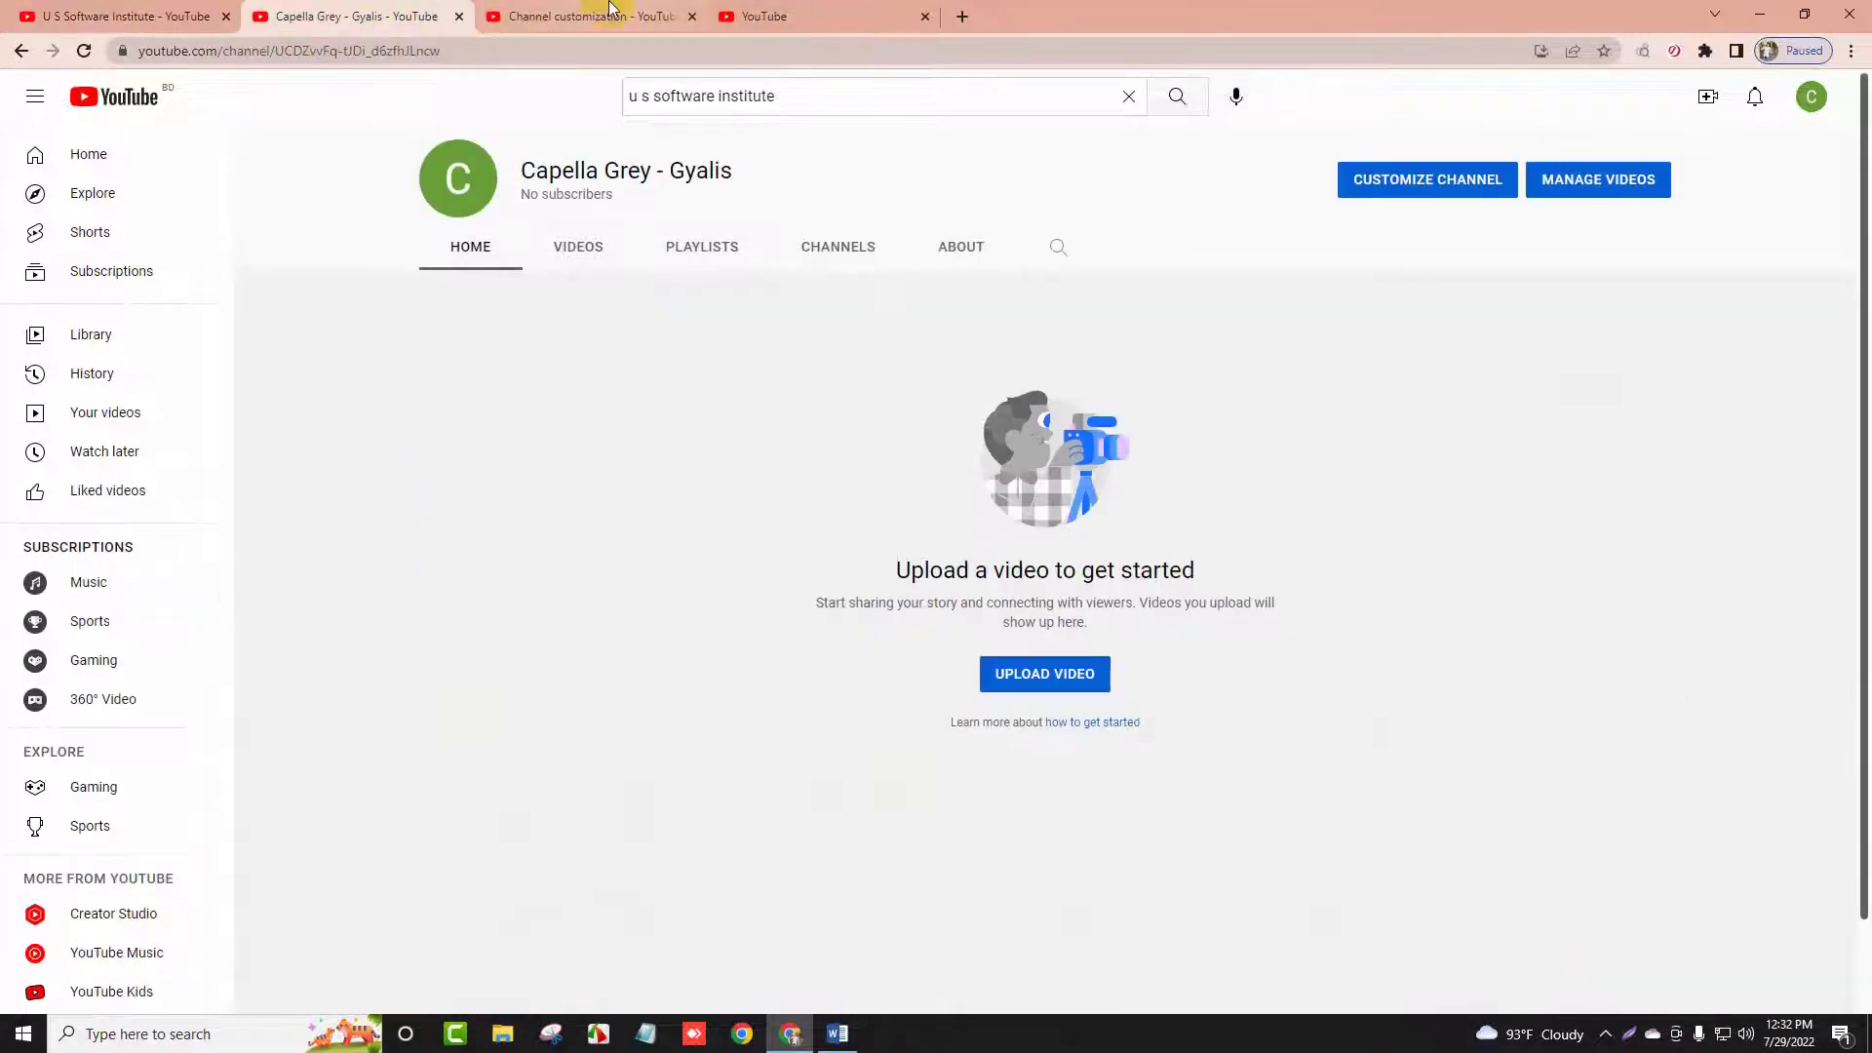
pyautogui.click(599, 17)
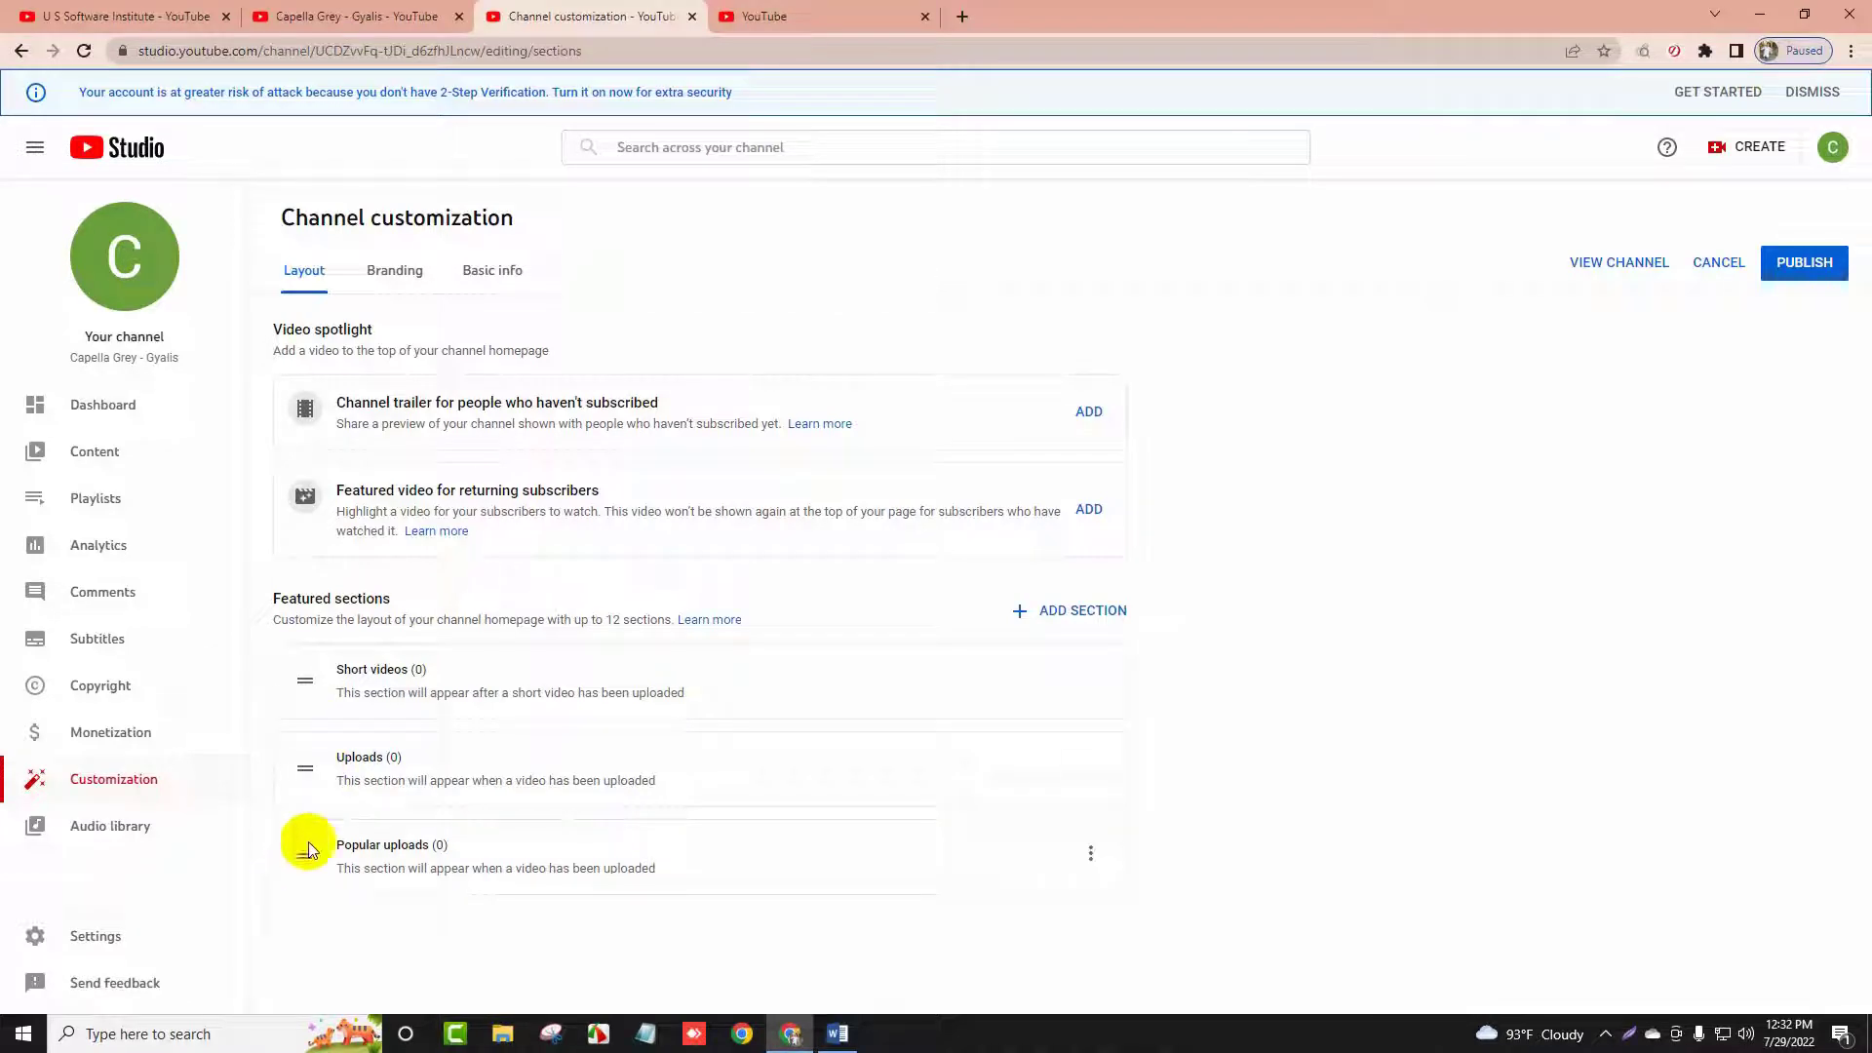
pyautogui.moveTo(305, 859); pyautogui.dragTo(307, 755)
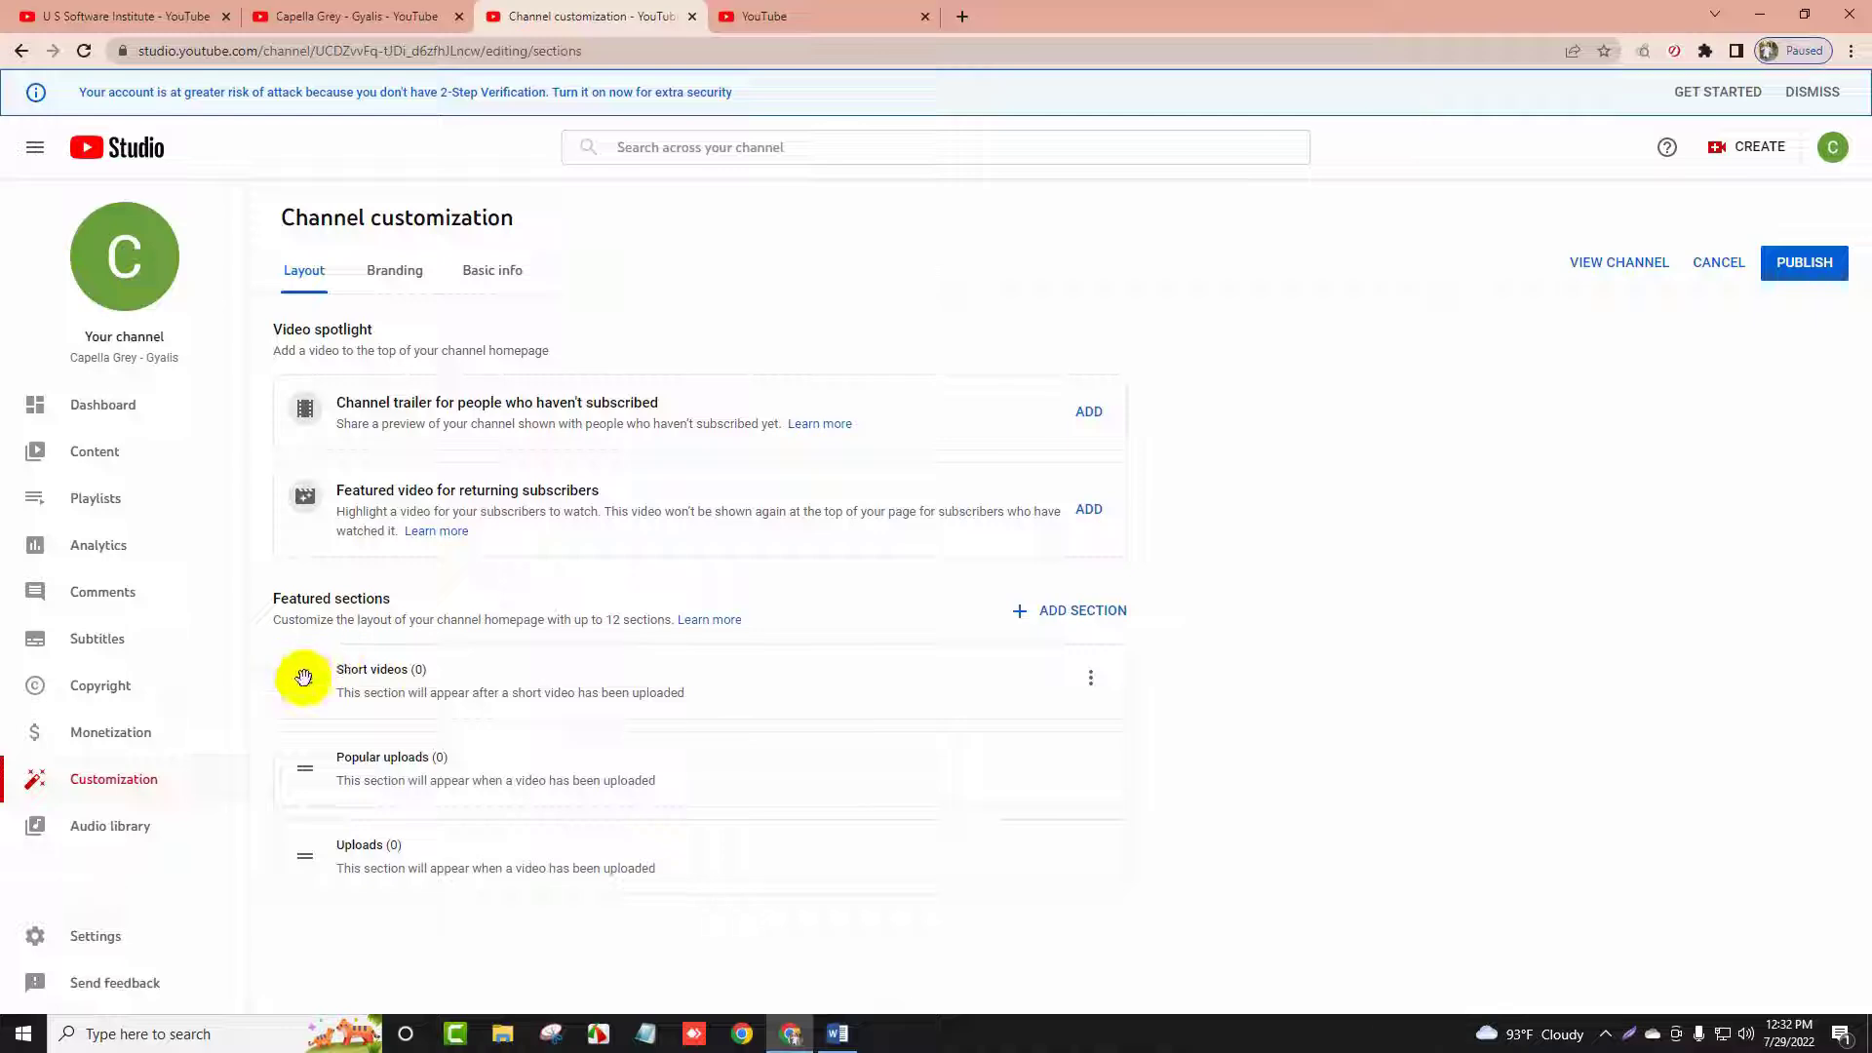
pyautogui.moveTo(303, 680); pyautogui.dragTo(290, 883)
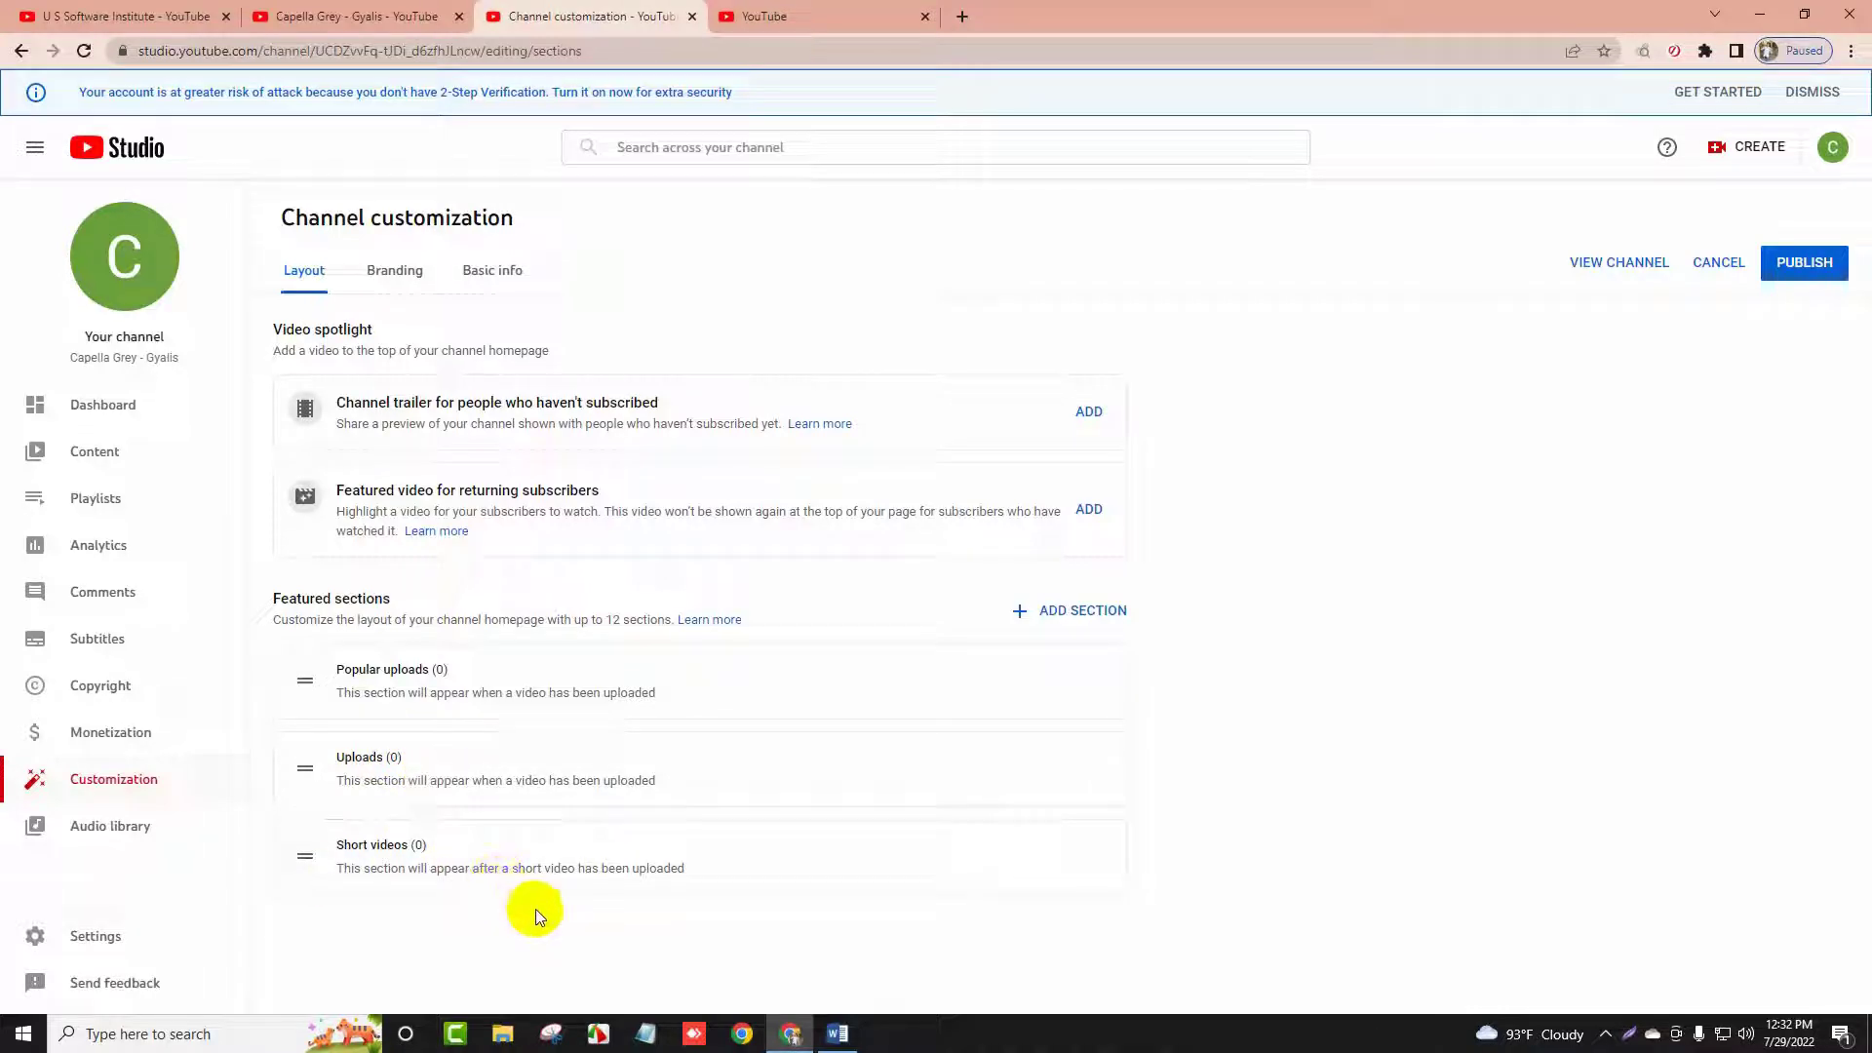
pyautogui.click(195, 16)
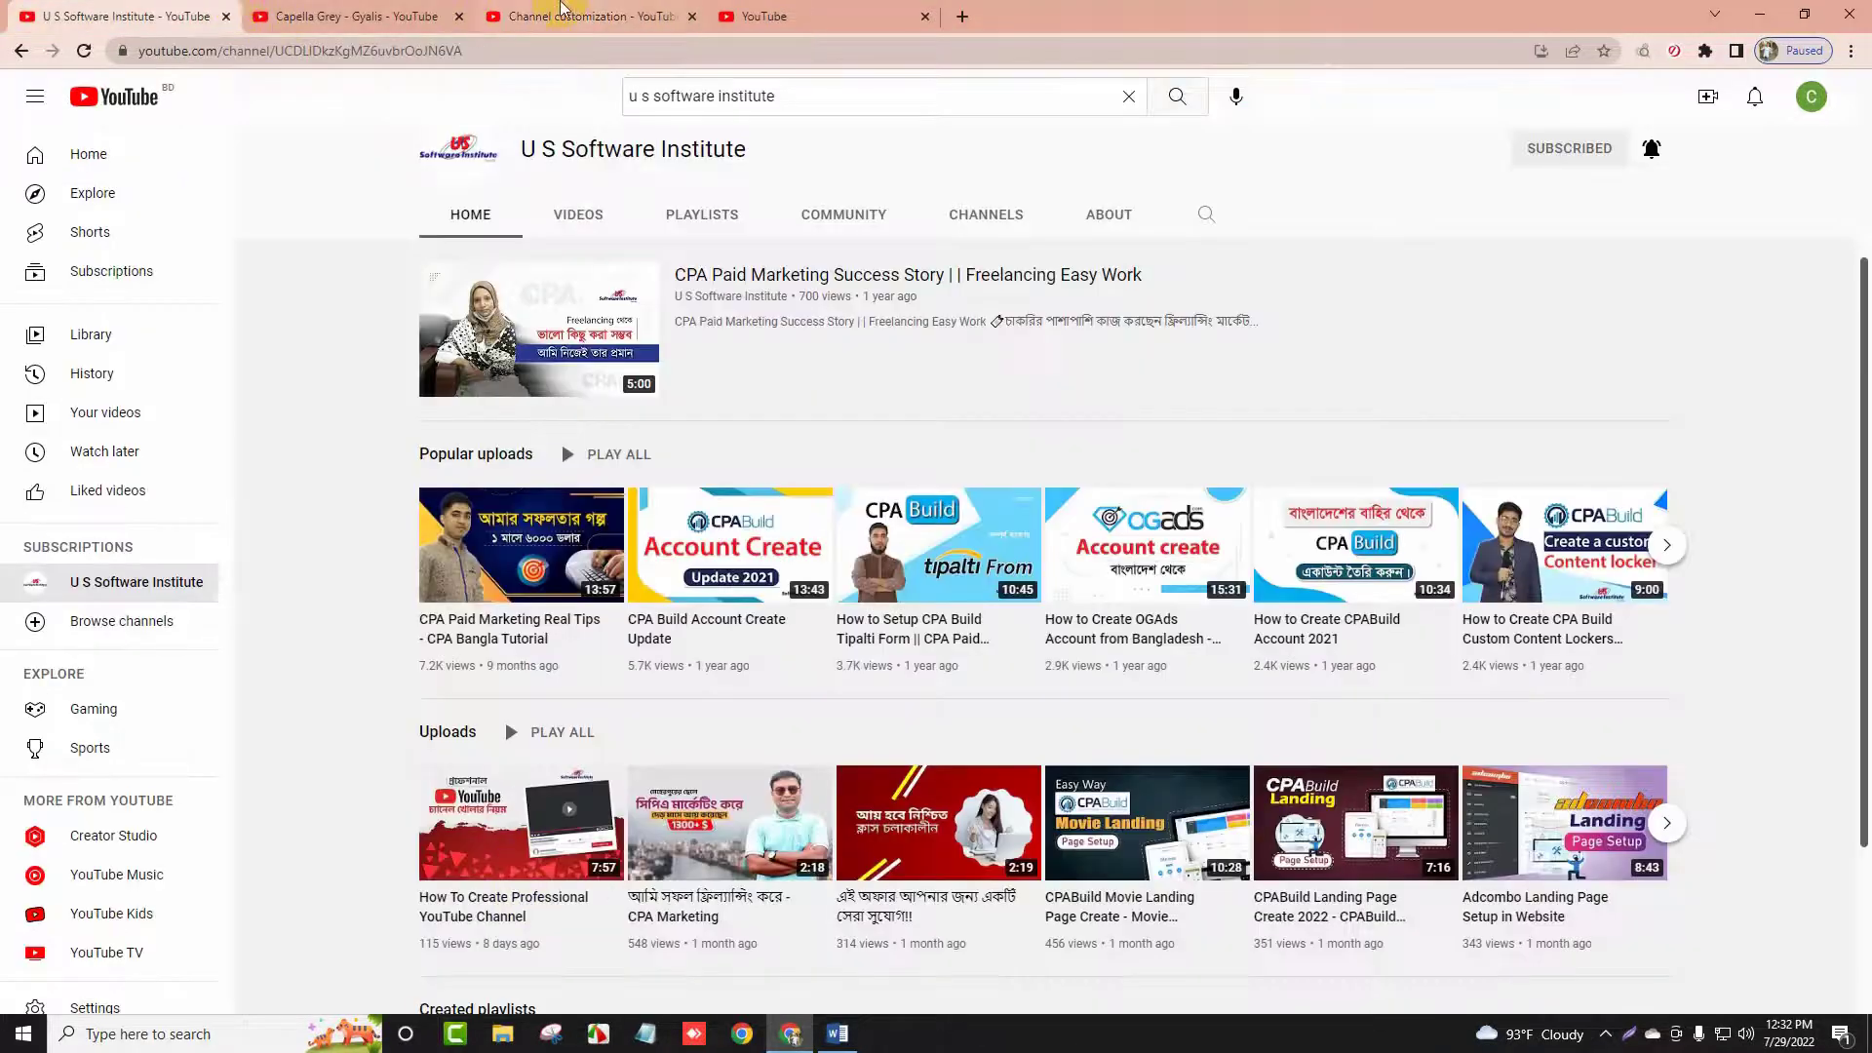
pyautogui.click(585, 16)
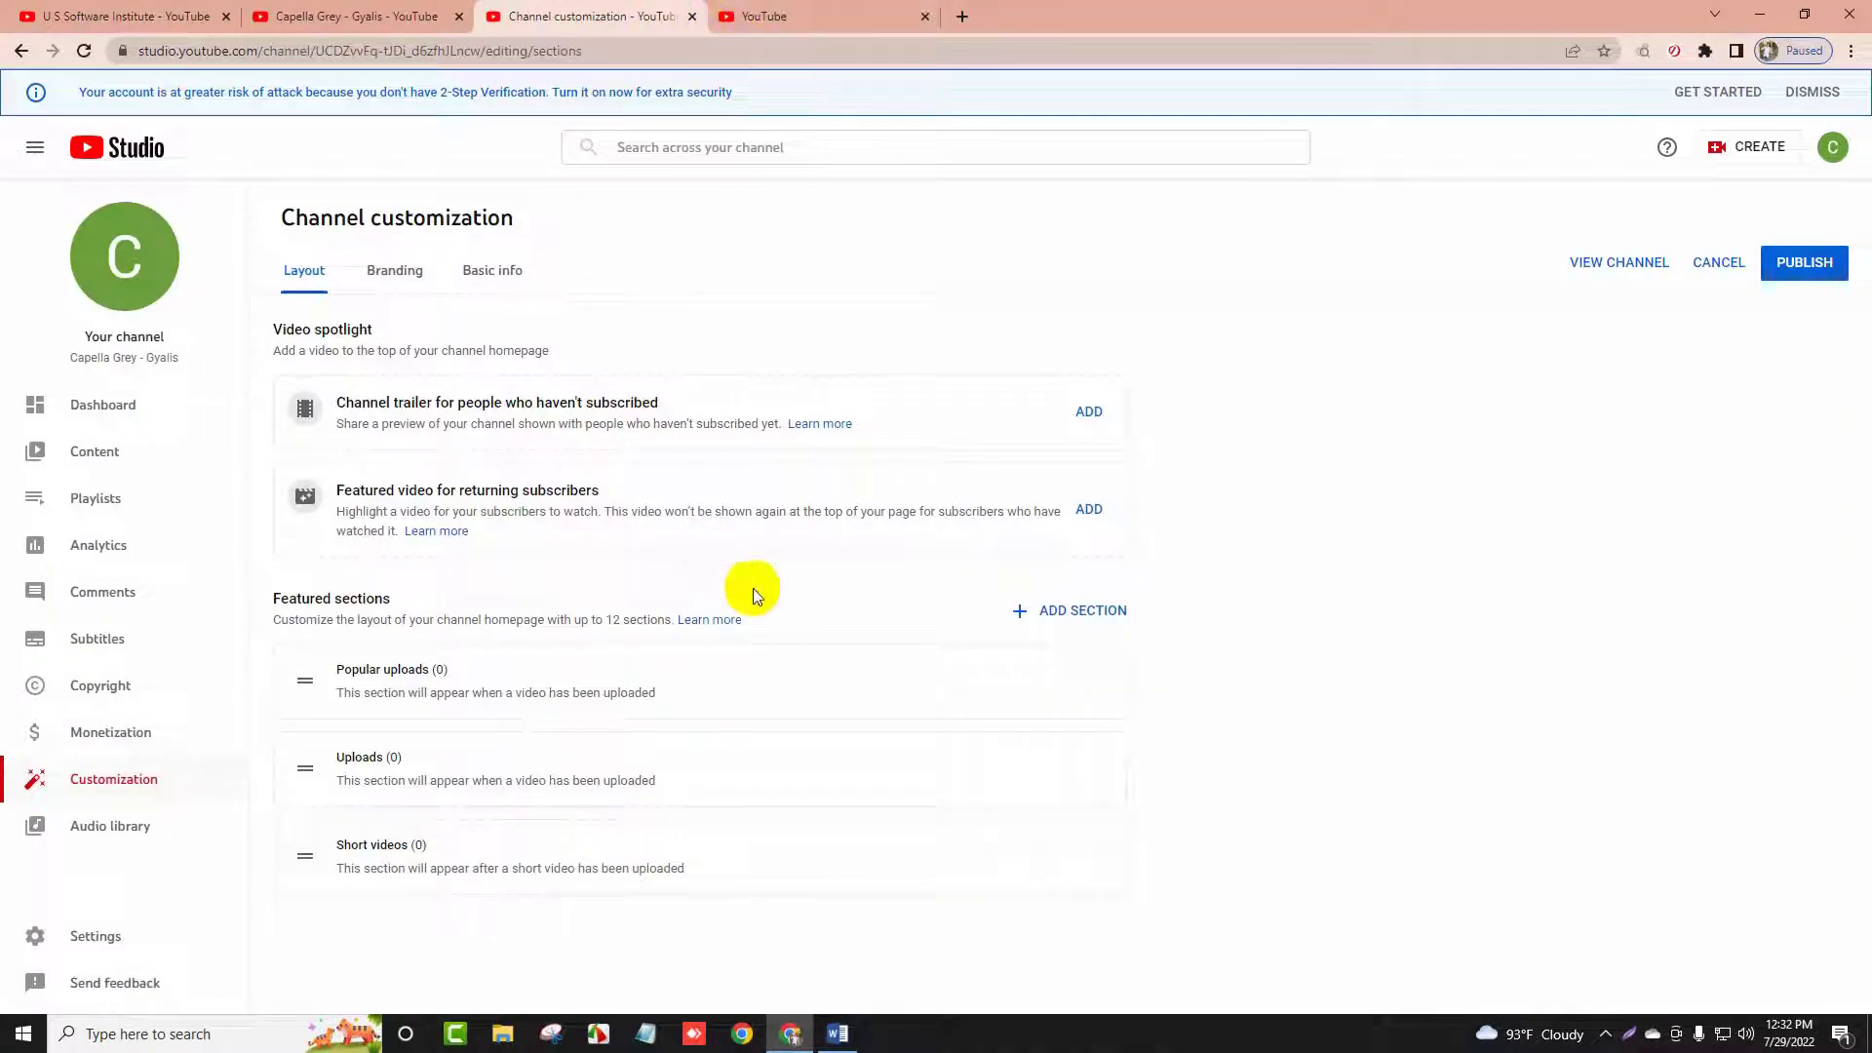
# Add Created playlists and Live now sections to the channel layout
pyautogui.click(1070, 614)
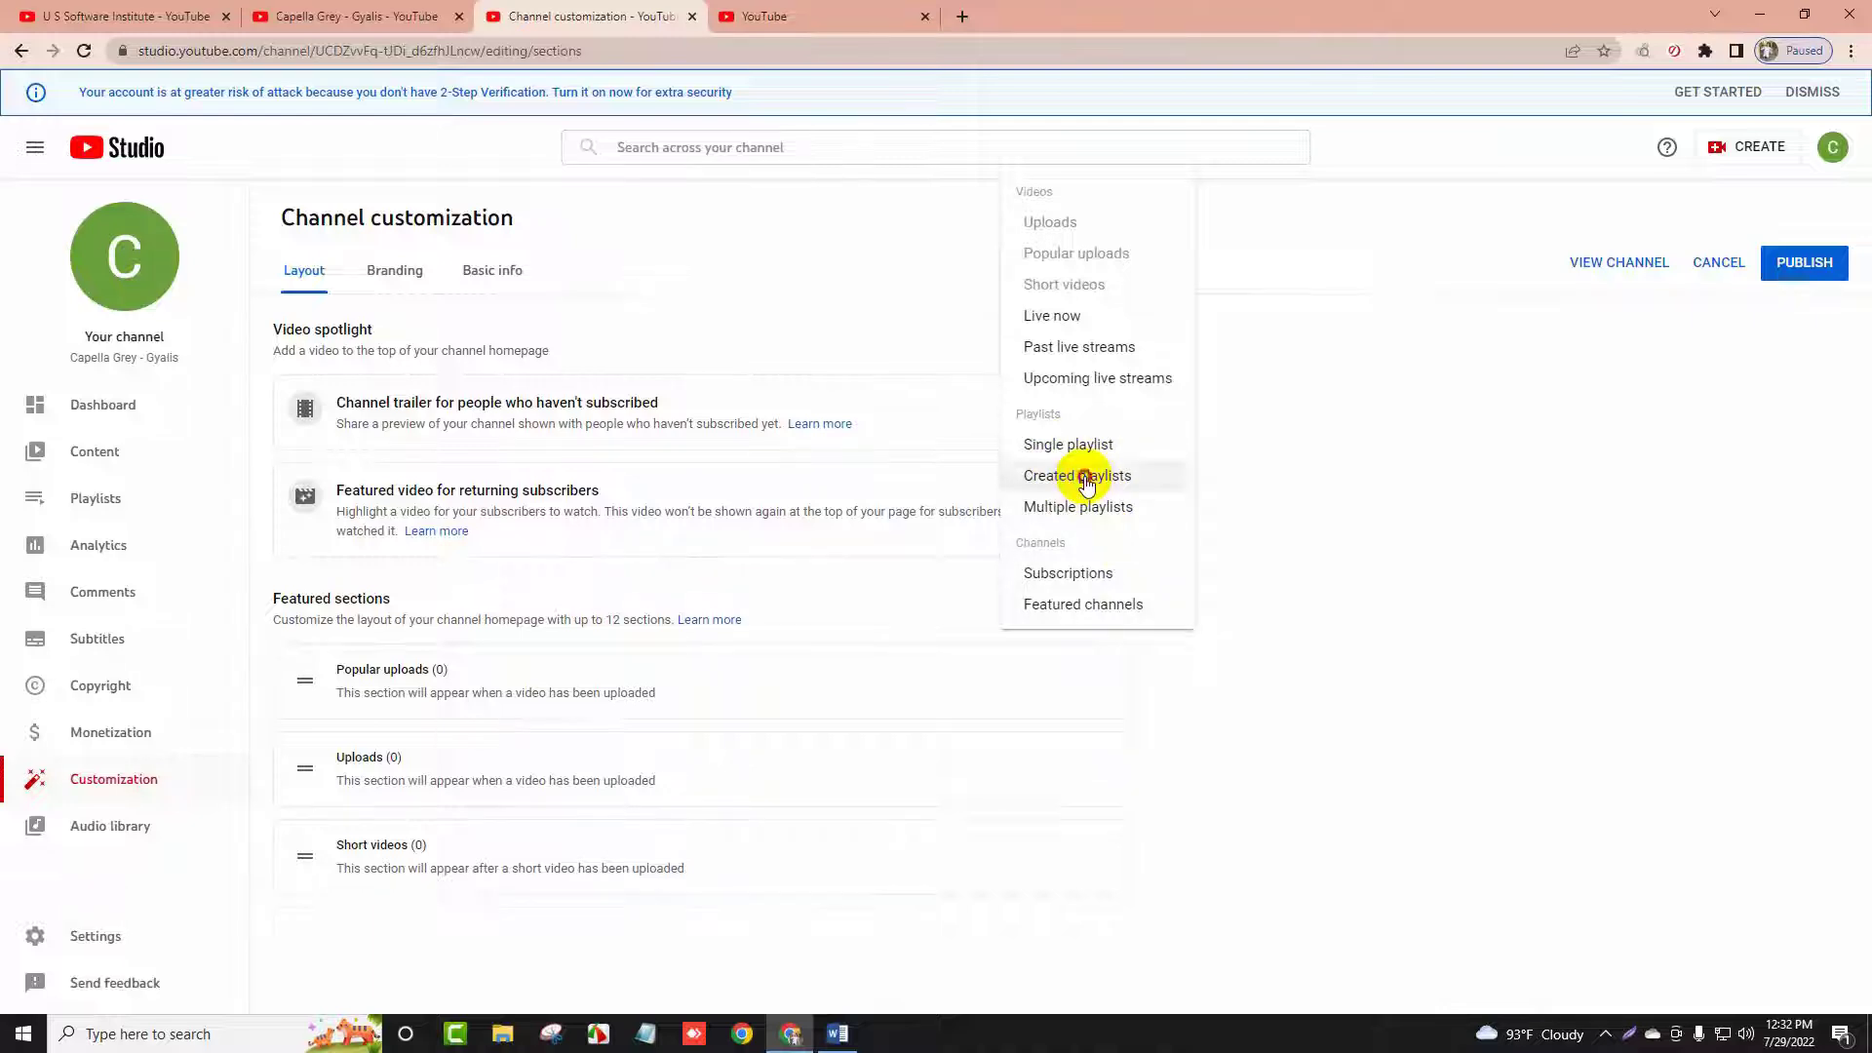
pyautogui.click(1086, 478)
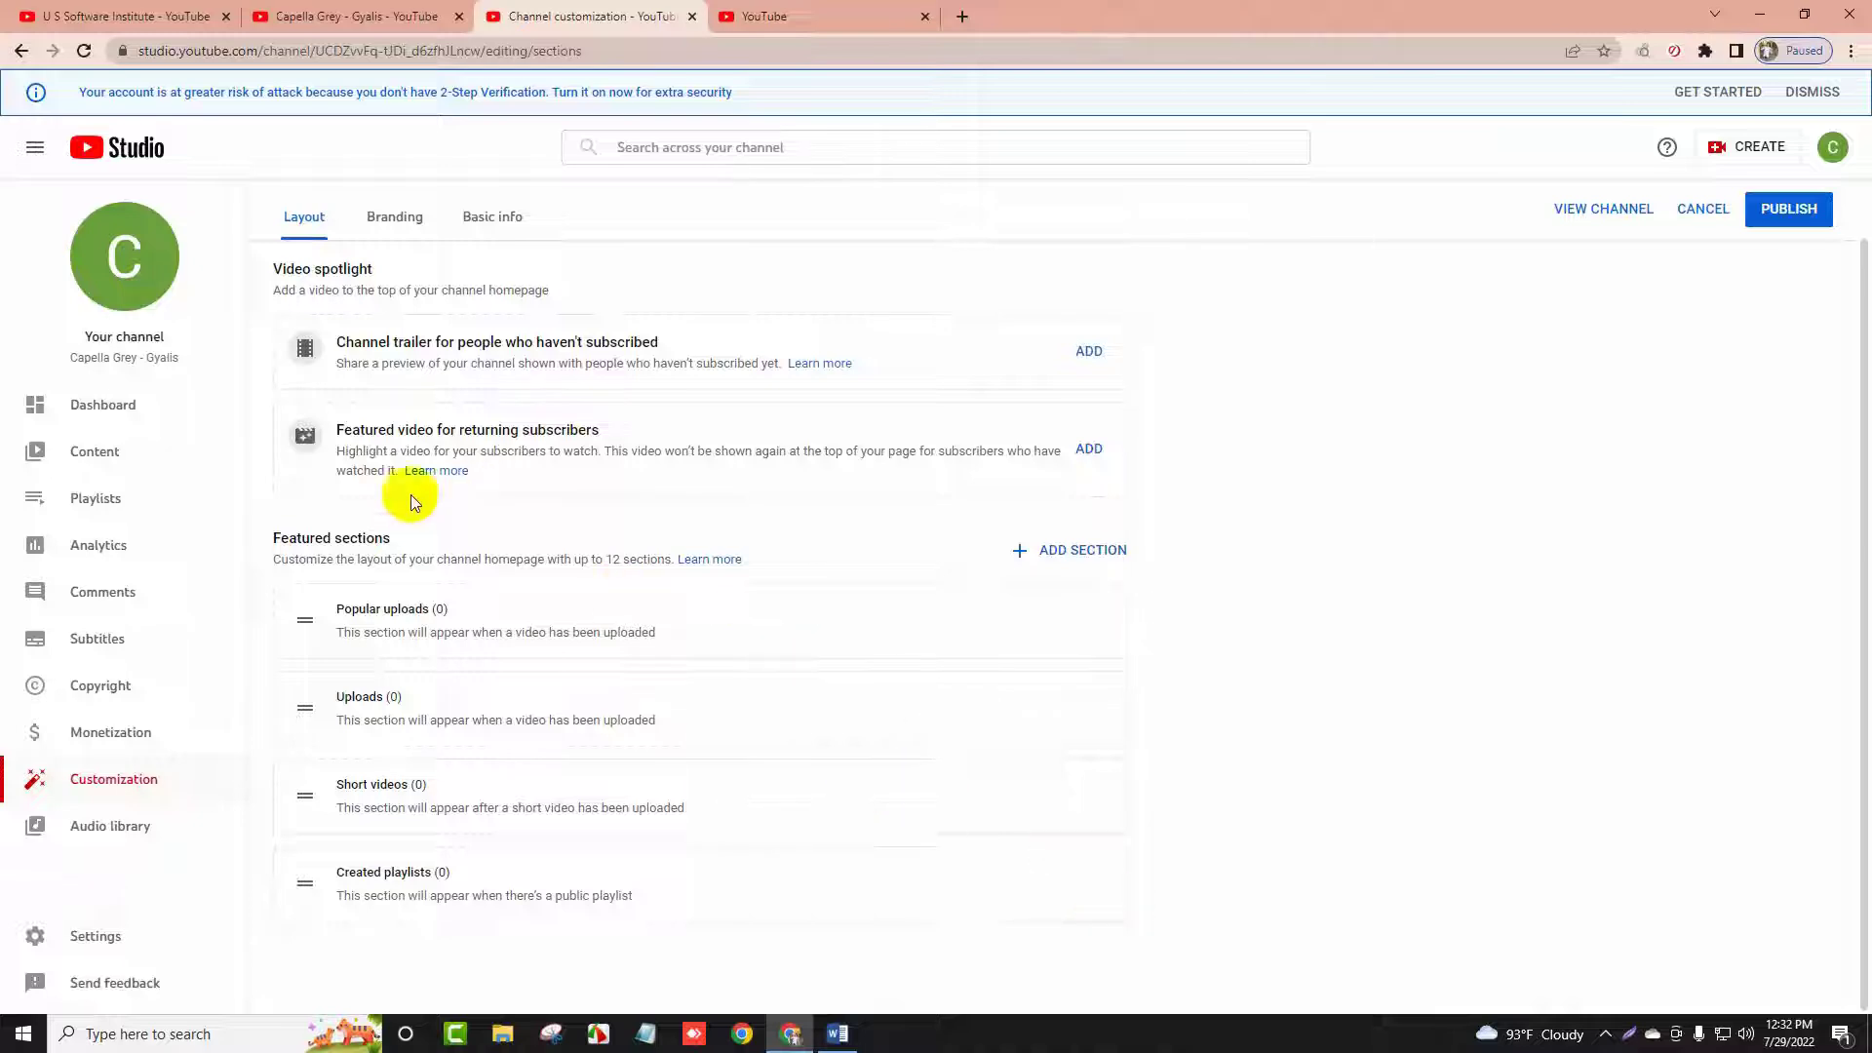
pyautogui.click(1069, 546)
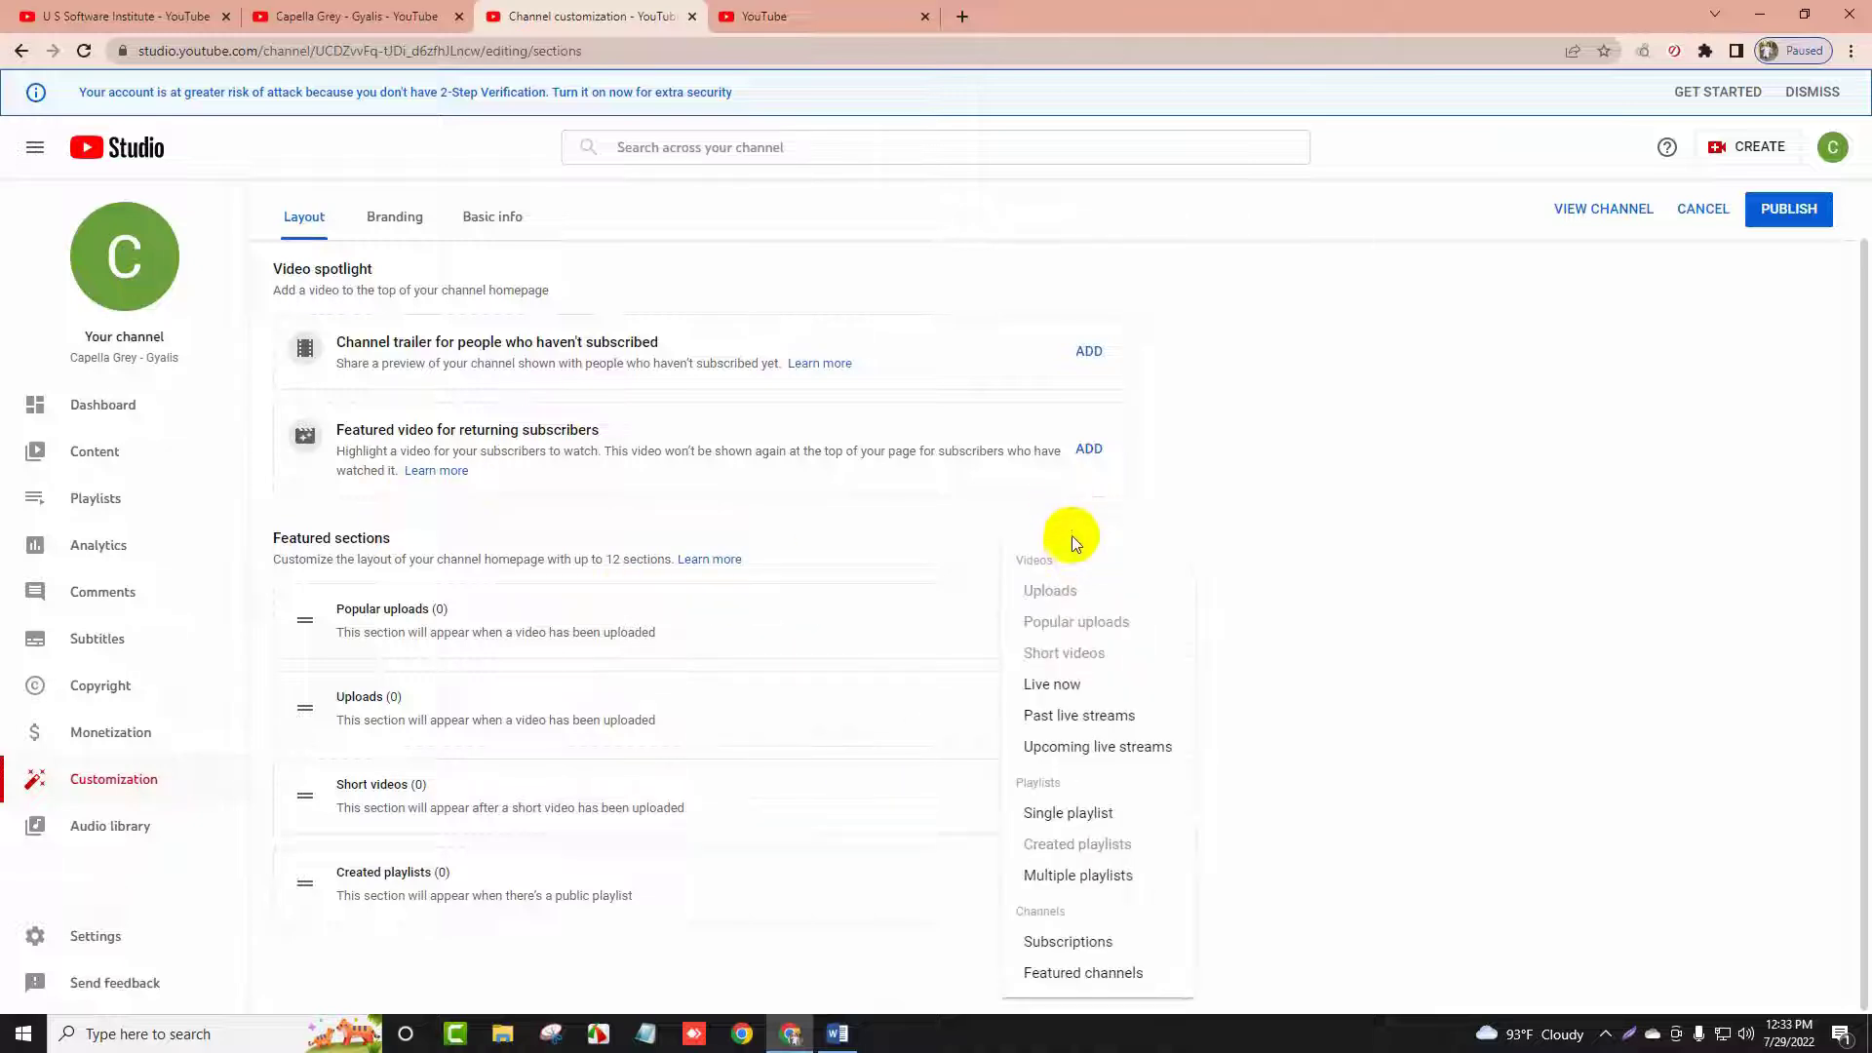
pyautogui.click(1061, 685)
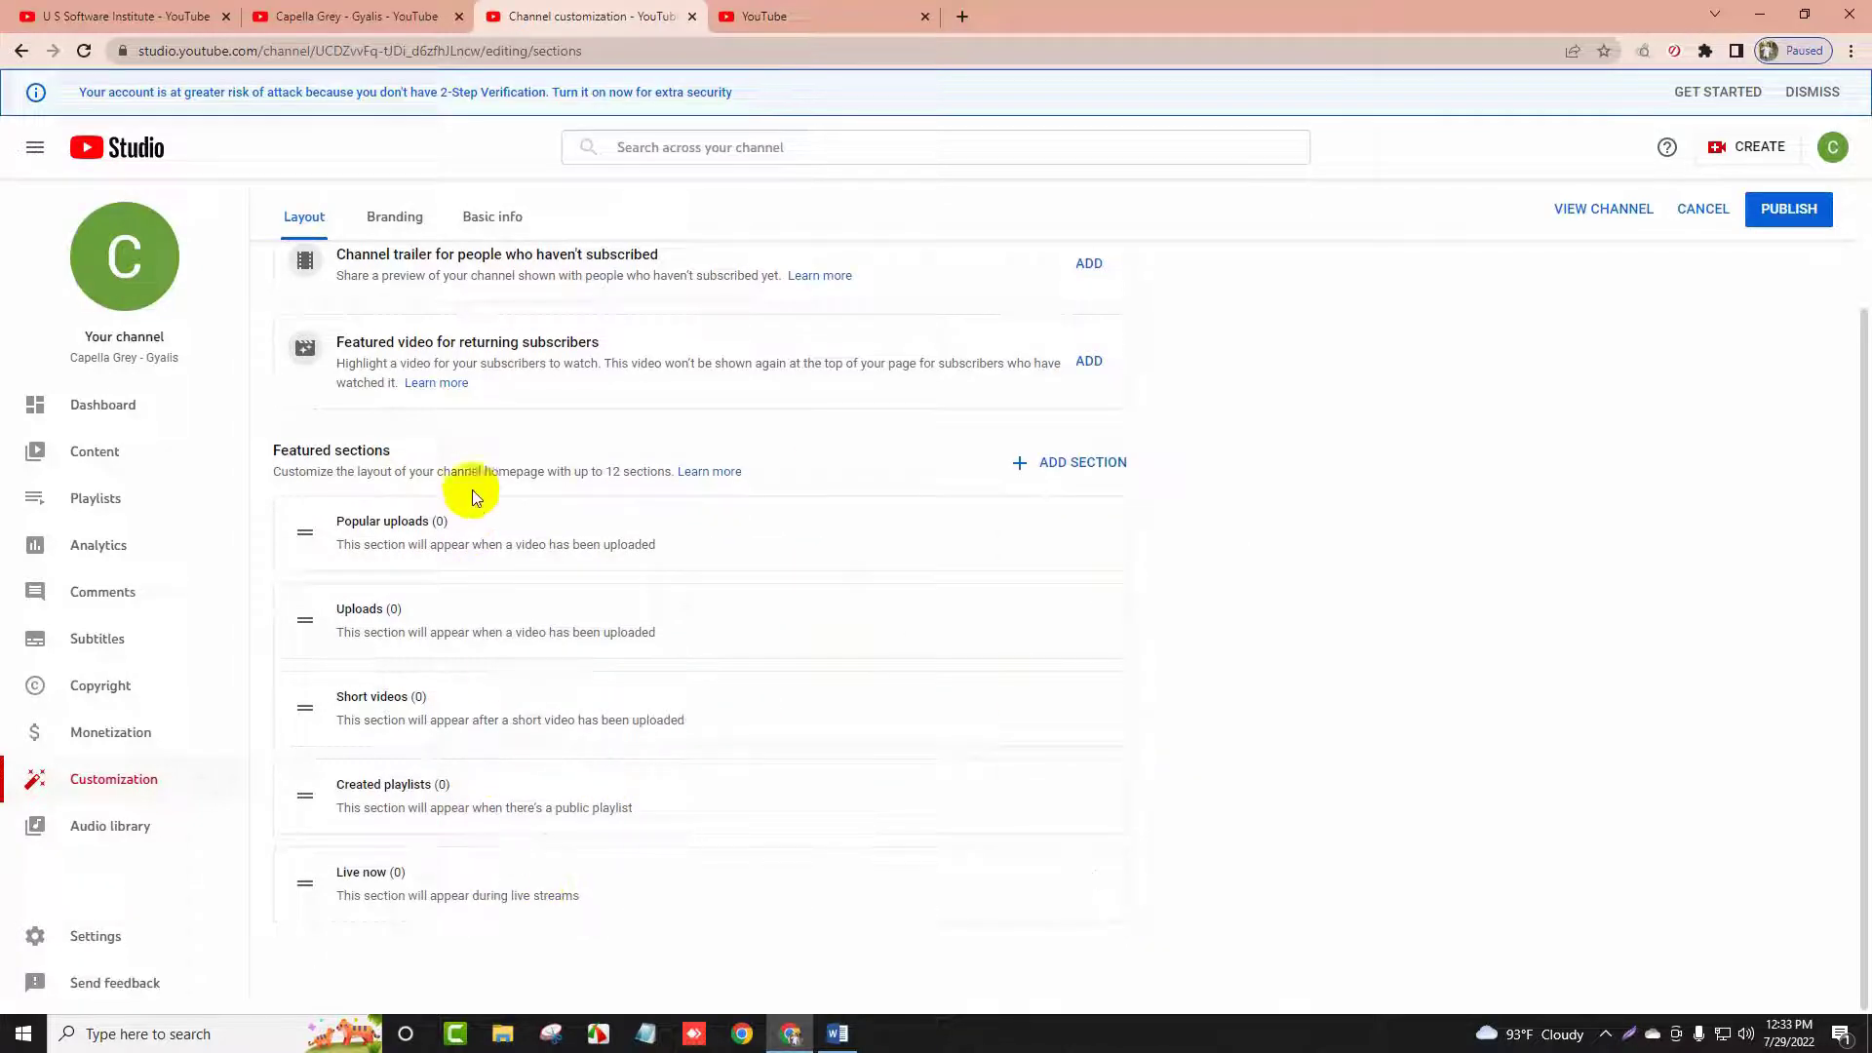
# Switch Channel customization to the Branding settings
pyautogui.click(176, 16)
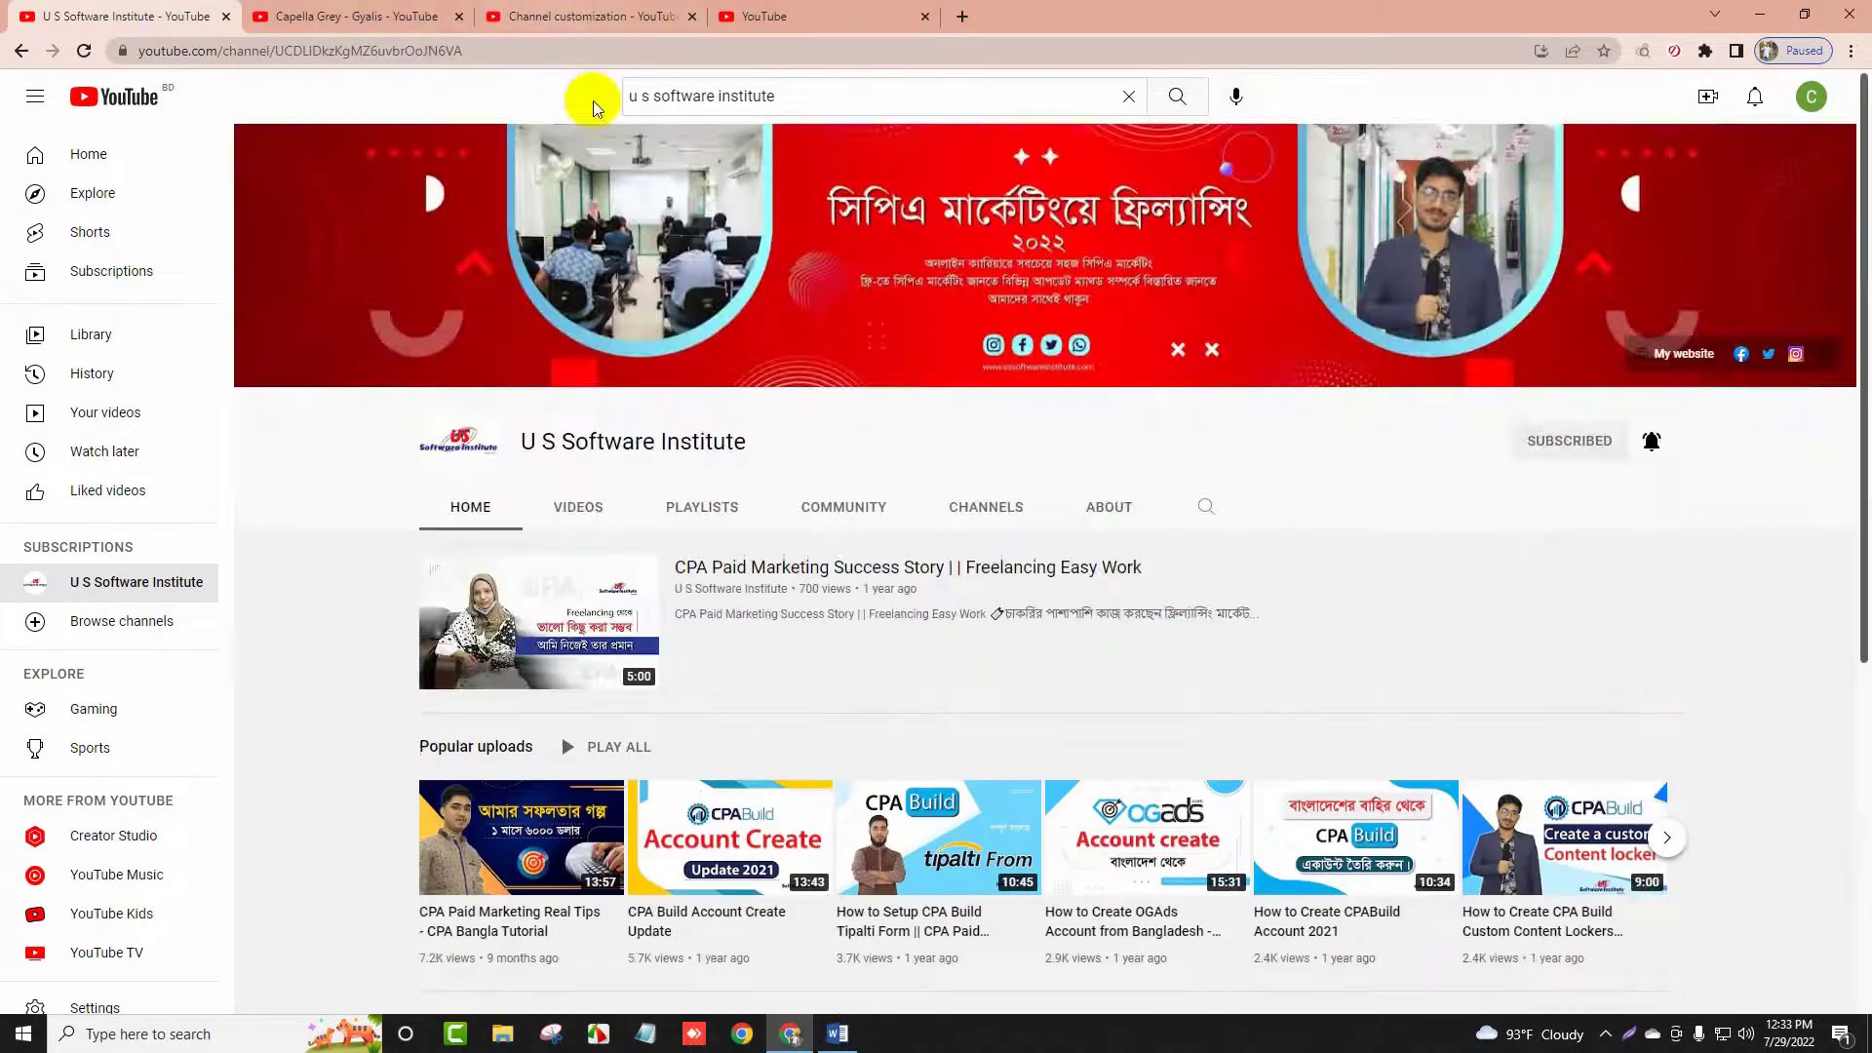
pyautogui.click(410, 7)
pyautogui.click(585, 15)
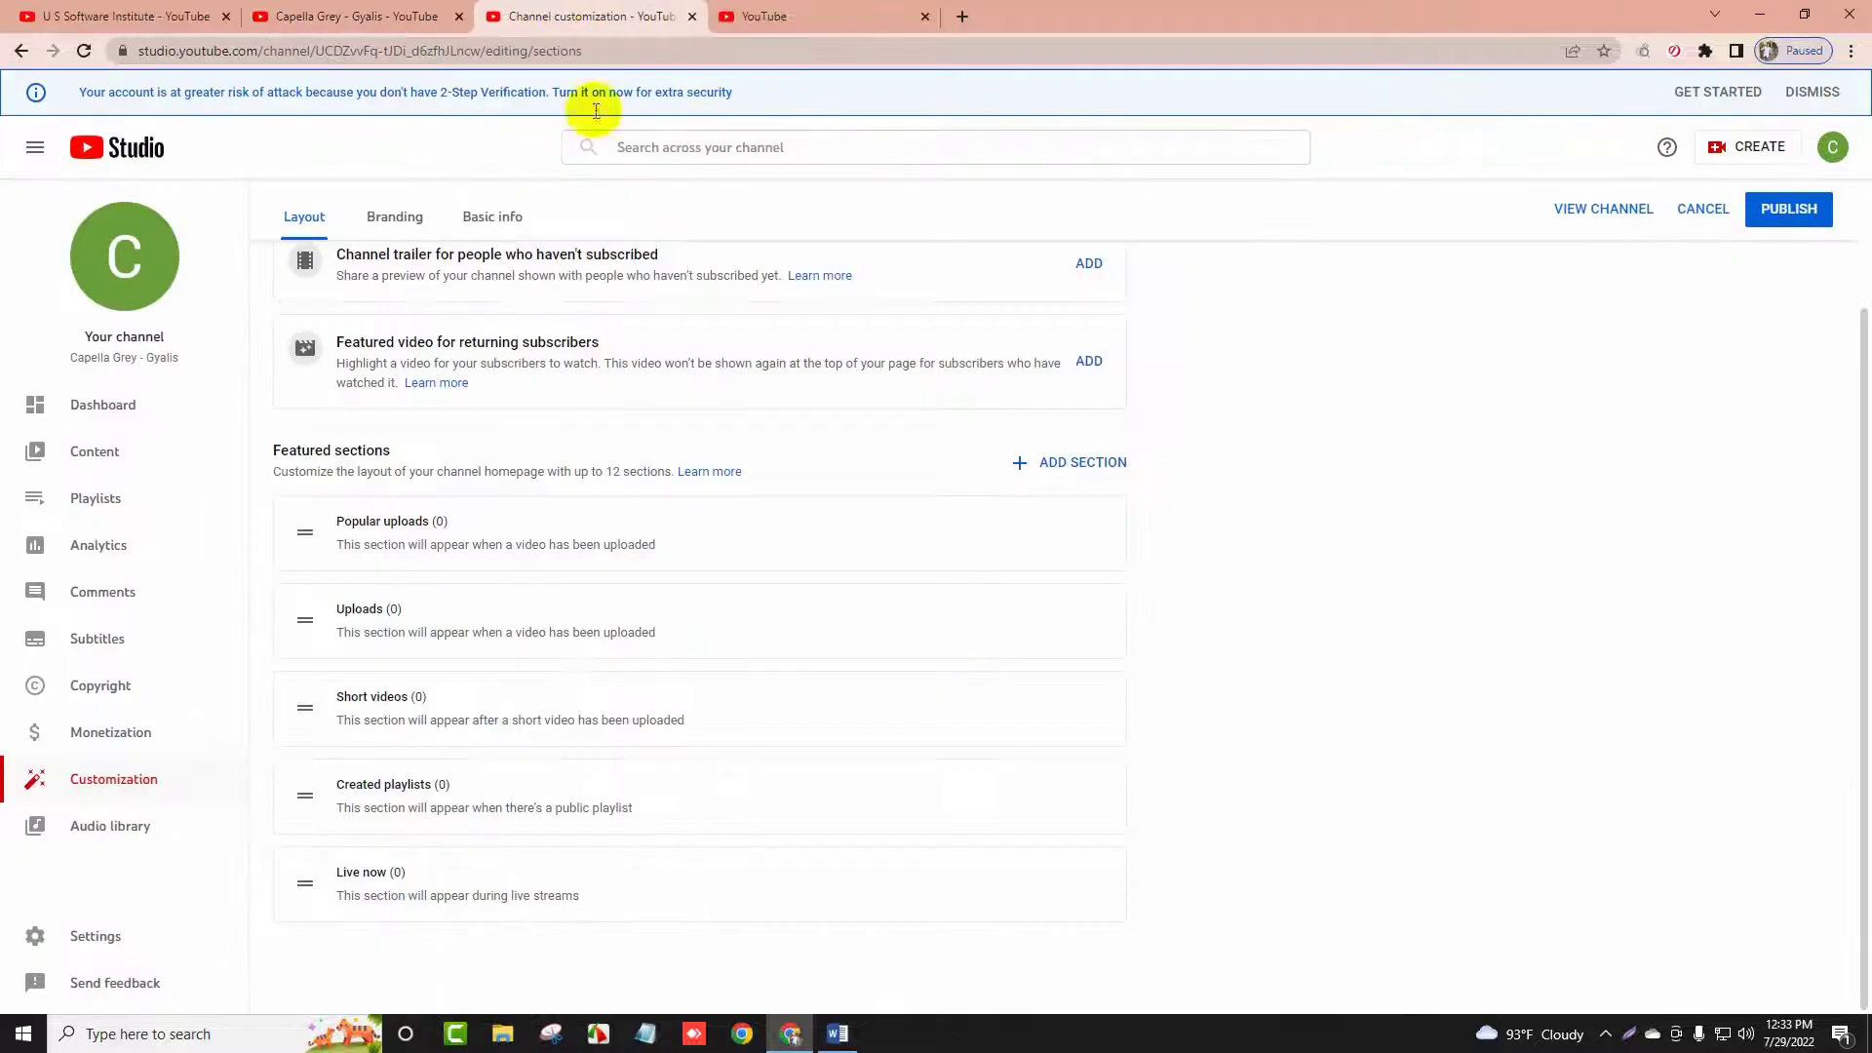
pyautogui.scroll(1, 605, 712)
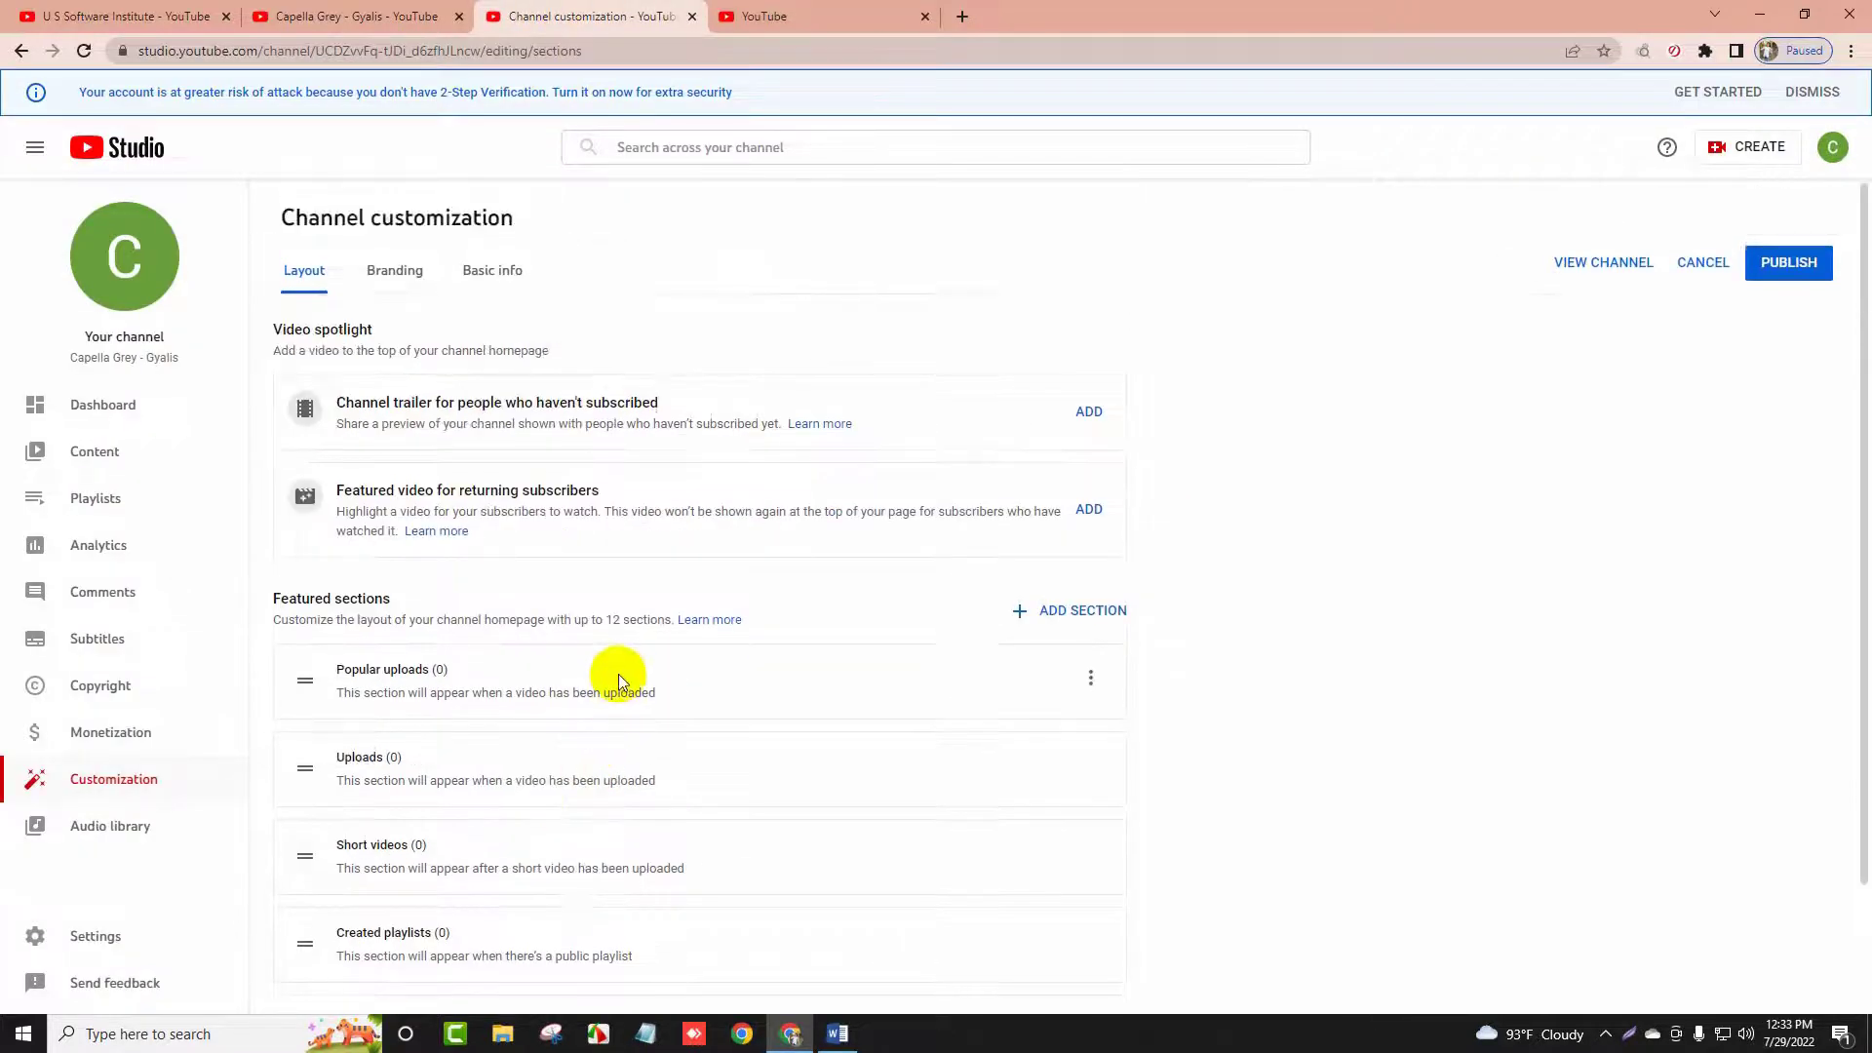
pyautogui.click(386, 283)
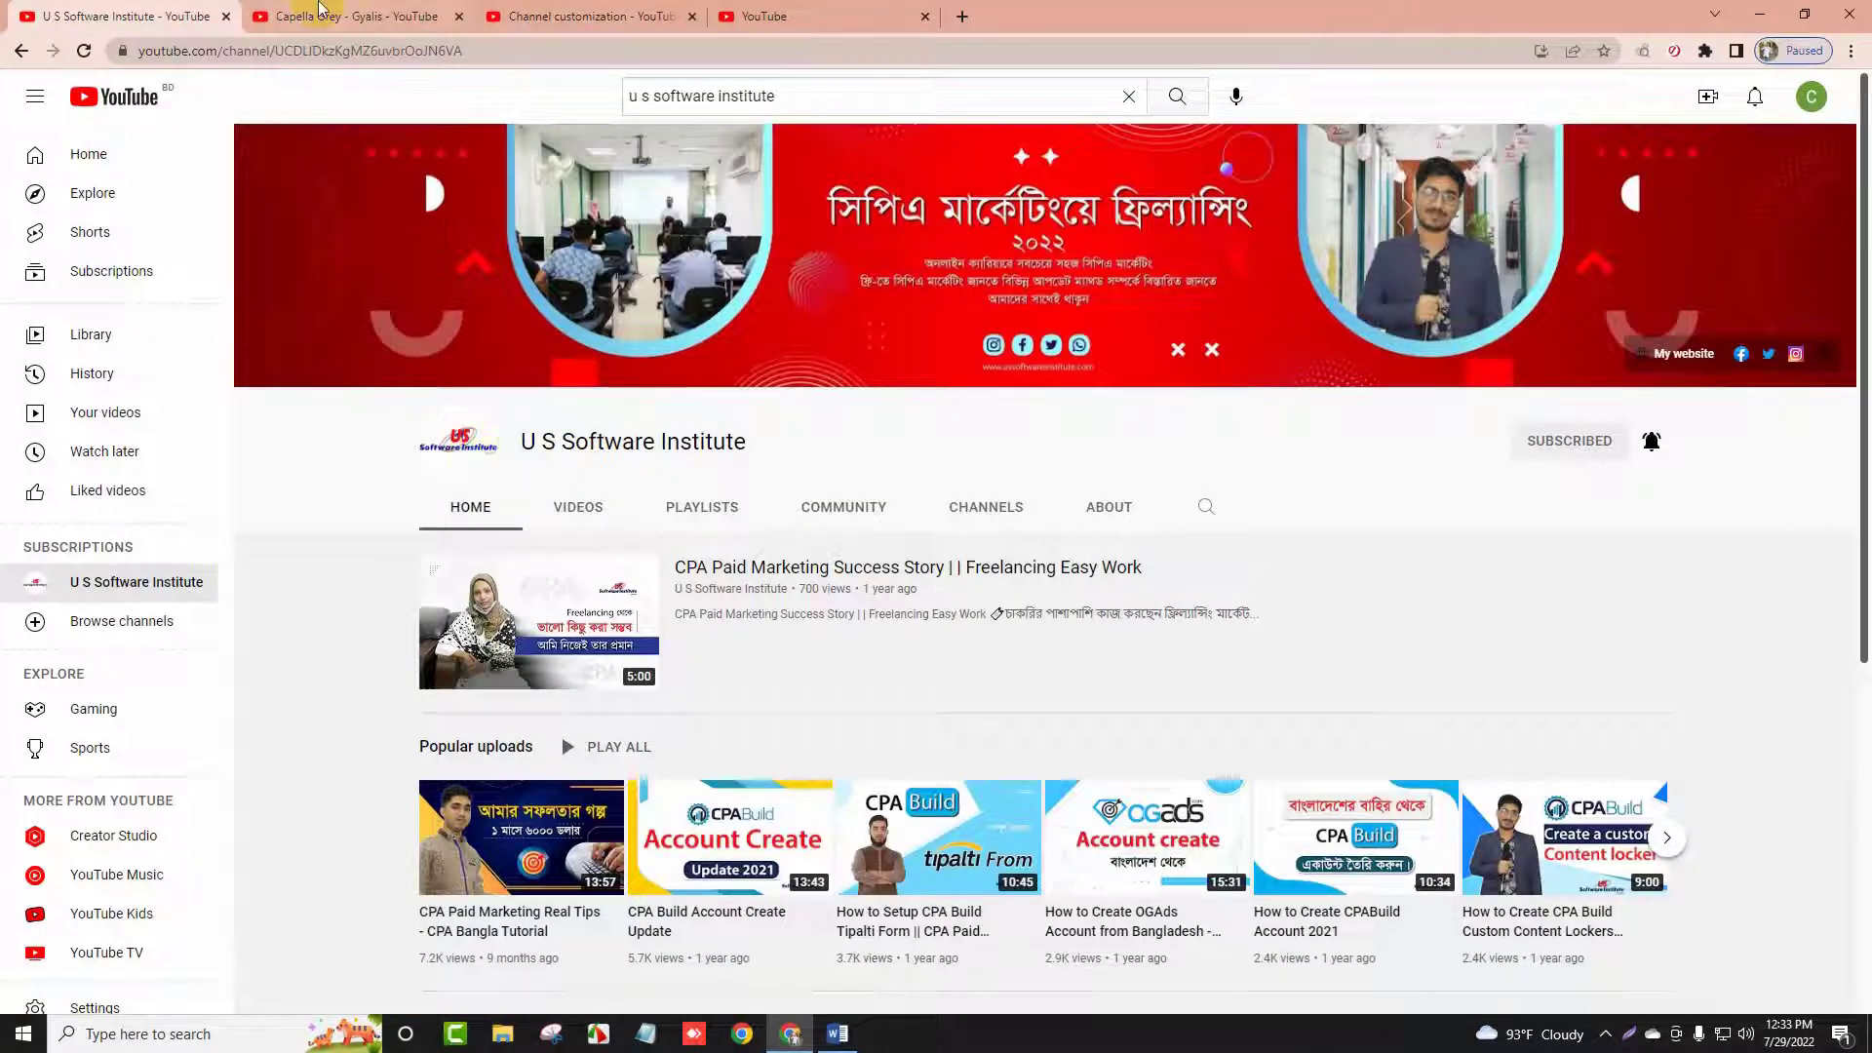
pyautogui.click(322, 10)
pyautogui.click(580, 10)
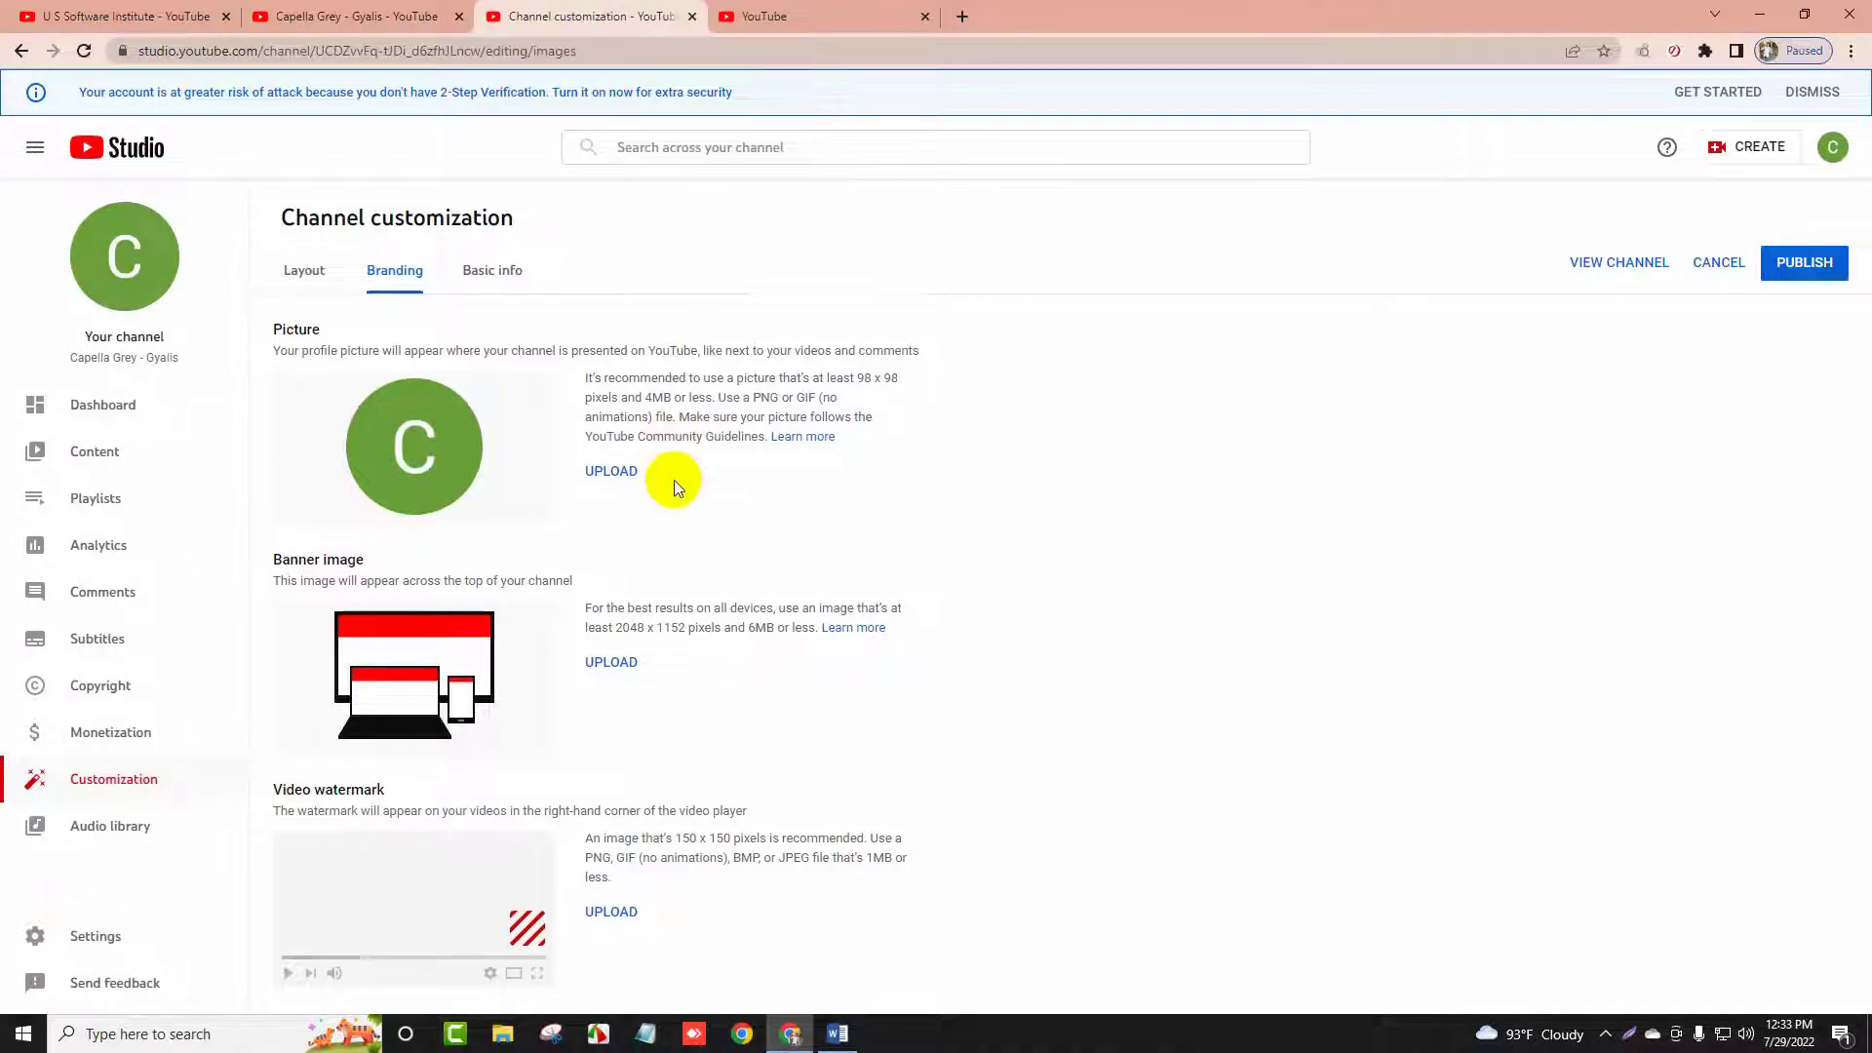
# Search Google for 'canva' in a new tab and open the canva.com result
pyautogui.click(829, 17)
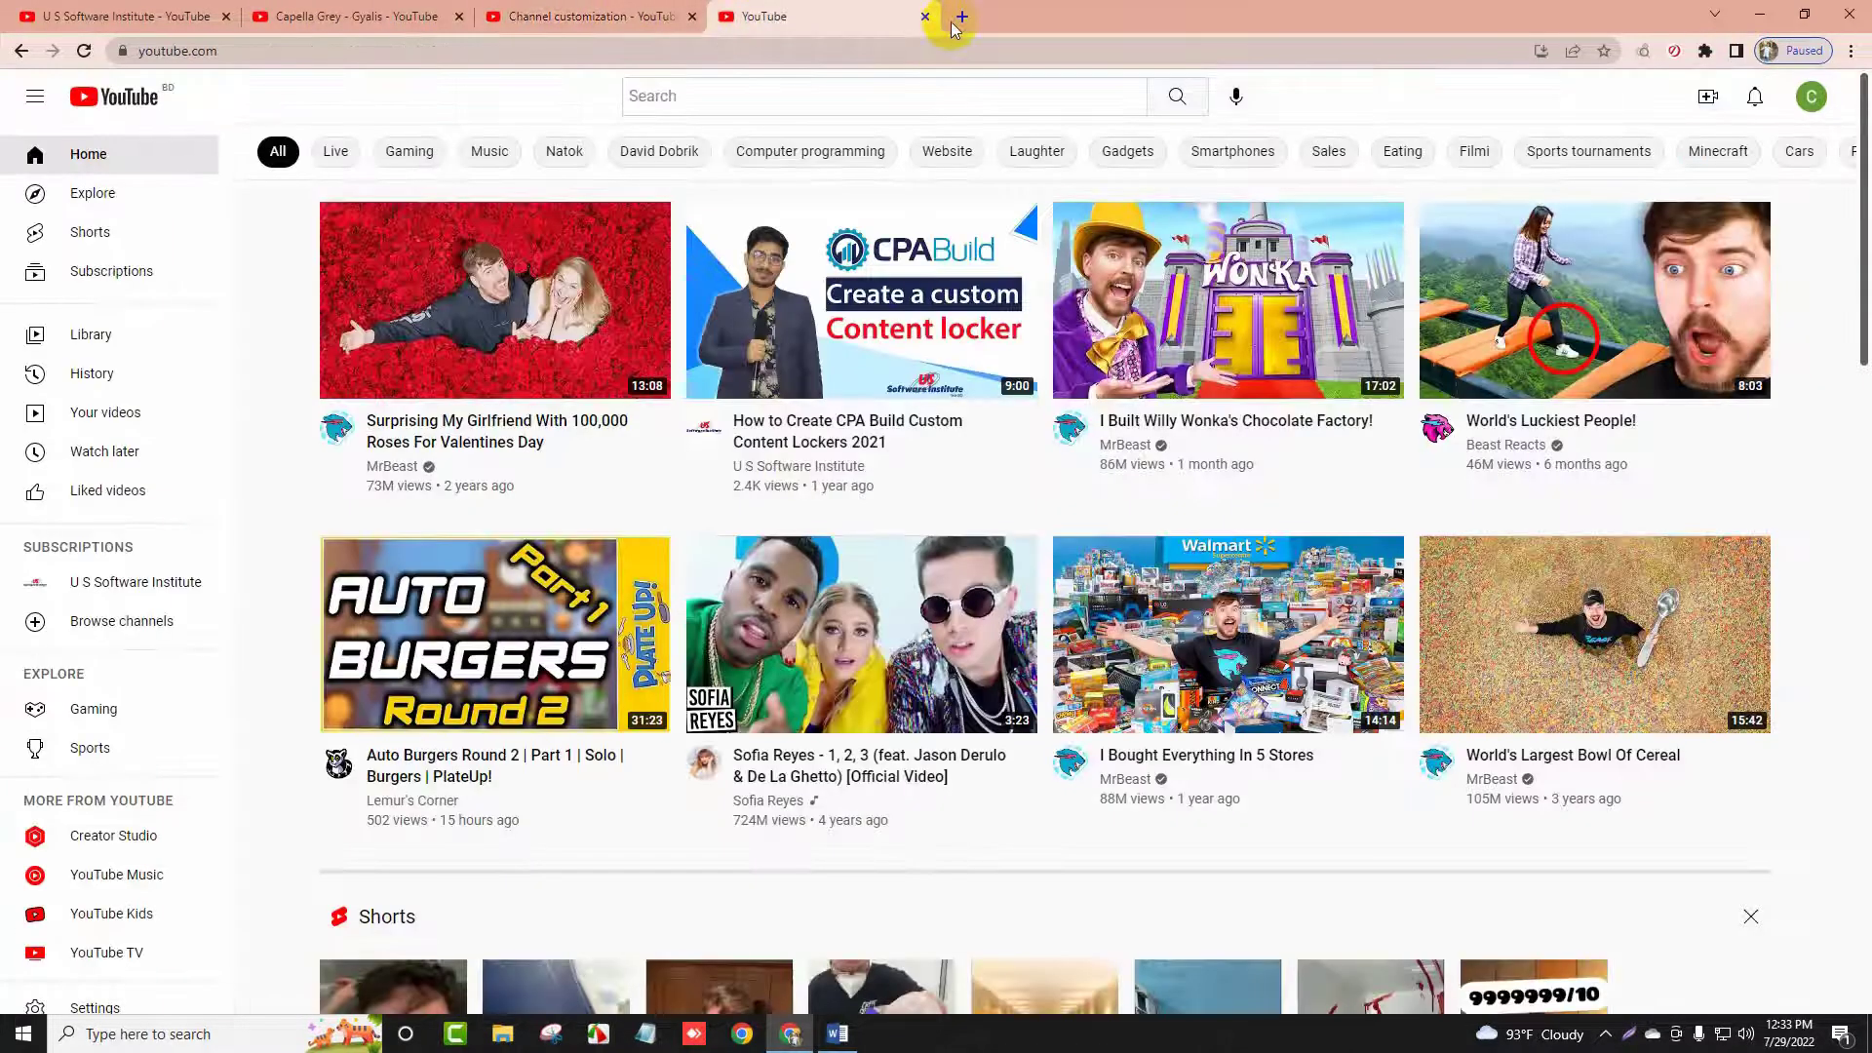
pyautogui.click(961, 16)
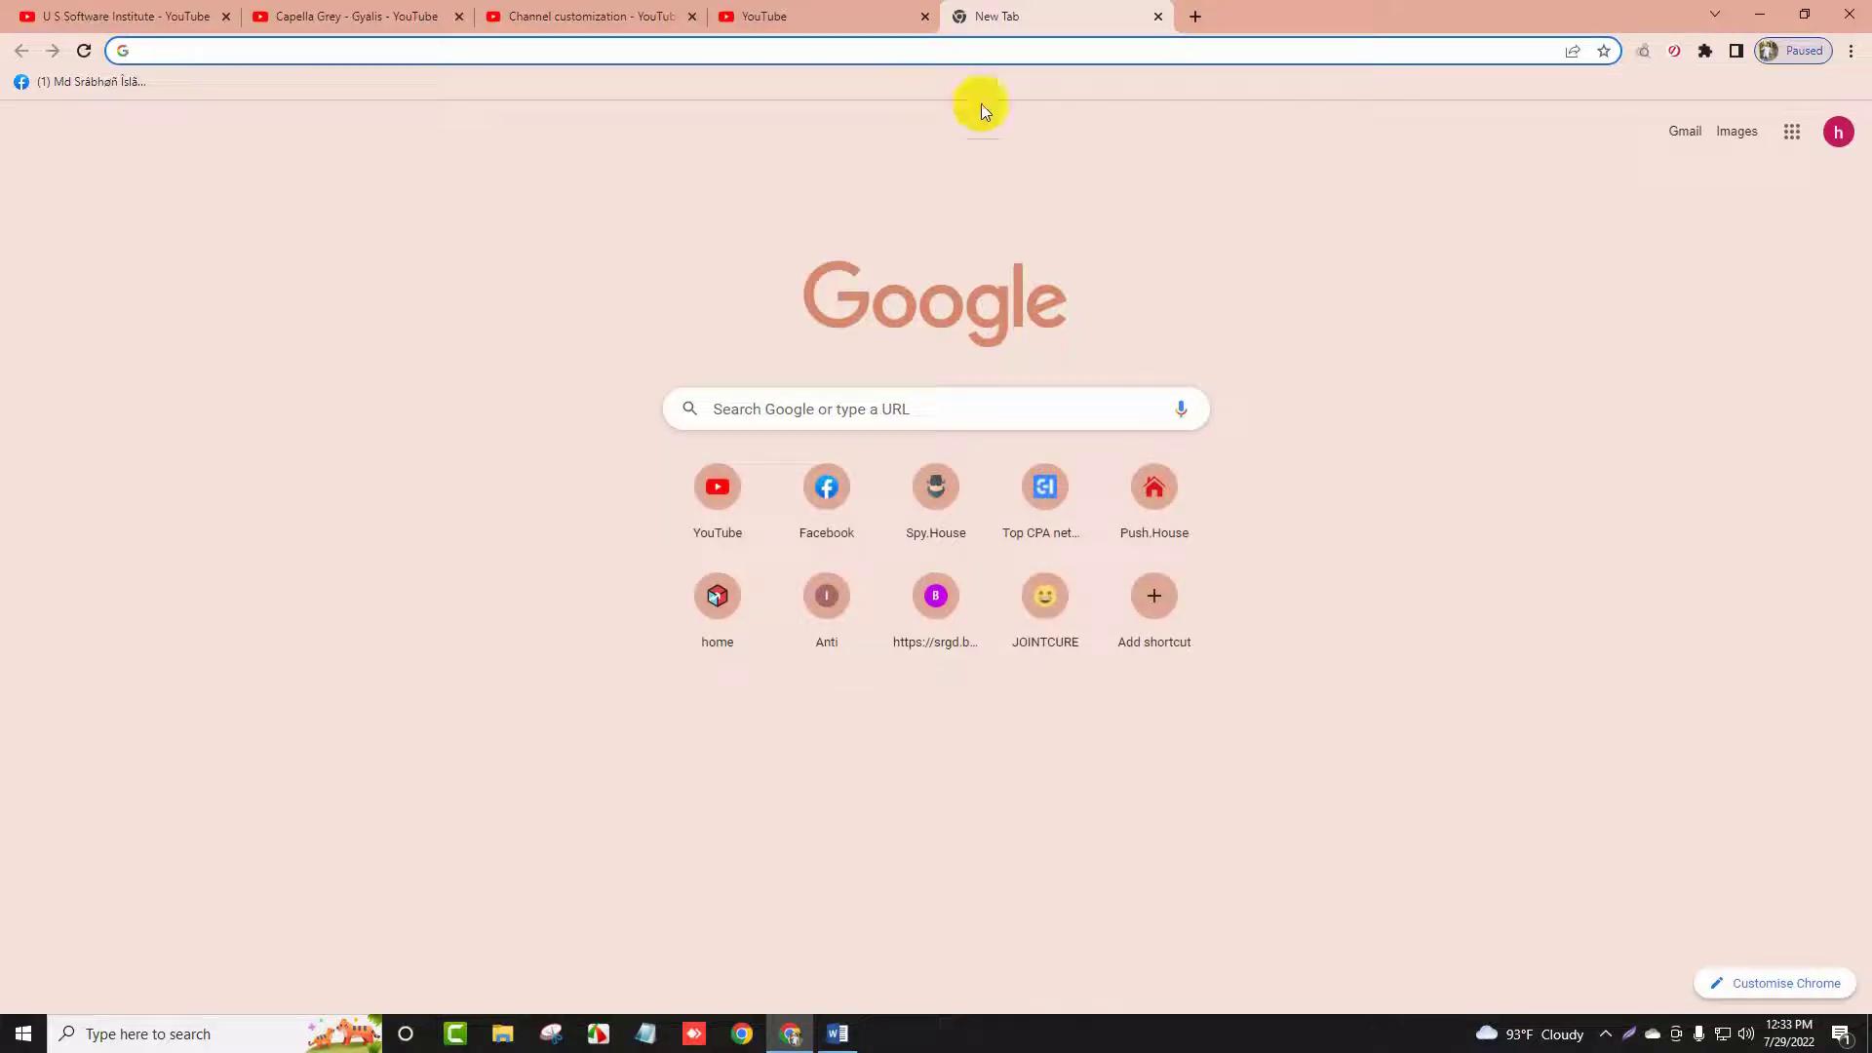
pyautogui.write('can')
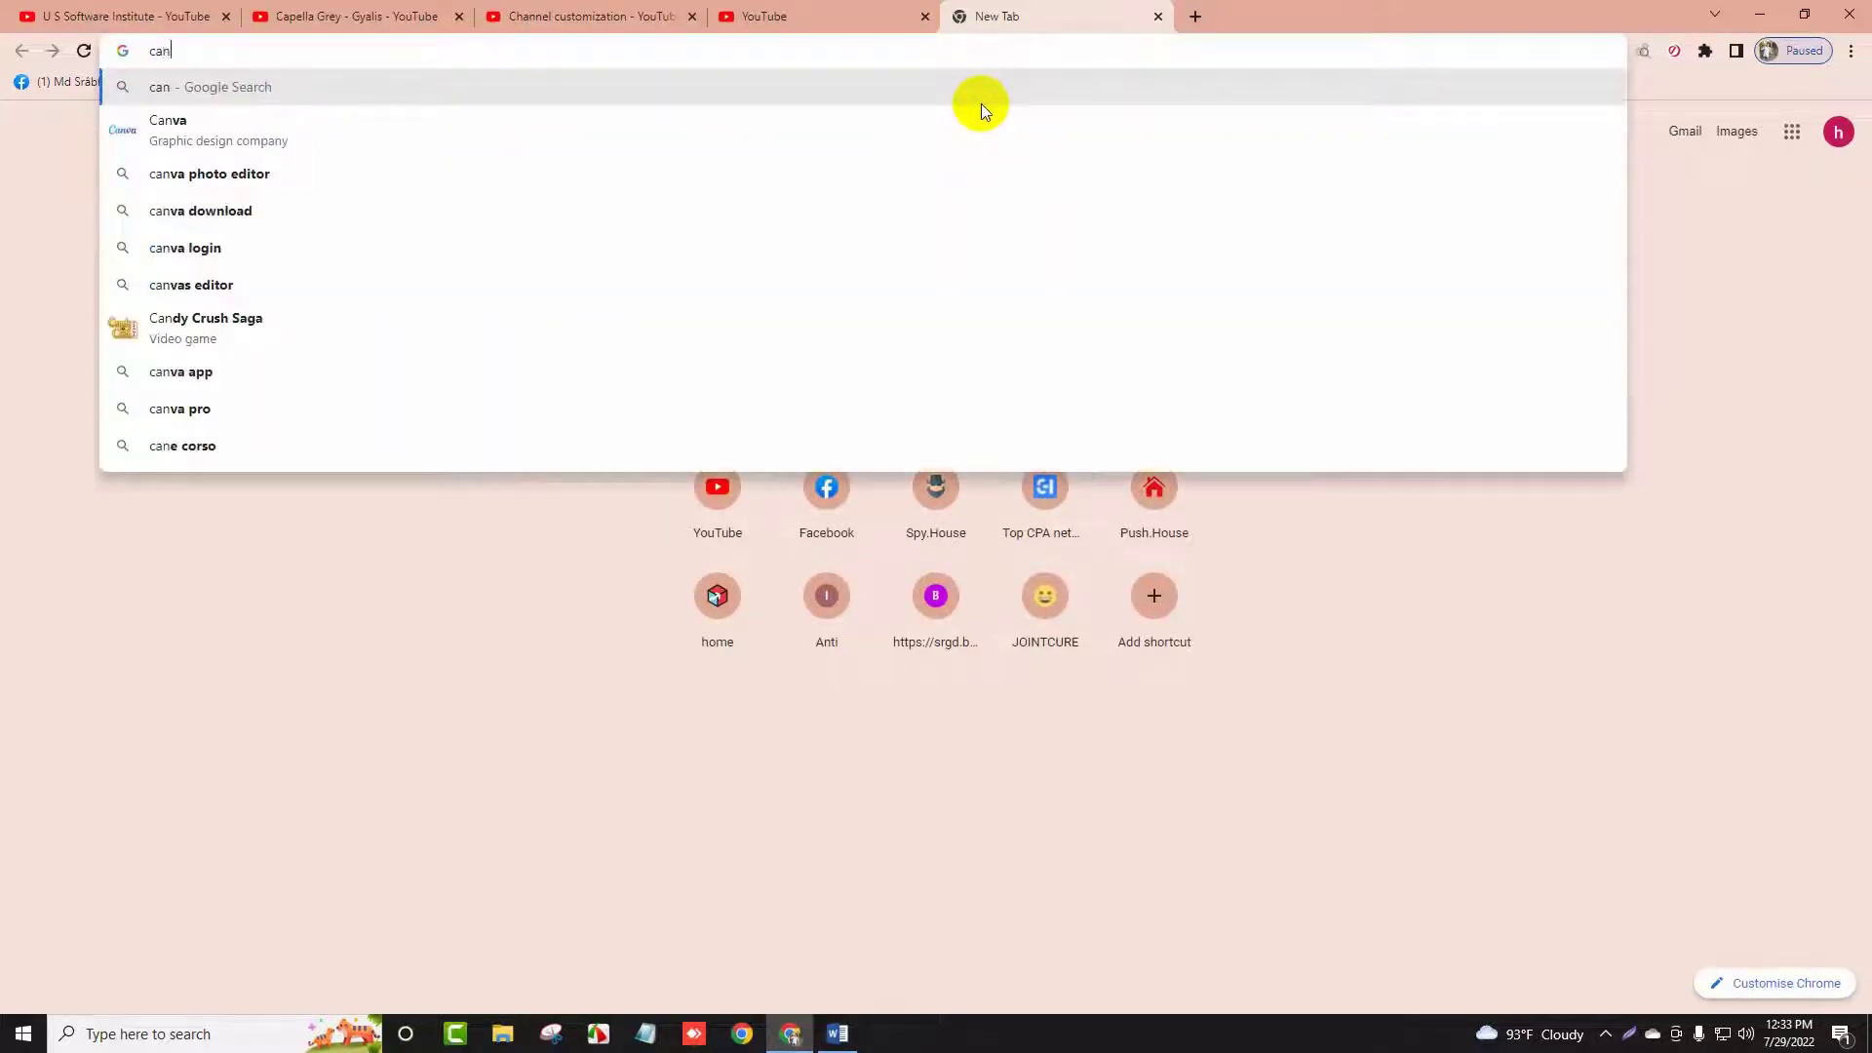
pyautogui.write('va')
pyautogui.press('Return')
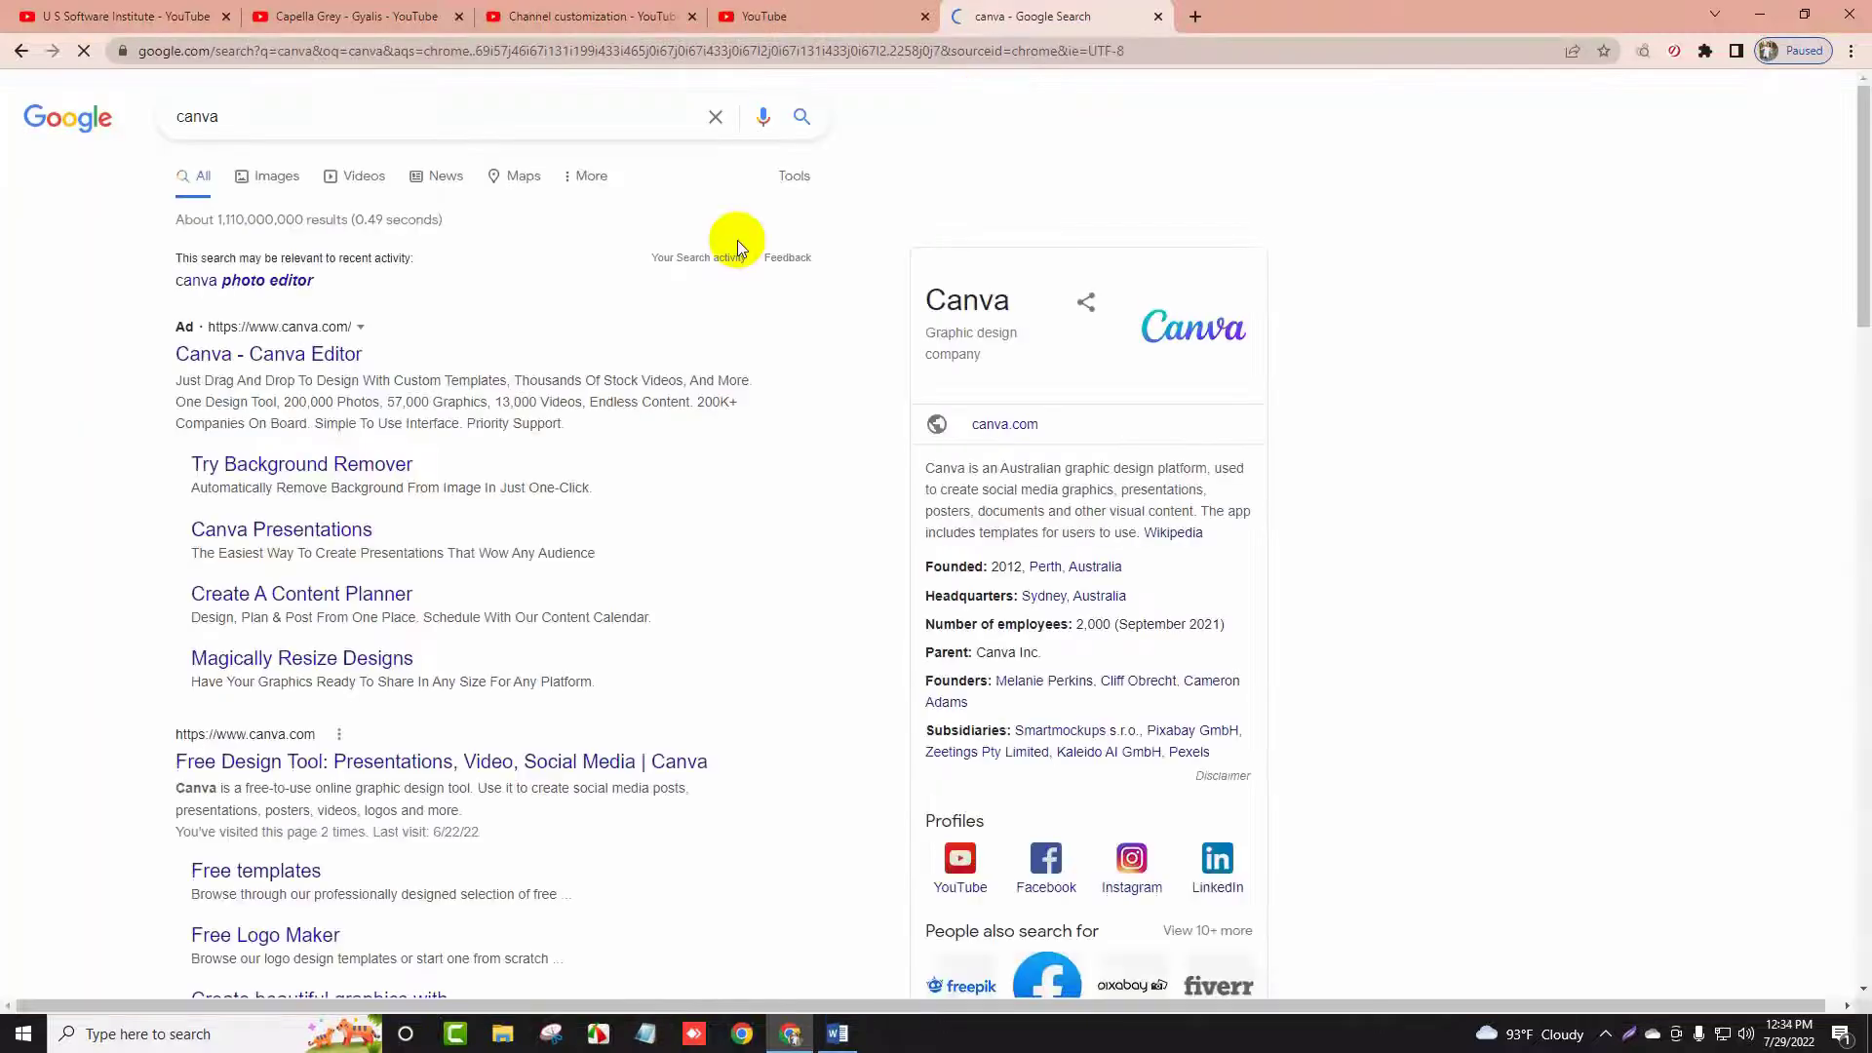
pyautogui.scroll(-3, 57, 423)
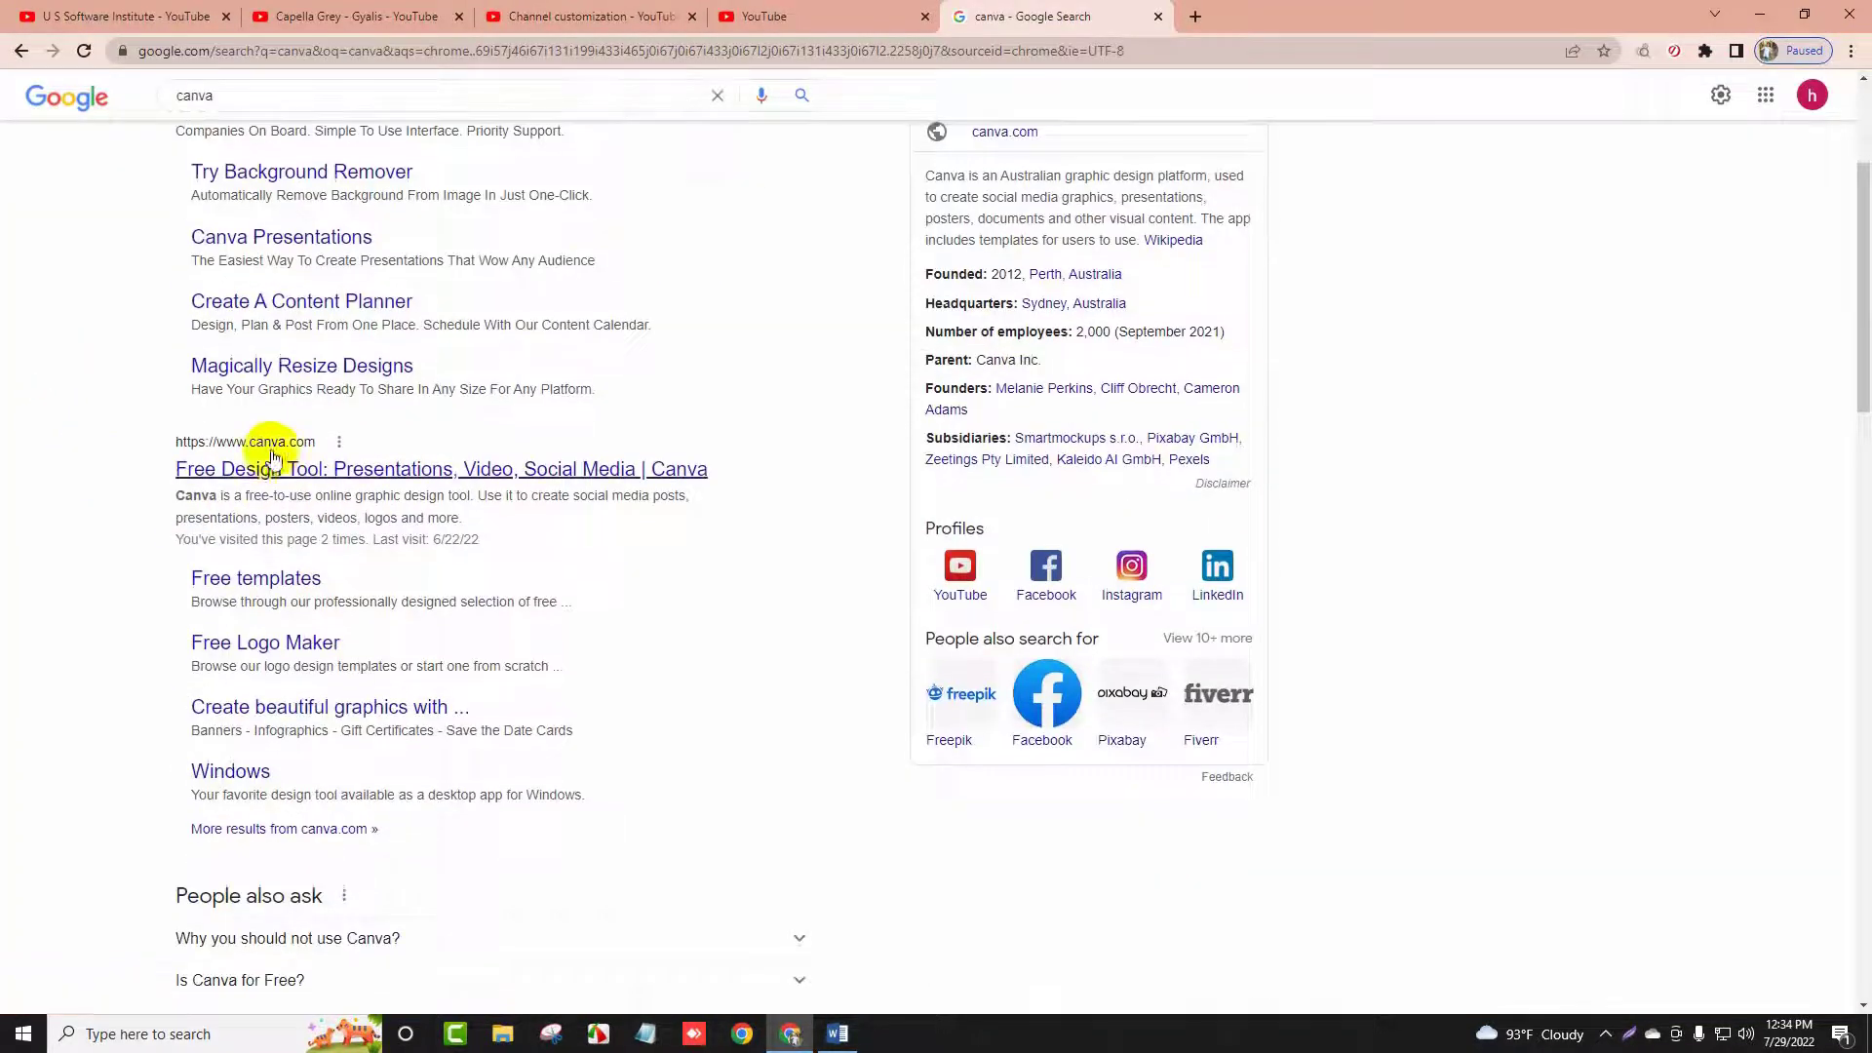
pyautogui.click(266, 466)
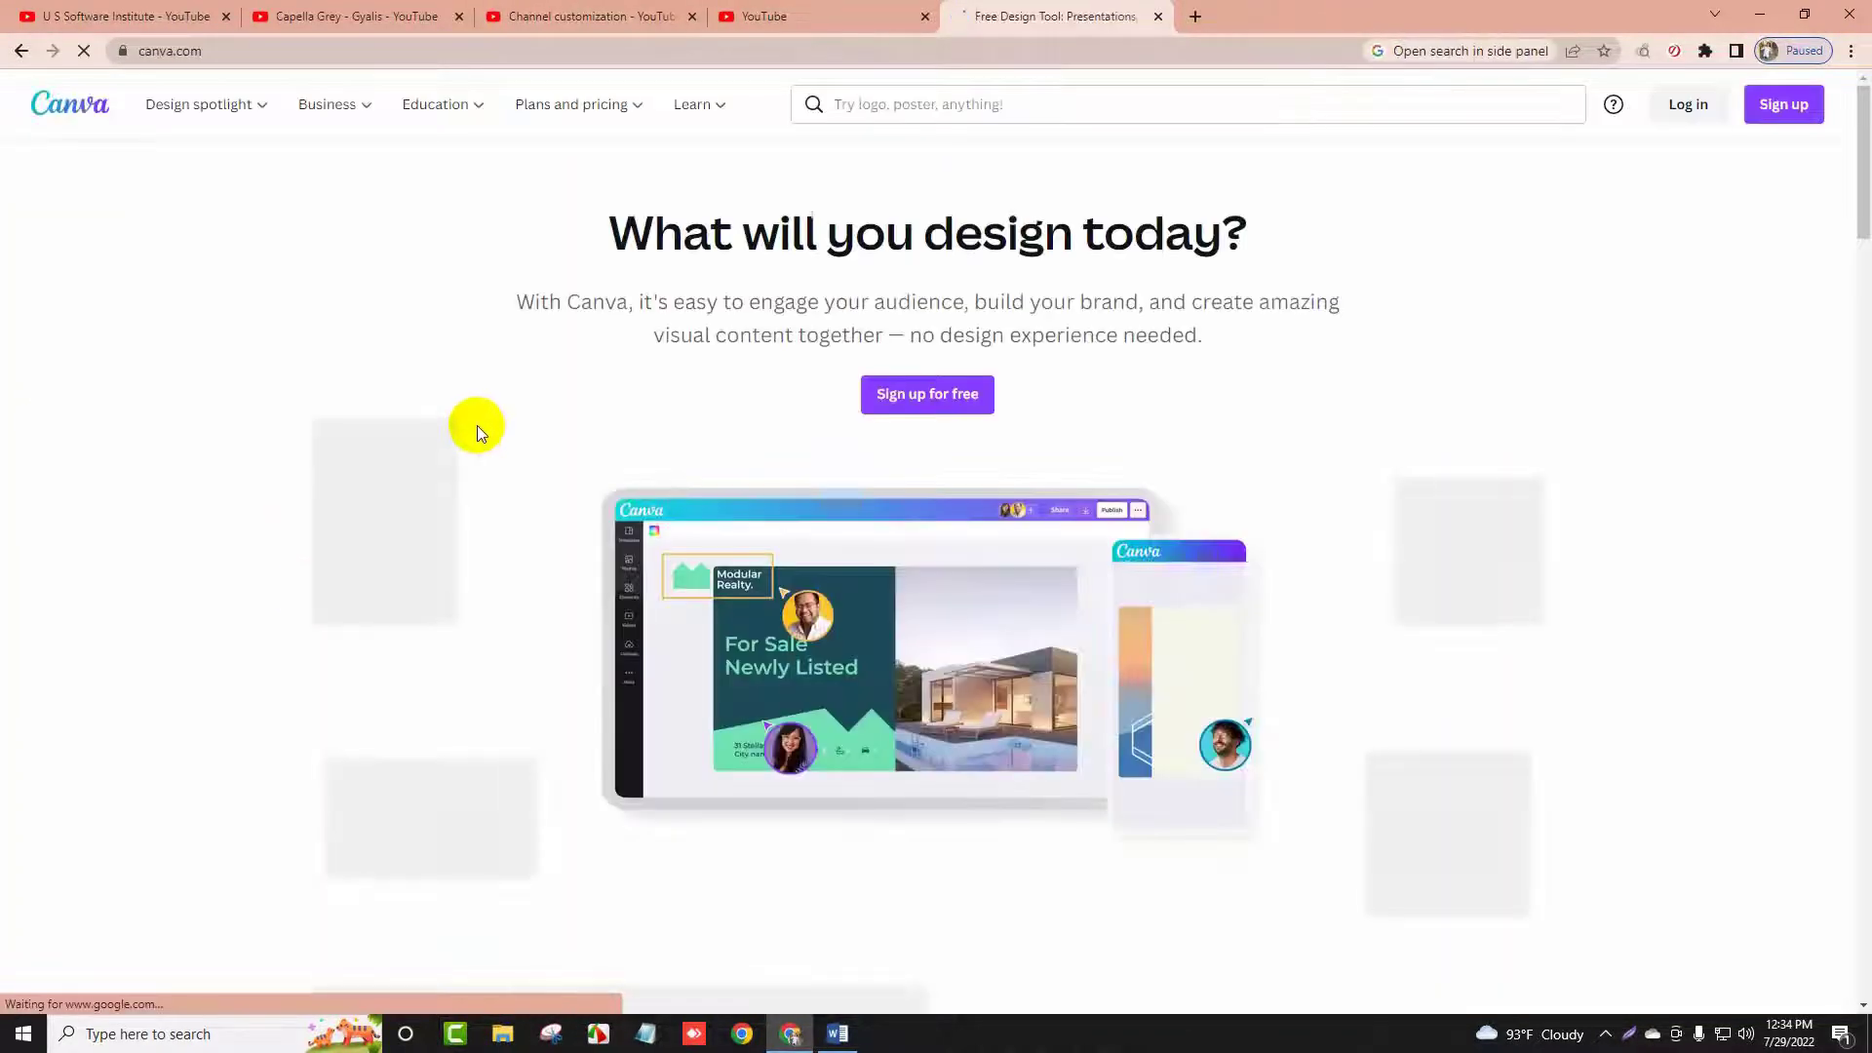
# Dismiss the Google sign-in prompt on Canva's homepage and scroll through the page
pyautogui.click(97, 16)
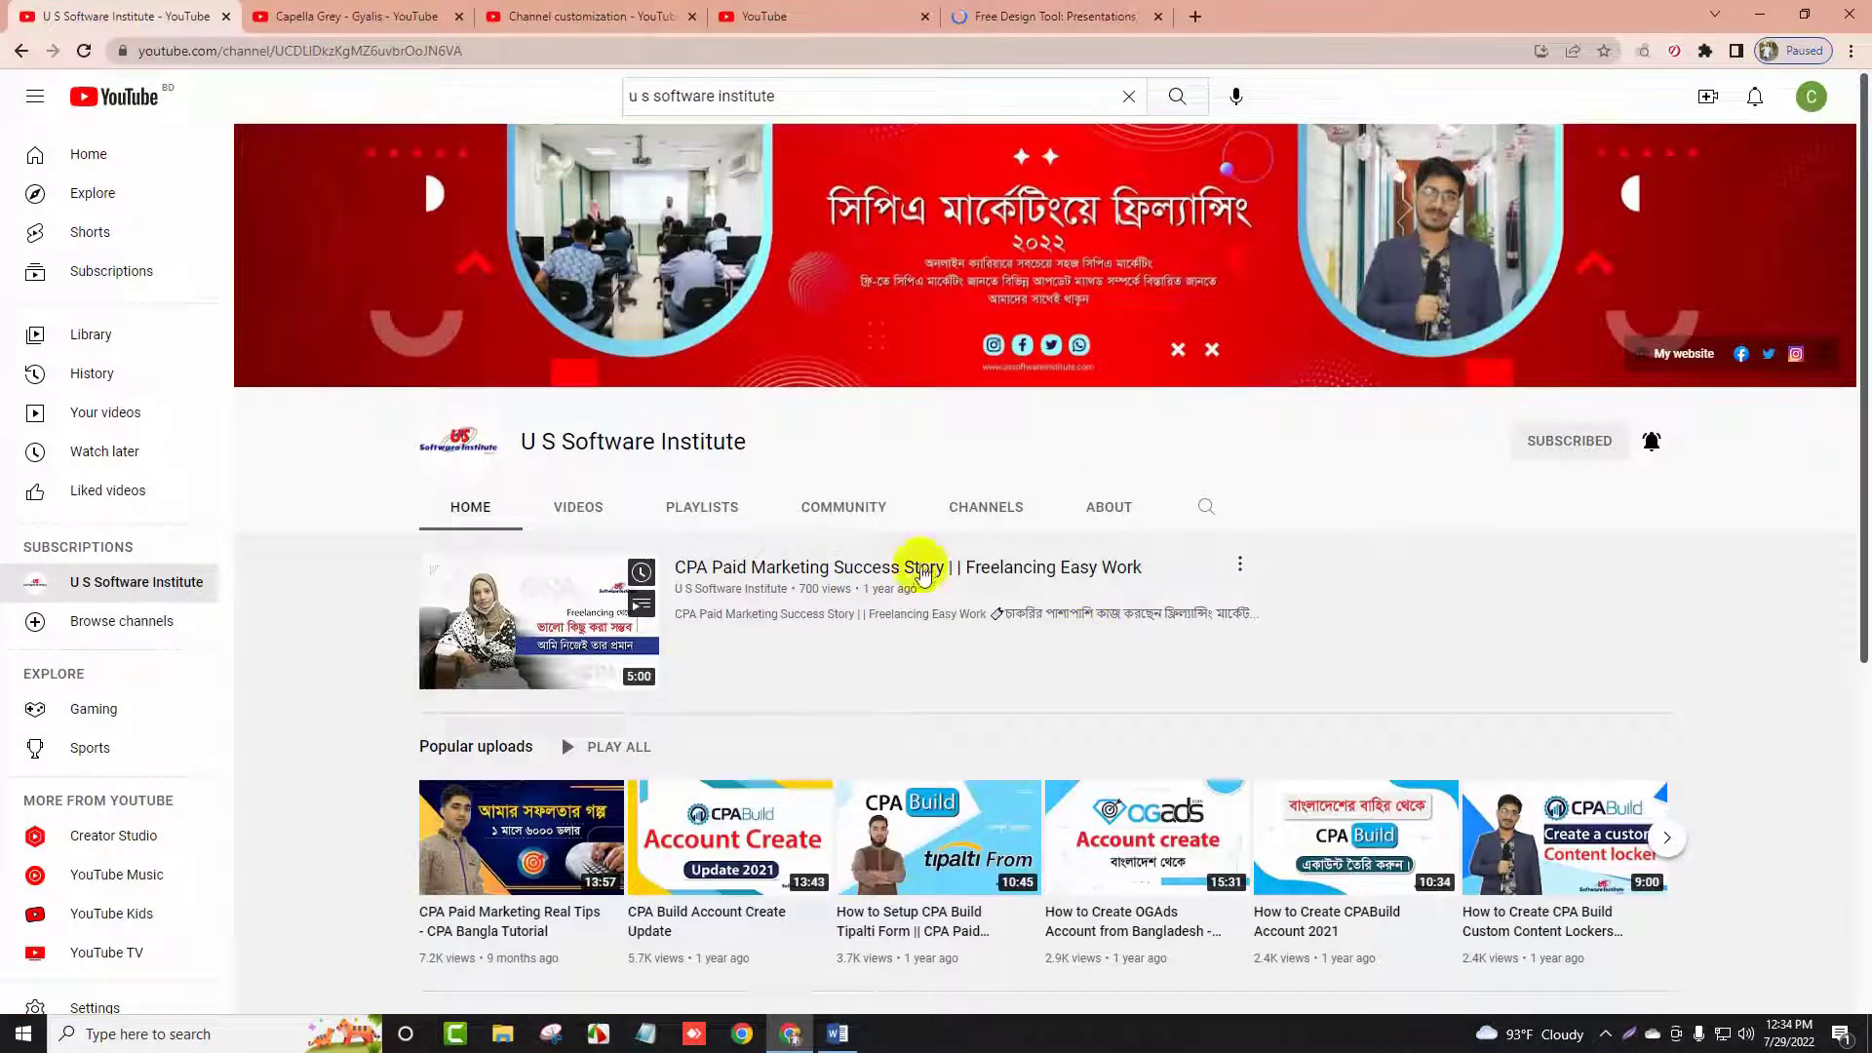
pyautogui.scroll(-4, 898, 565)
pyautogui.scroll(4, 898, 565)
pyautogui.click(1058, 15)
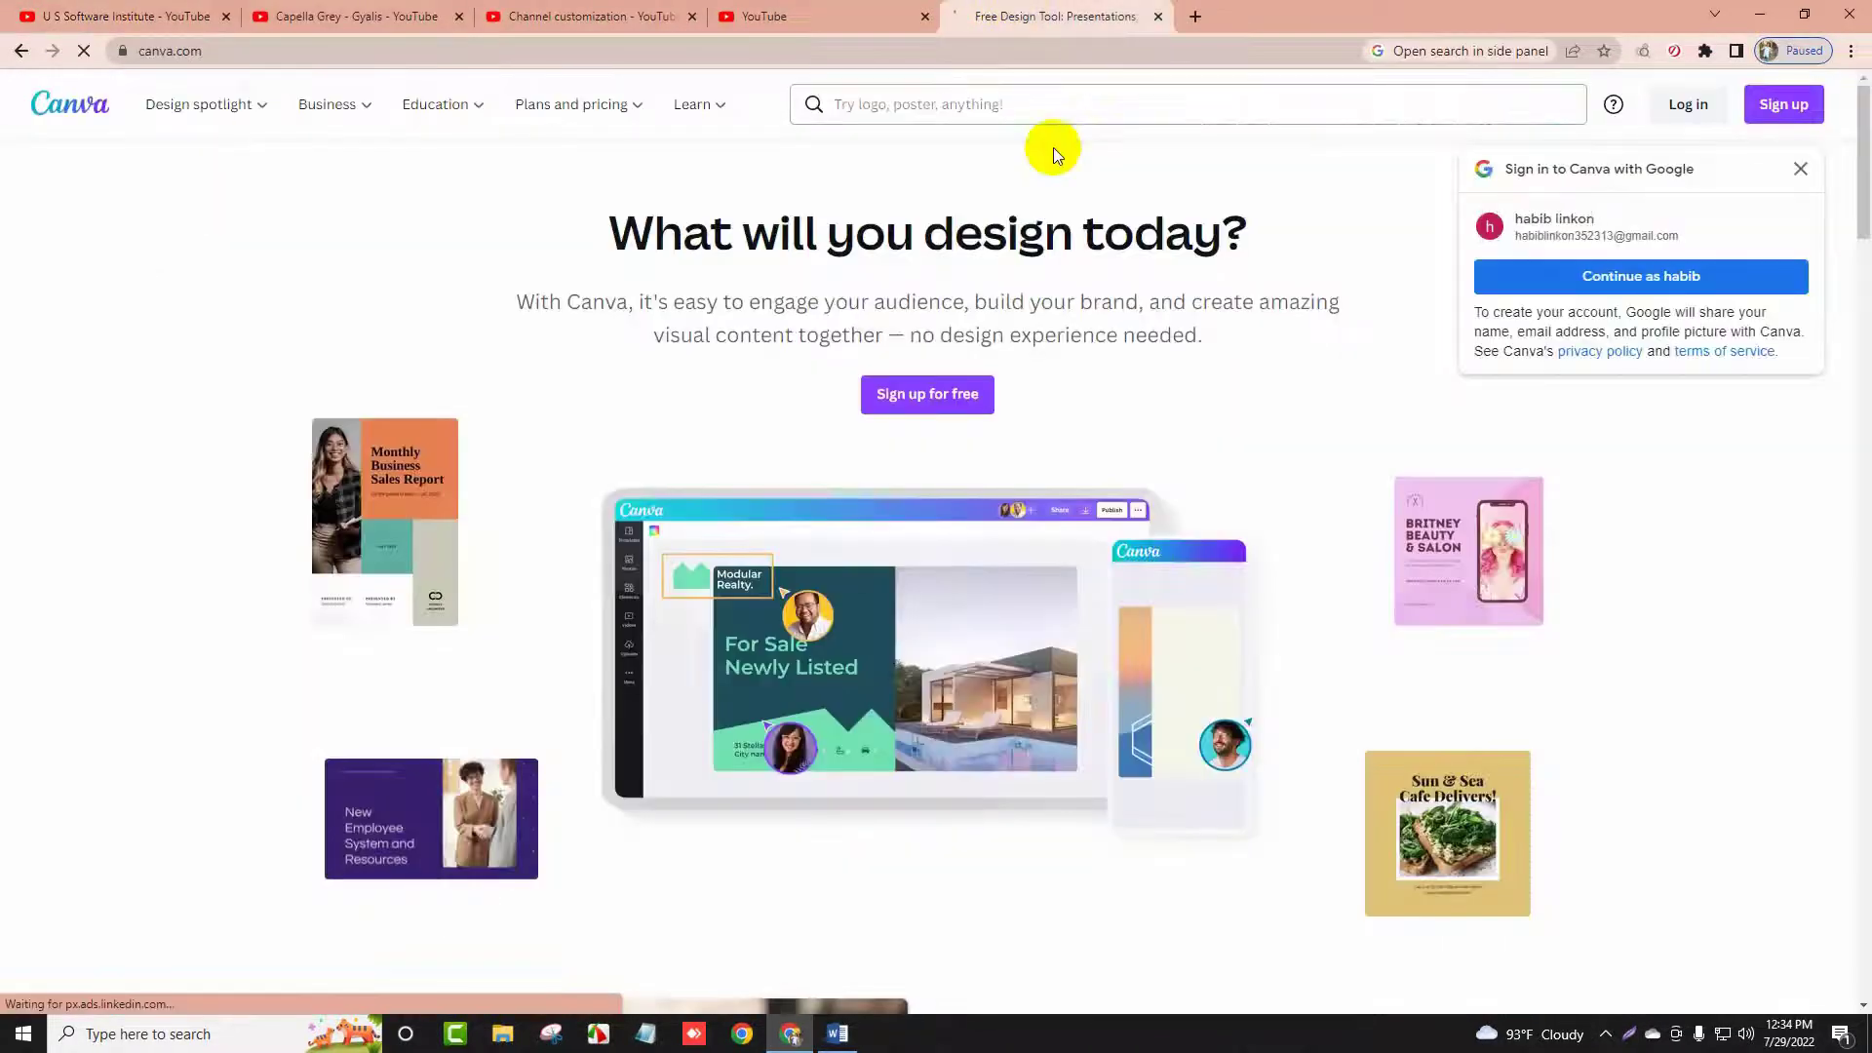
pyautogui.click(1800, 169)
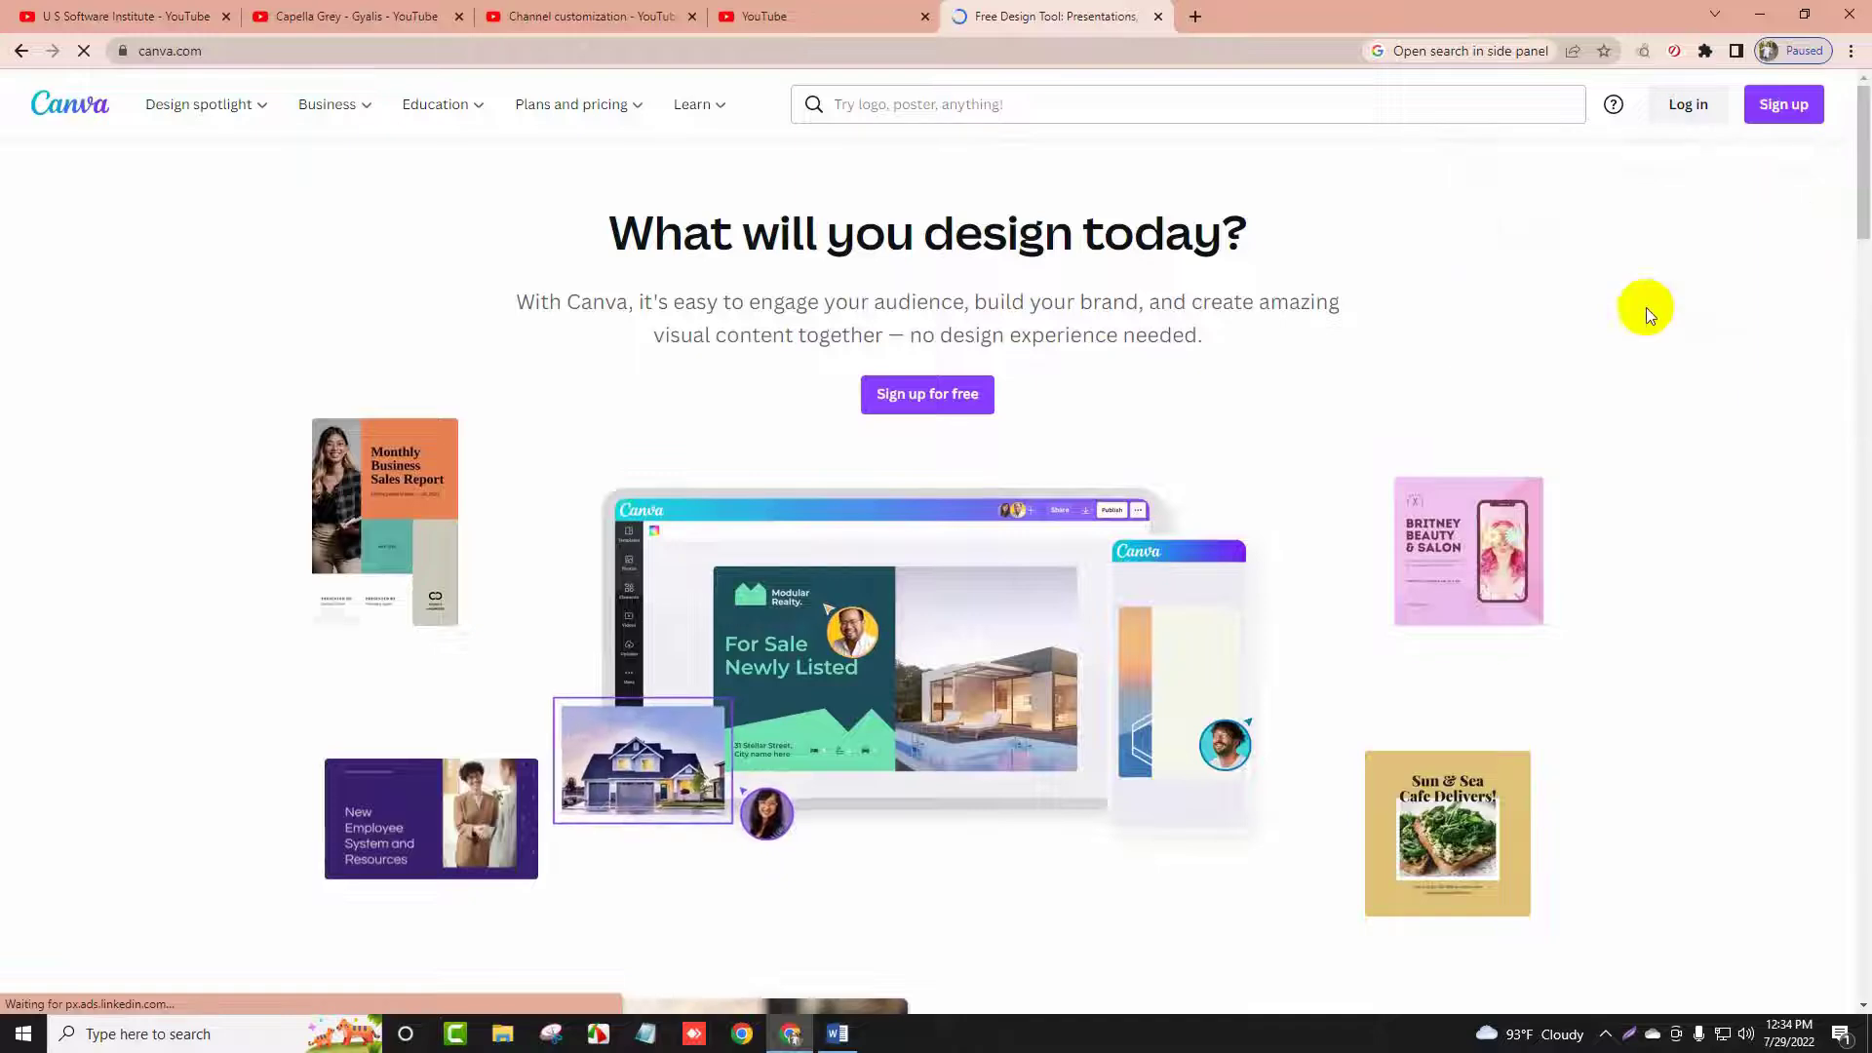
pyautogui.scroll(-5, 788, 382)
pyautogui.scroll(-5, 996, 464)
pyautogui.scroll(7, 961, 478)
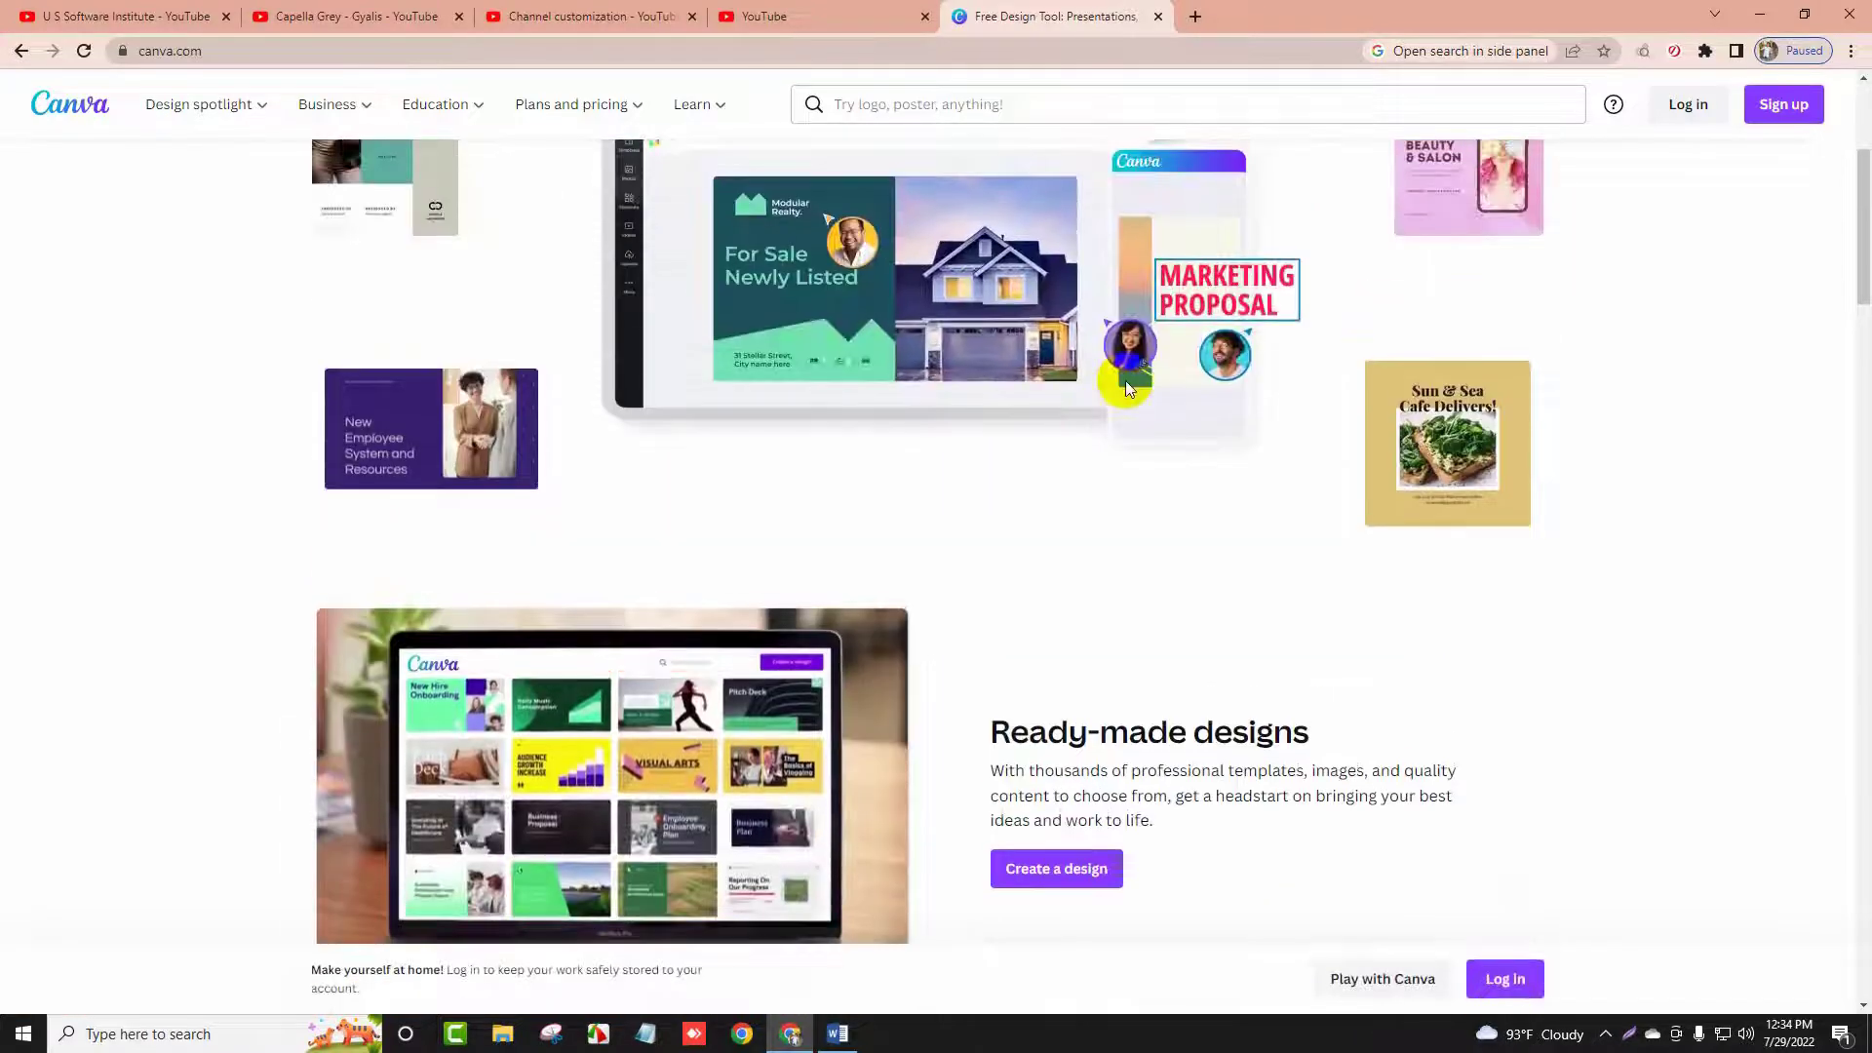
pyautogui.scroll(3, 961, 478)
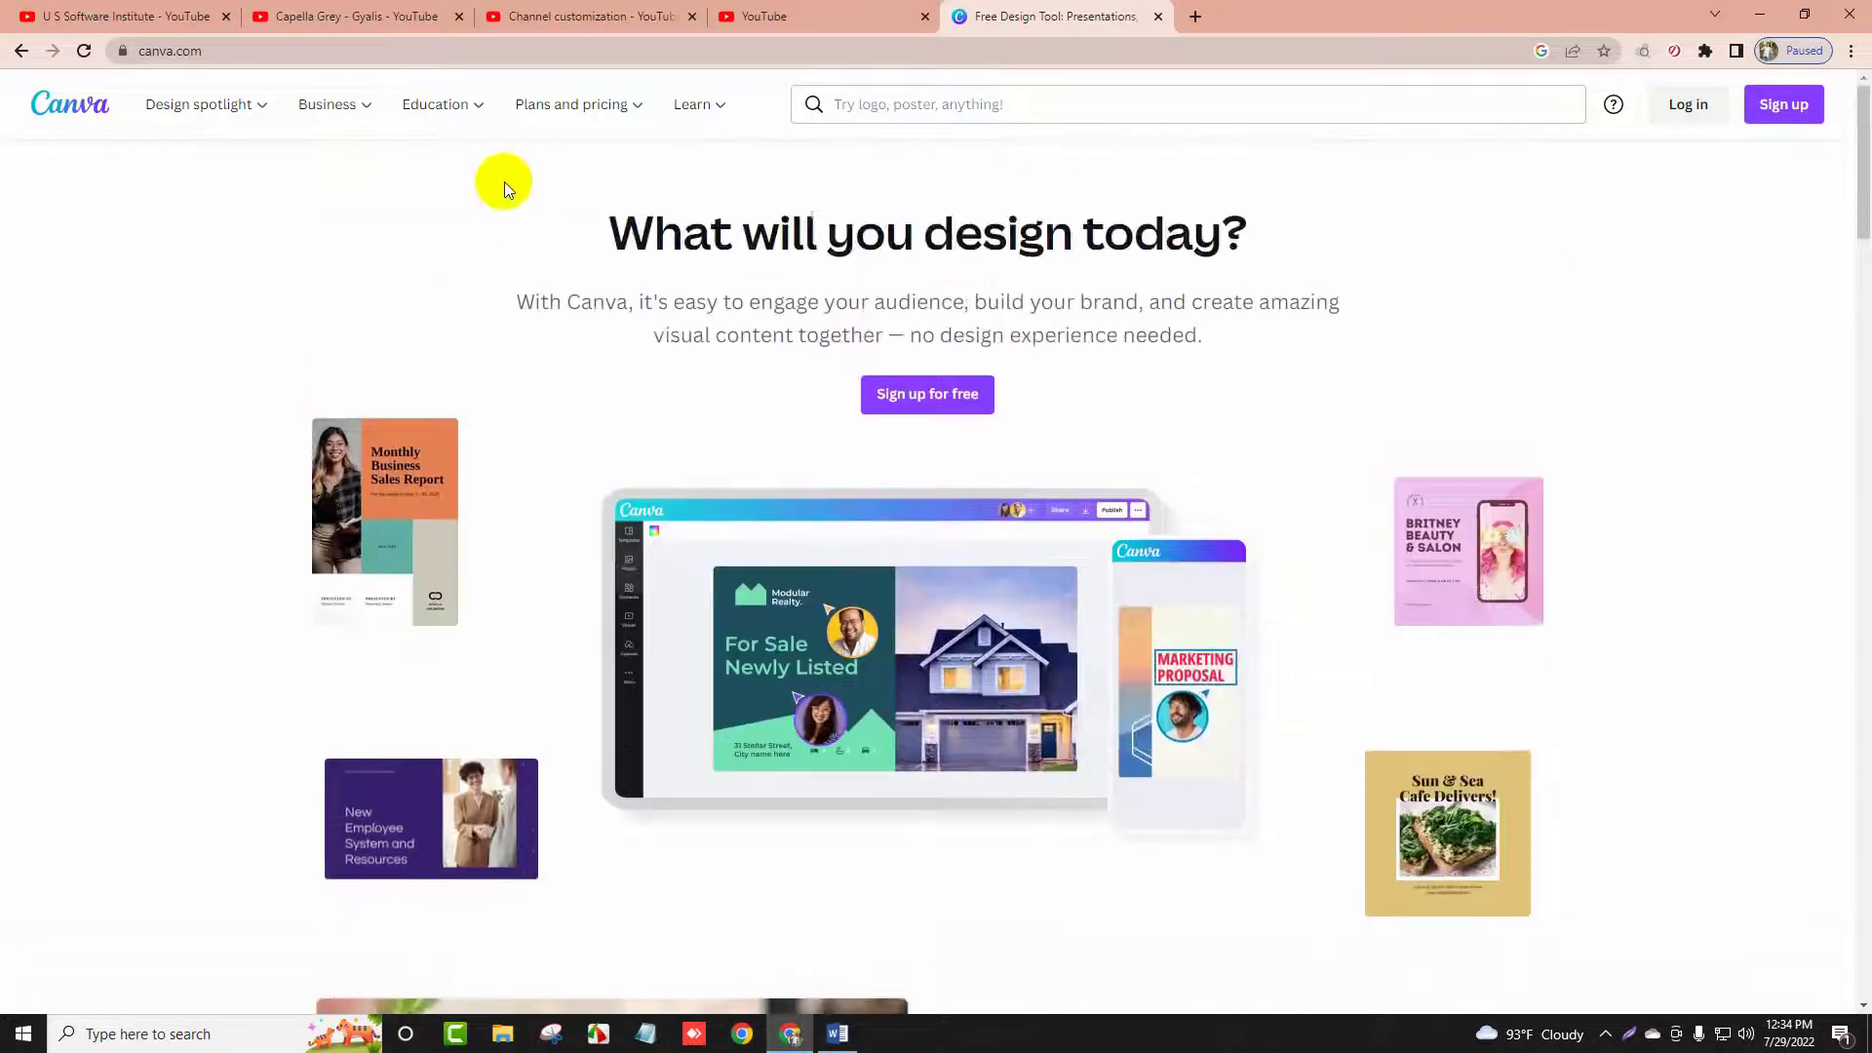
pyautogui.click(322, 17)
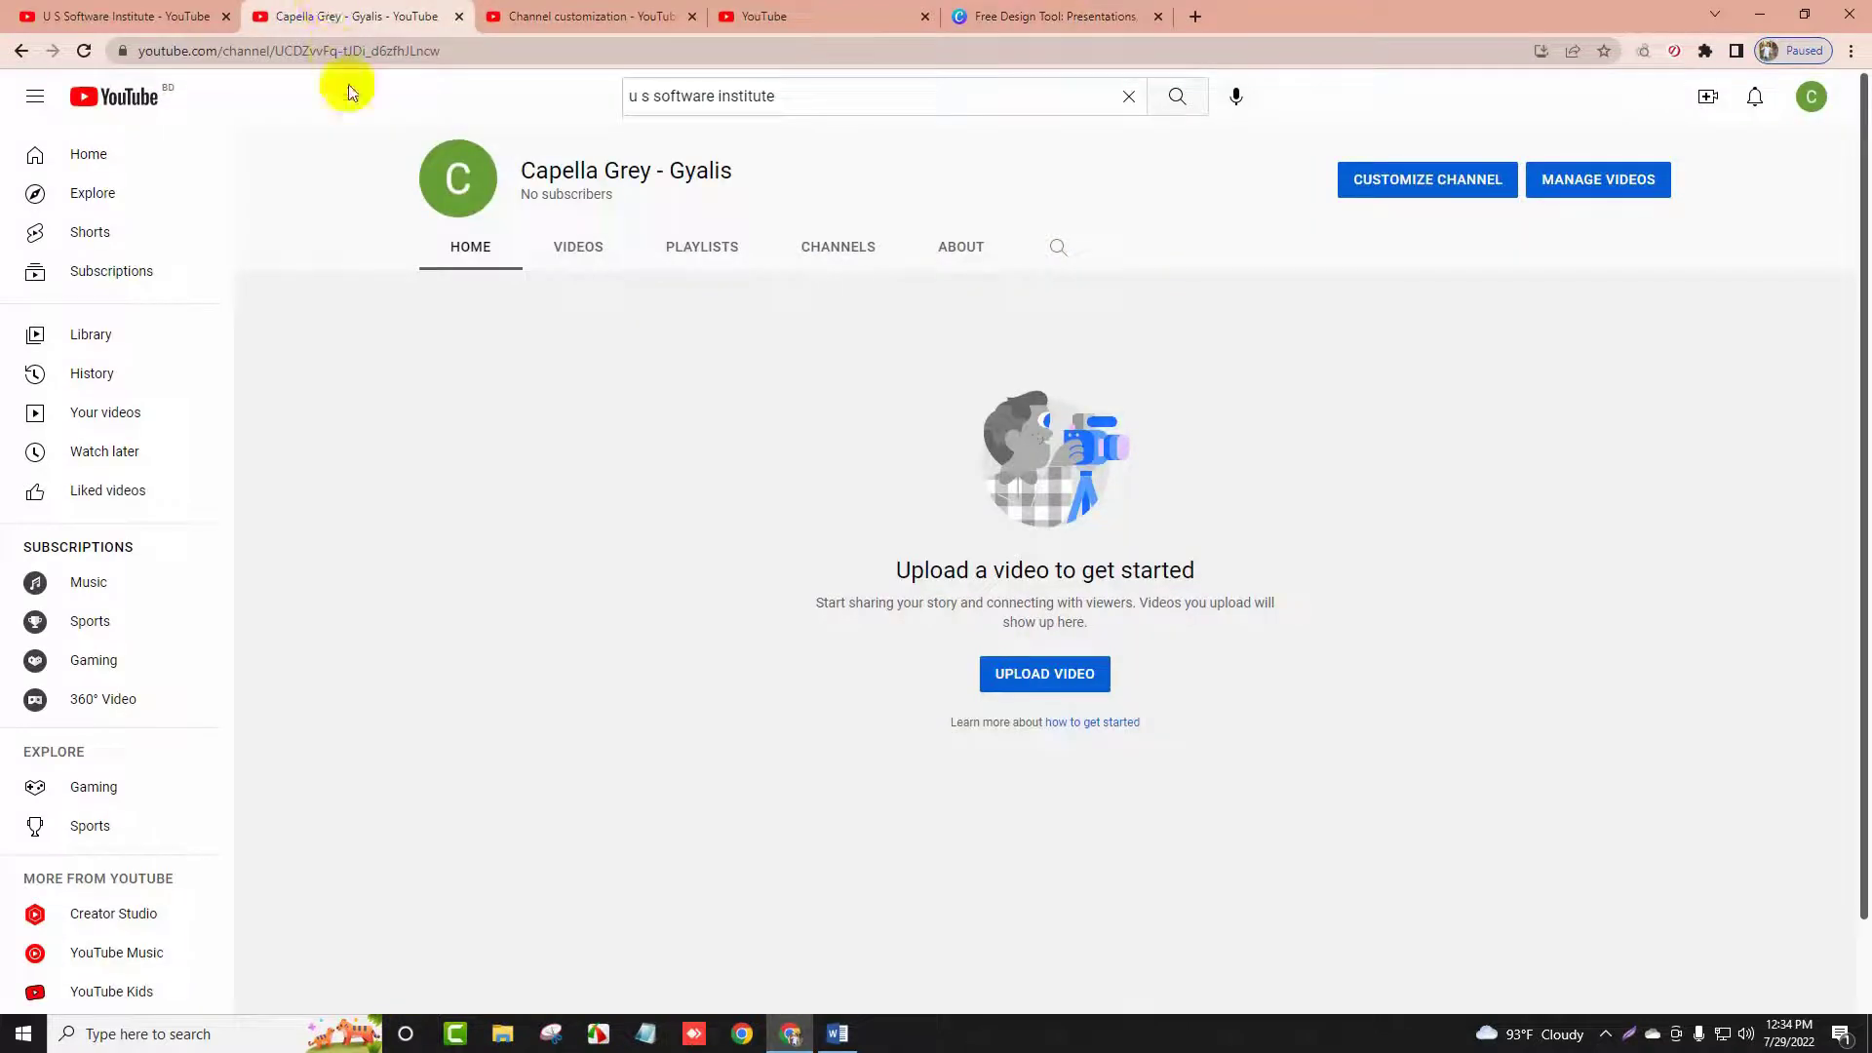
# Set the channel profile picture to the boy-working-on-laptop clipart from Downloads
pyautogui.click(624, 16)
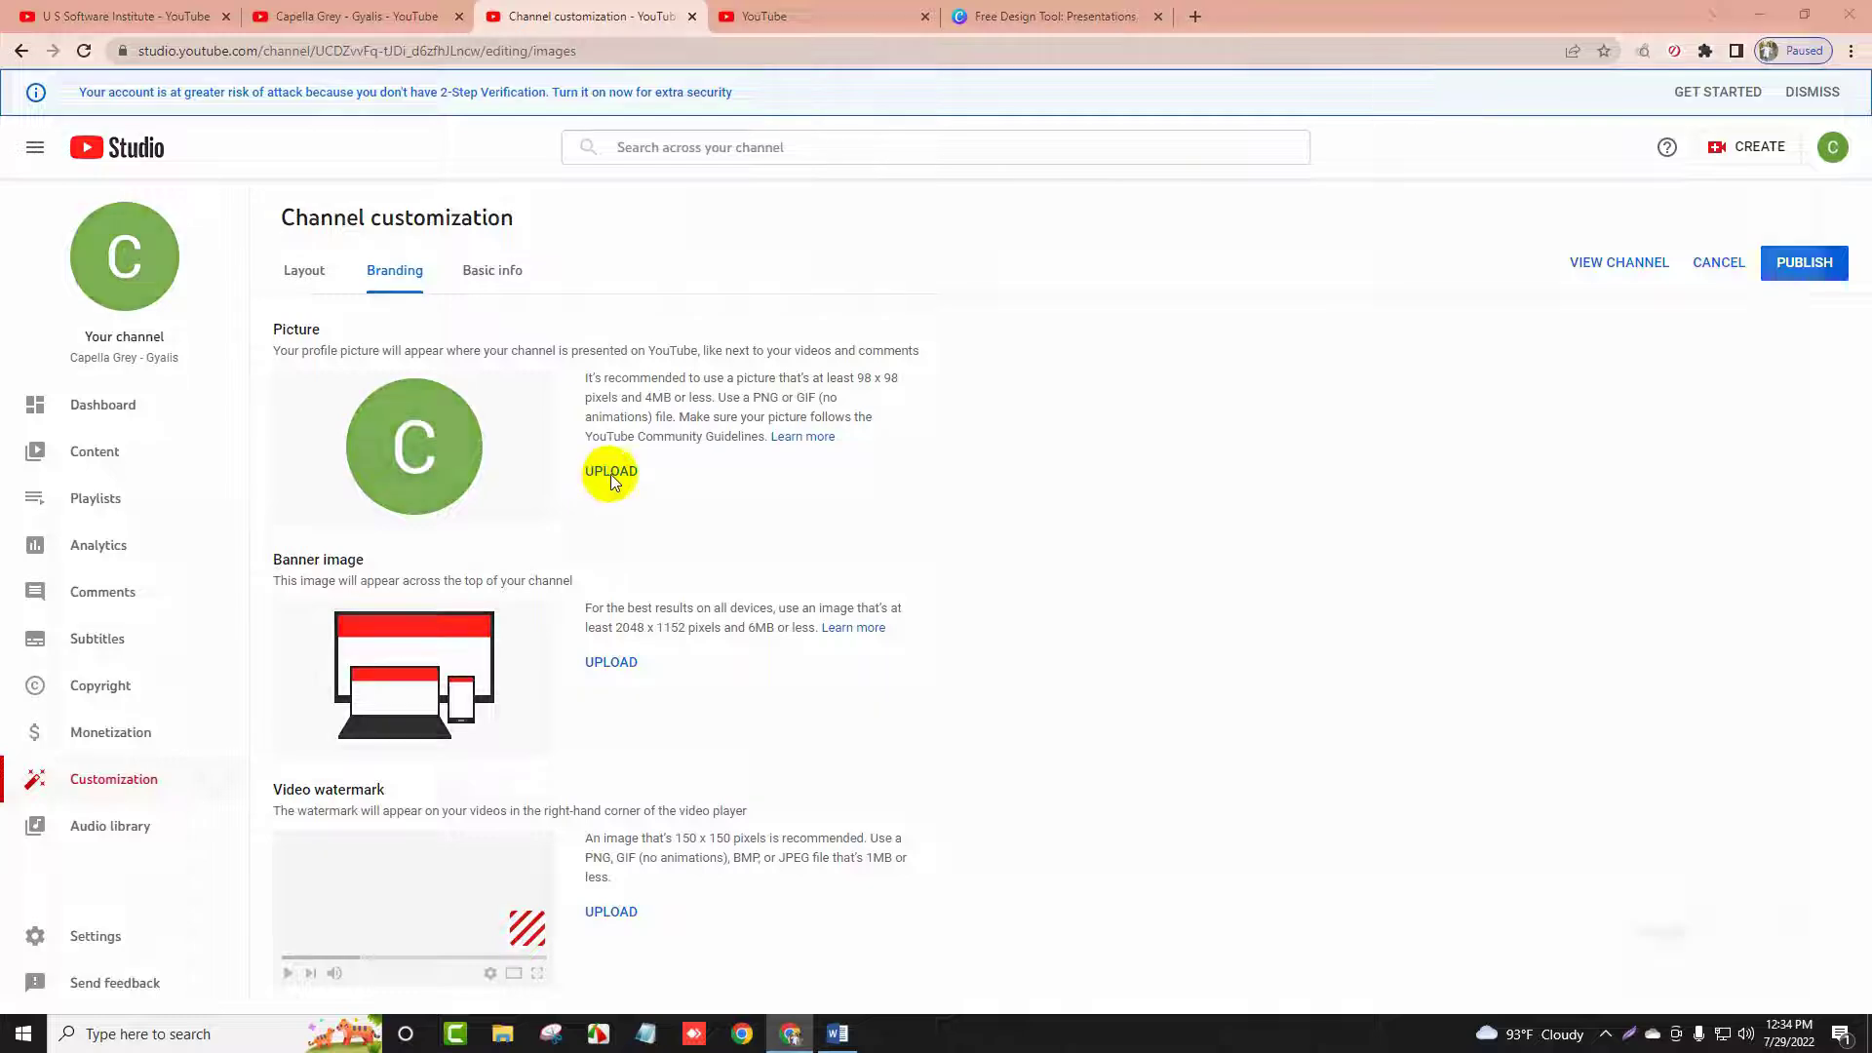
pyautogui.click(605, 475)
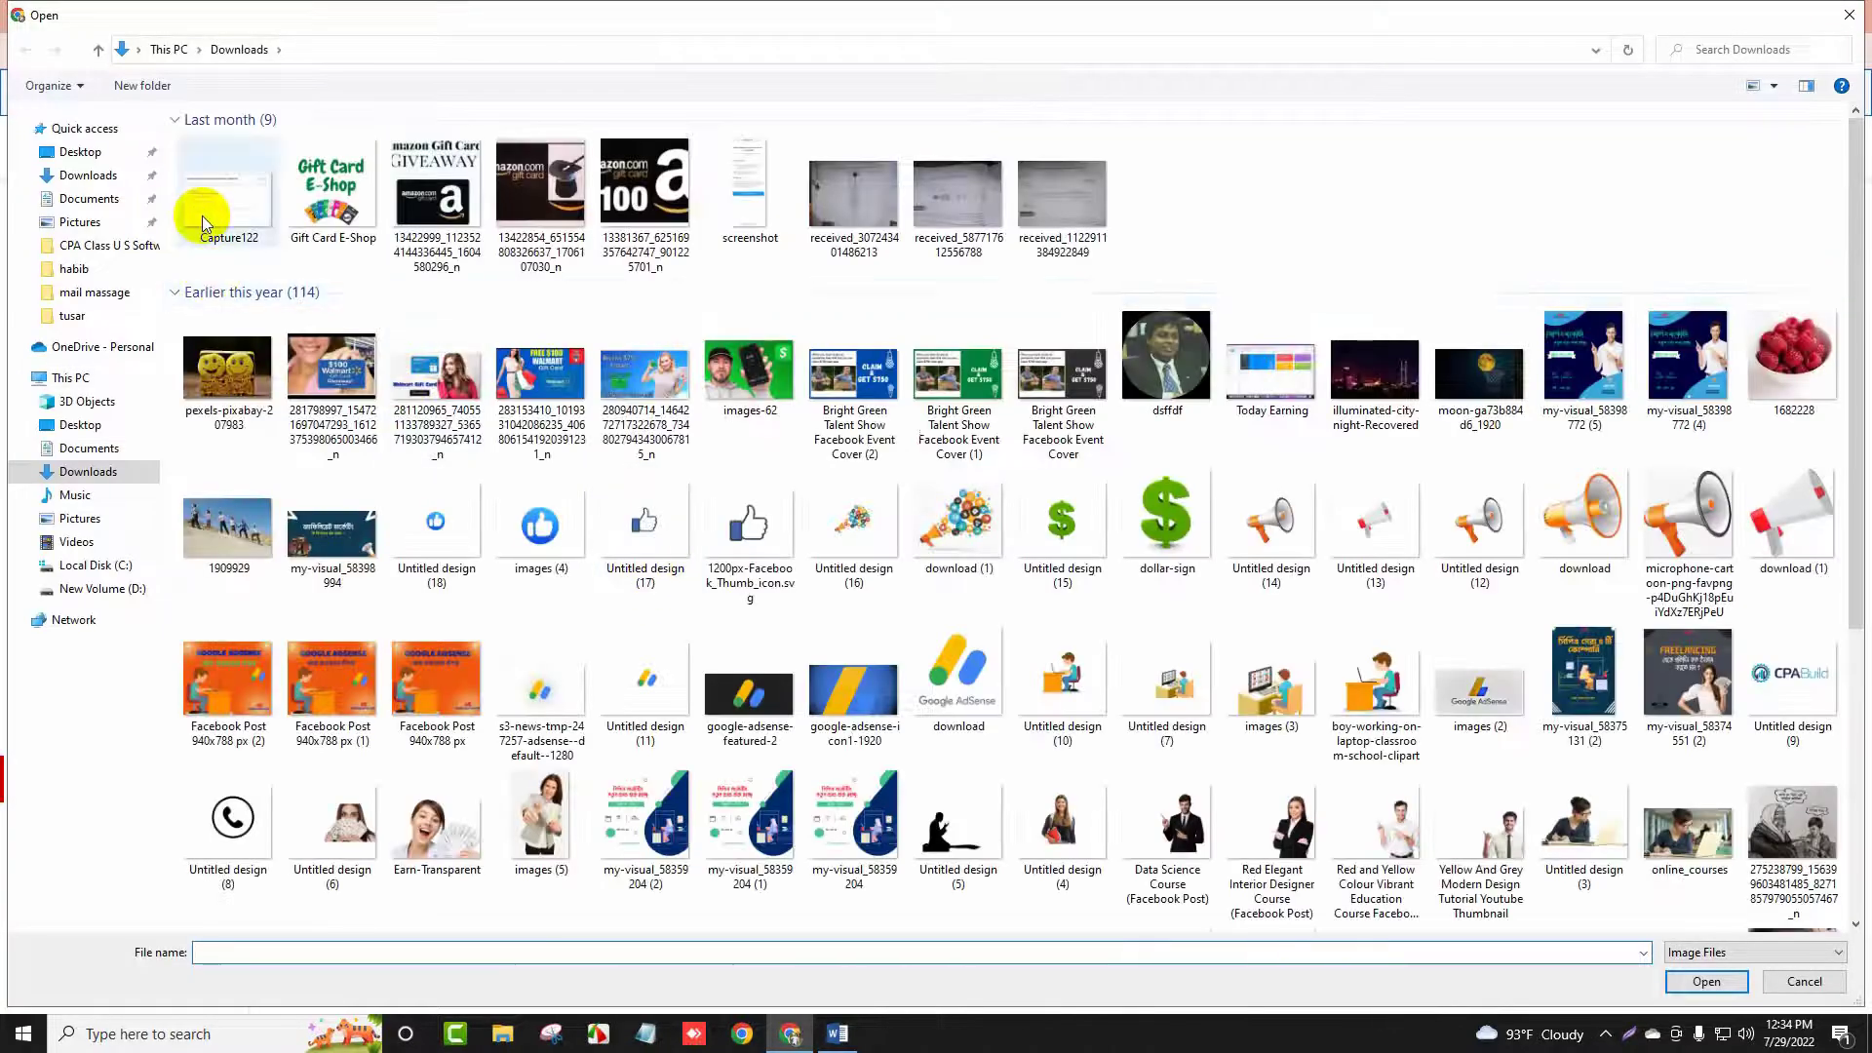
pyautogui.click(321, 205)
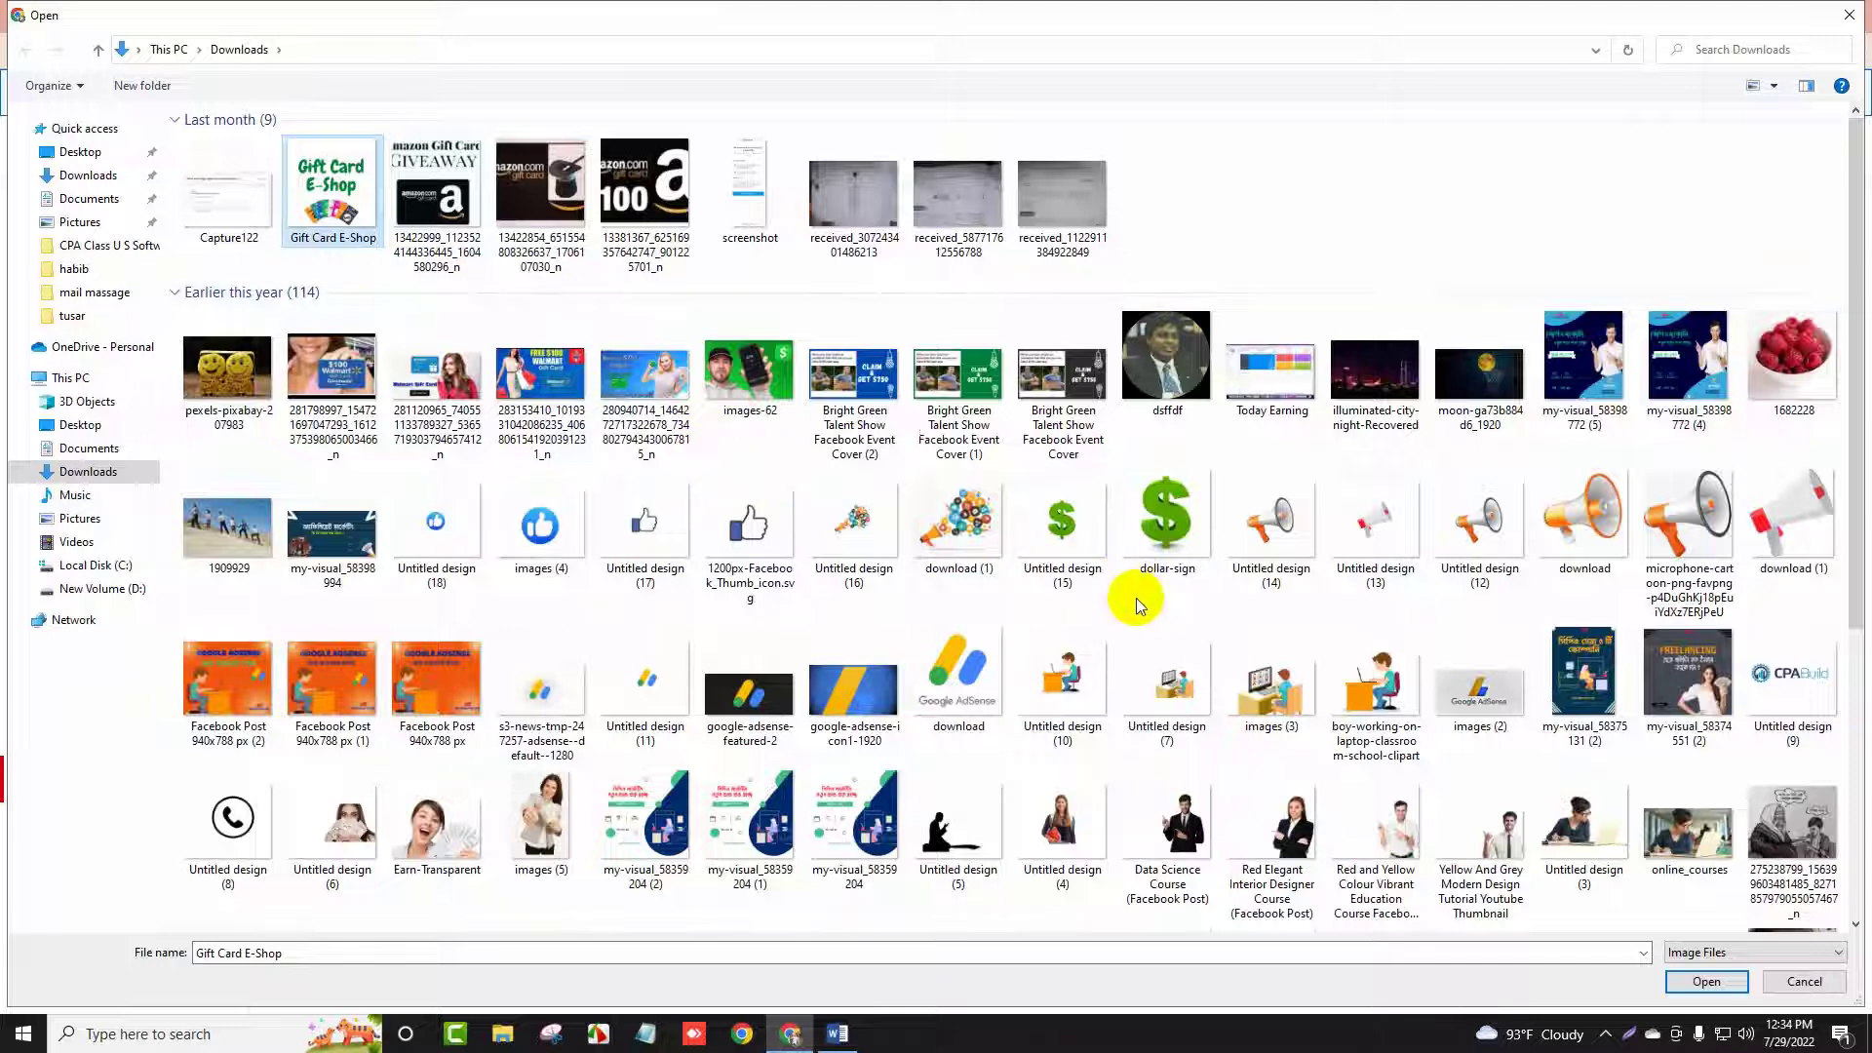
pyautogui.click(975, 671)
pyautogui.click(1376, 687)
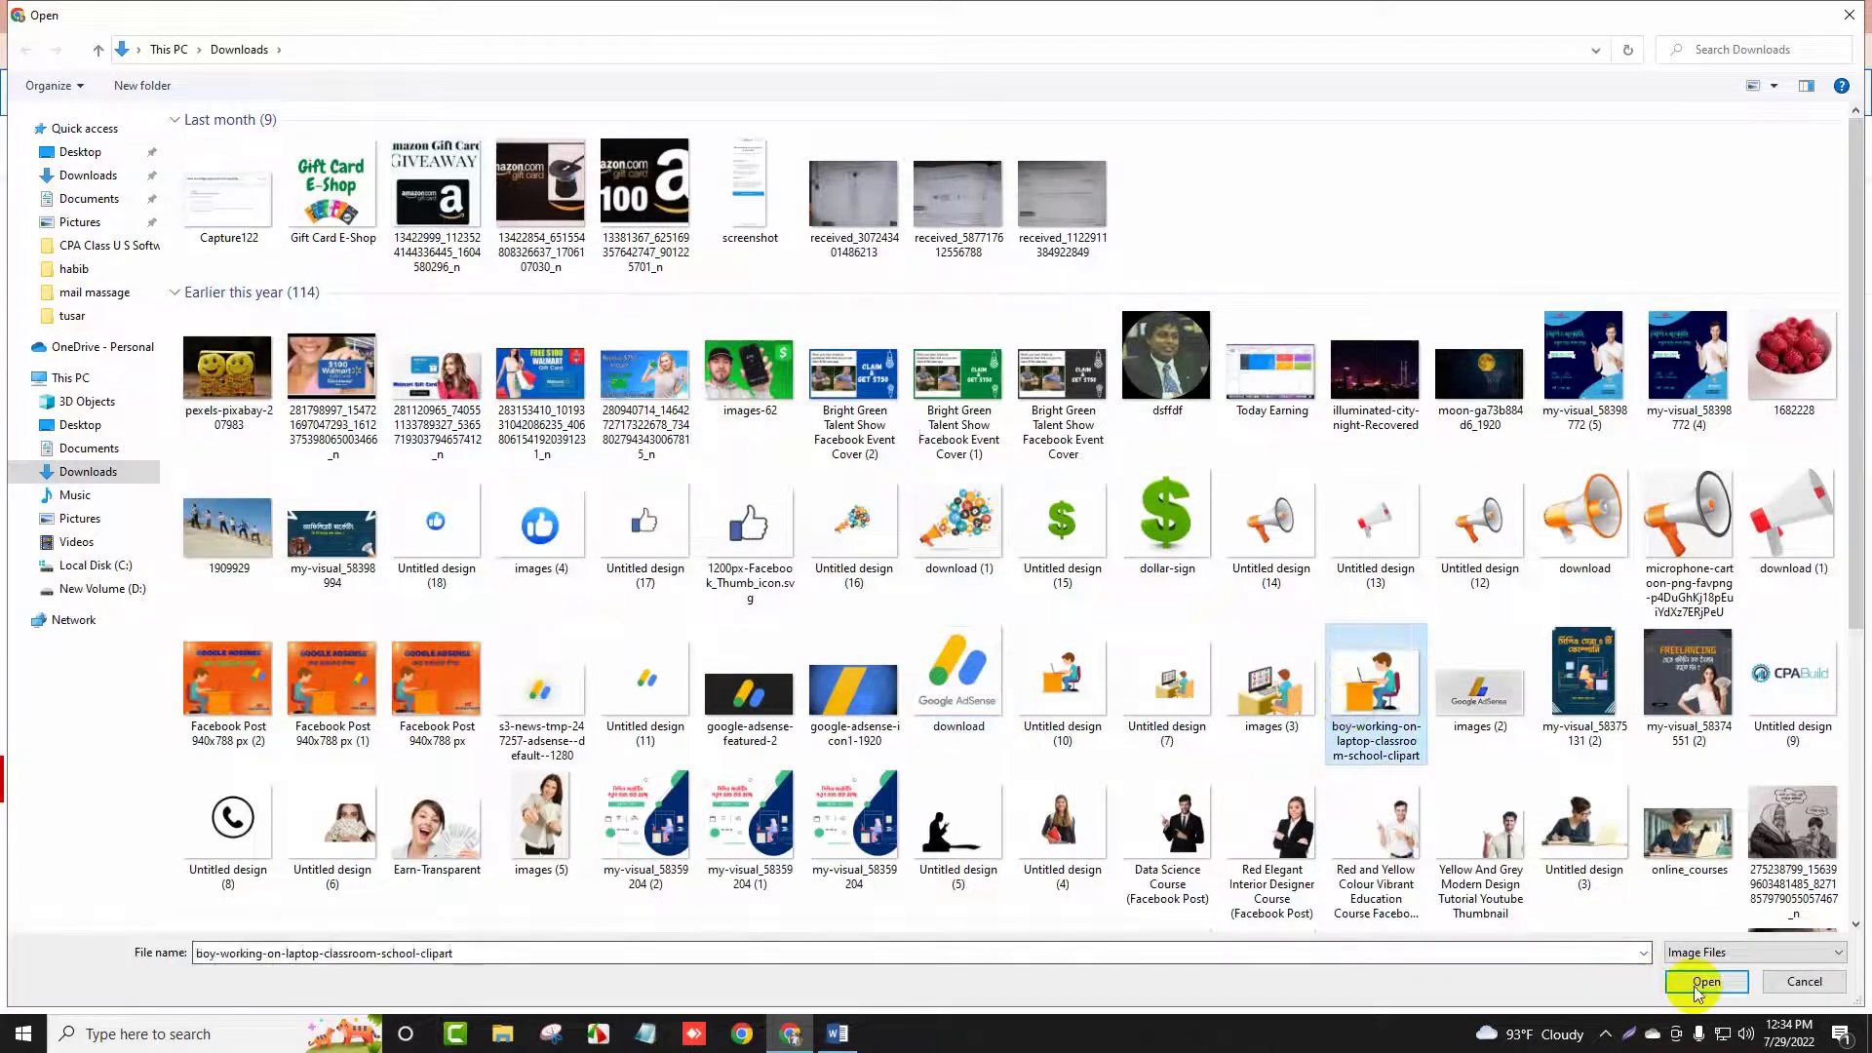
pyautogui.click(1707, 981)
pyautogui.click(1336, 782)
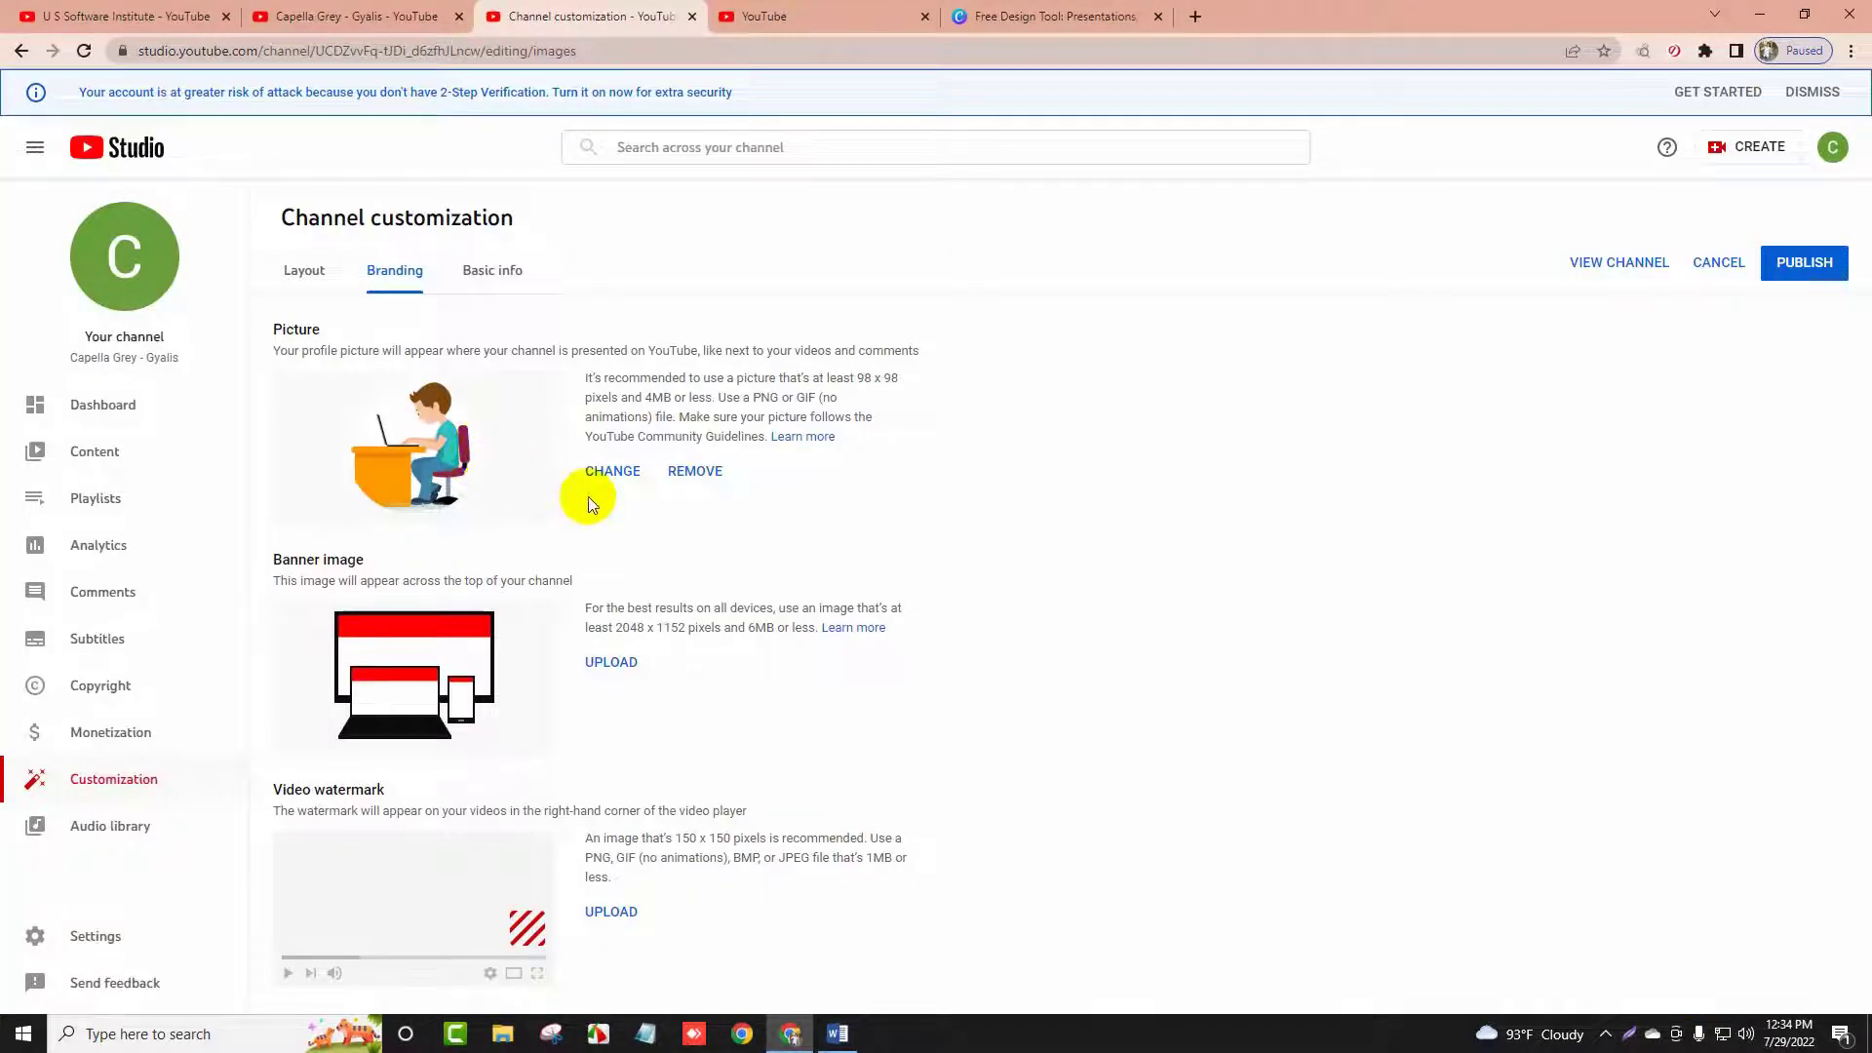
# Copy the recommended banner size '2048 x 1152' from the Banner image description
pyautogui.moveTo(265, 562); pyautogui.dragTo(370, 564)
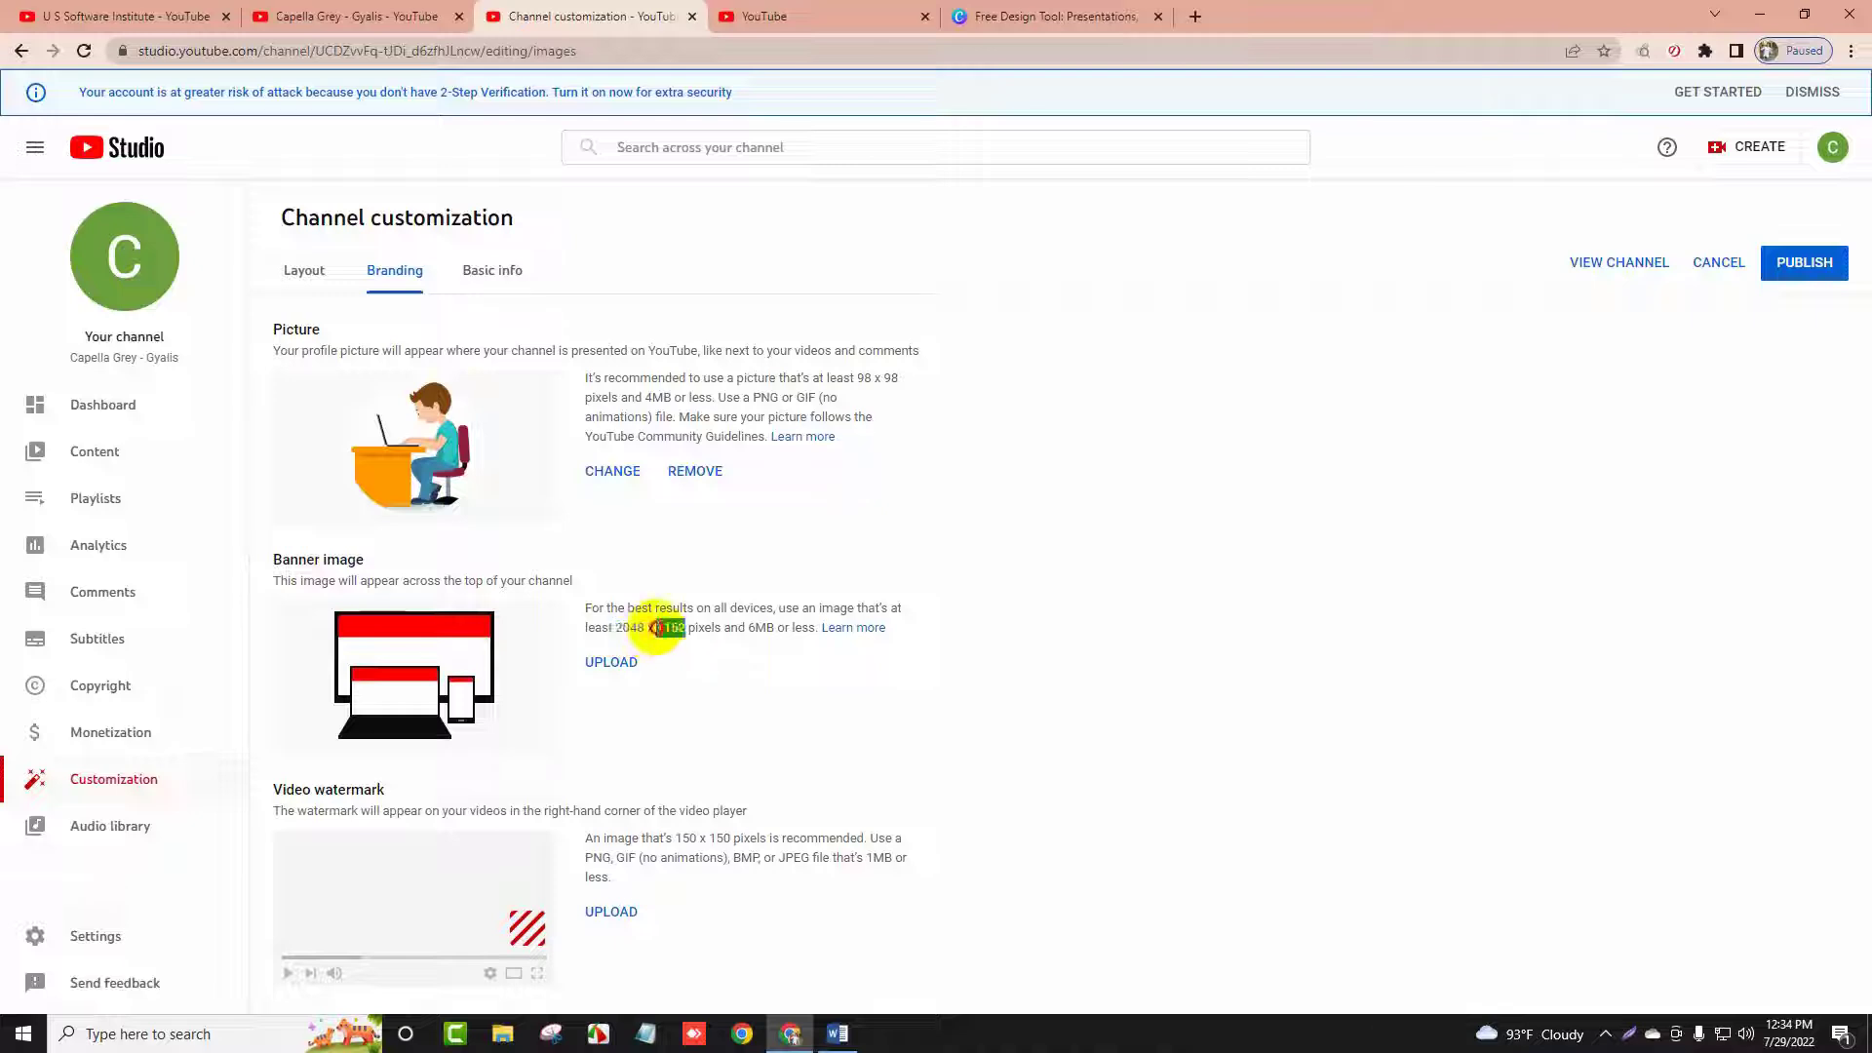
pyautogui.click(621, 616)
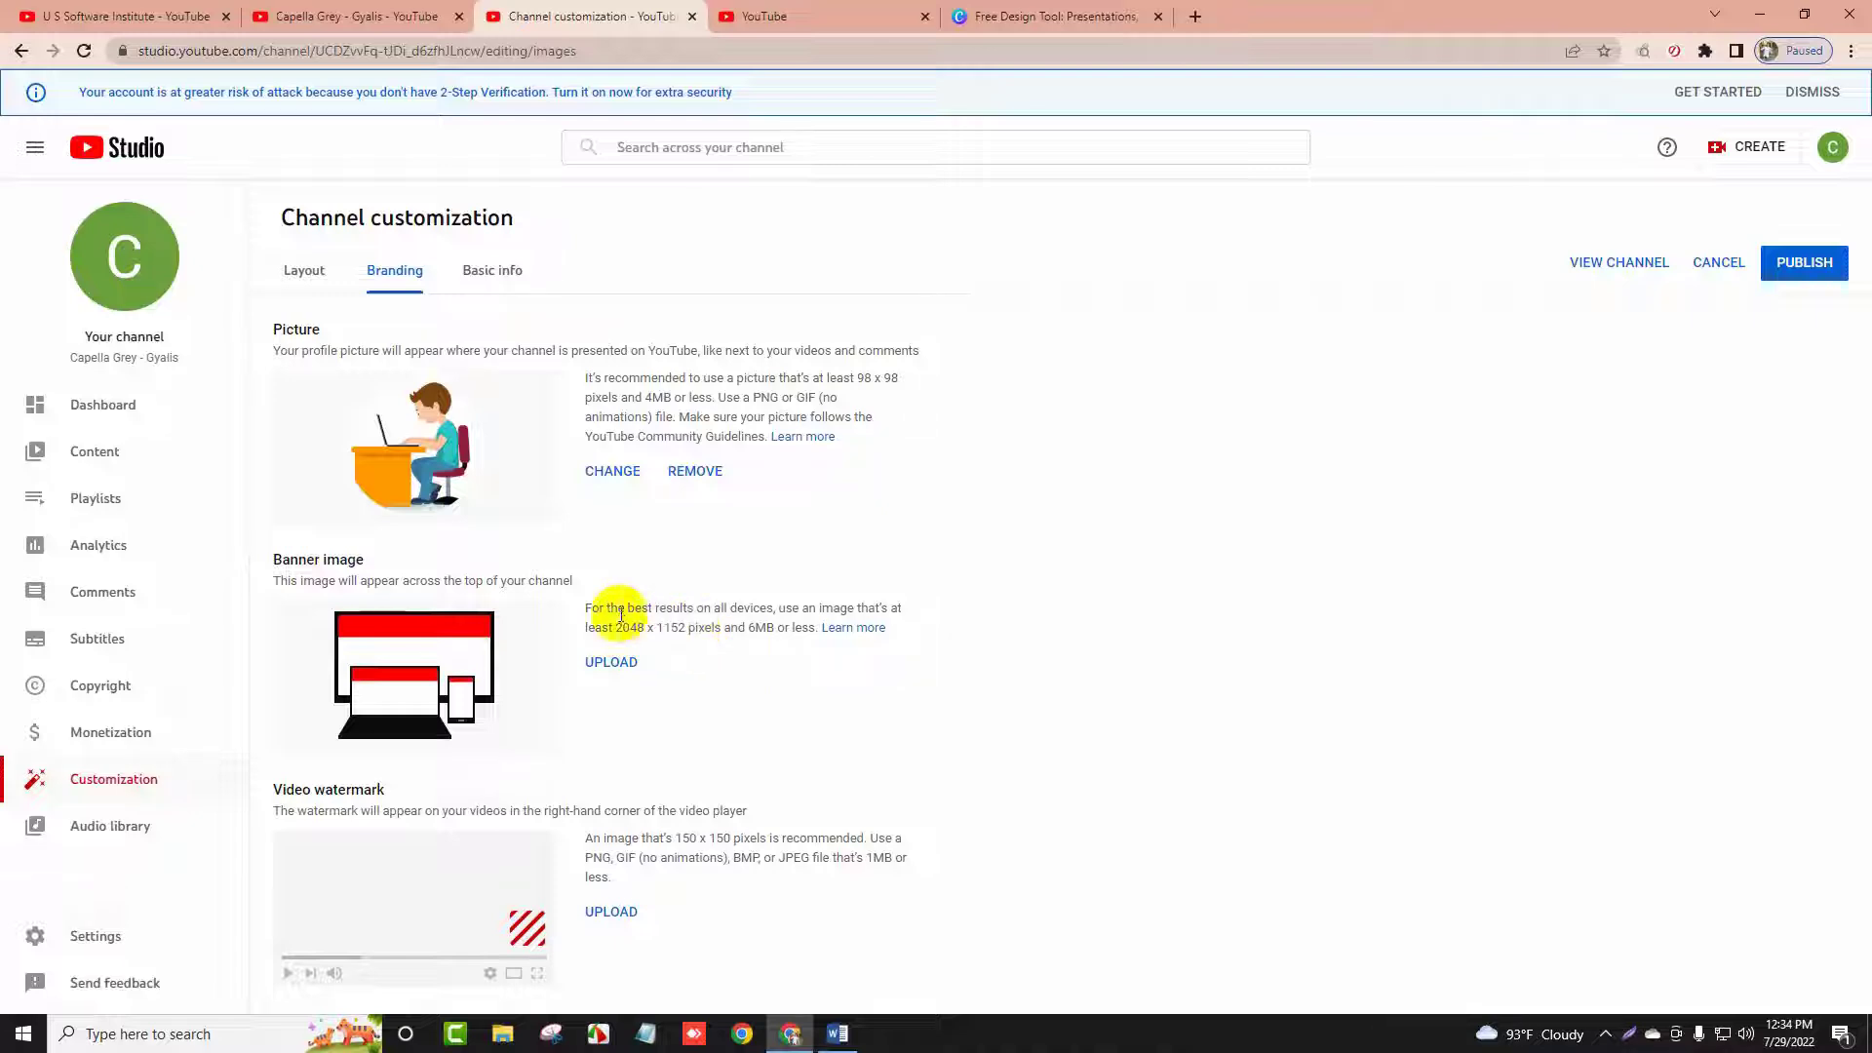
pyautogui.moveTo(642, 627); pyautogui.dragTo(679, 630)
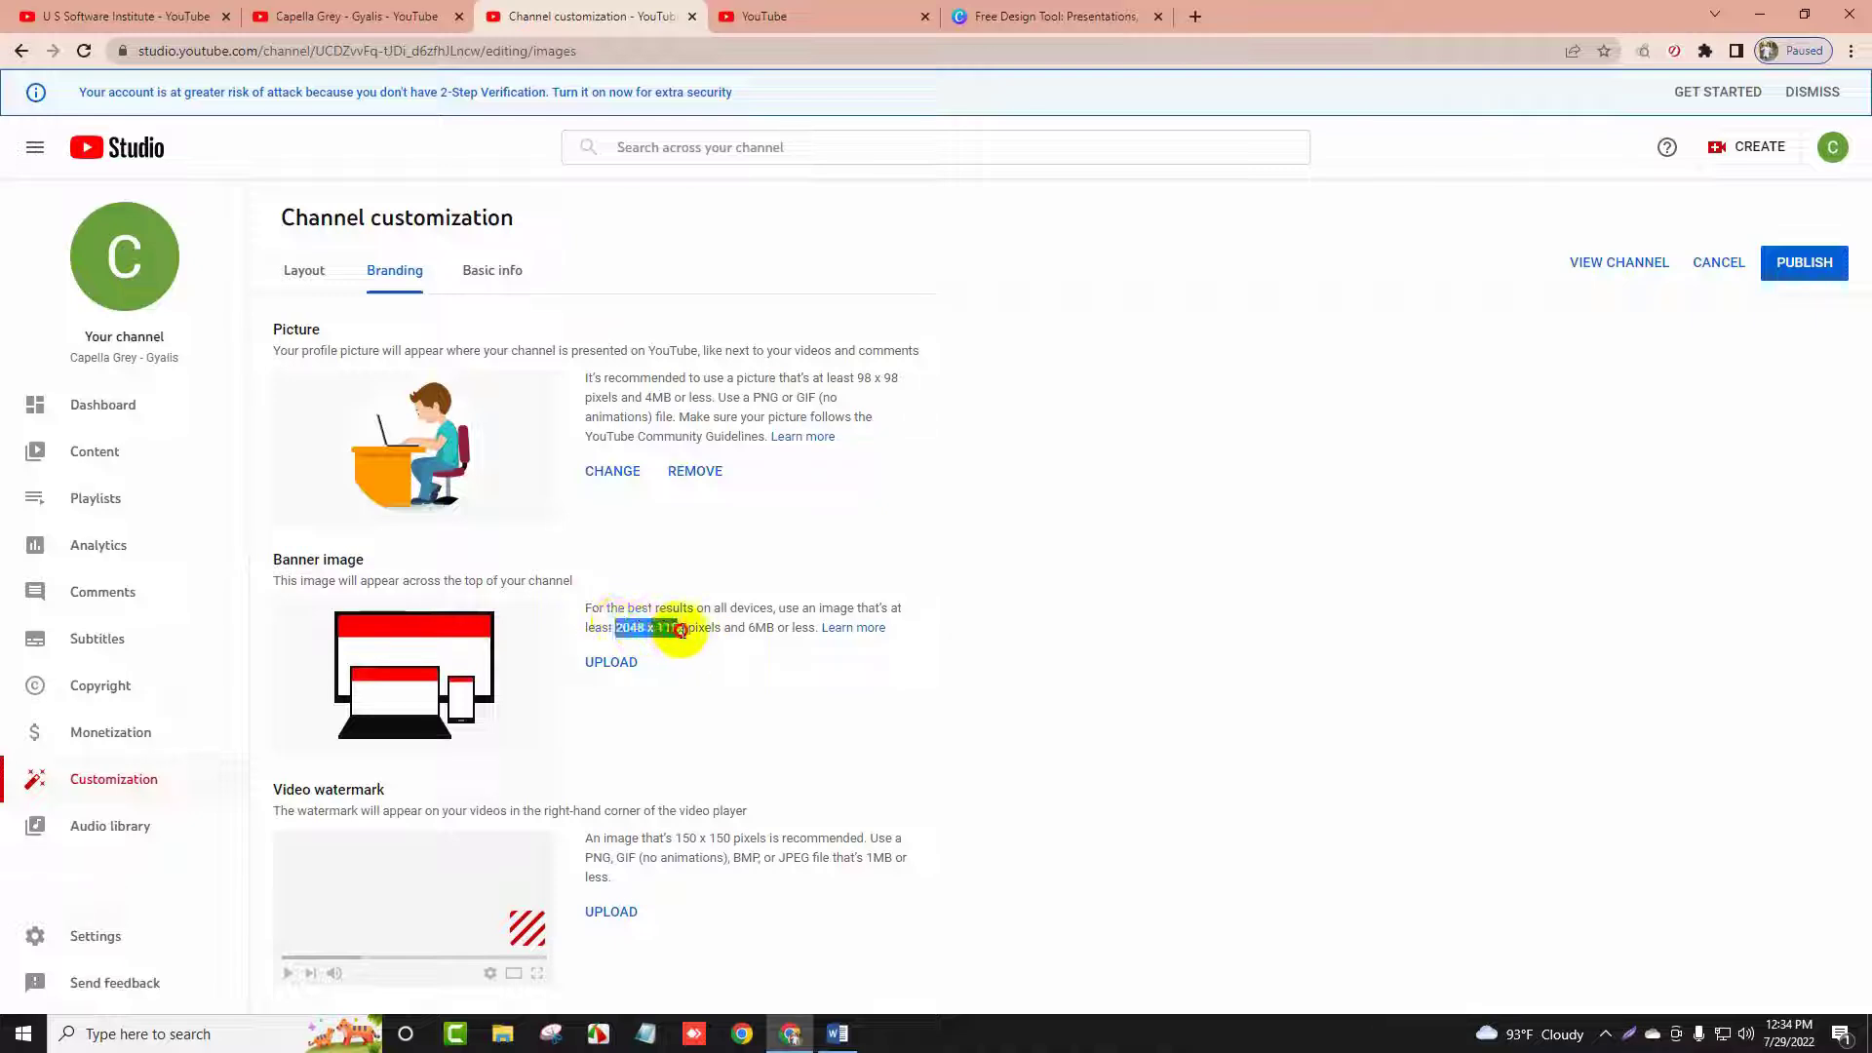
pyautogui.rightClick(669, 631)
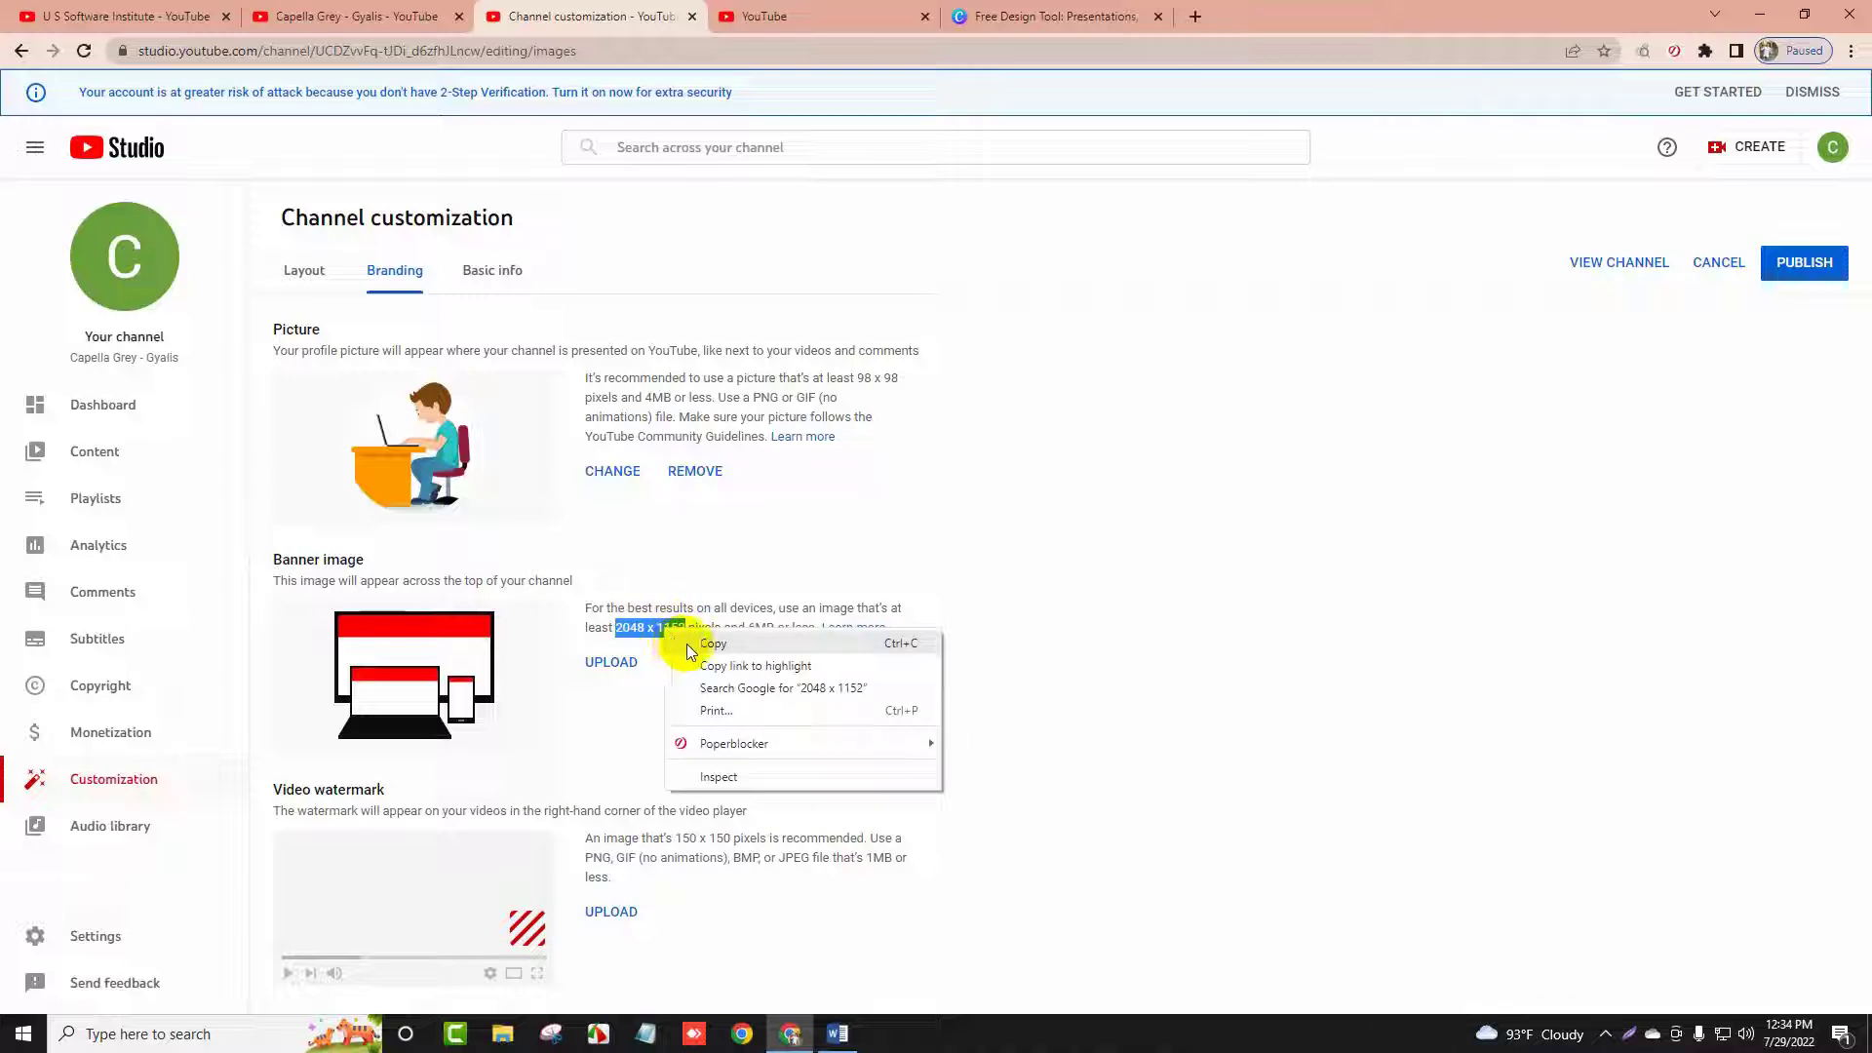
pyautogui.click(694, 644)
# Open a new blank browser tab beside YouTube and Canva
pyautogui.click(802, 15)
pyautogui.click(985, 16)
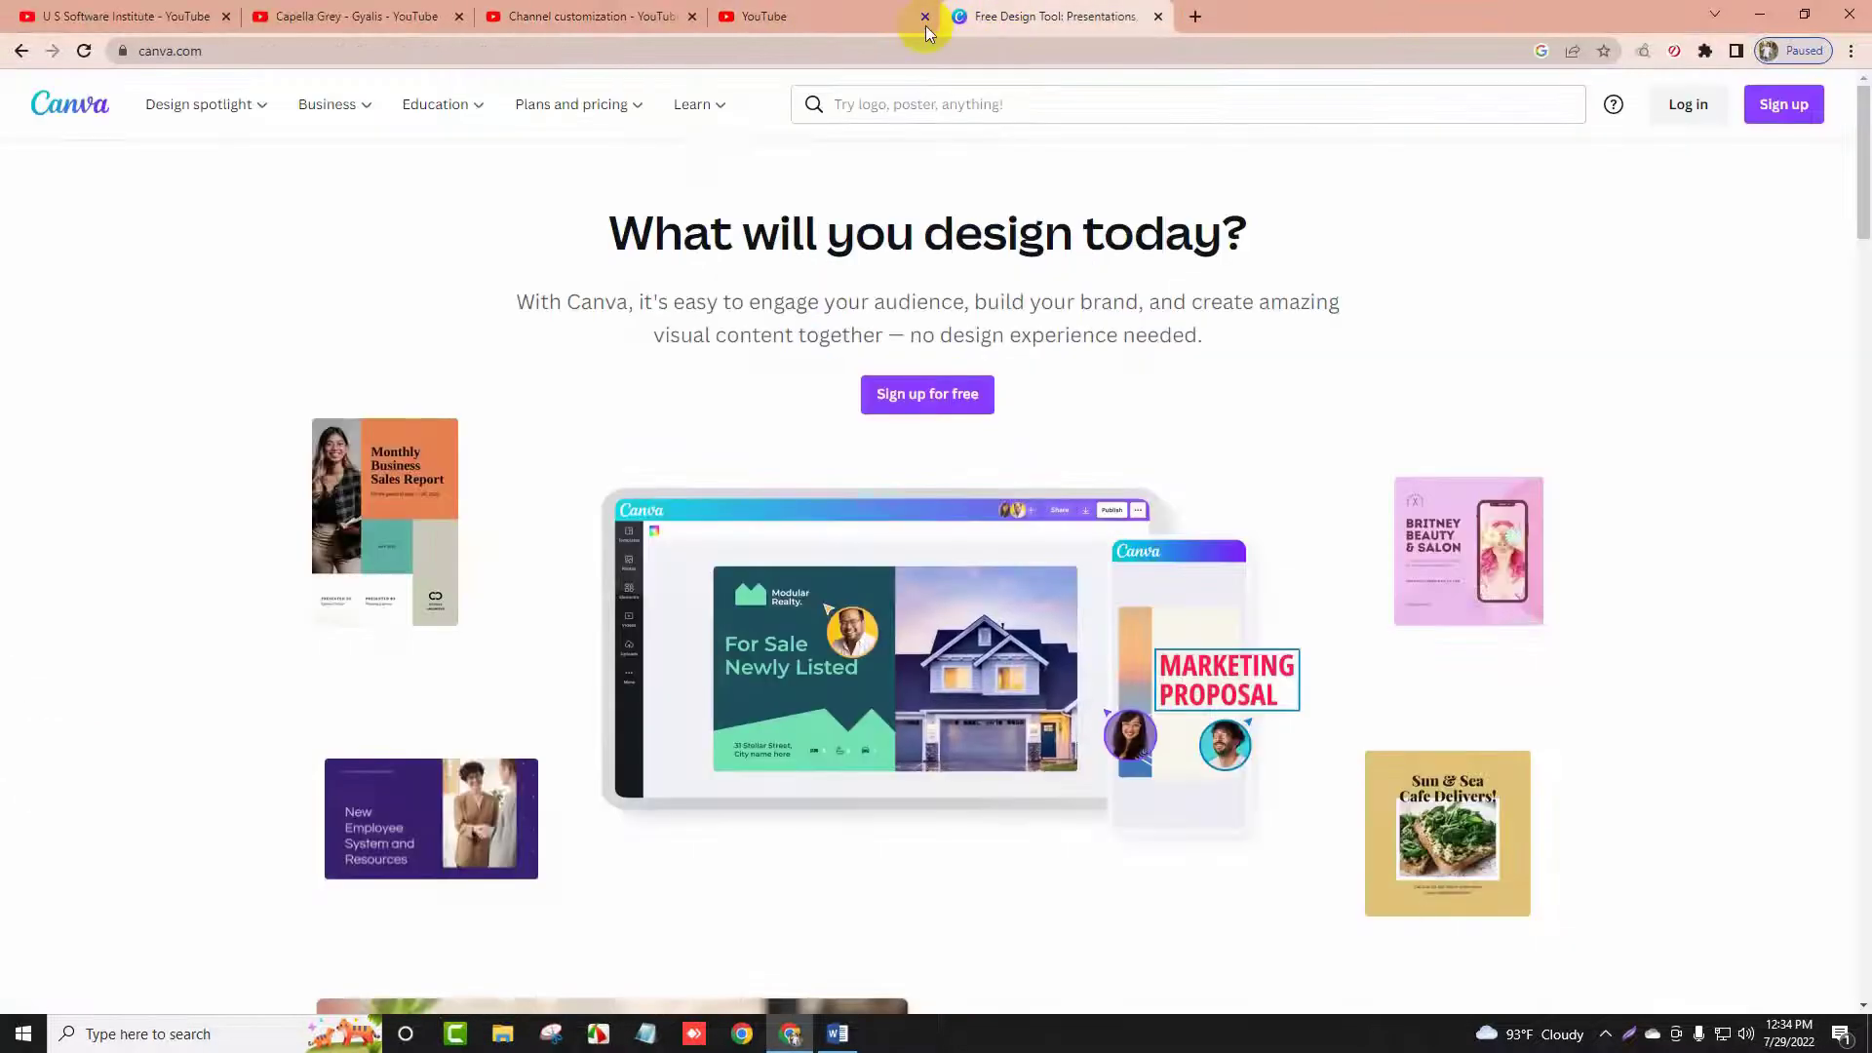
pyautogui.click(844, 17)
pyautogui.click(1072, 17)
pyautogui.click(1196, 17)
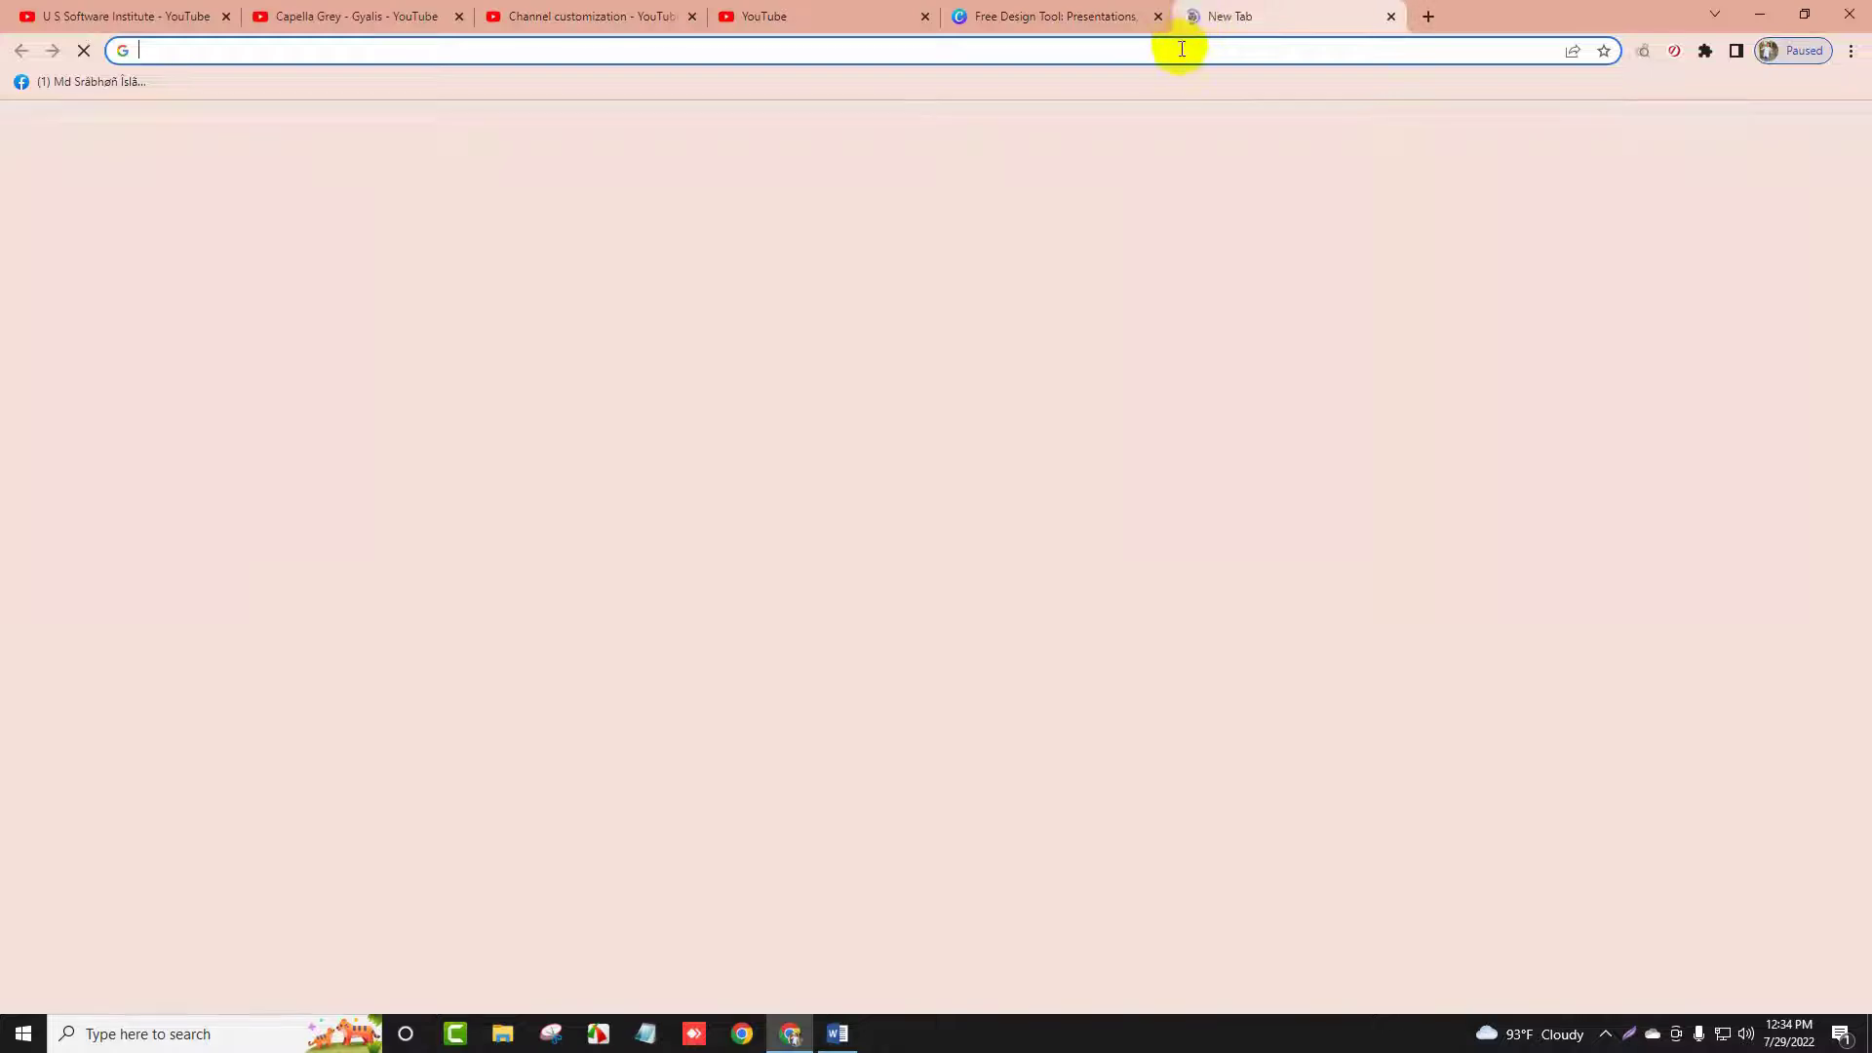
# Search Google Images for the pasted '2048 x 1152'
pyautogui.hotkey('ctrl', 'v')
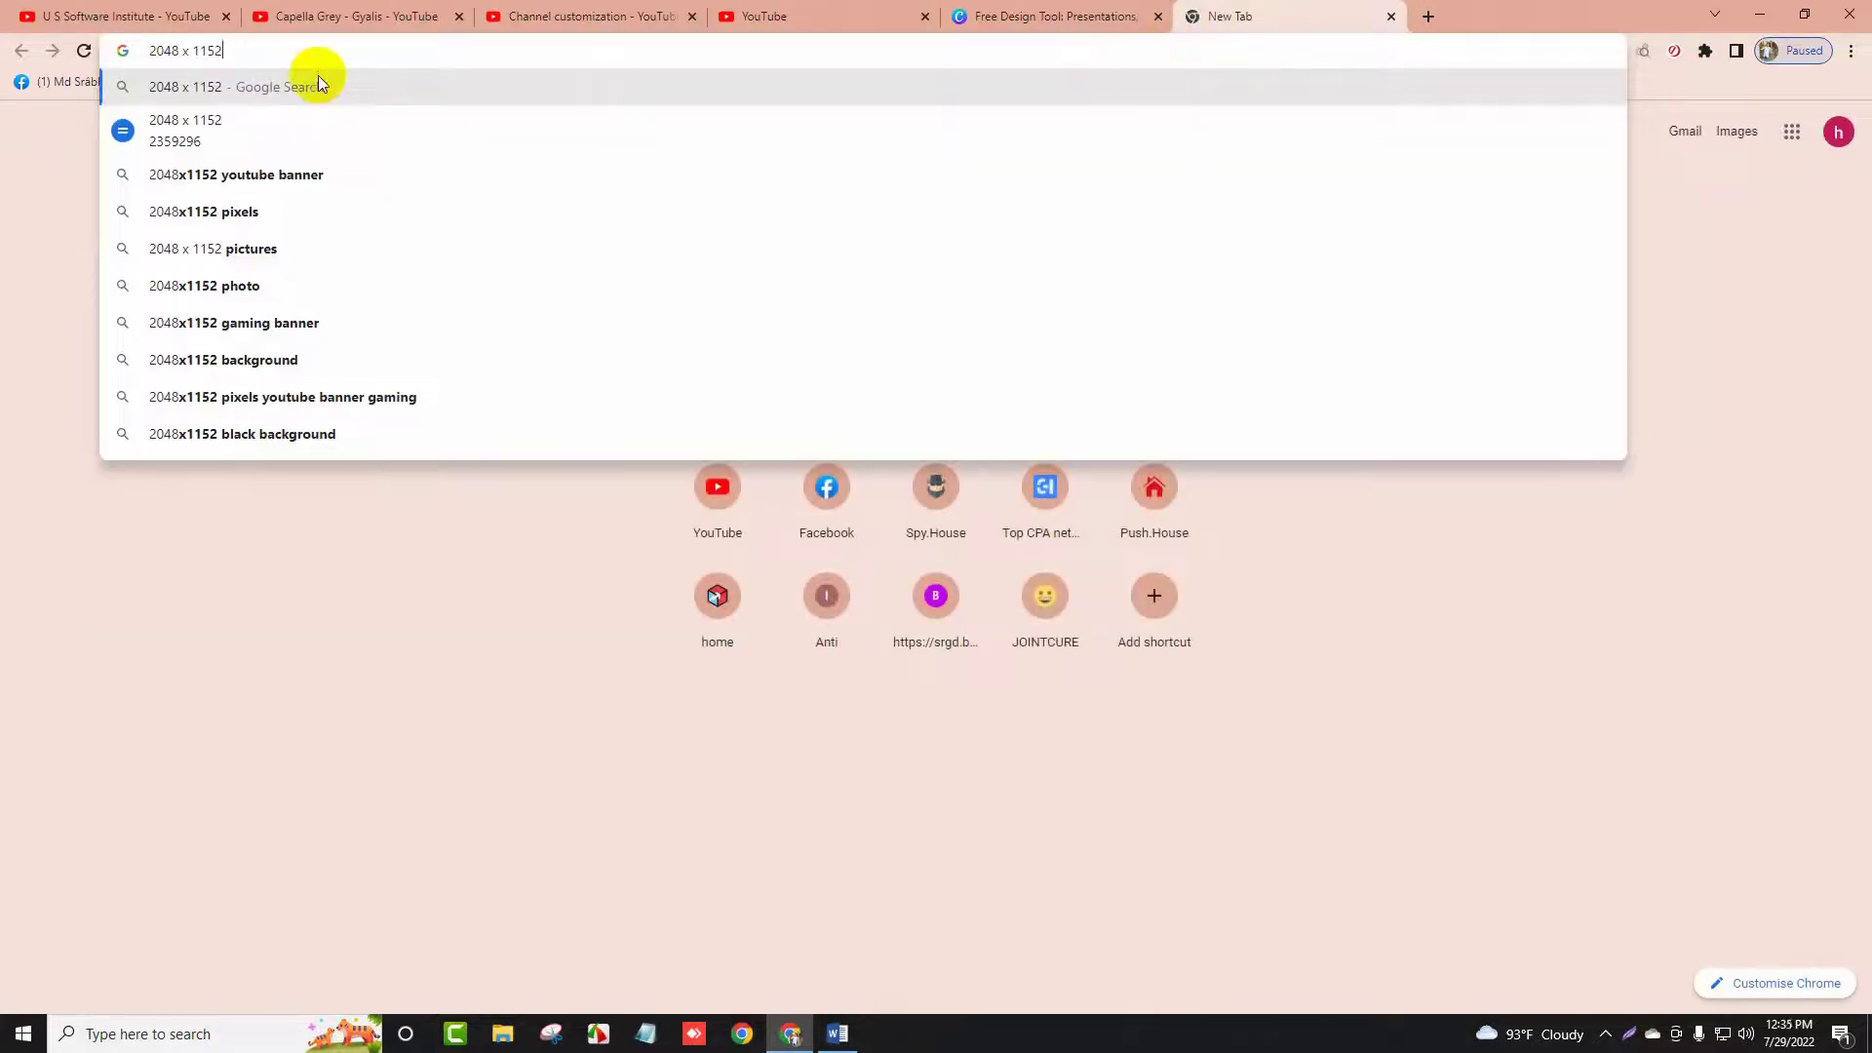
pyautogui.click(318, 80)
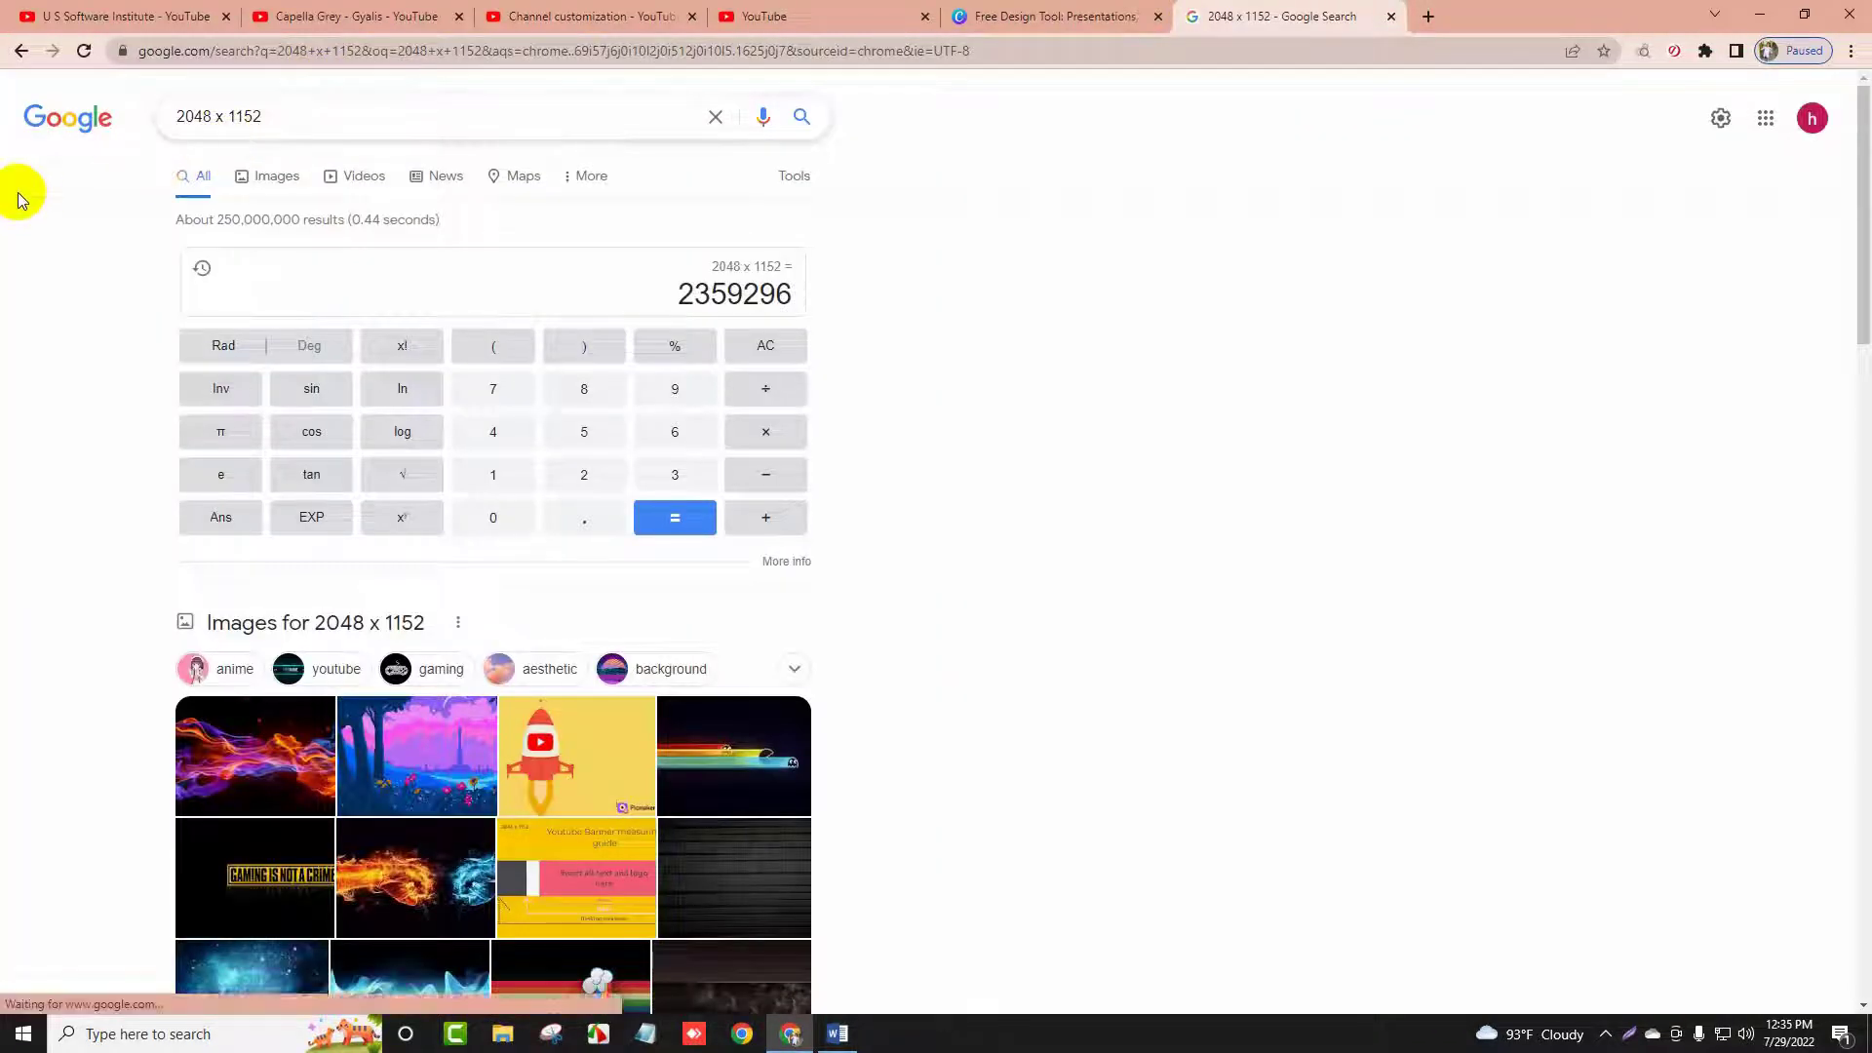
pyautogui.scroll(-8, 49, 322)
pyautogui.scroll(5, 259, 507)
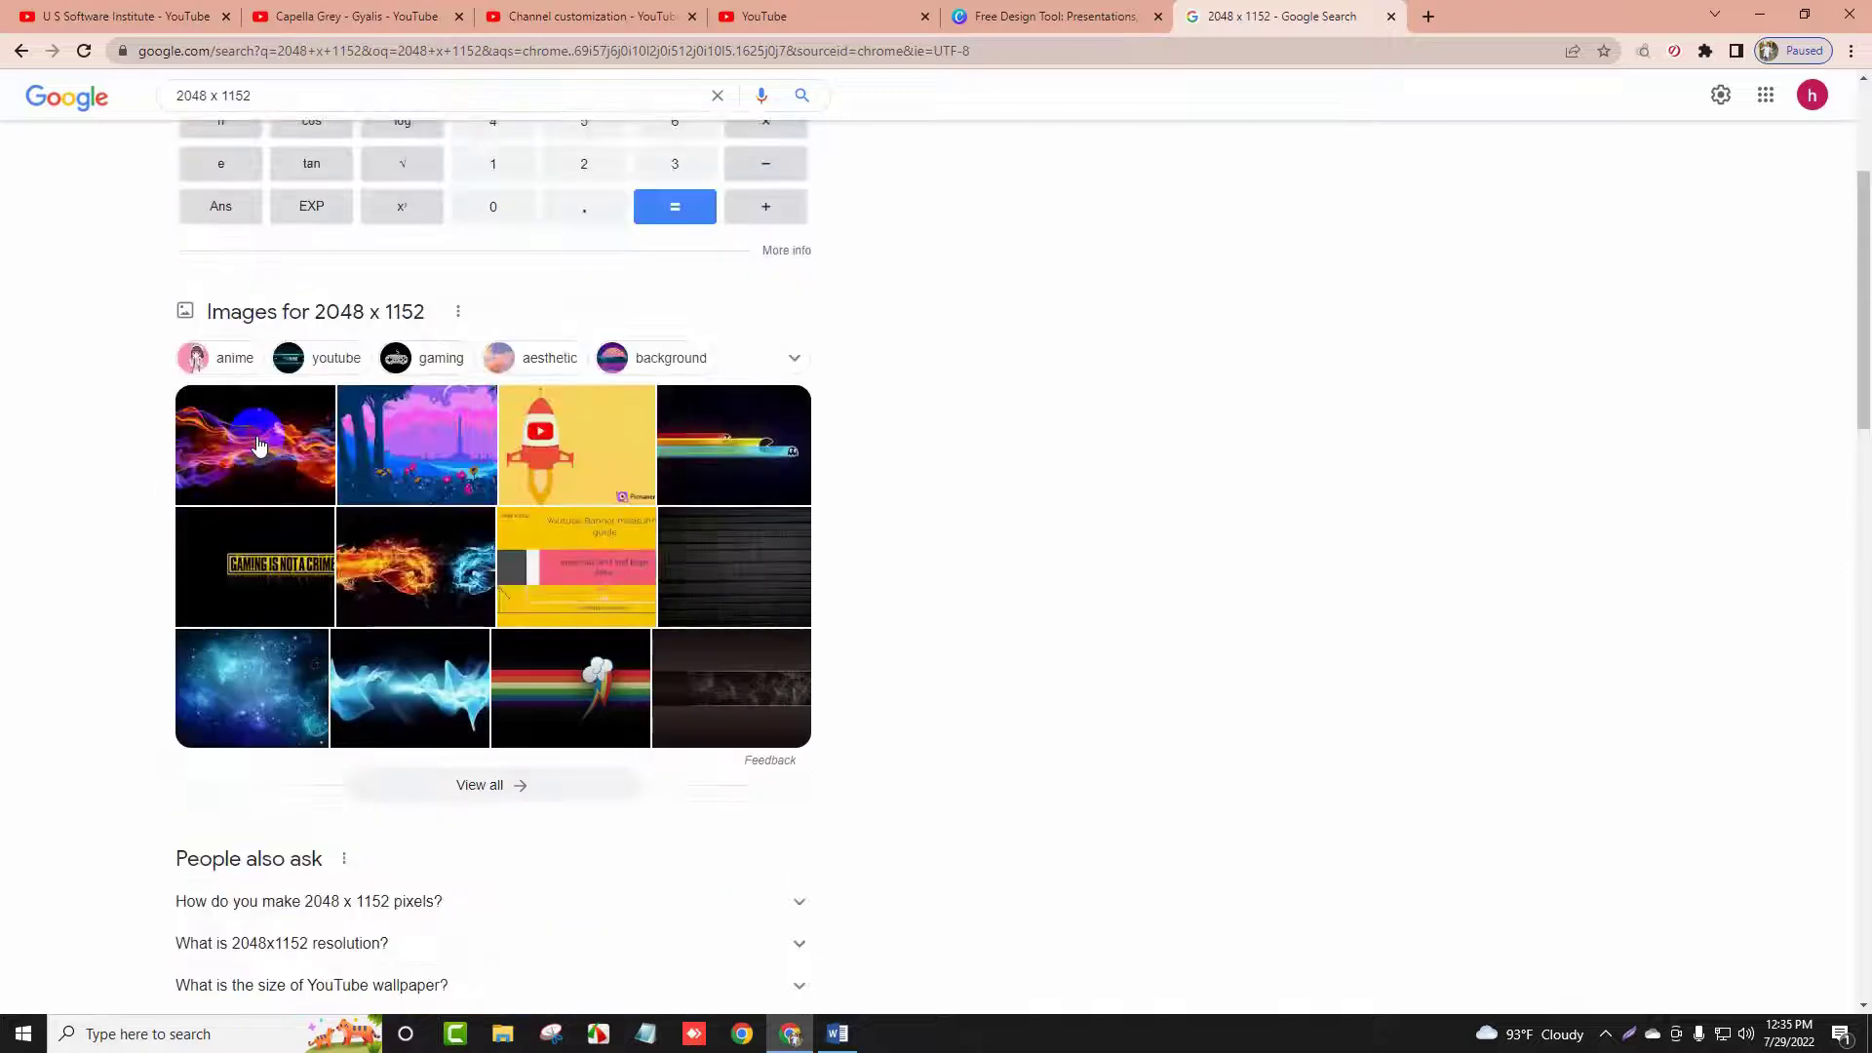
pyautogui.scroll(3, 258, 444)
pyautogui.click(282, 178)
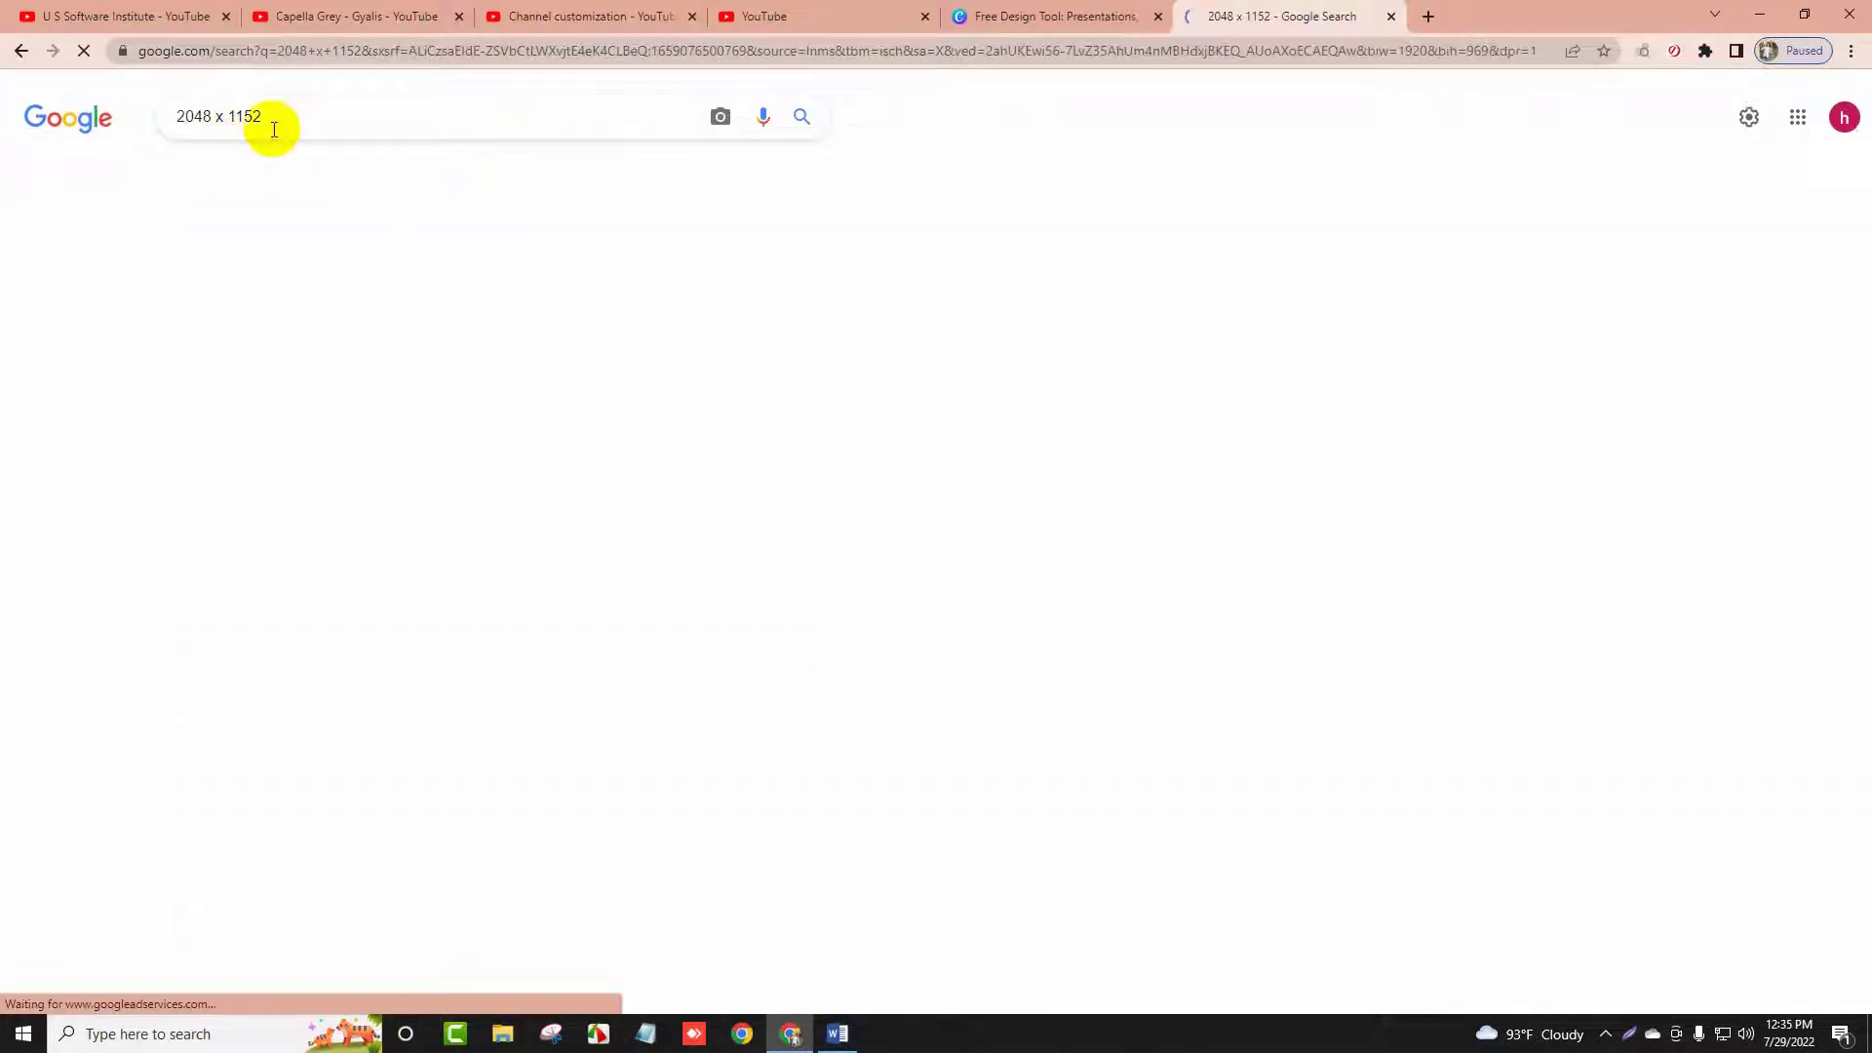
pyautogui.scroll(-5, 293, 546)
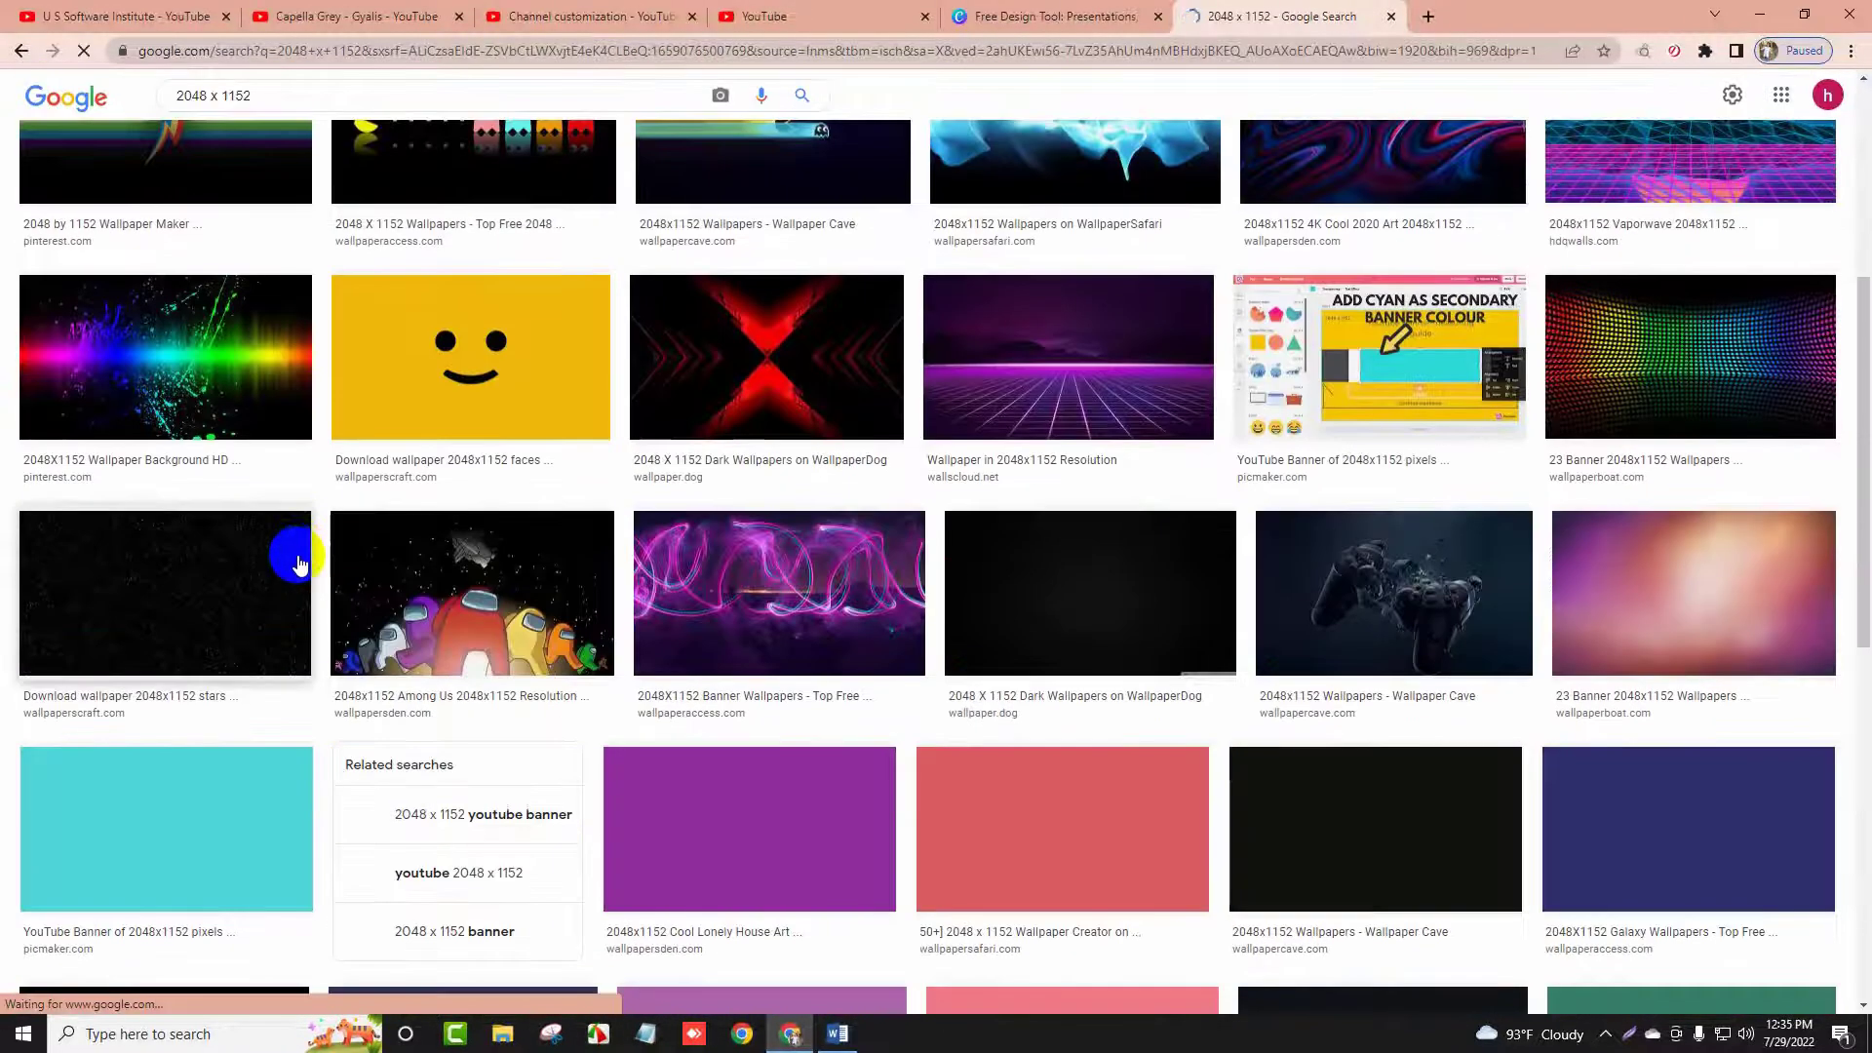
pyautogui.scroll(5, 312, 546)
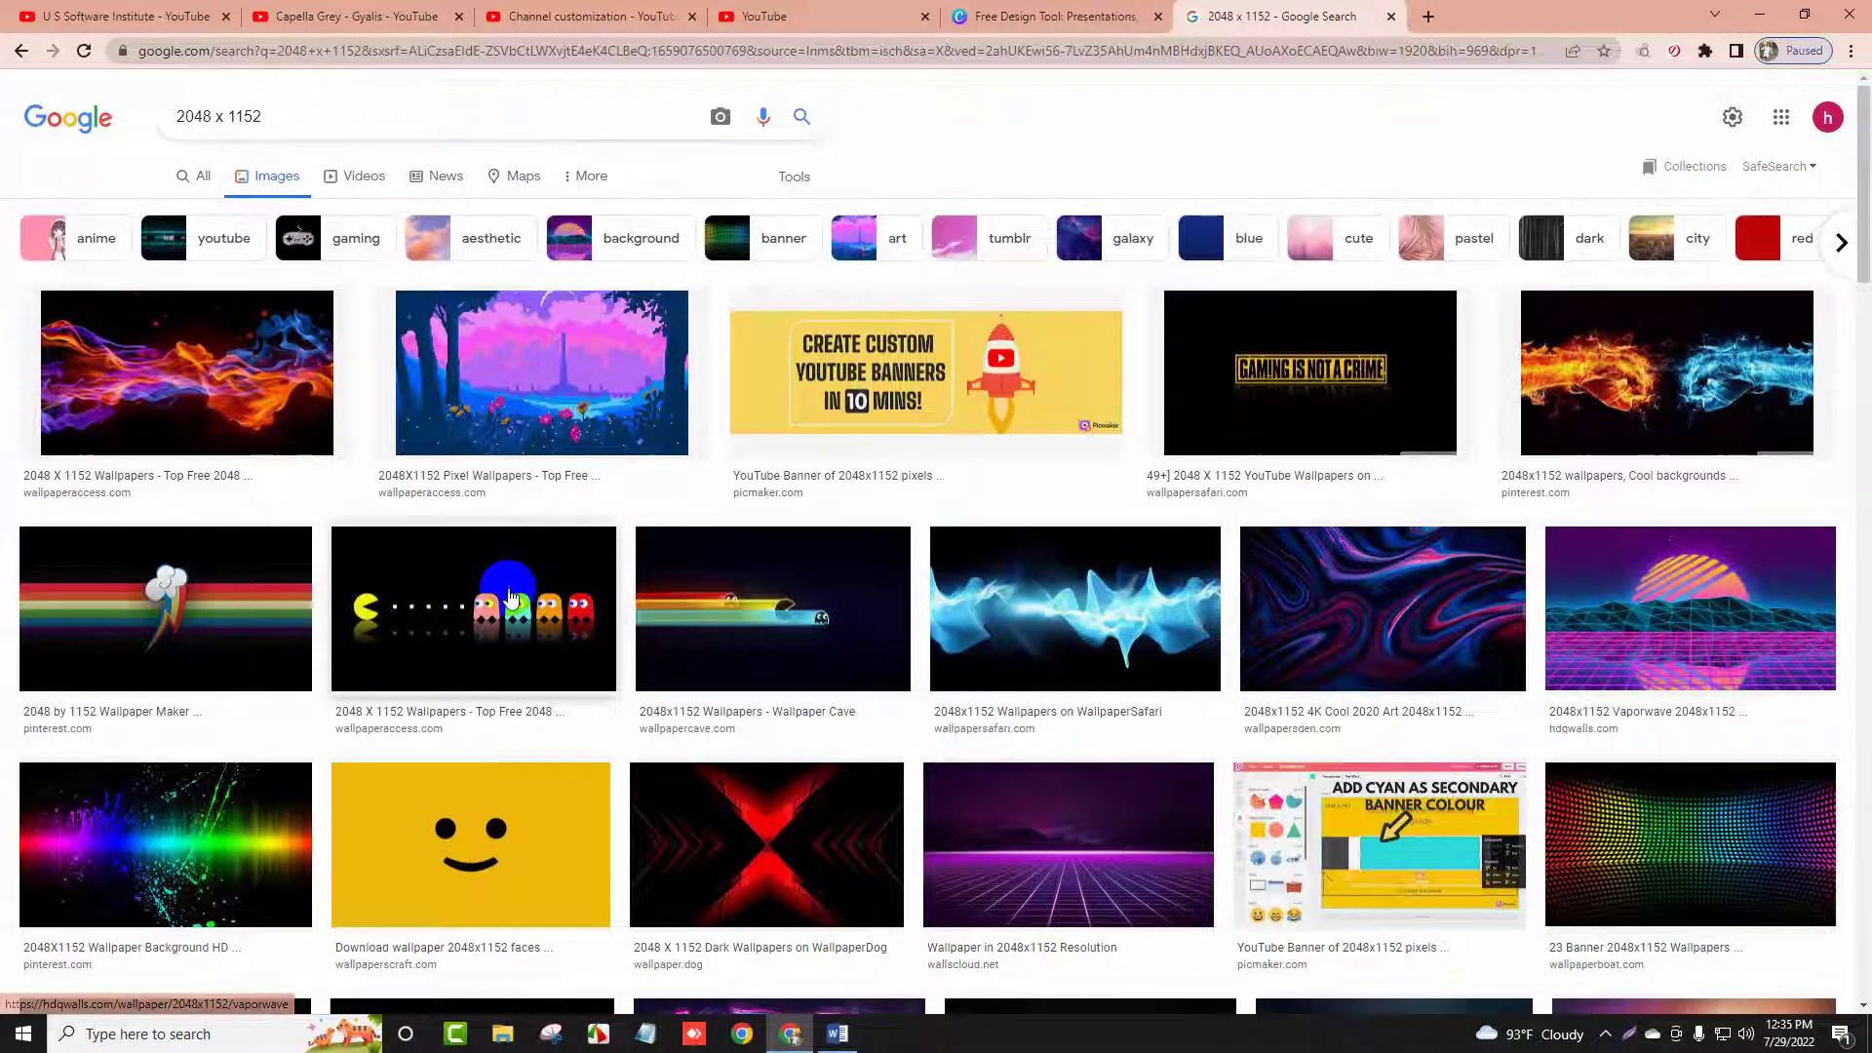
# Download the Pac-Man wallpaper from its WallpaperAccess source page
pyautogui.click(580, 619)
pyautogui.click(1350, 654)
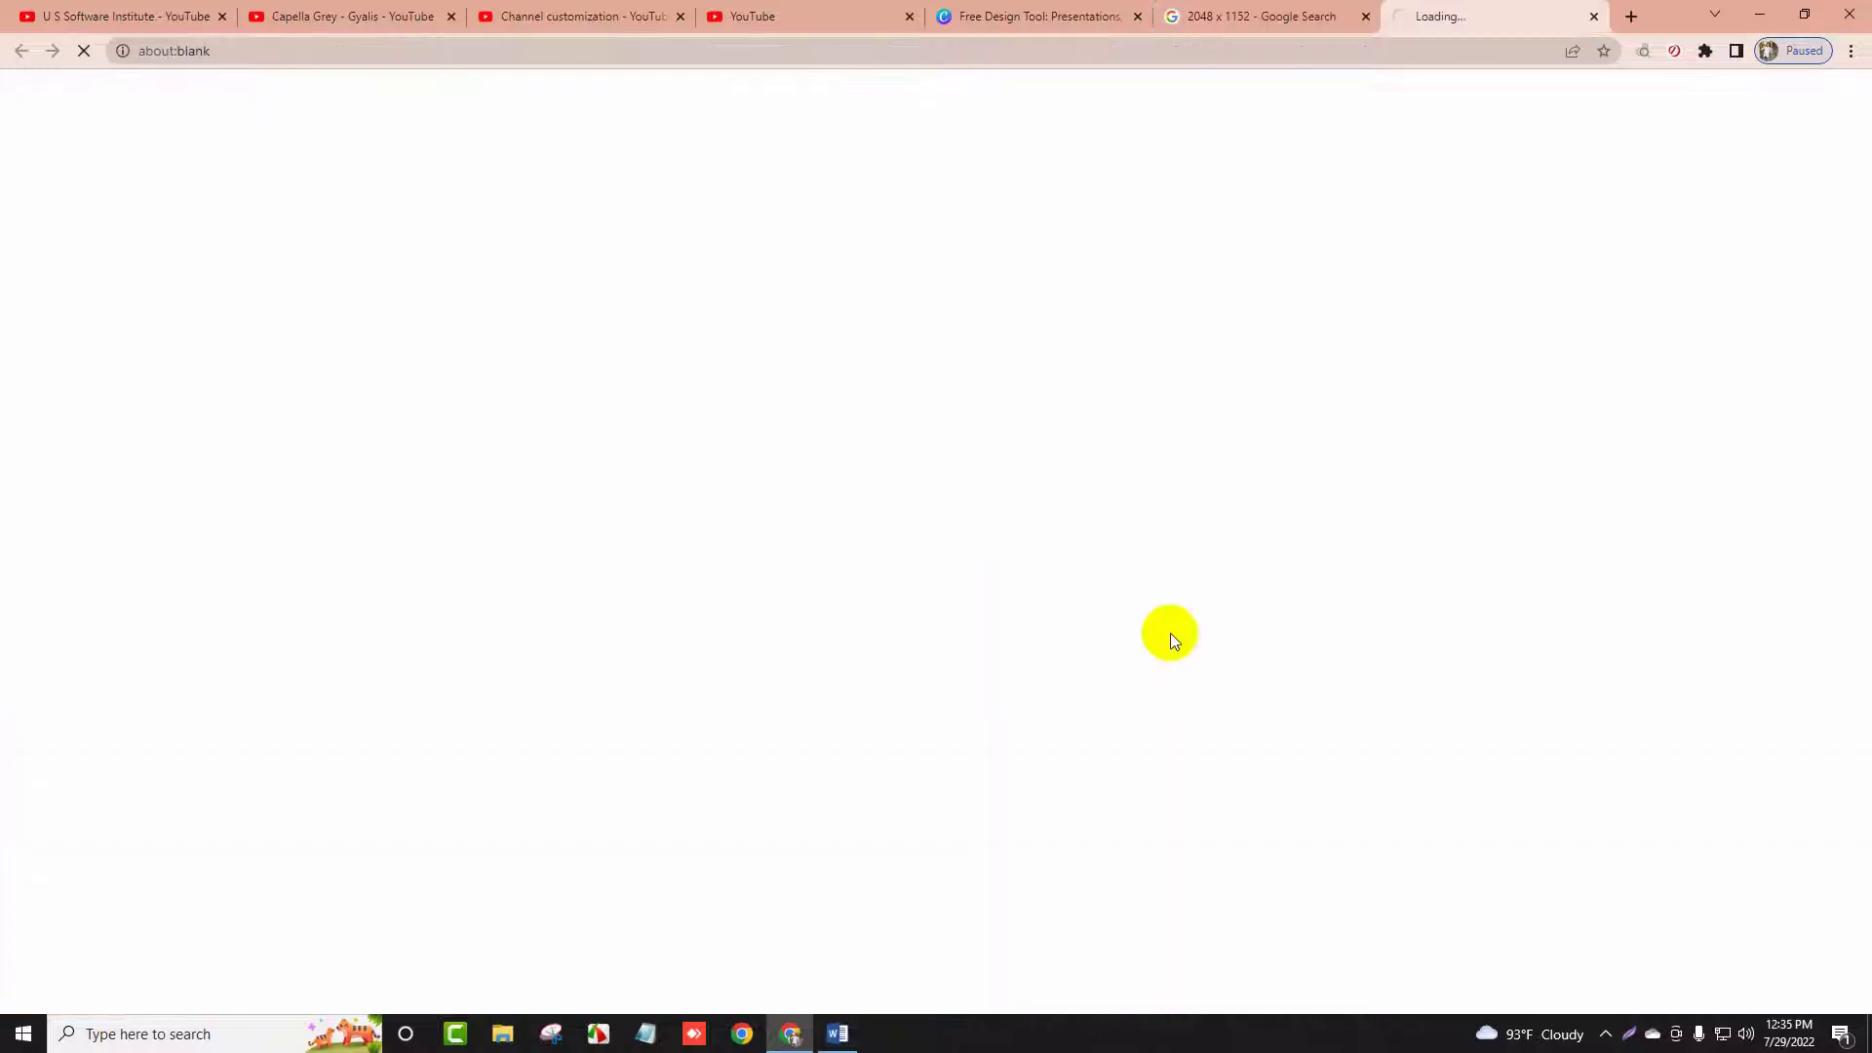
pyautogui.click(1243, 29)
pyautogui.rightClick(1228, 315)
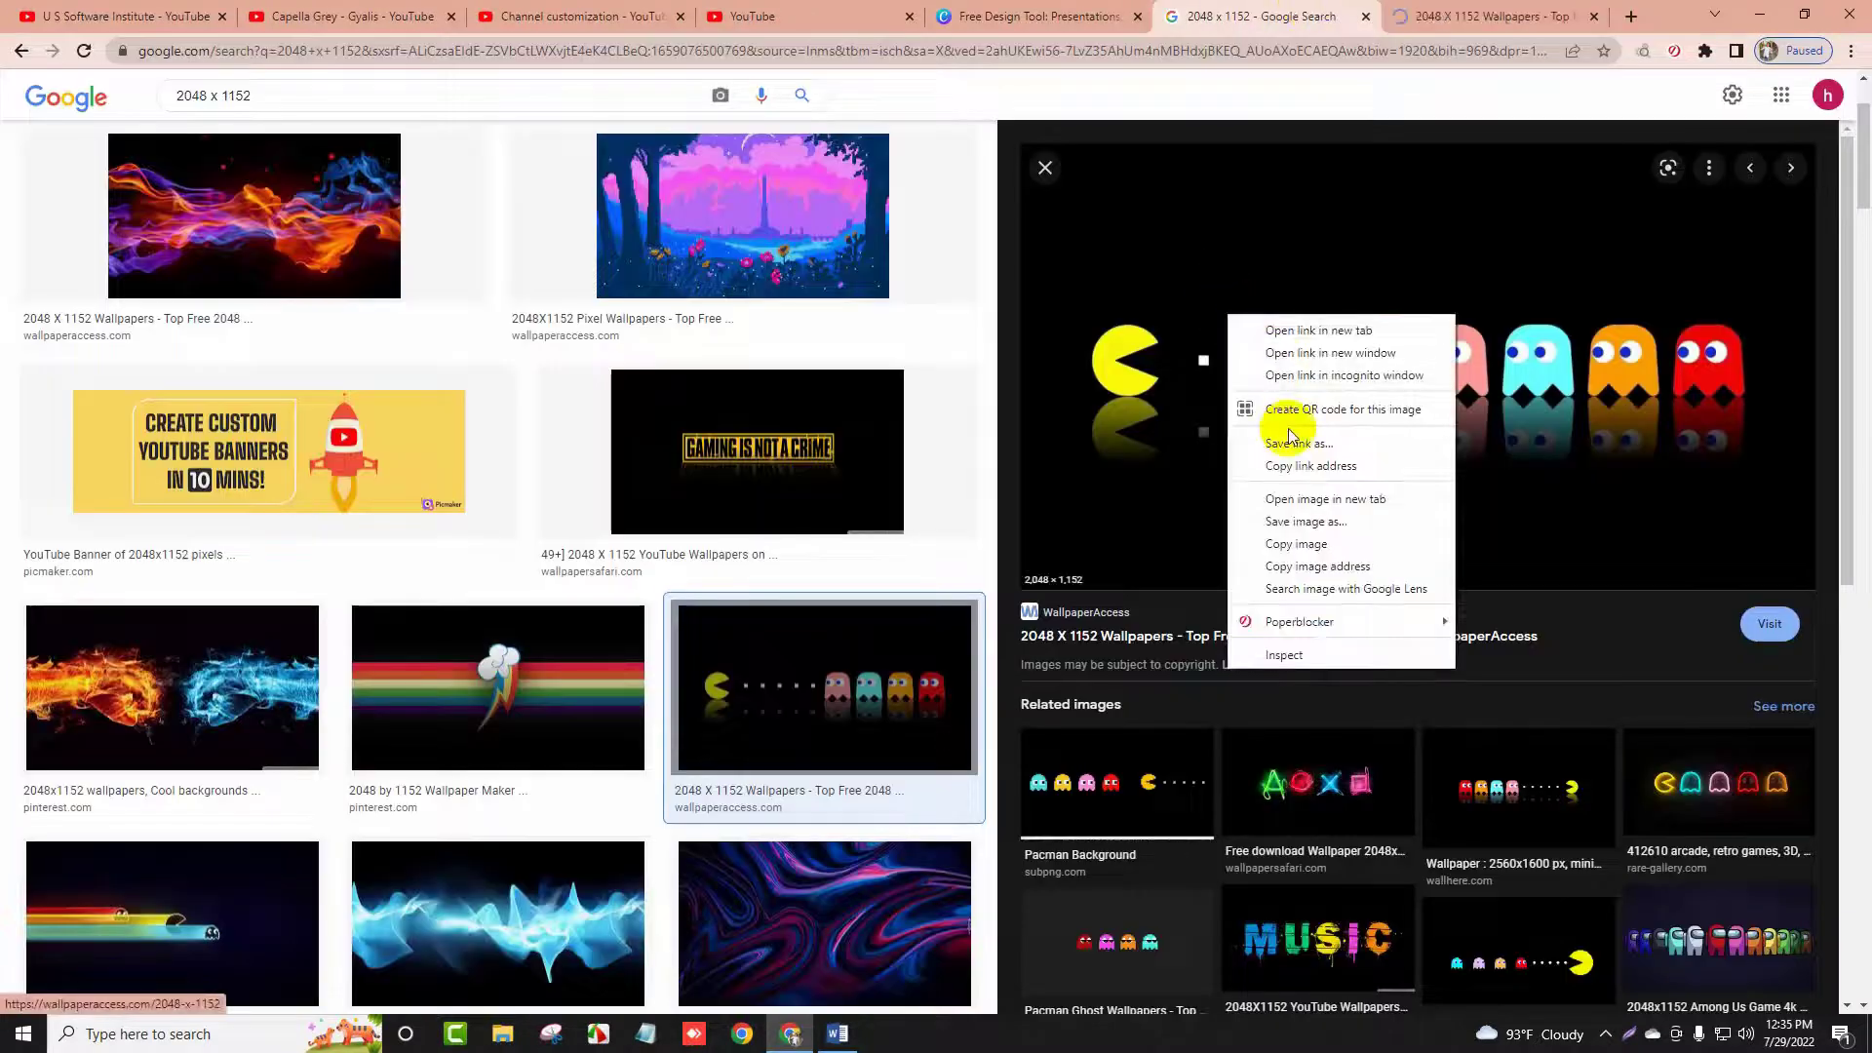
pyautogui.click(1312, 500)
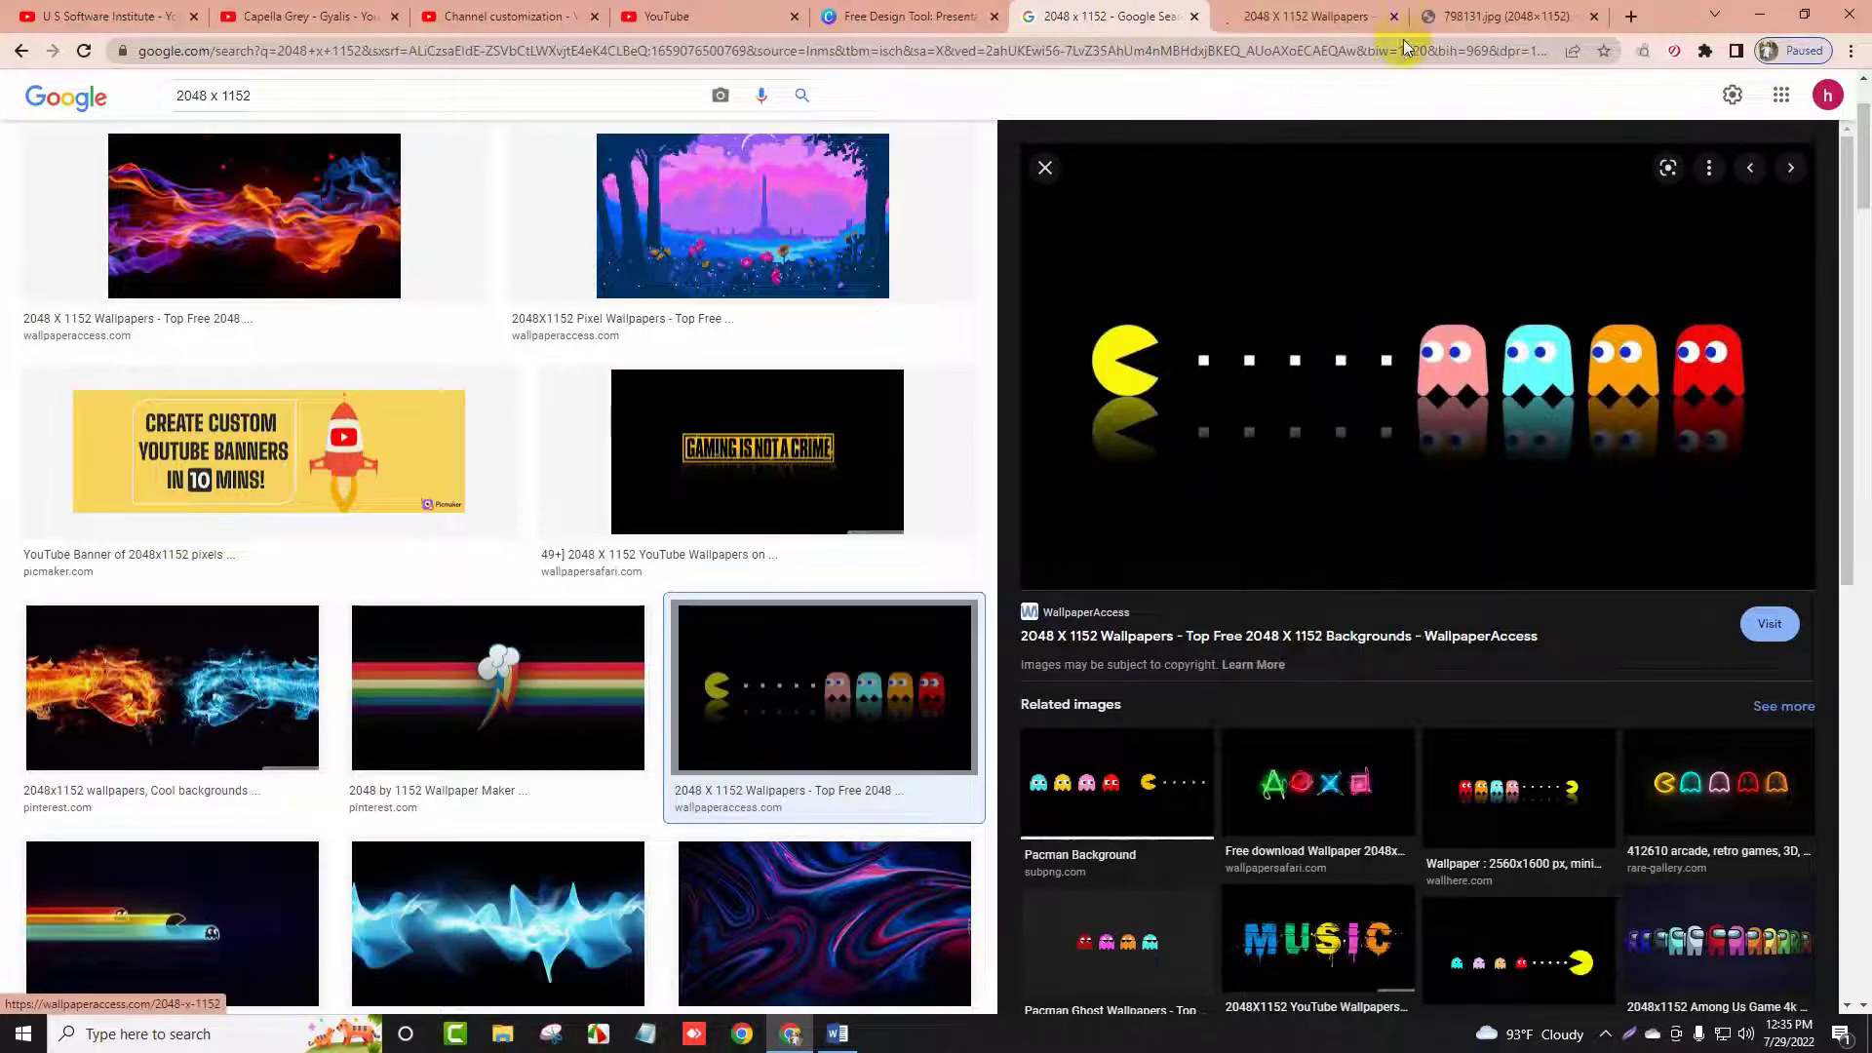
pyautogui.click(1375, 17)
pyautogui.scroll(-4, 775, 635)
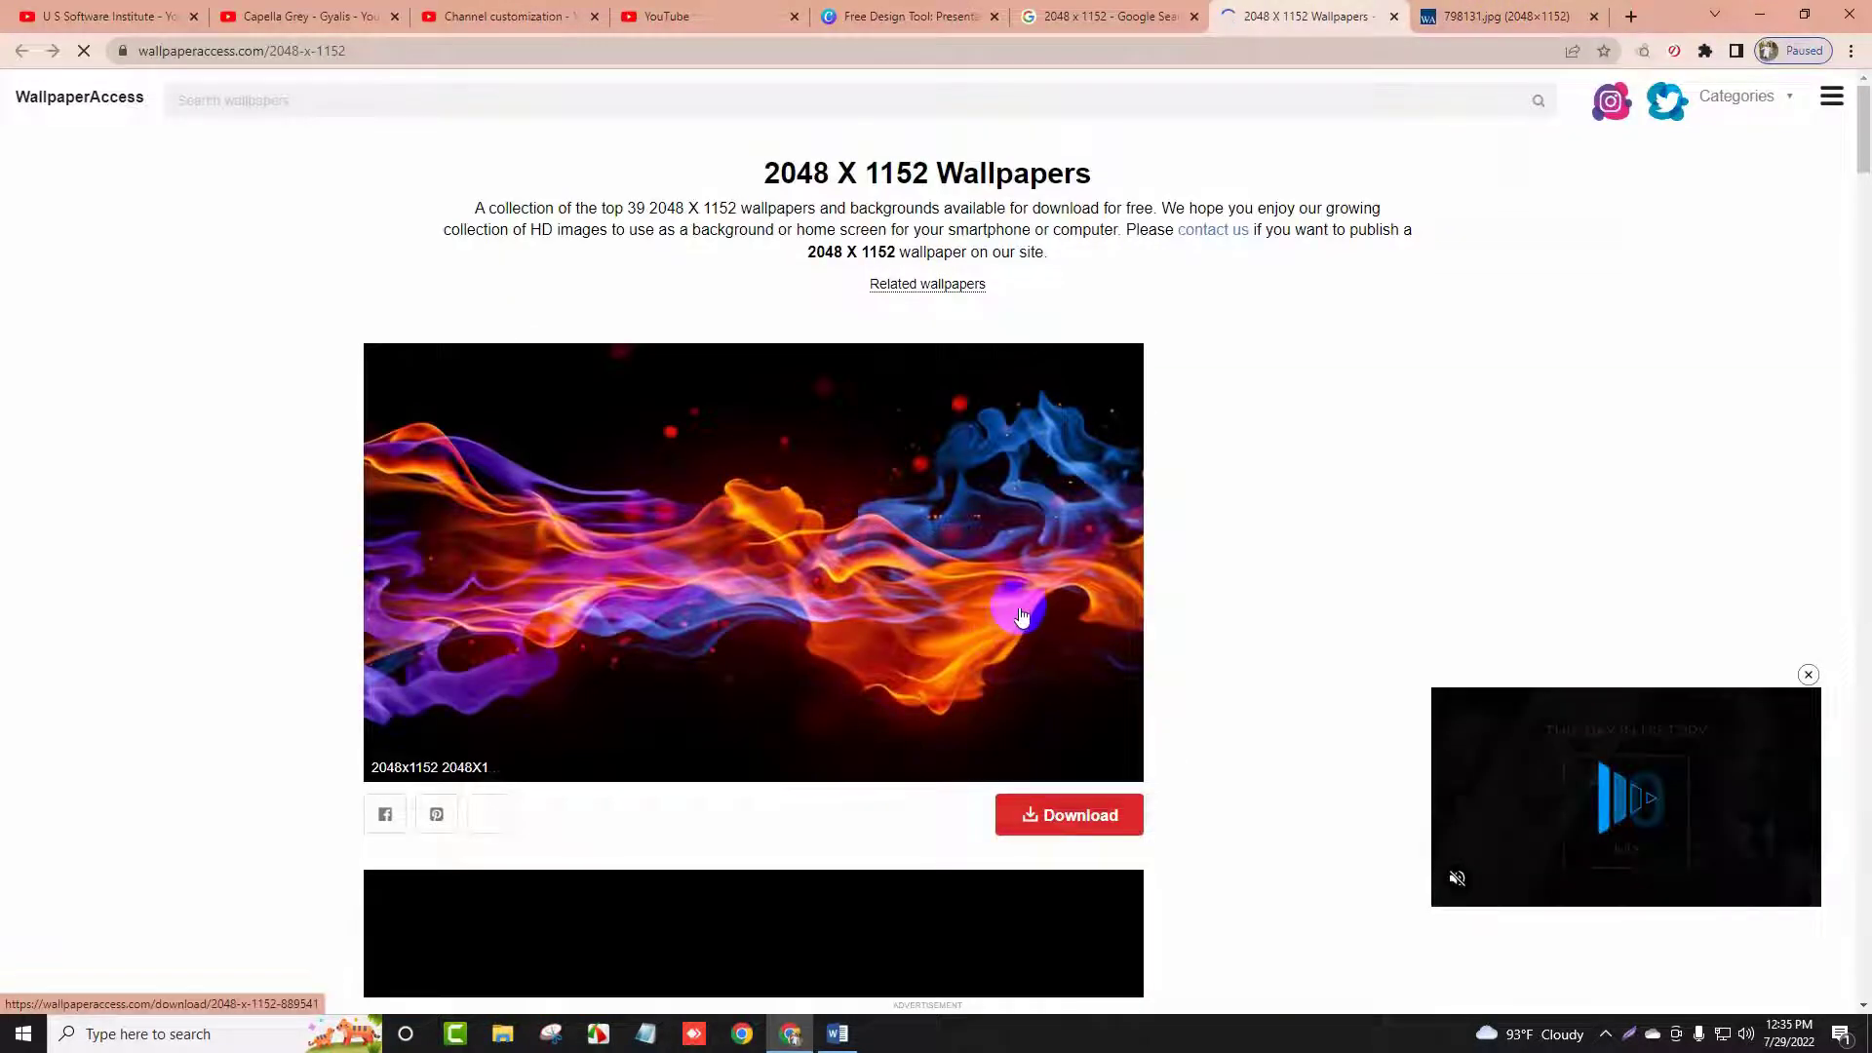
pyautogui.scroll(-7, 969, 702)
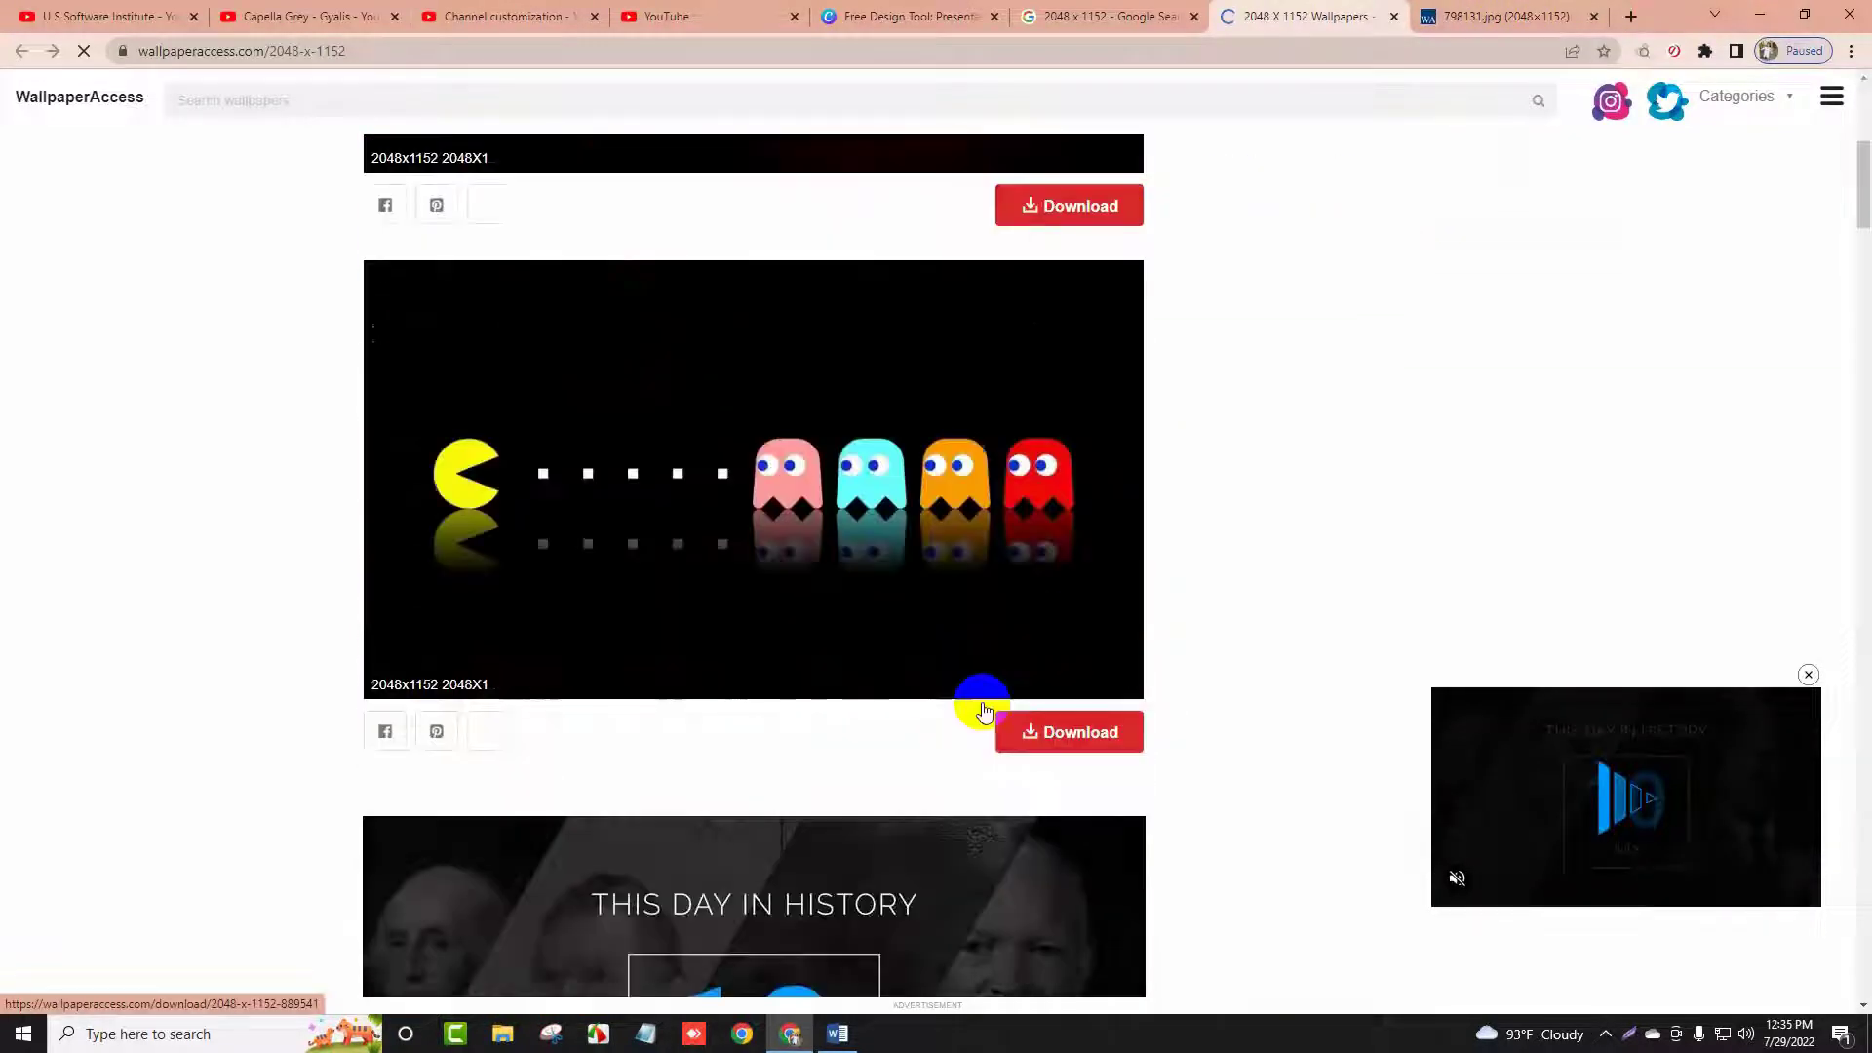
pyautogui.click(1039, 663)
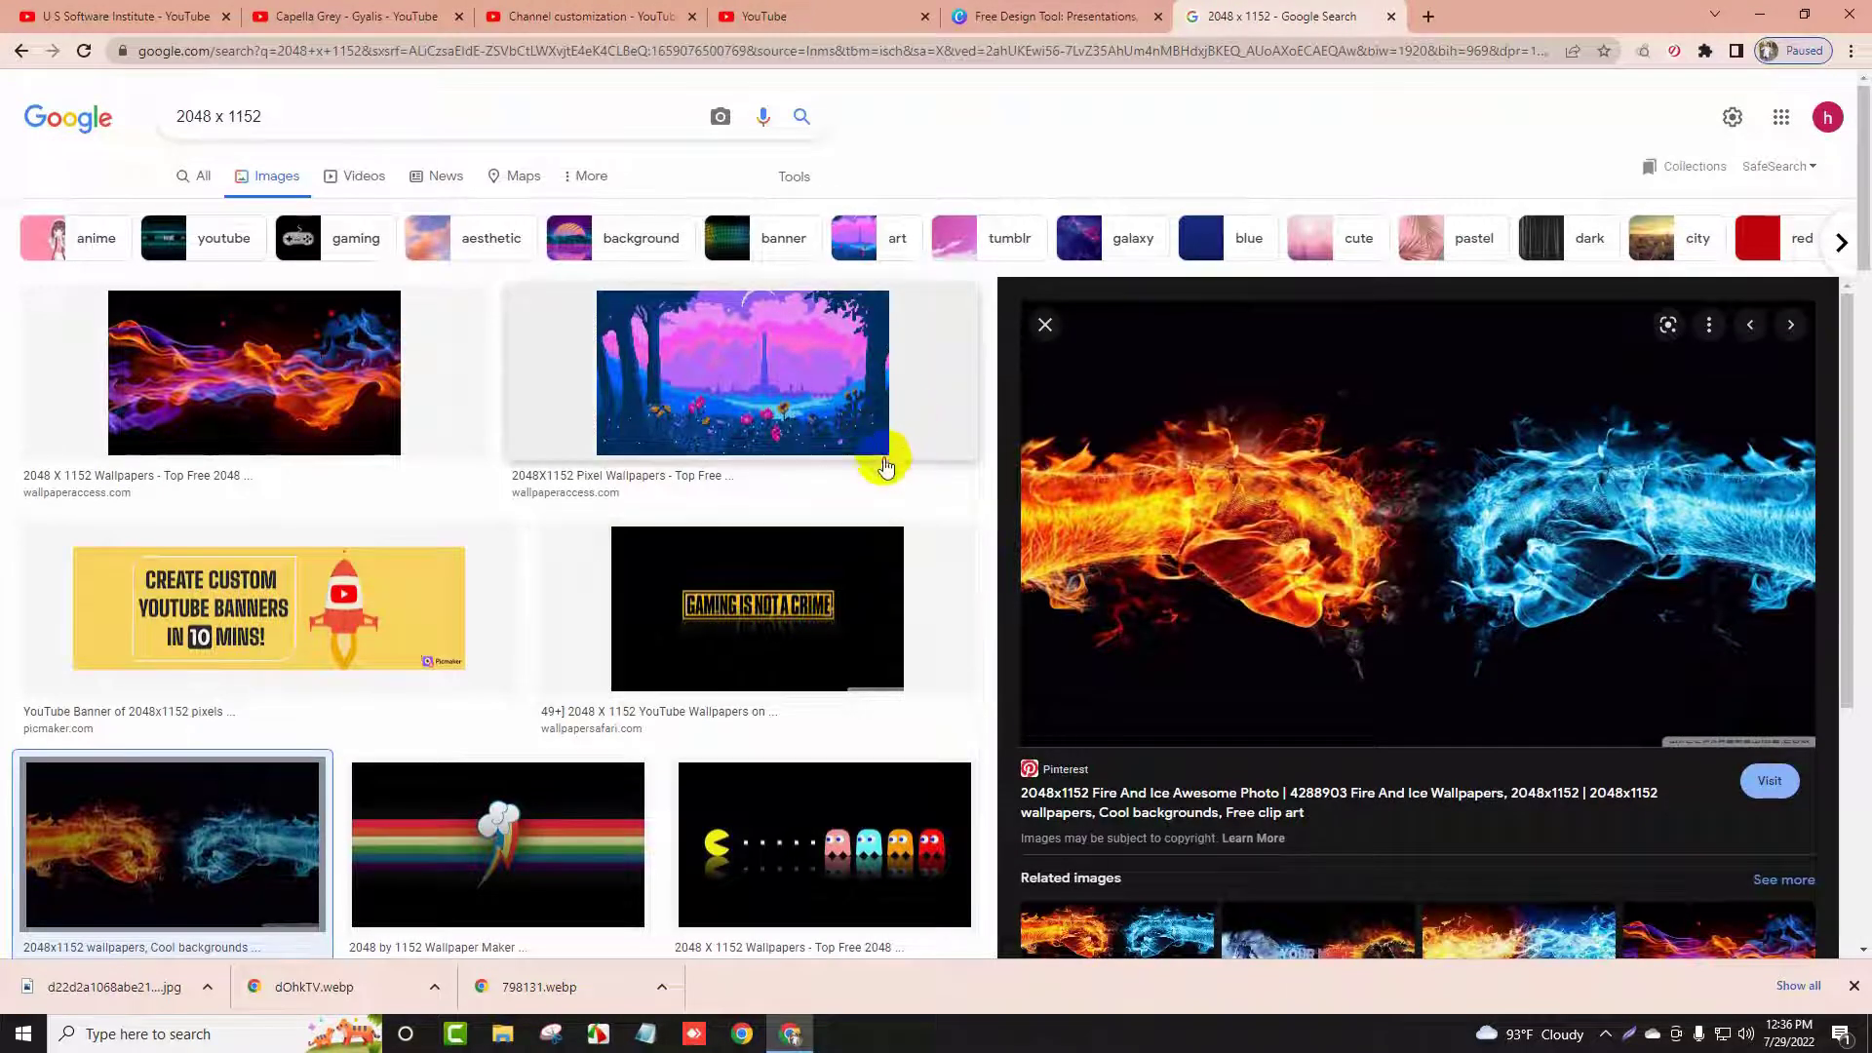
pyautogui.click(346, 12)
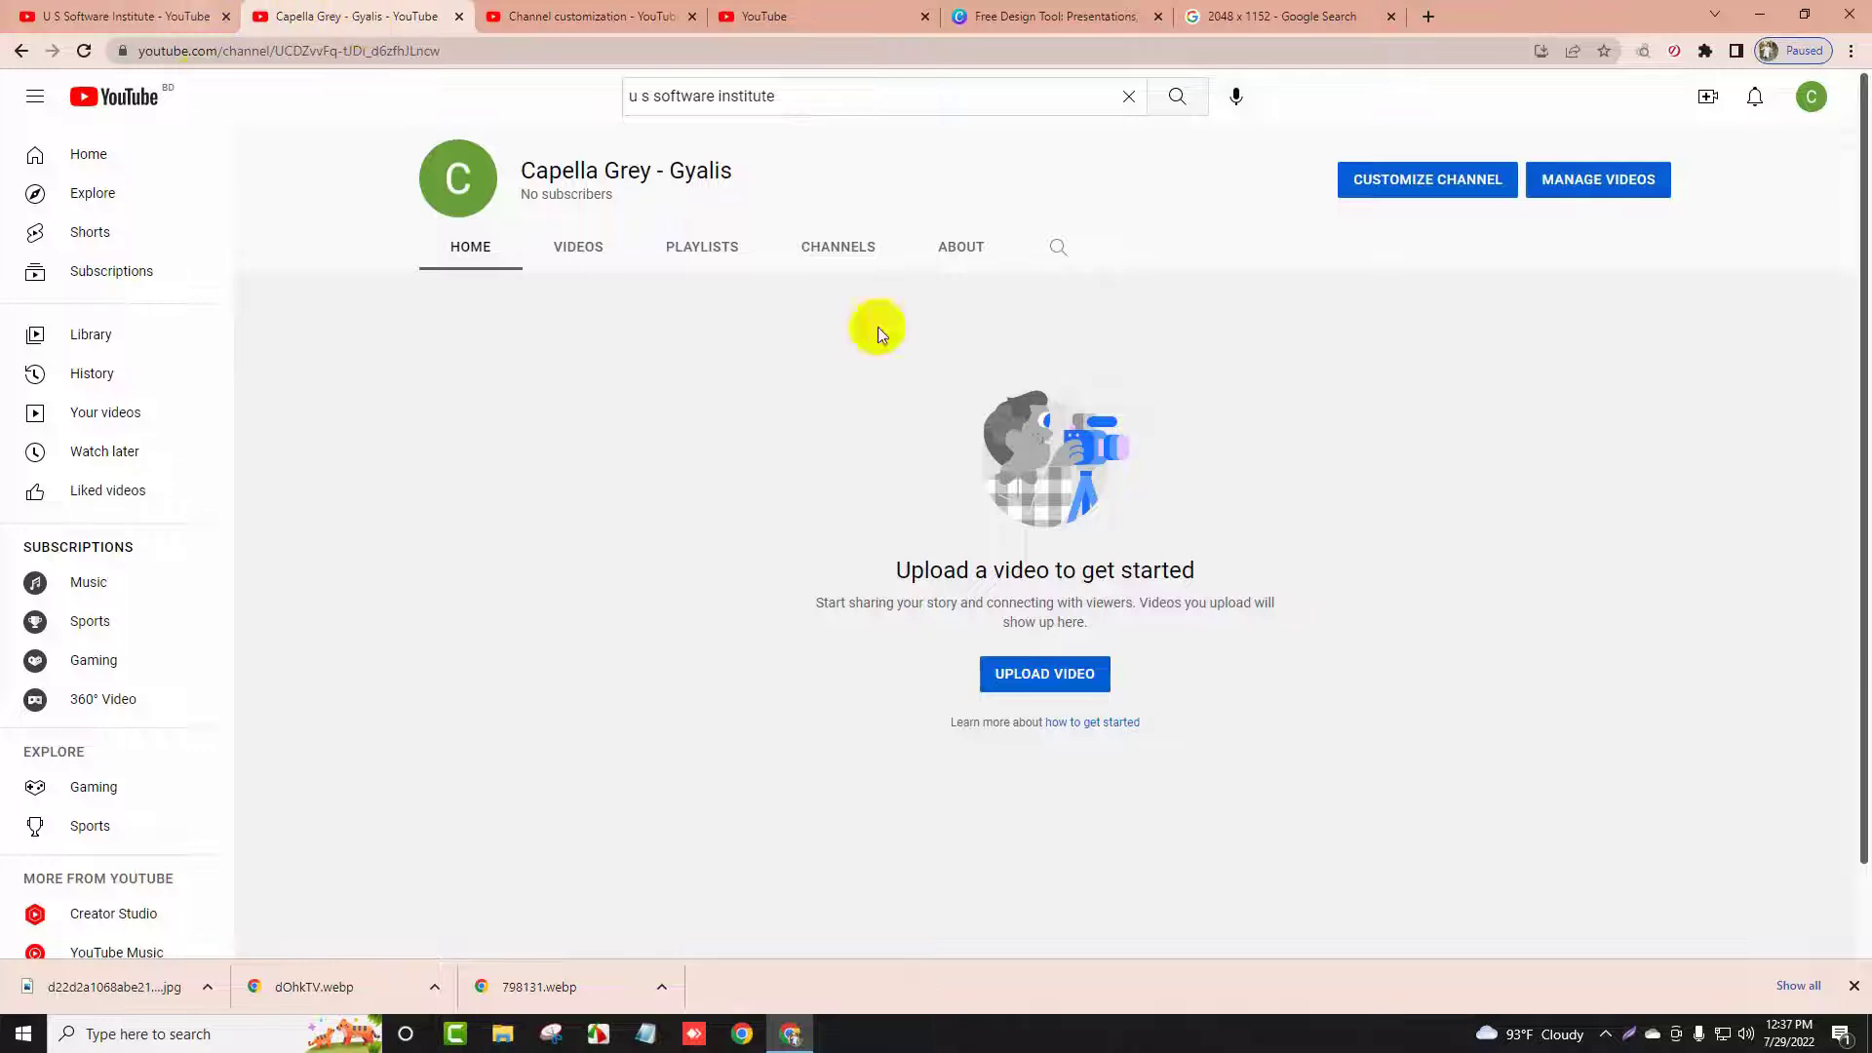
# Upload the Desktop image dOhkTV as the channel banner
pyautogui.click(600, 15)
pyautogui.scroll(-1, 605, 644)
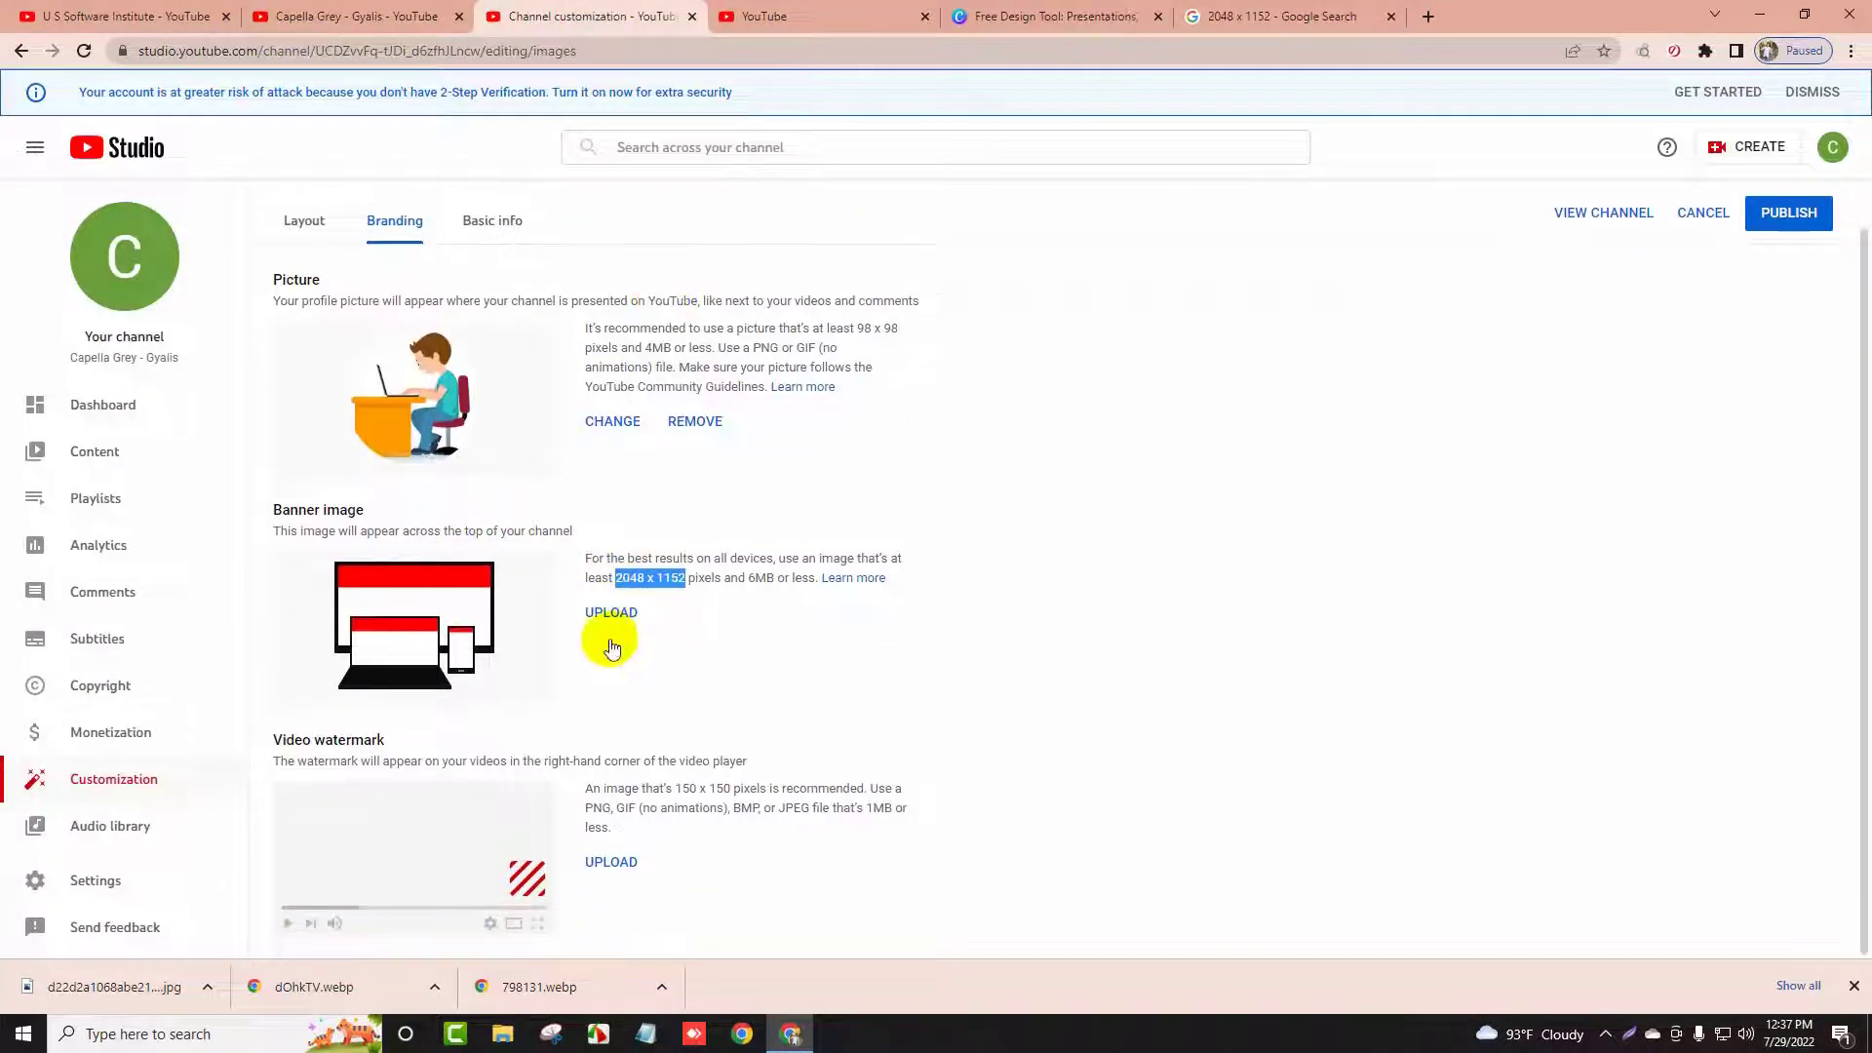
pyautogui.click(632, 620)
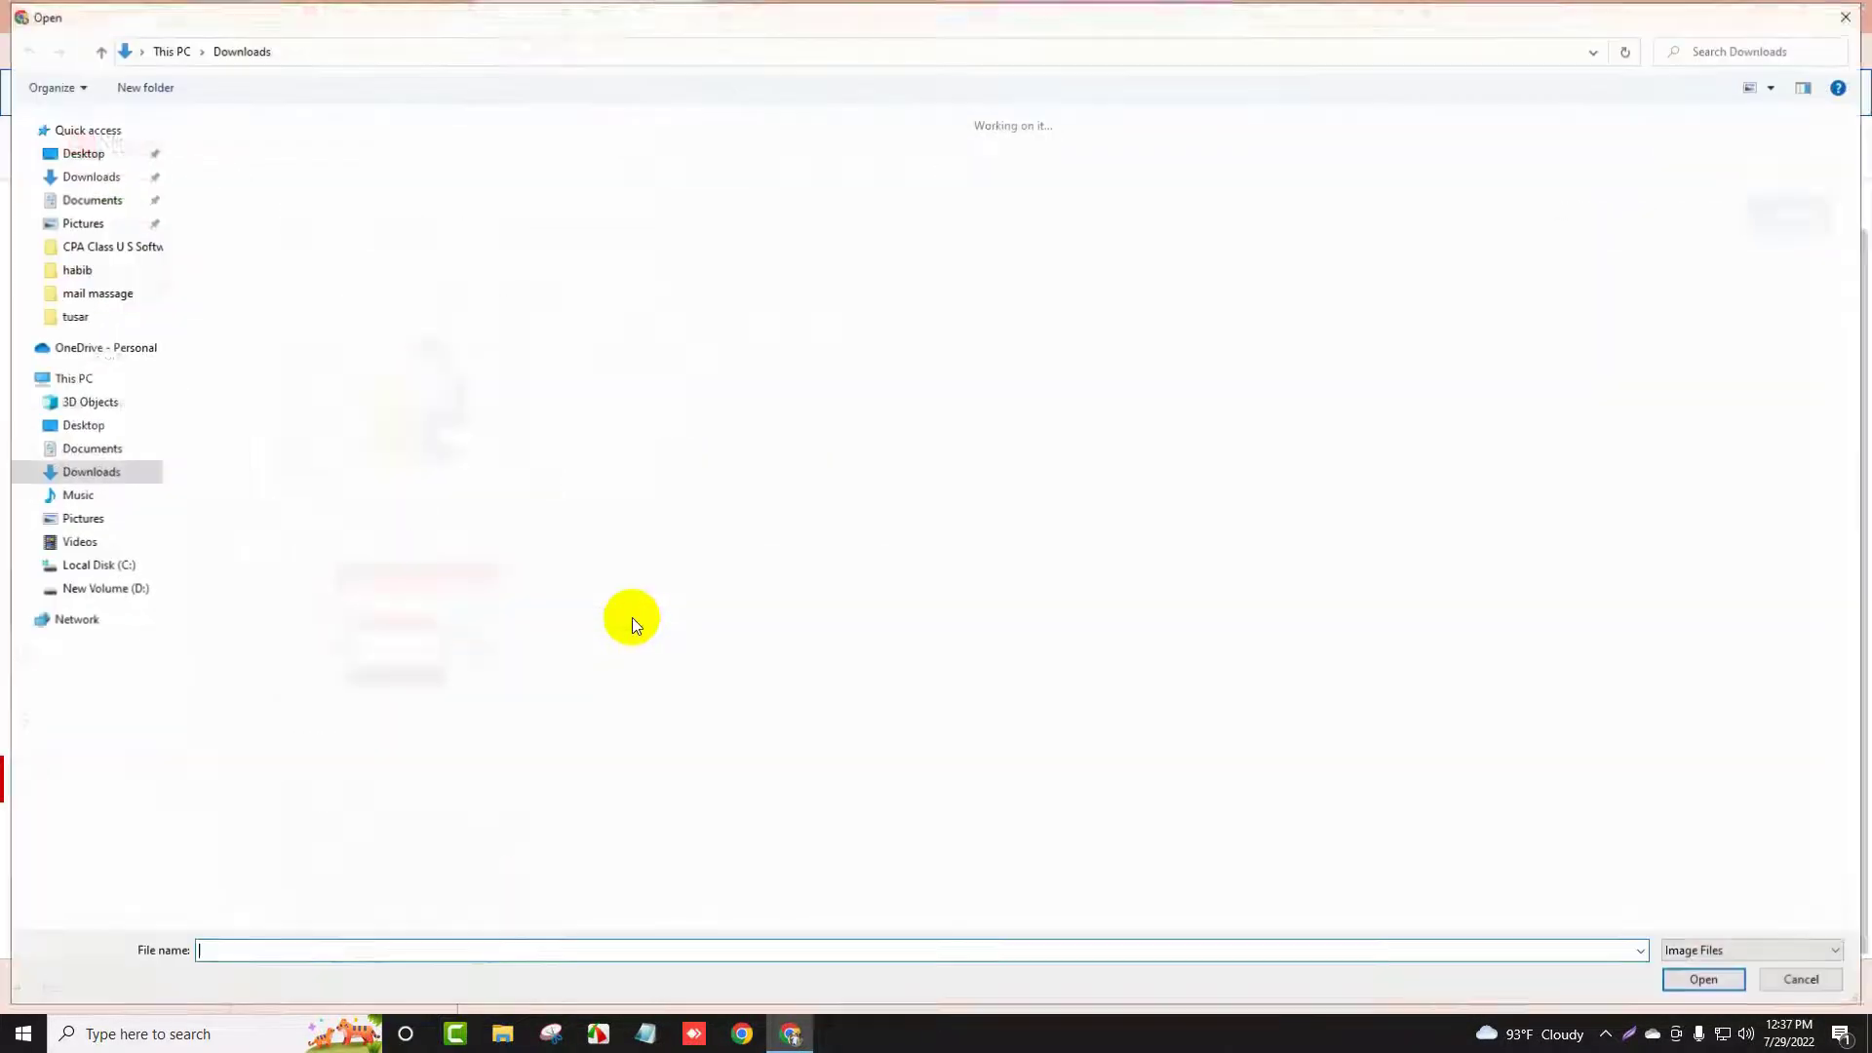
pyautogui.click(89, 154)
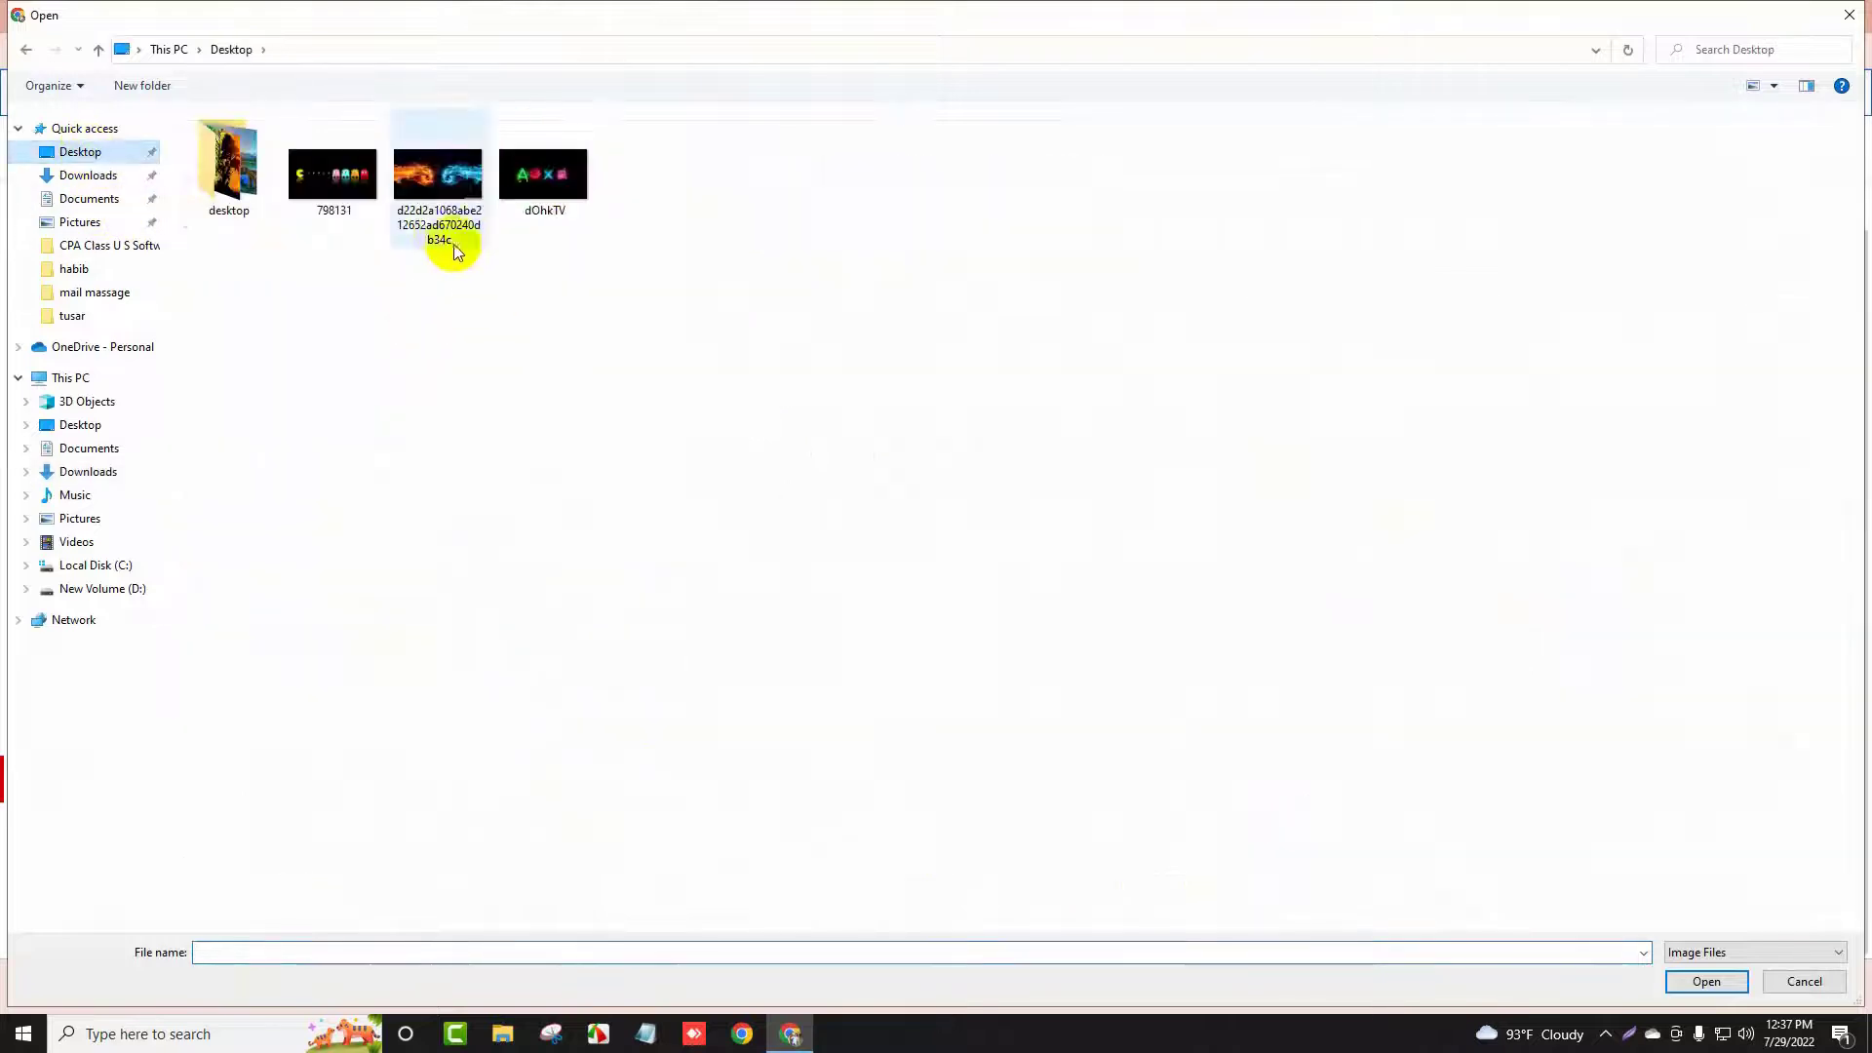
pyautogui.click(552, 192)
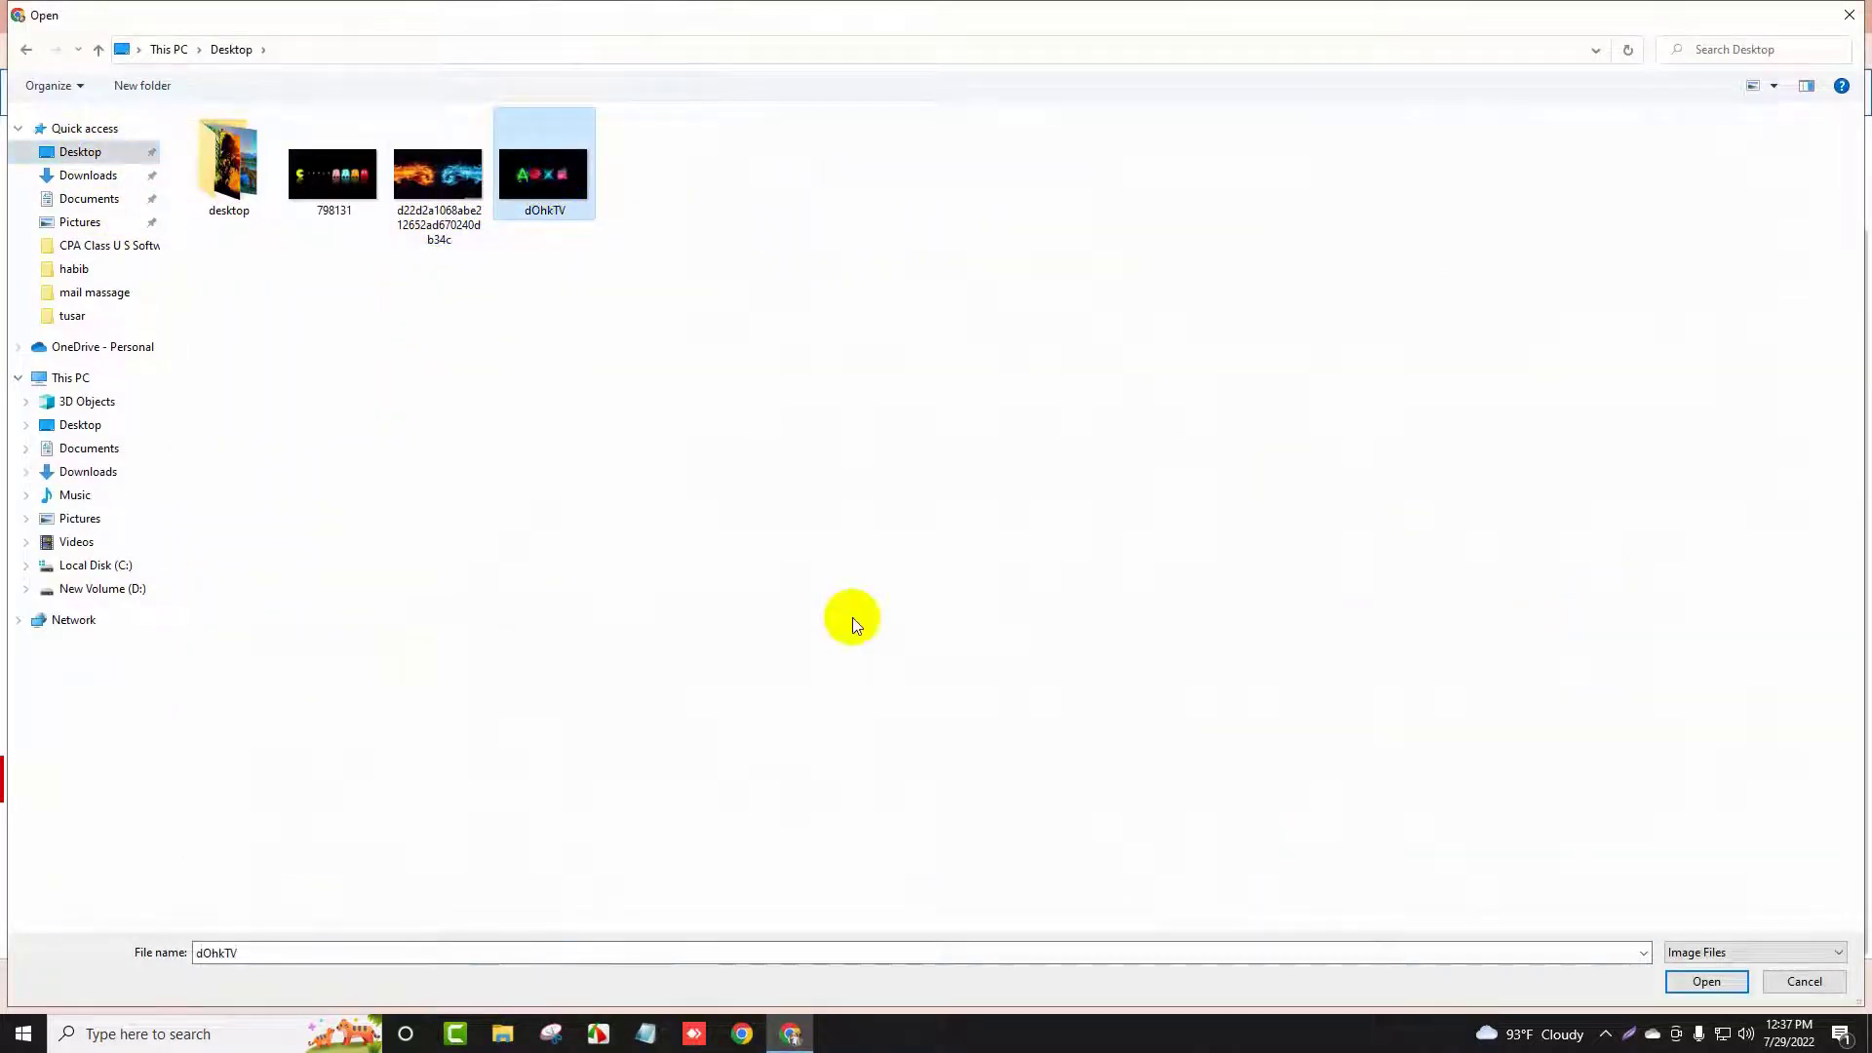
pyautogui.click(1705, 982)
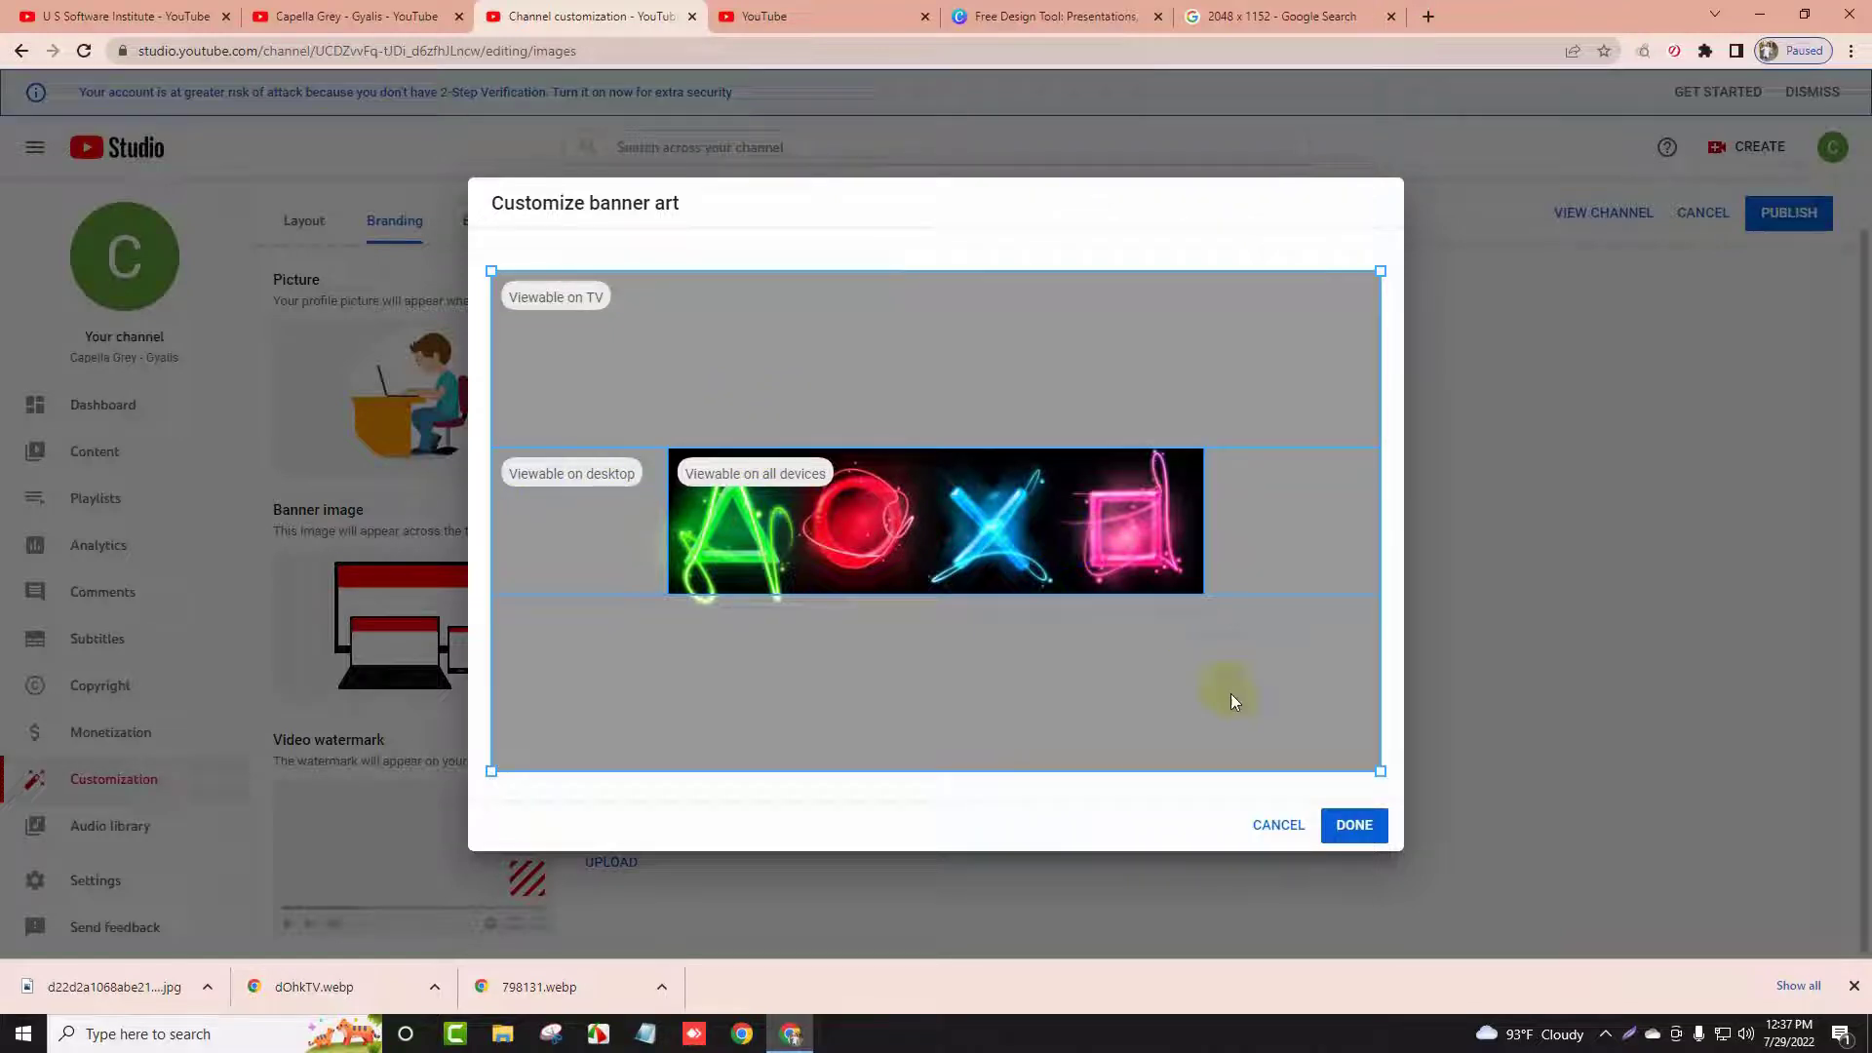
# Confirm the neon-symbol banner crop, then highlight the Video watermark heading
pyautogui.click(1364, 828)
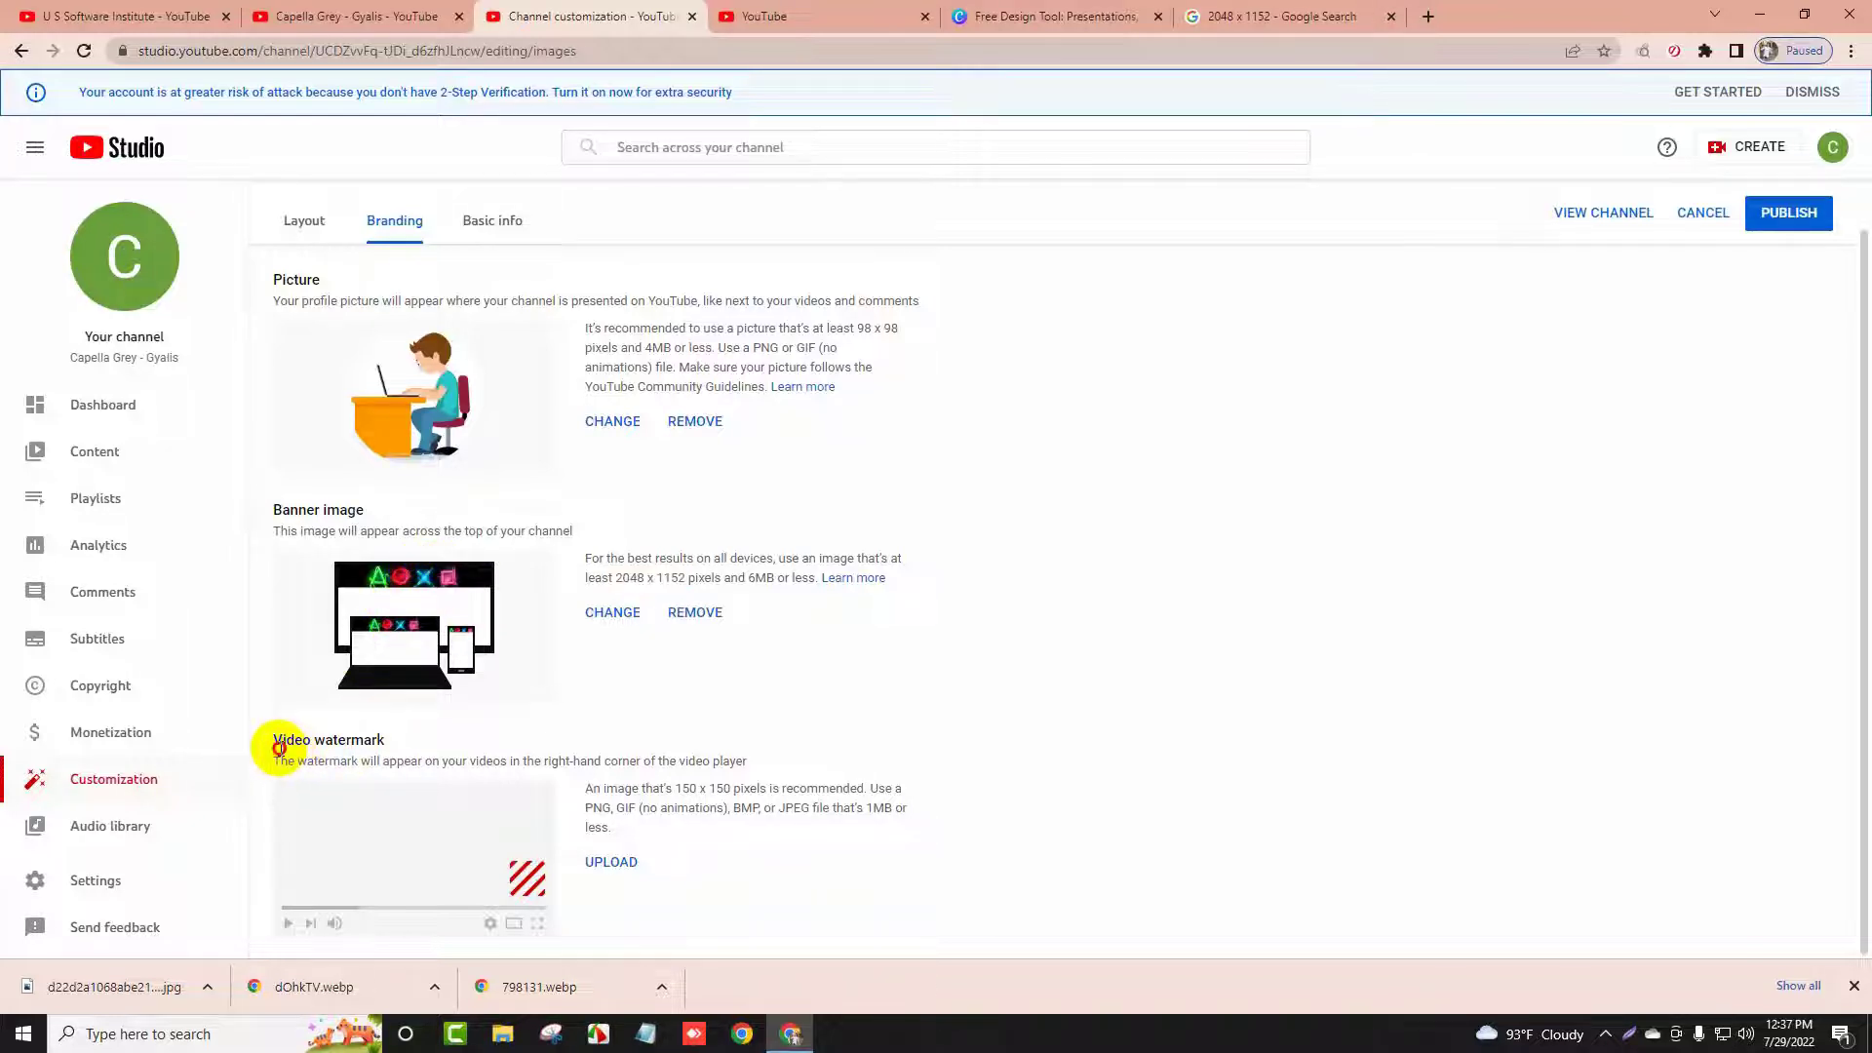
pyautogui.moveTo(279, 747); pyautogui.dragTo(496, 752)
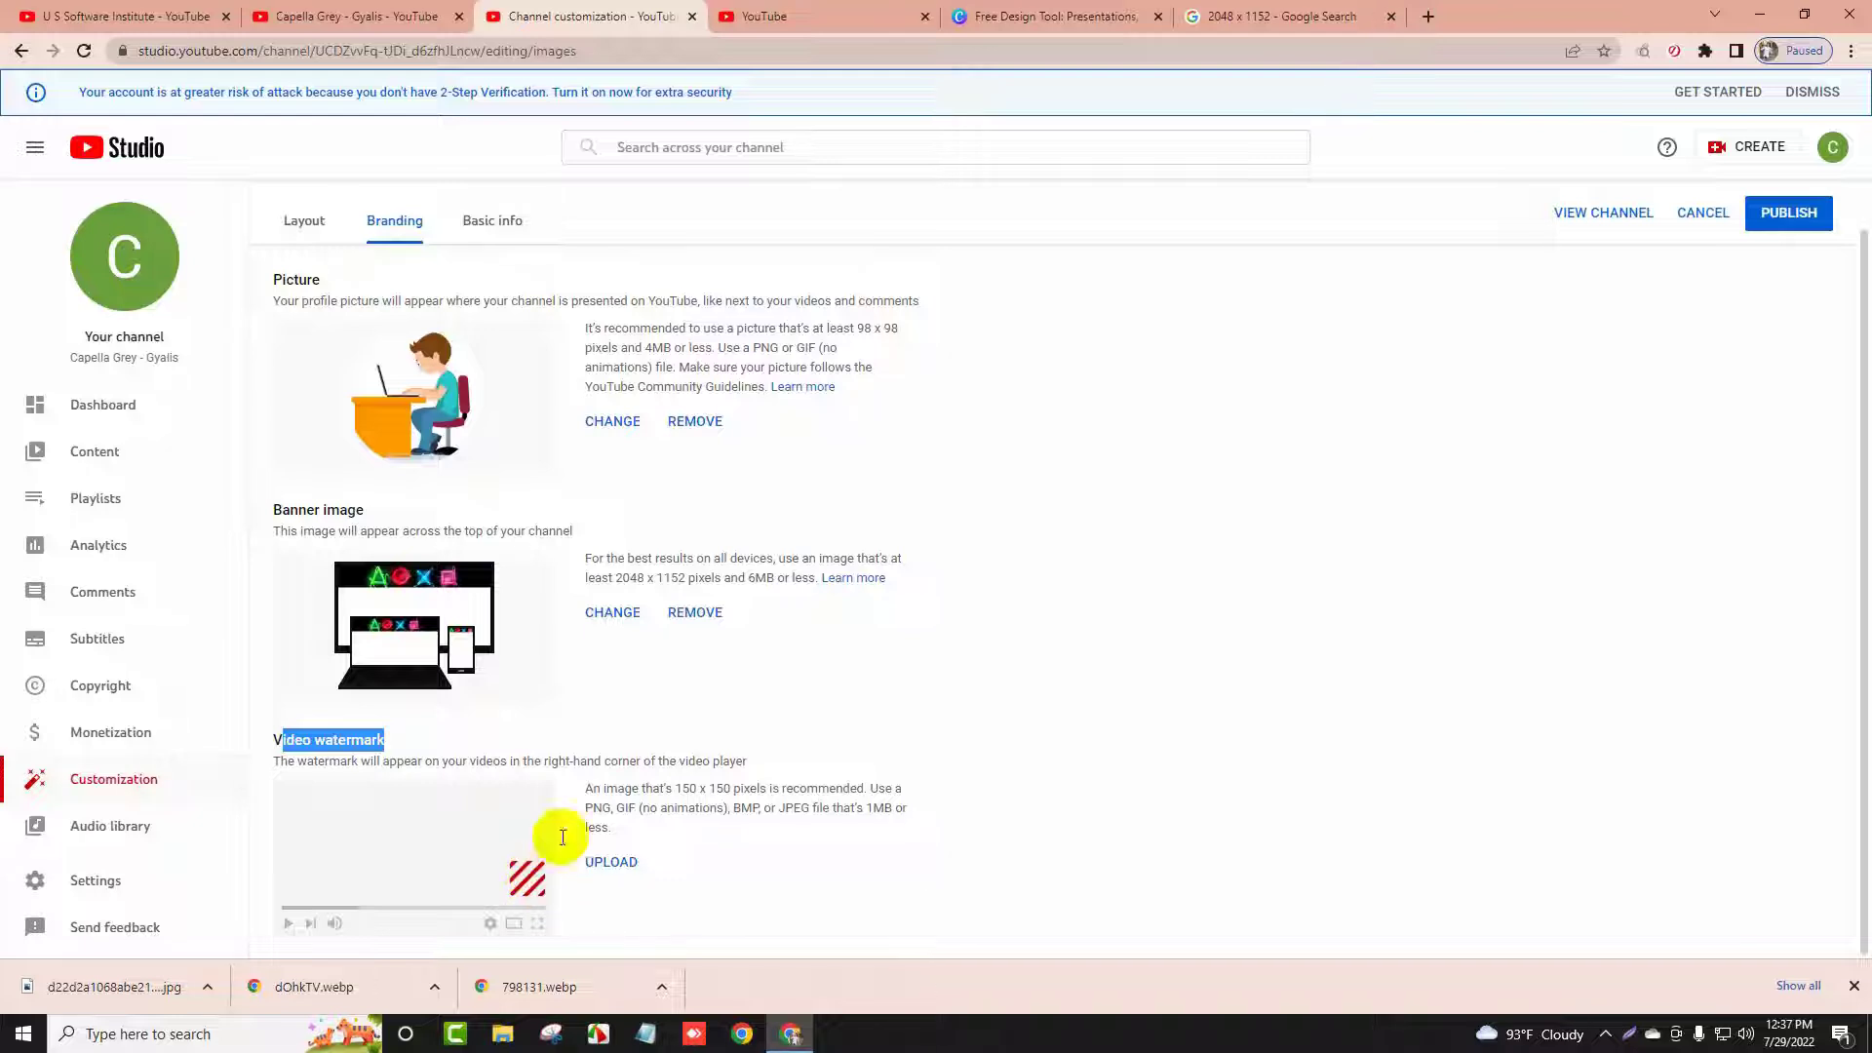
# Search Google Images for a subscribe banner from the suggestions
pyautogui.click(1233, 8)
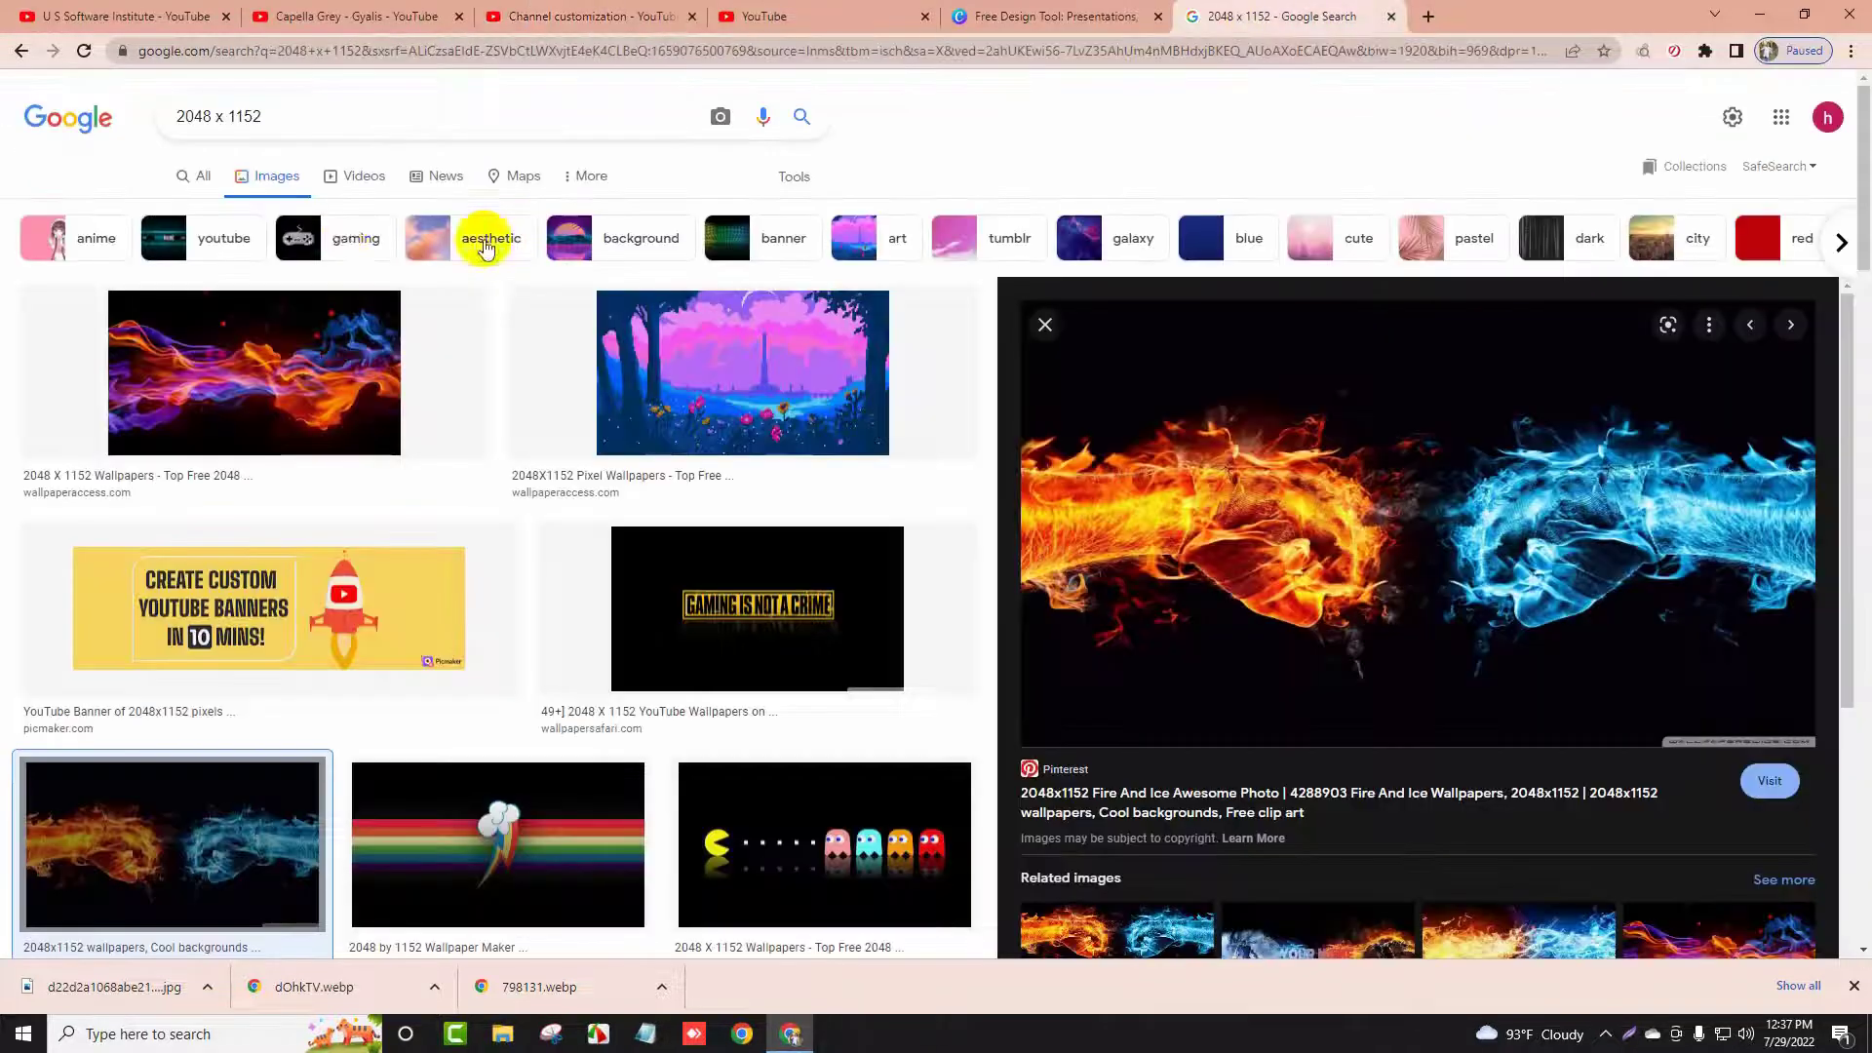
pyautogui.tripleClick(263, 116)
pyautogui.write('su')
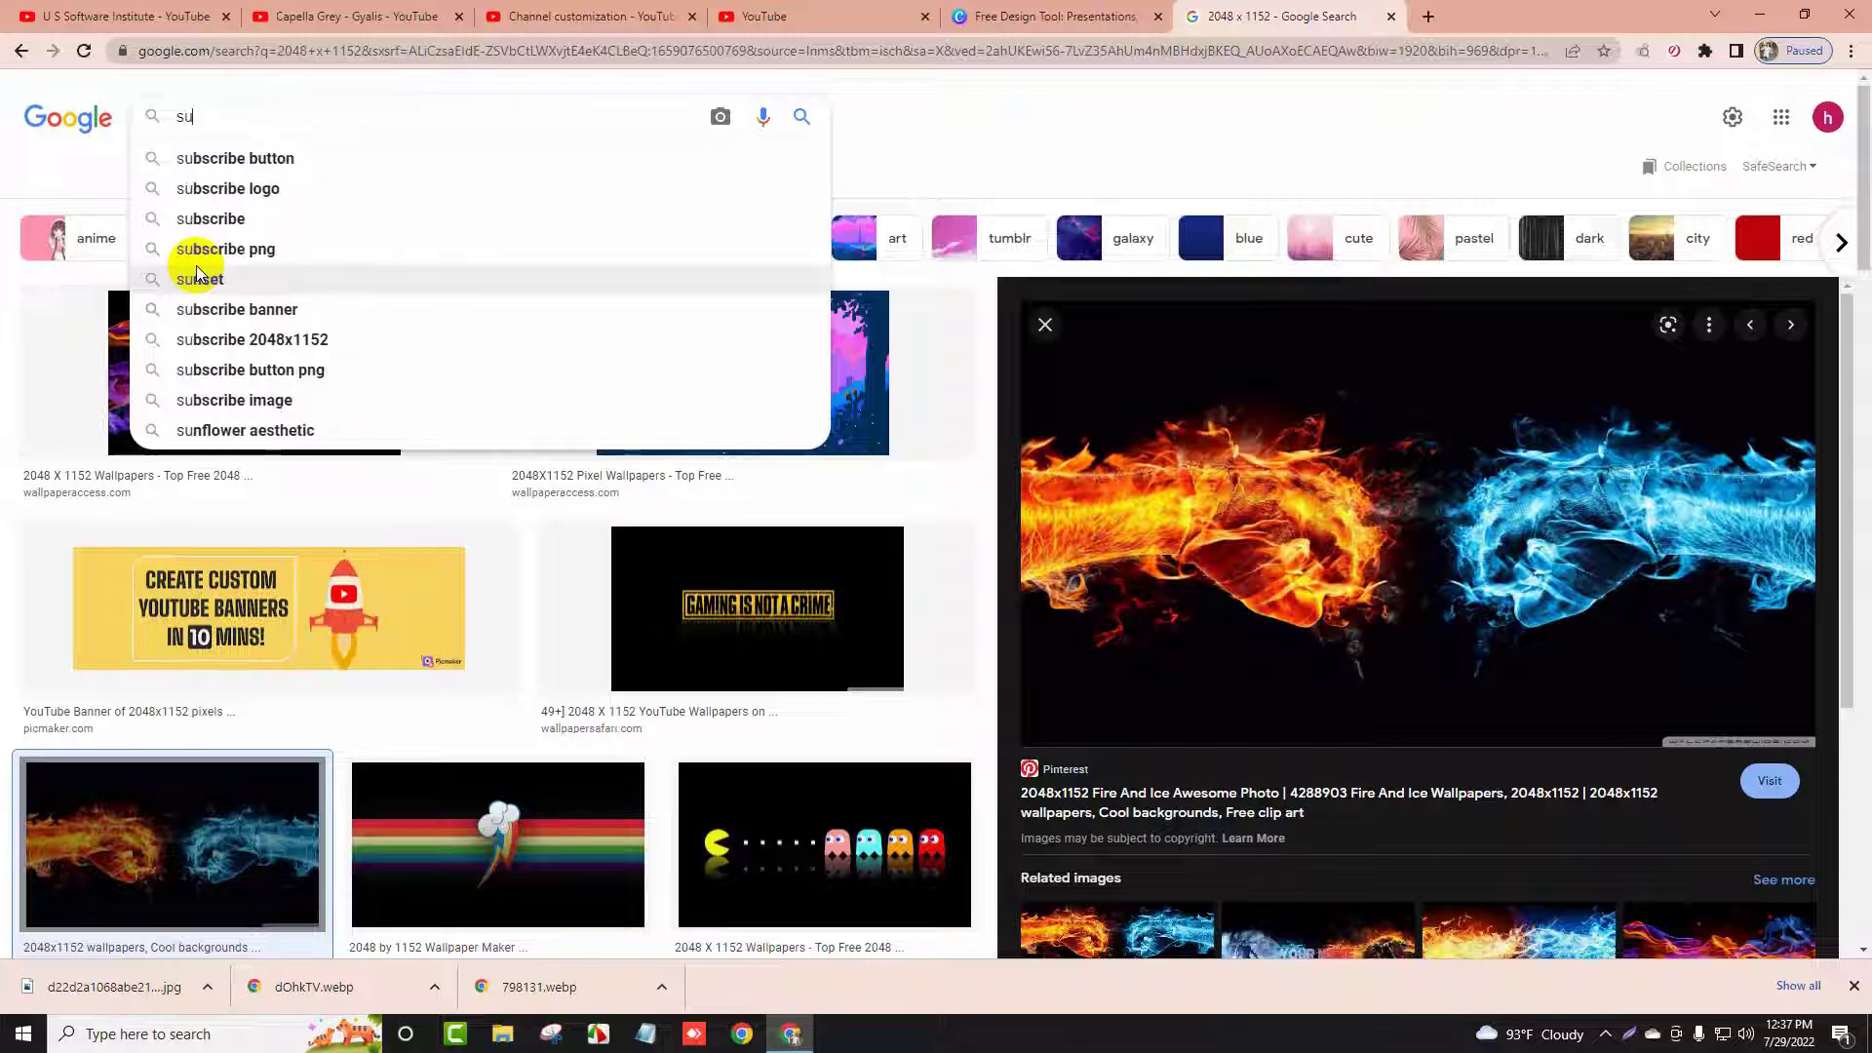
pyautogui.press('Down')
pyautogui.press('Return')
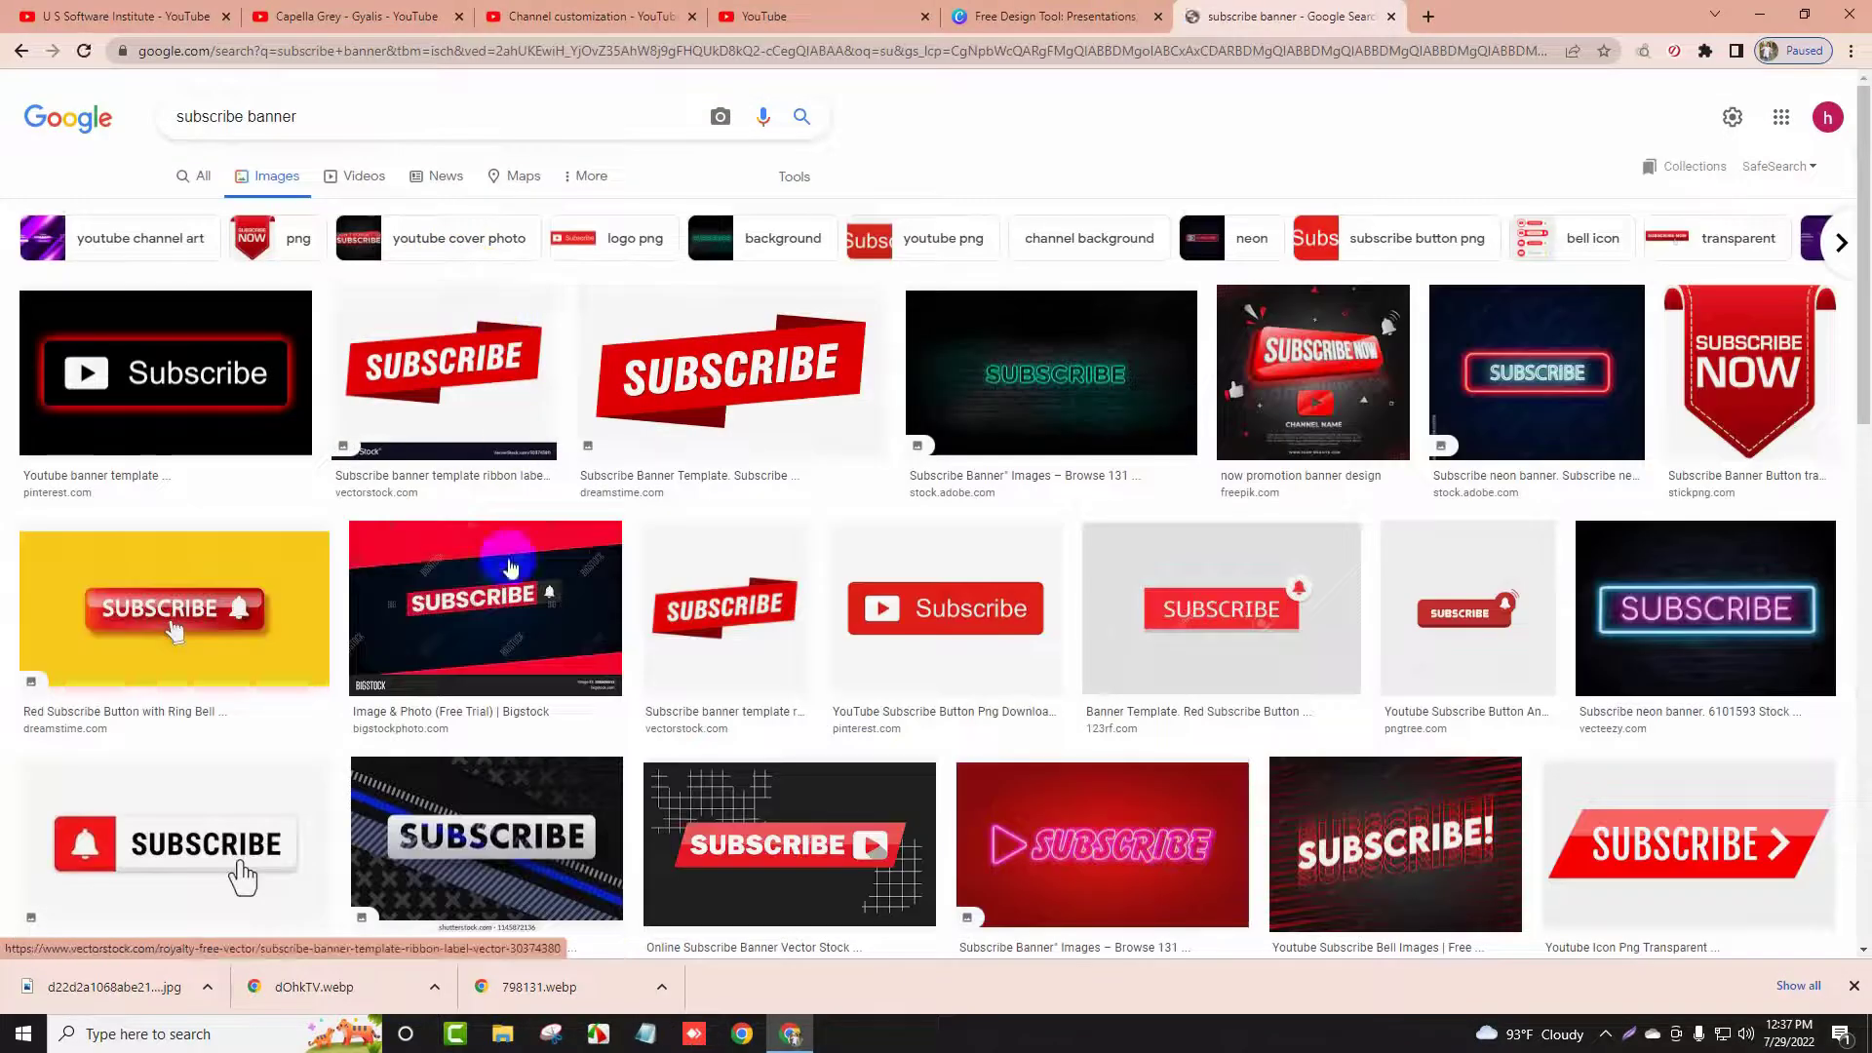
# Save the full-size red Subscribe NOW banner as a PNG on the Desktop
pyautogui.click(1675, 361)
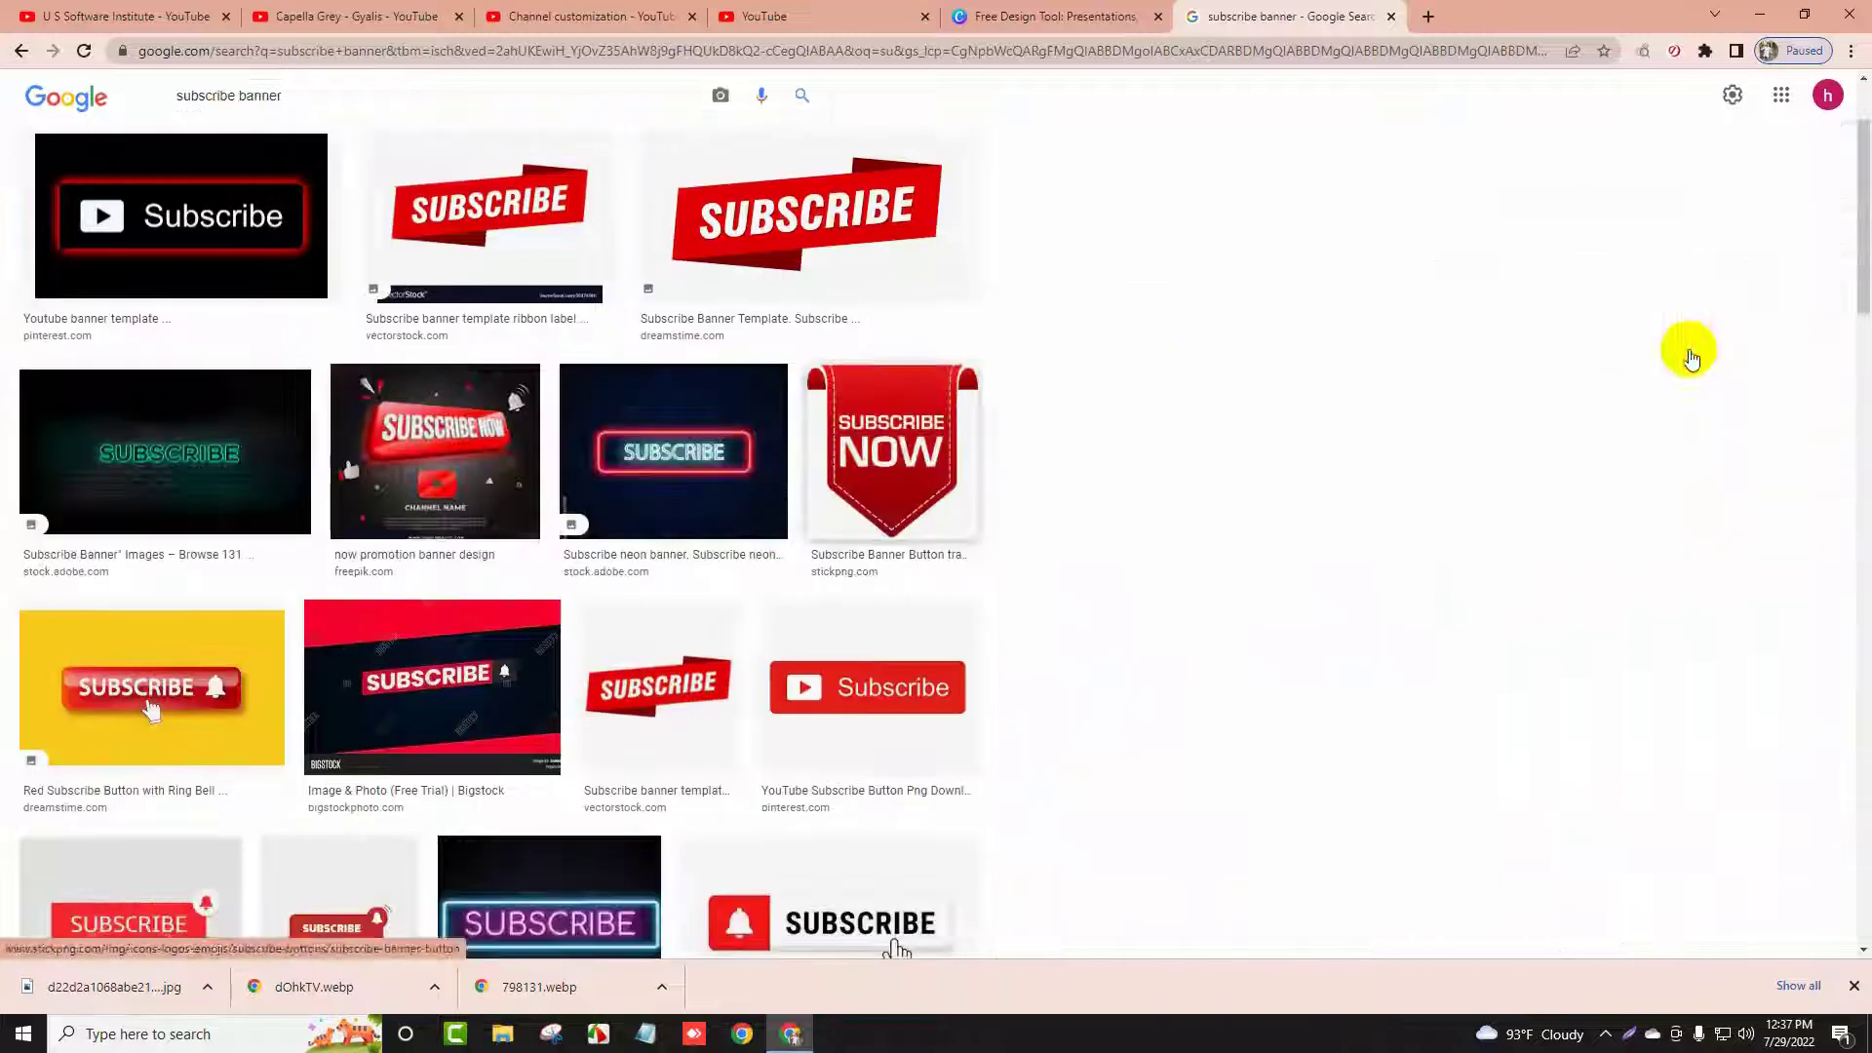
pyautogui.rightClick(1209, 503)
pyautogui.click(1285, 658)
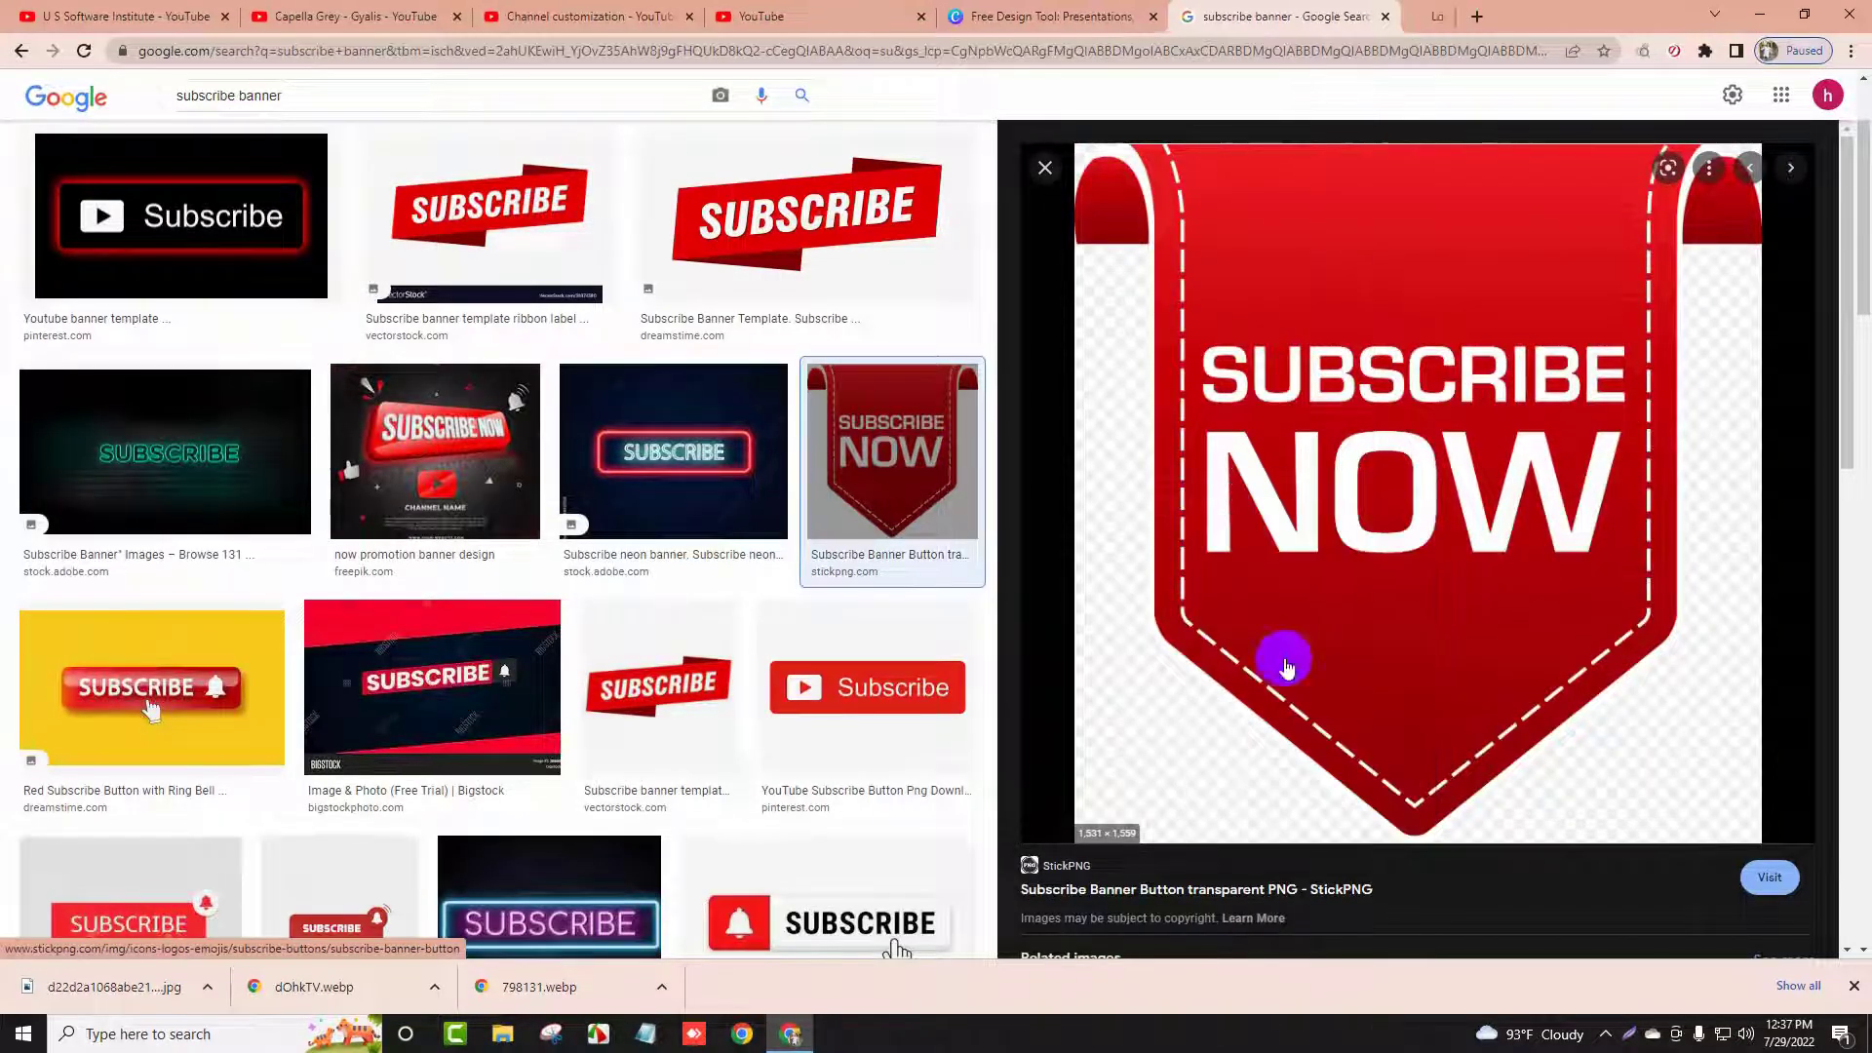
pyautogui.click(1443, 17)
pyautogui.rightClick(938, 505)
pyautogui.click(1005, 539)
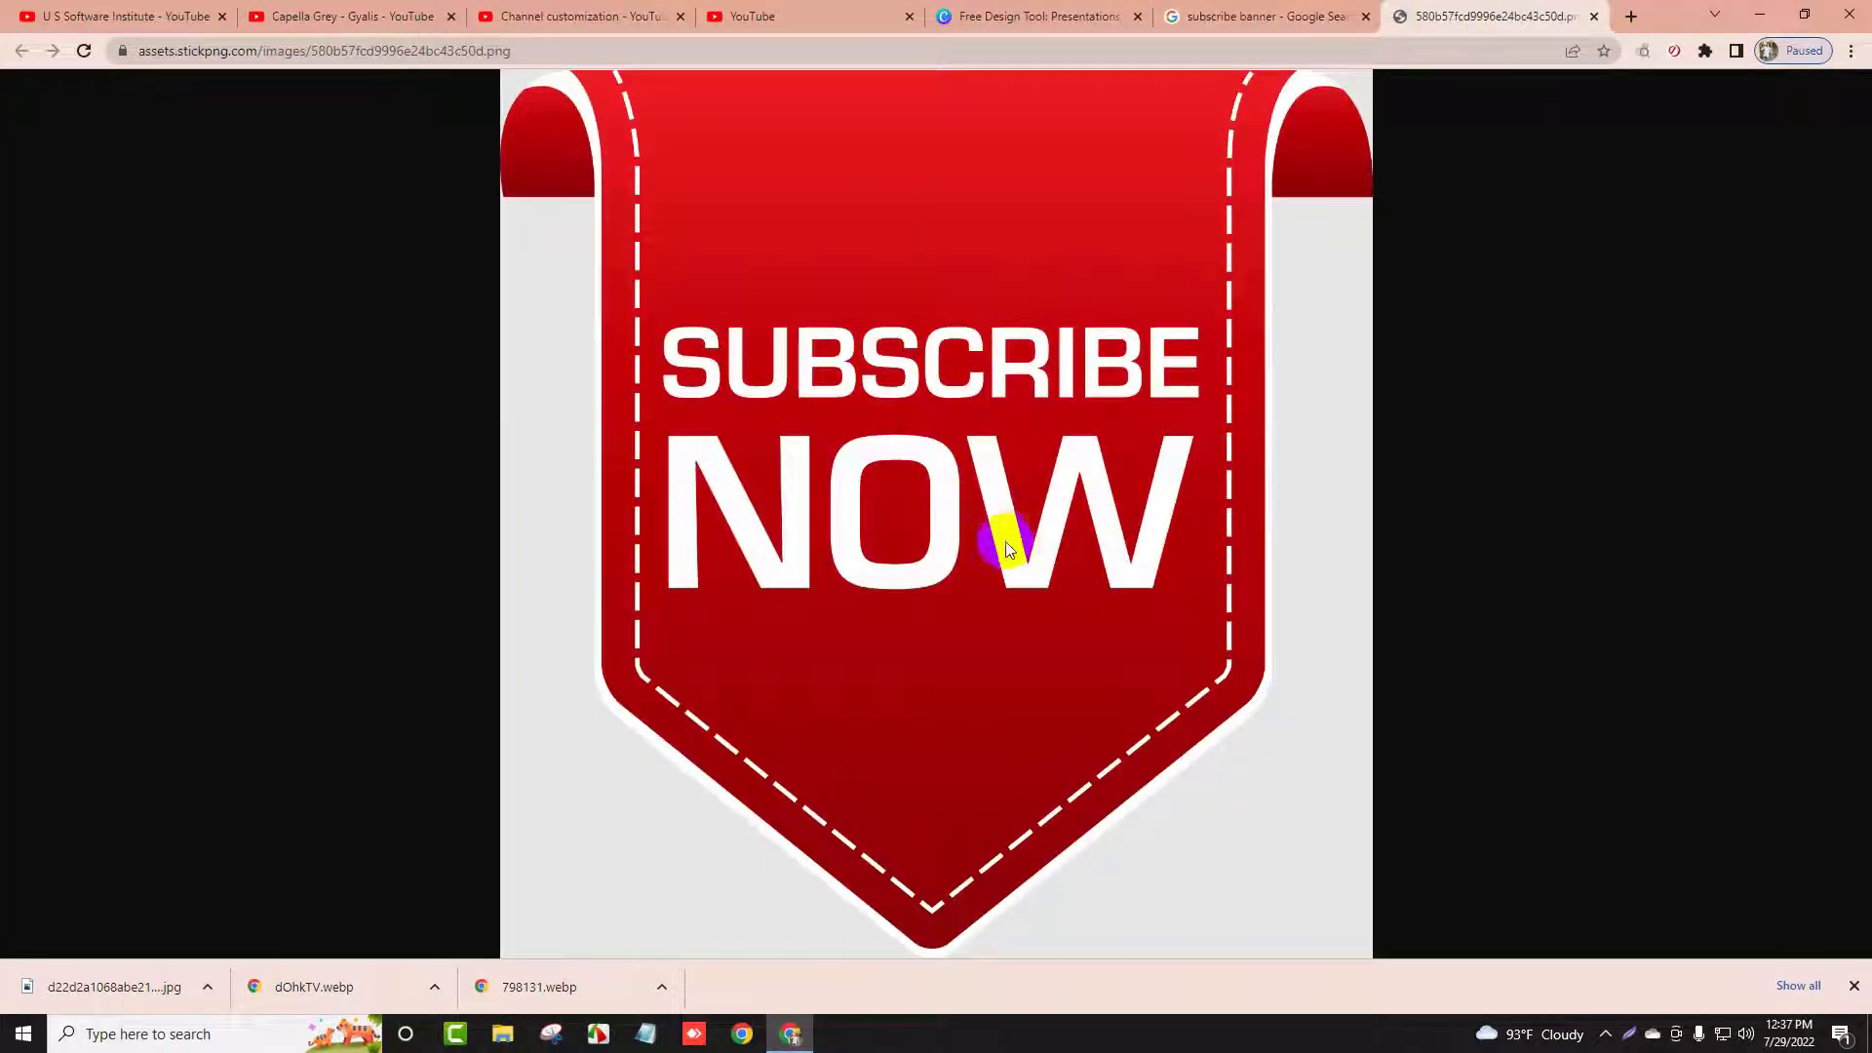
pyautogui.click(75, 153)
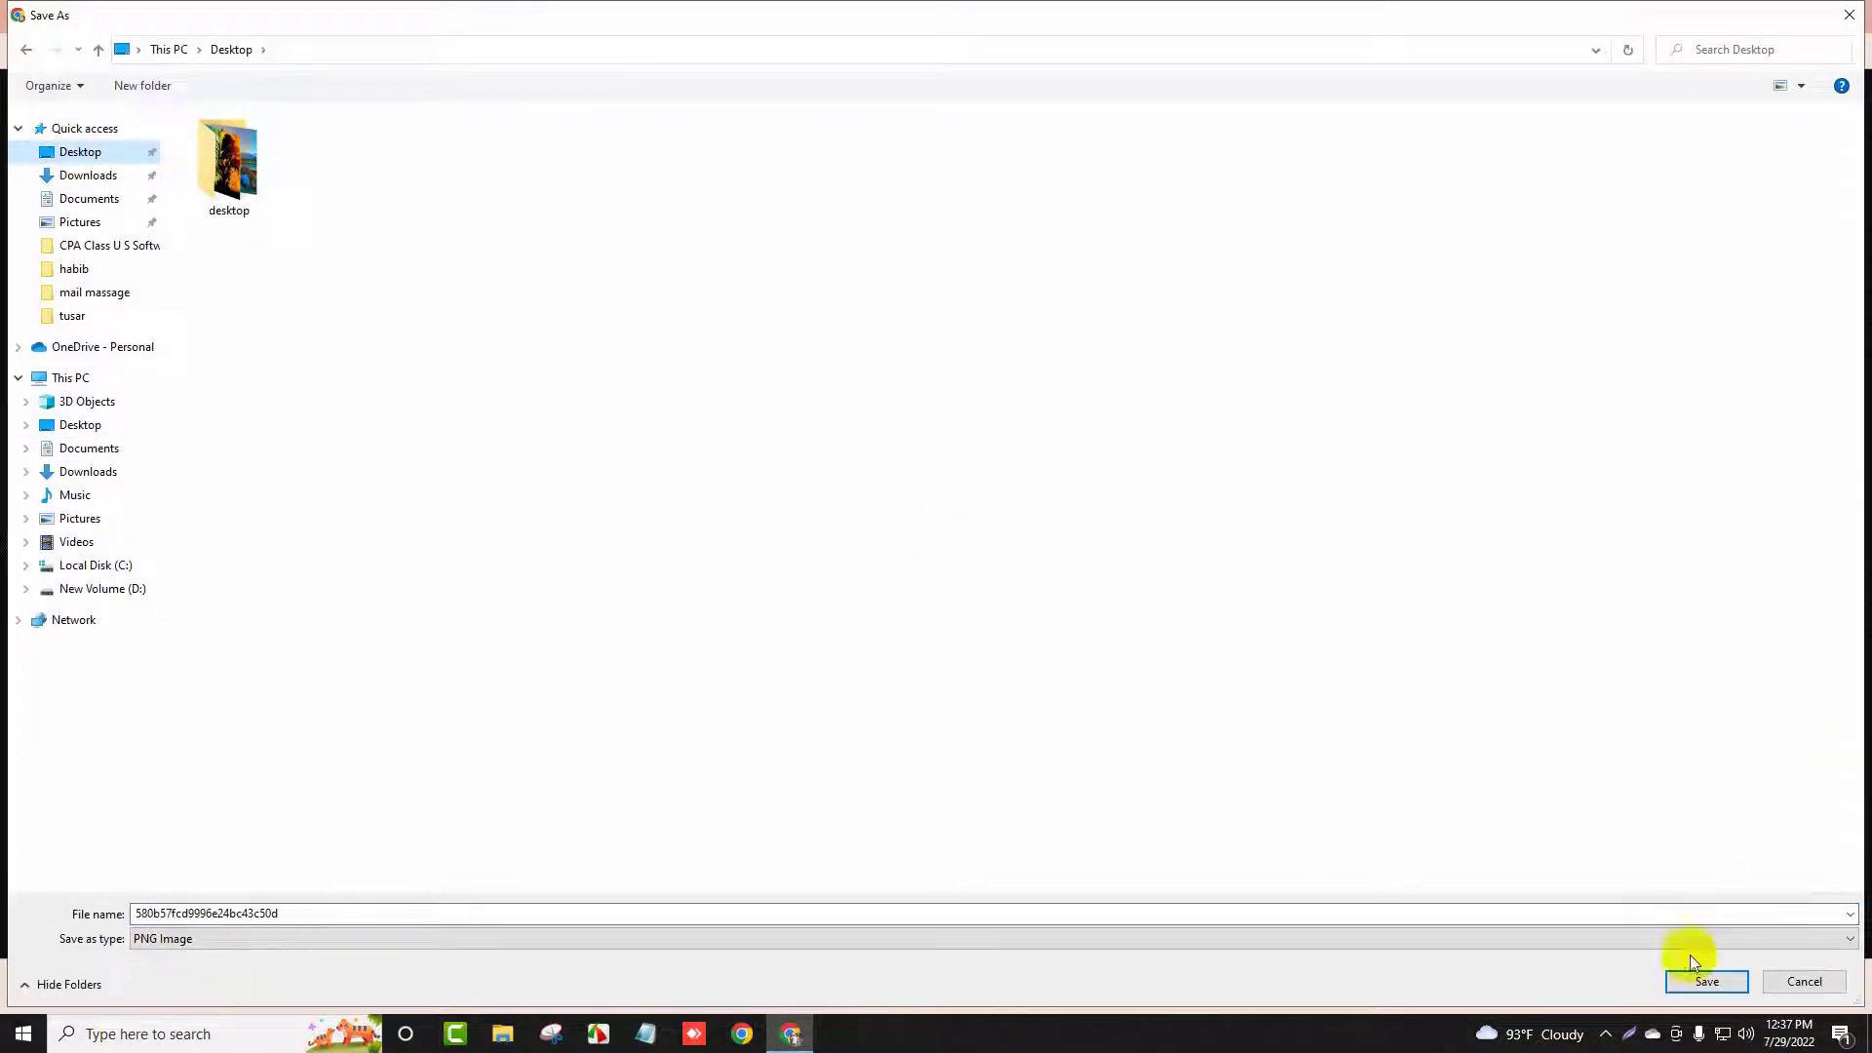
pyautogui.click(1707, 983)
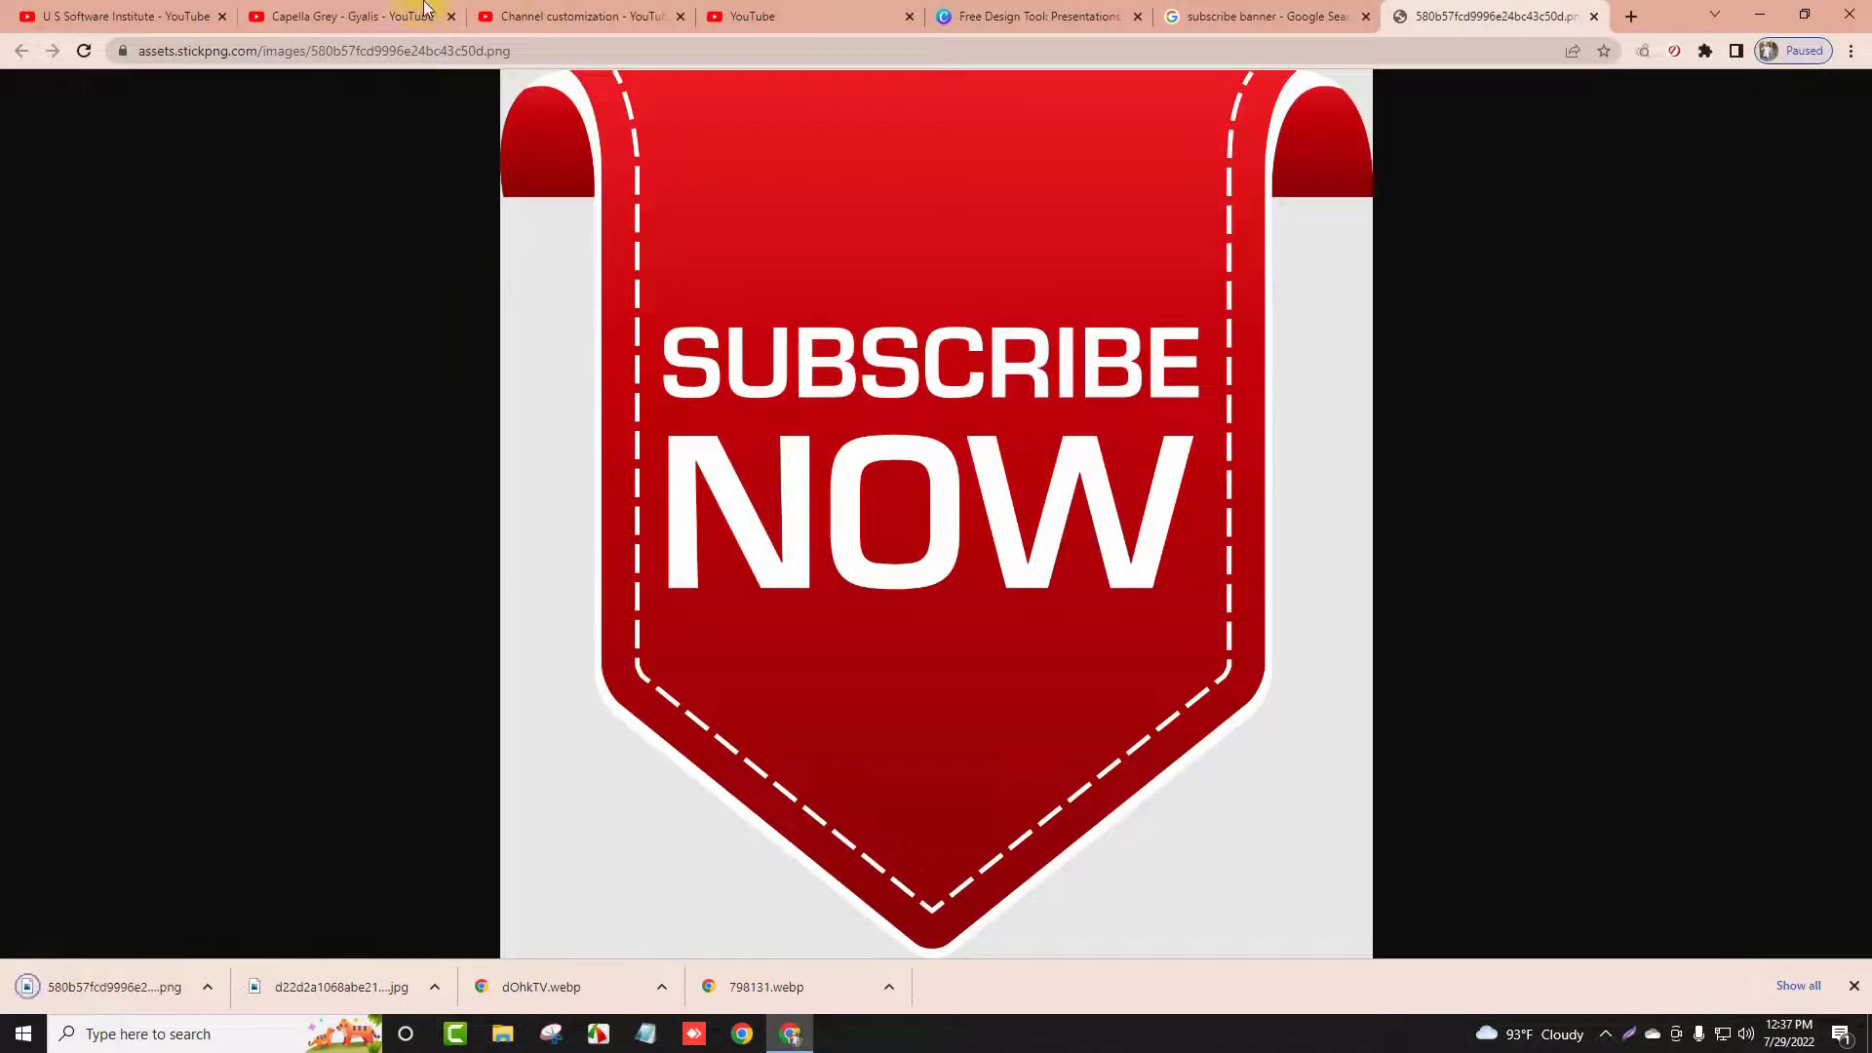
pyautogui.click(329, 14)
pyautogui.click(125, 13)
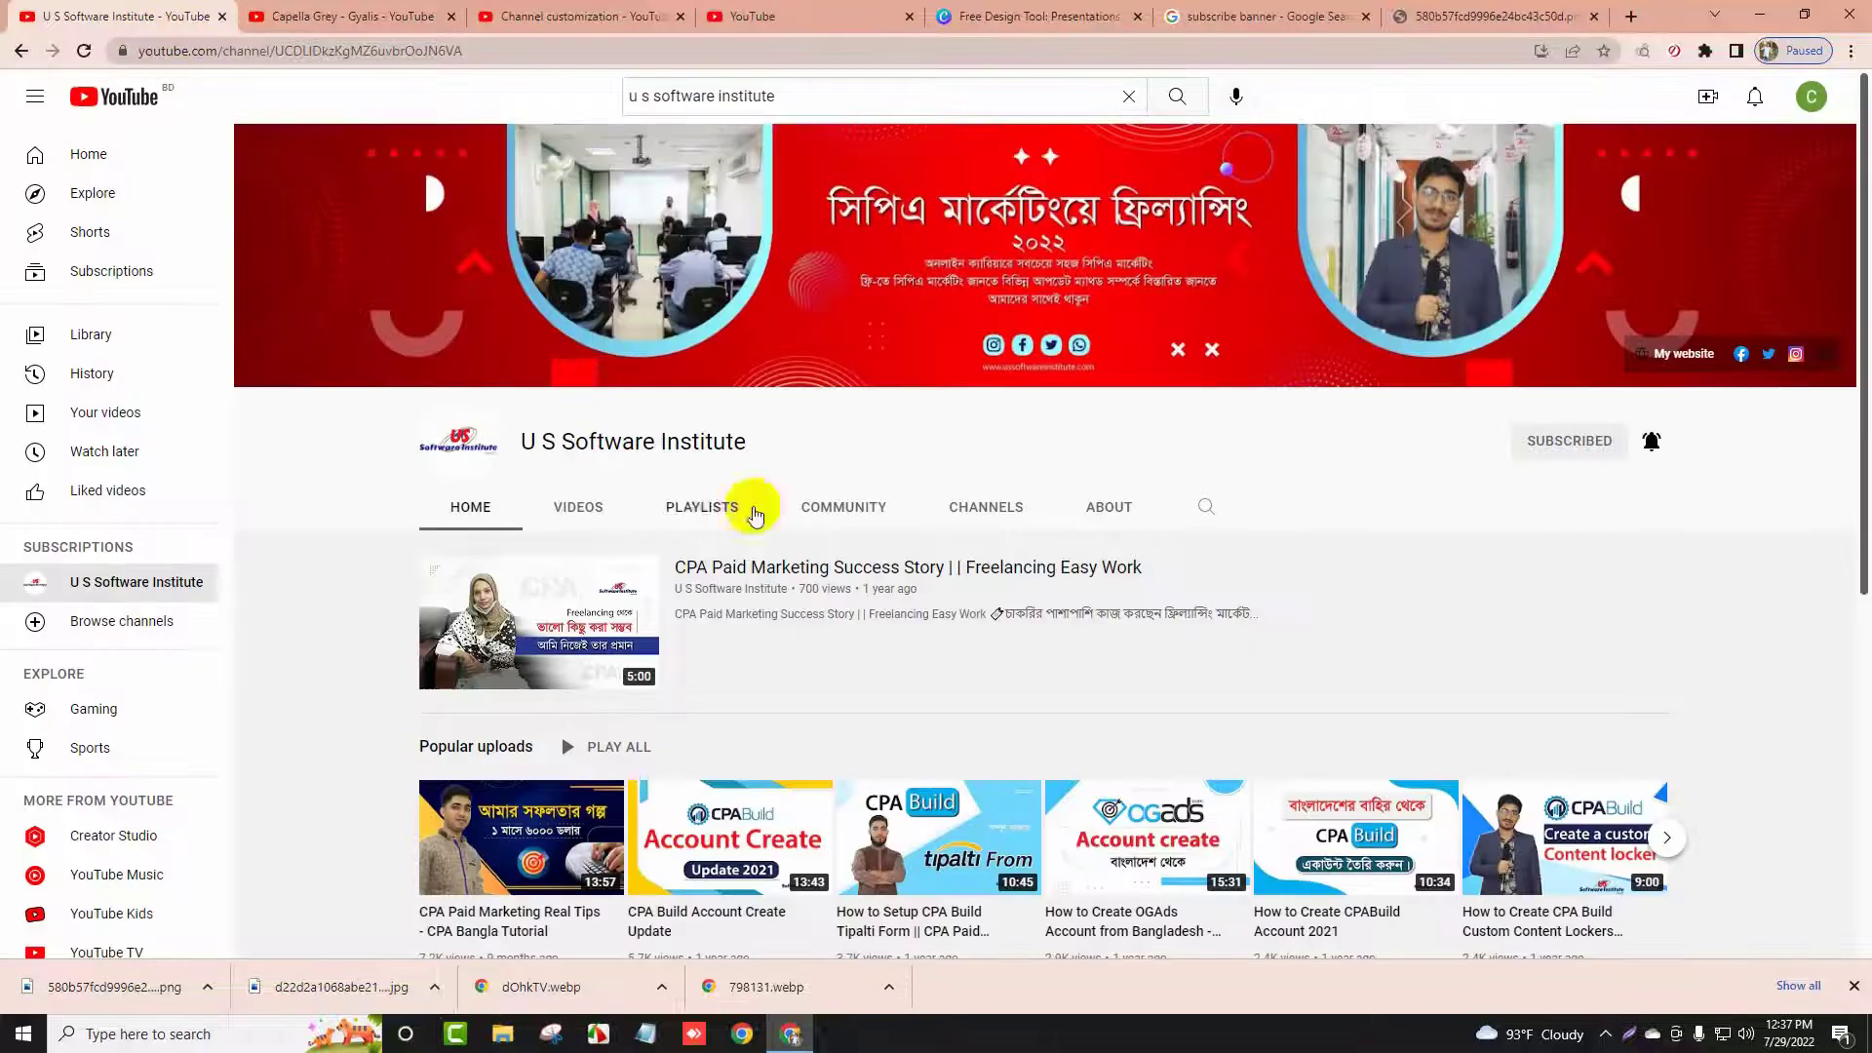
# Upload the saved Subscribe Now PNG as the video watermark and accept the crop
pyautogui.click(377, 10)
pyautogui.click(507, 29)
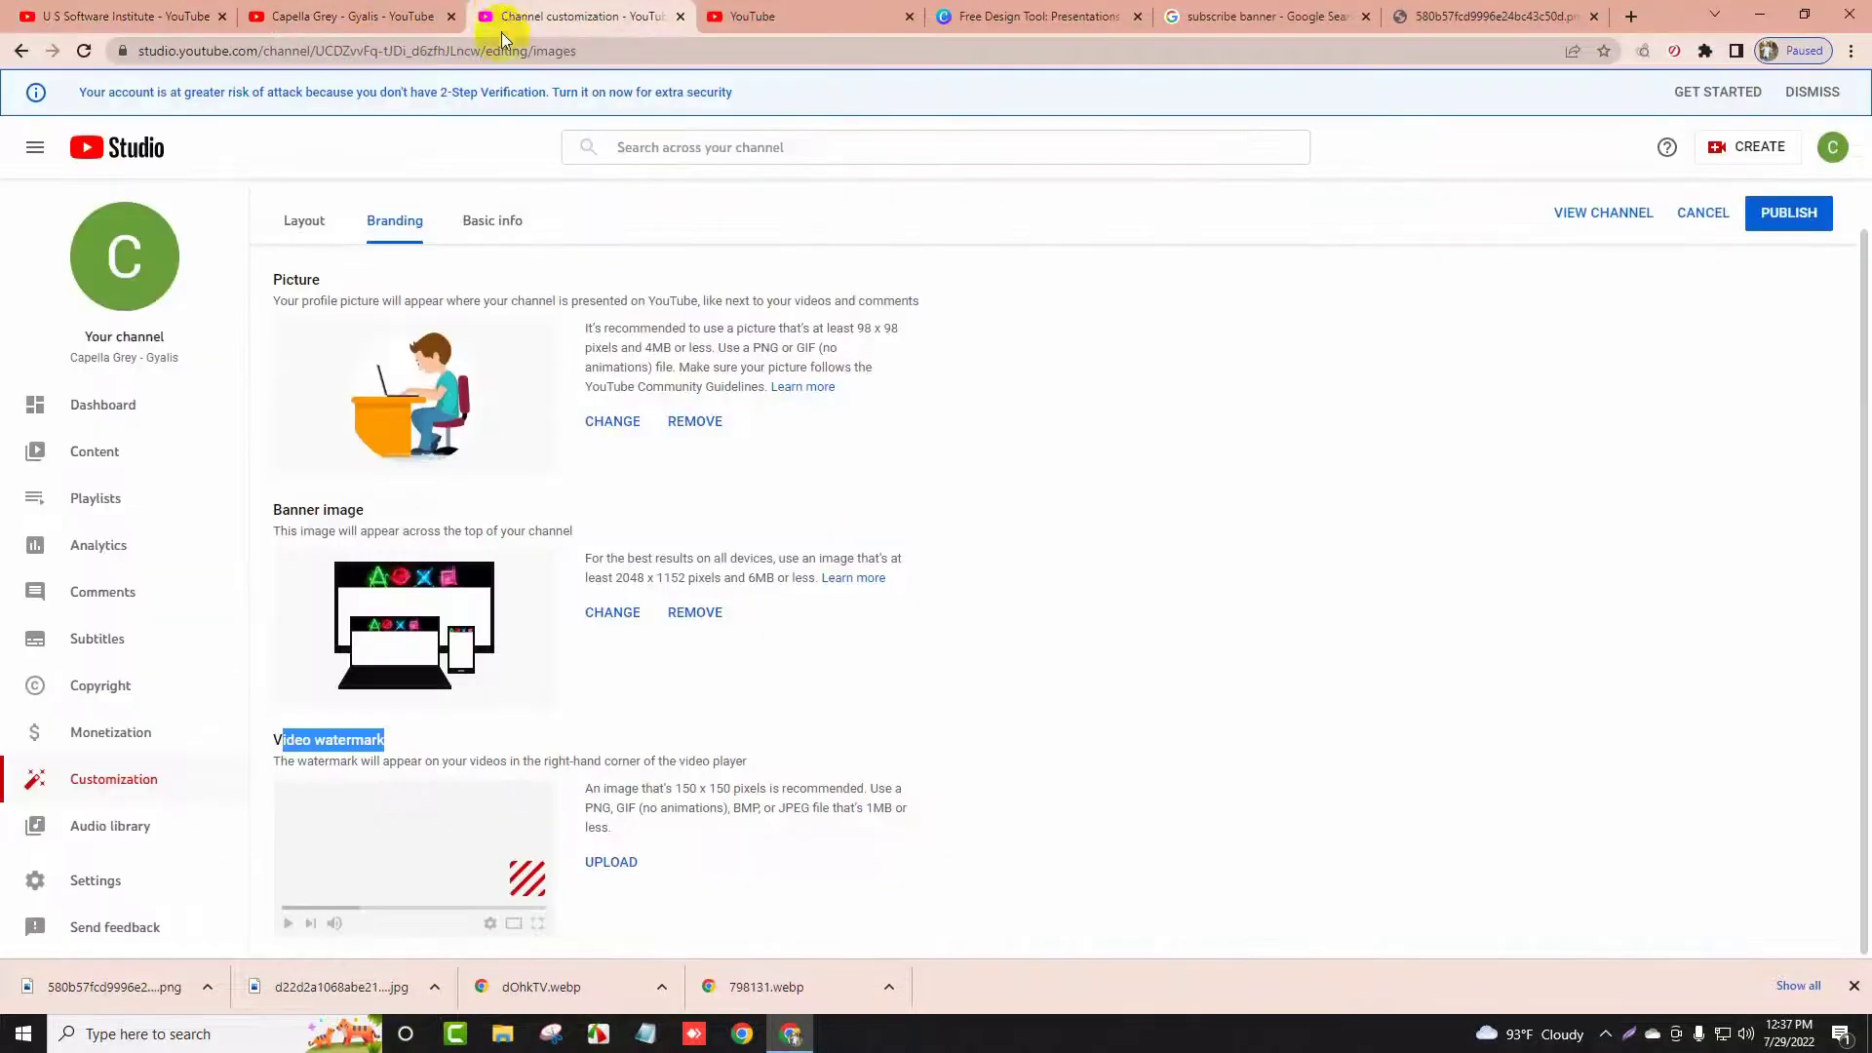
pyautogui.click(611, 858)
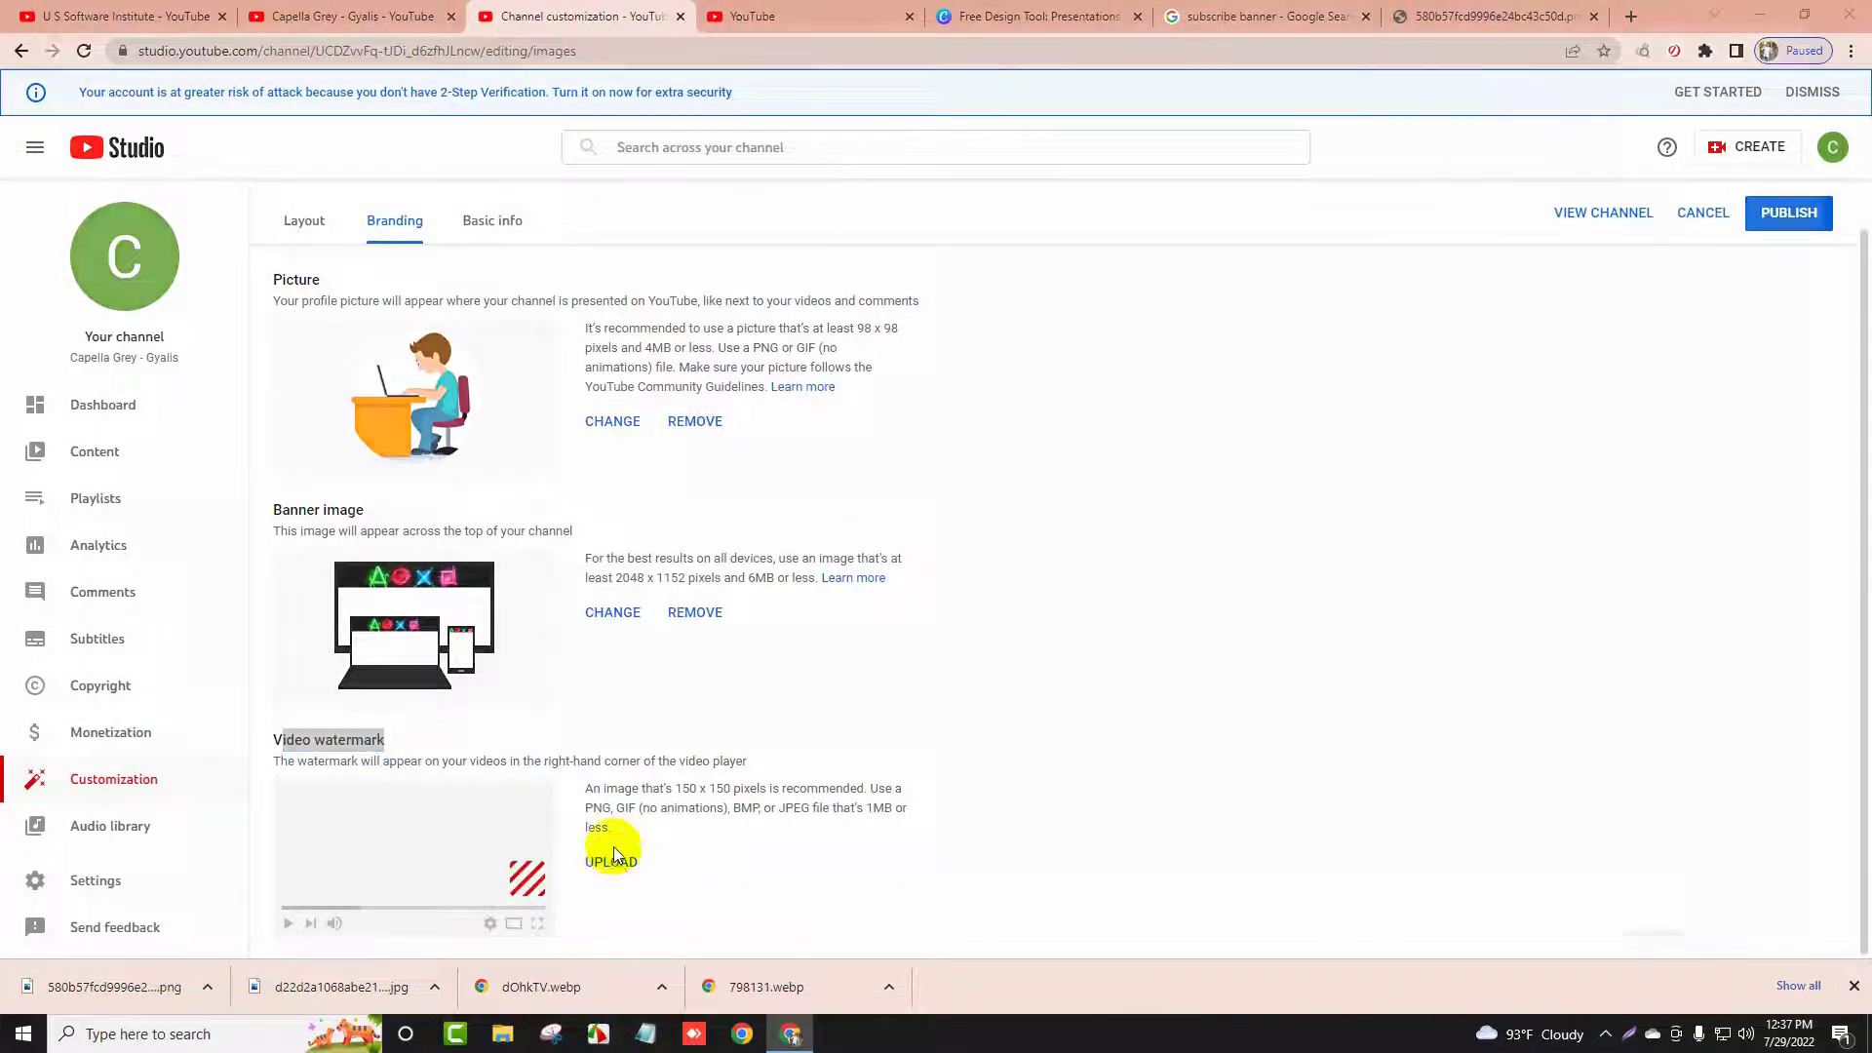
pyautogui.click(334, 164)
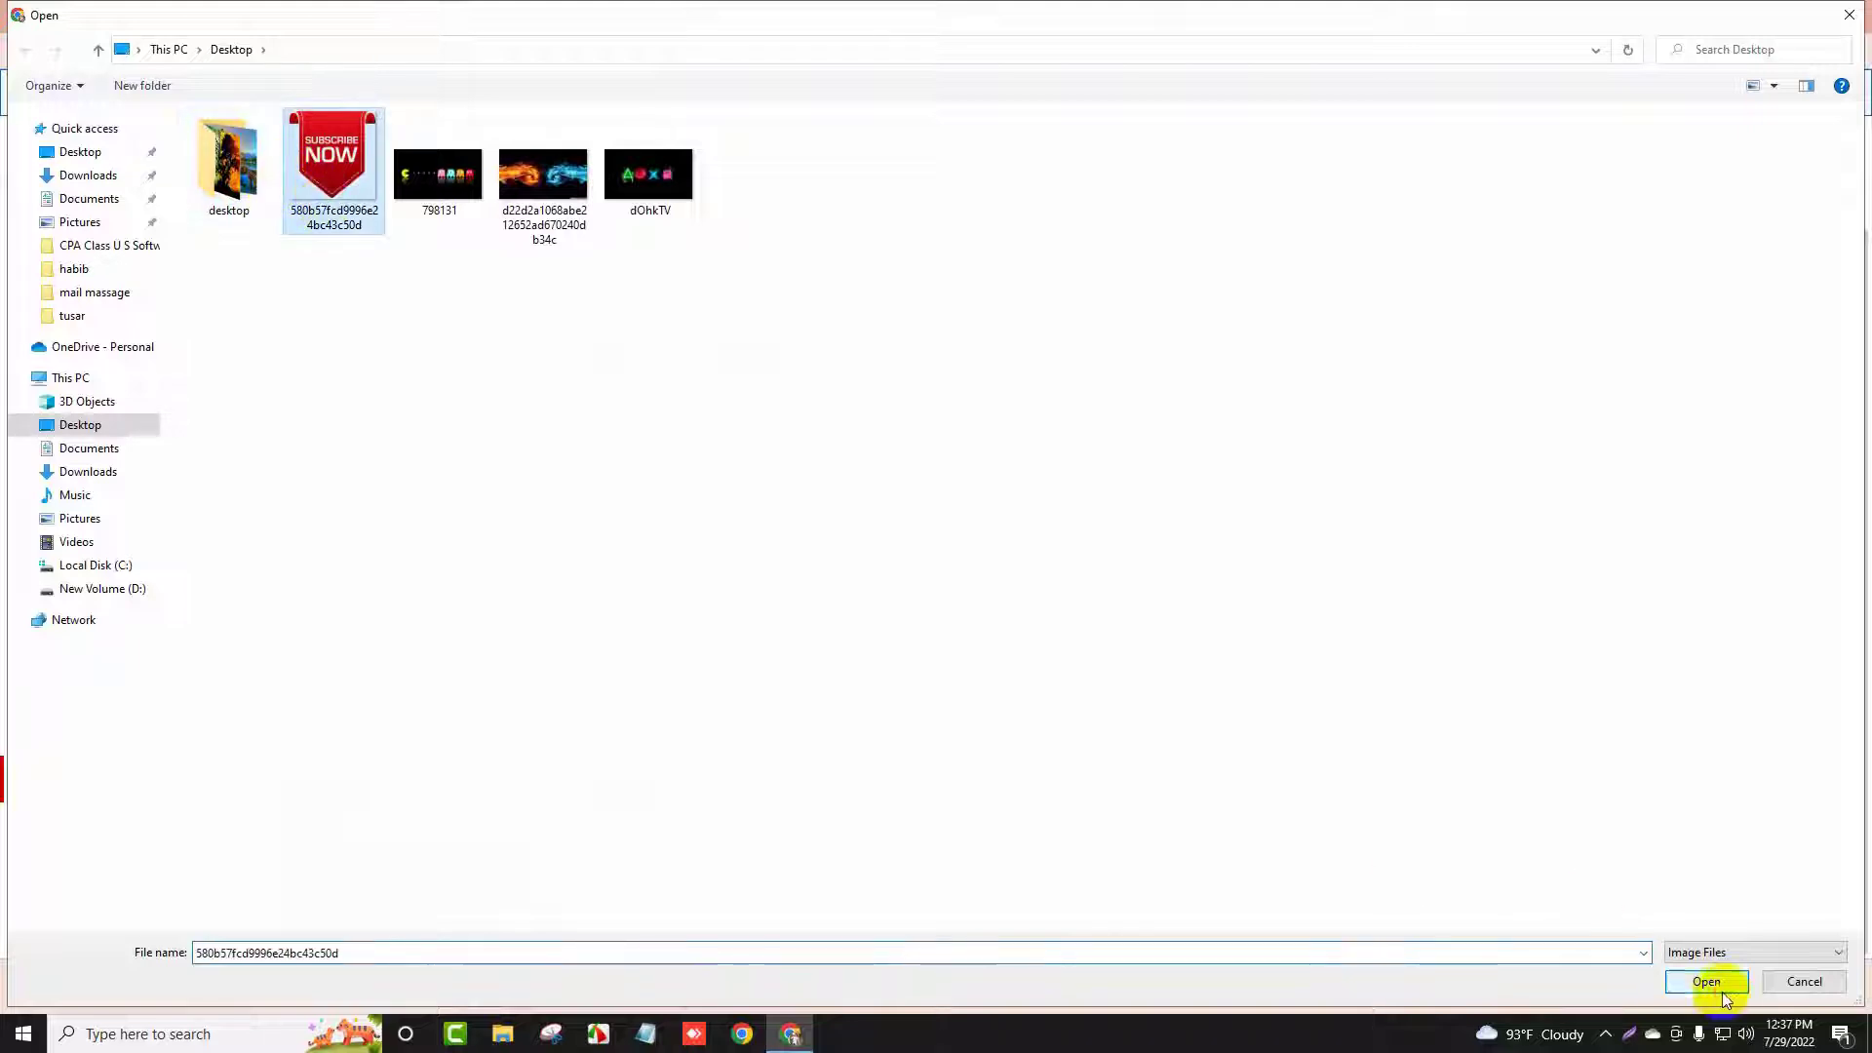
pyautogui.click(1722, 992)
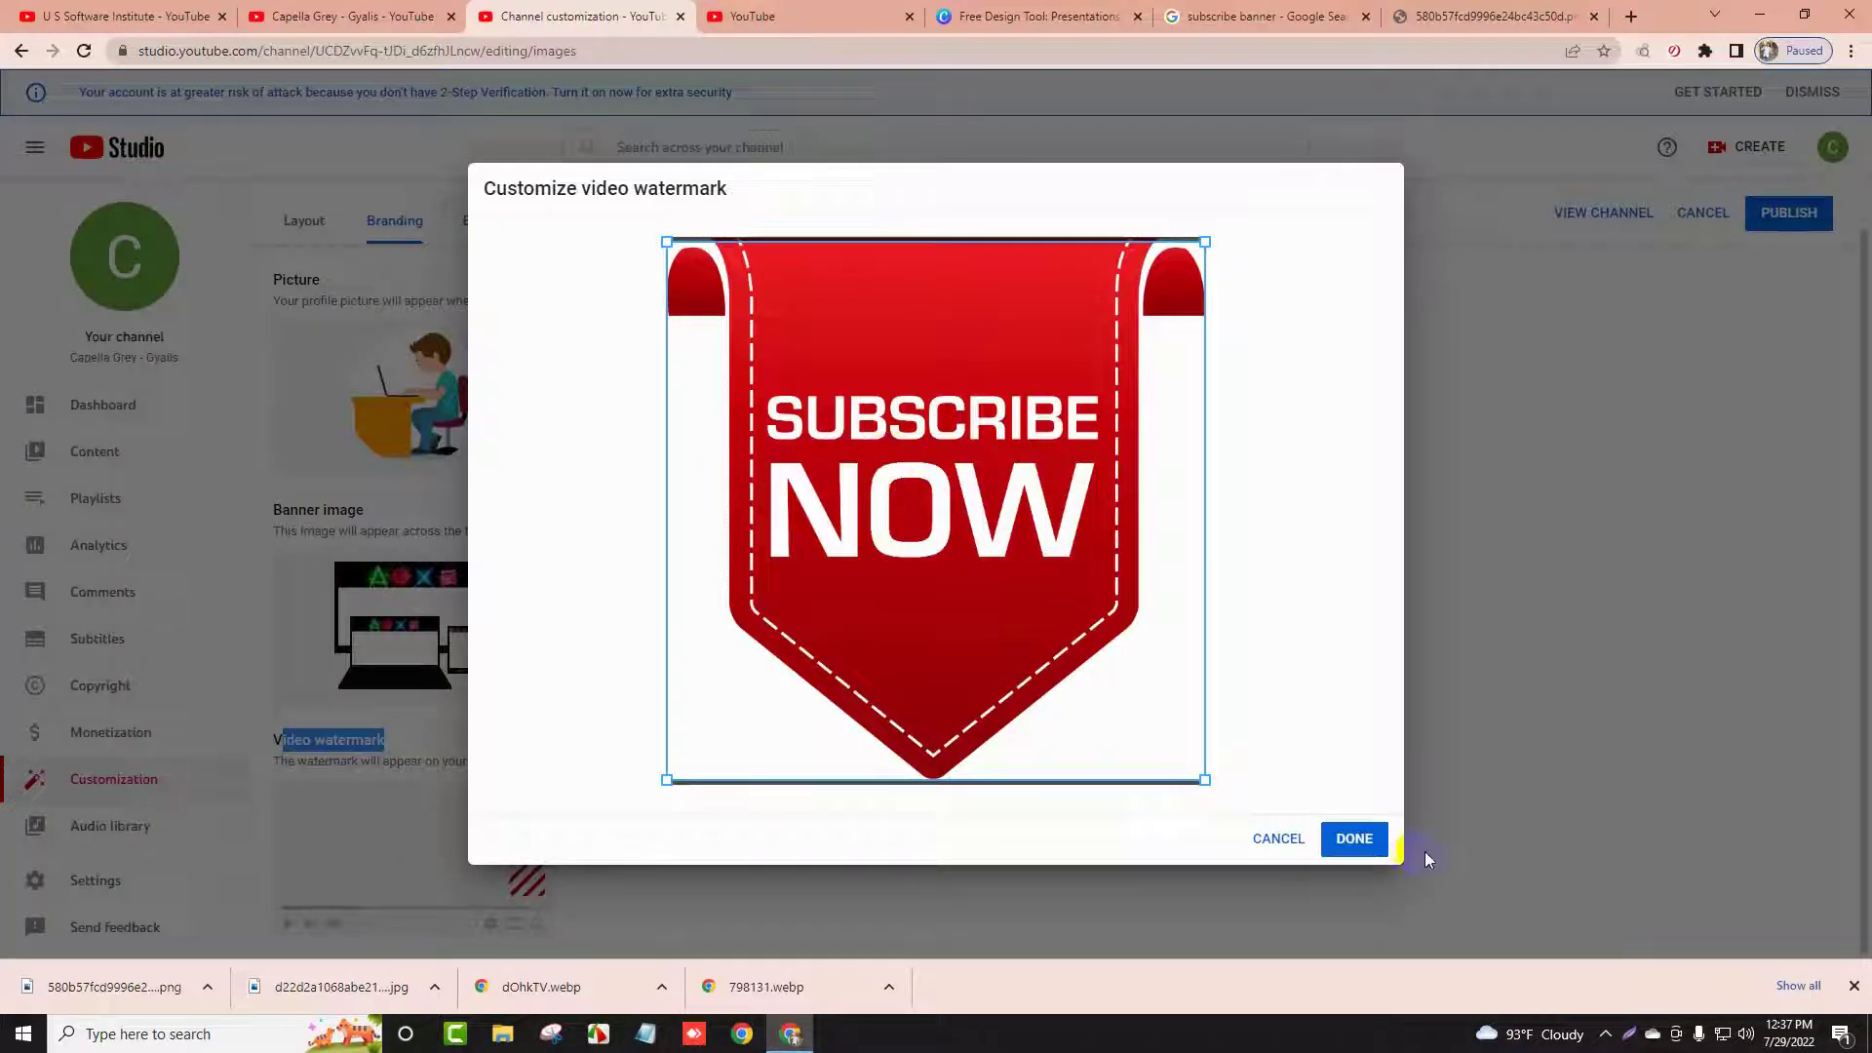
pyautogui.click(1355, 840)
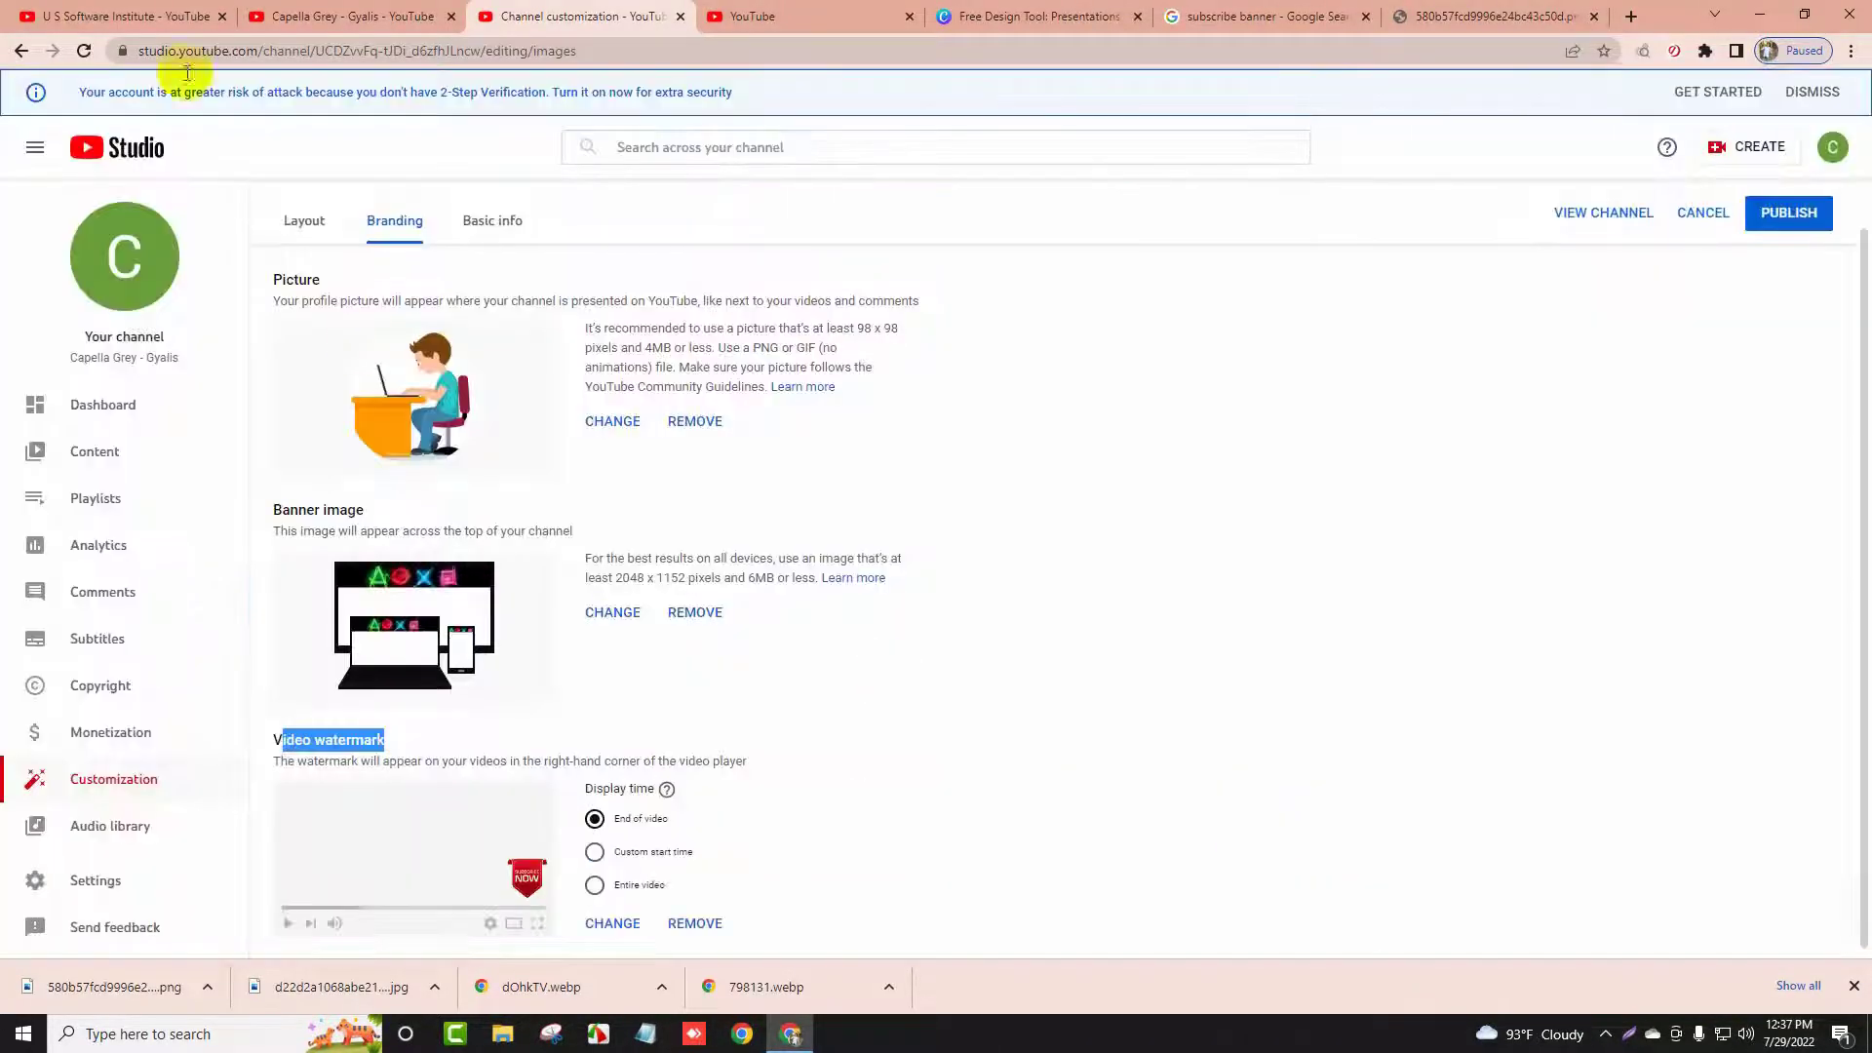
# Check the other browser tabs, then return to the channel customization page
pyautogui.click(125, 16)
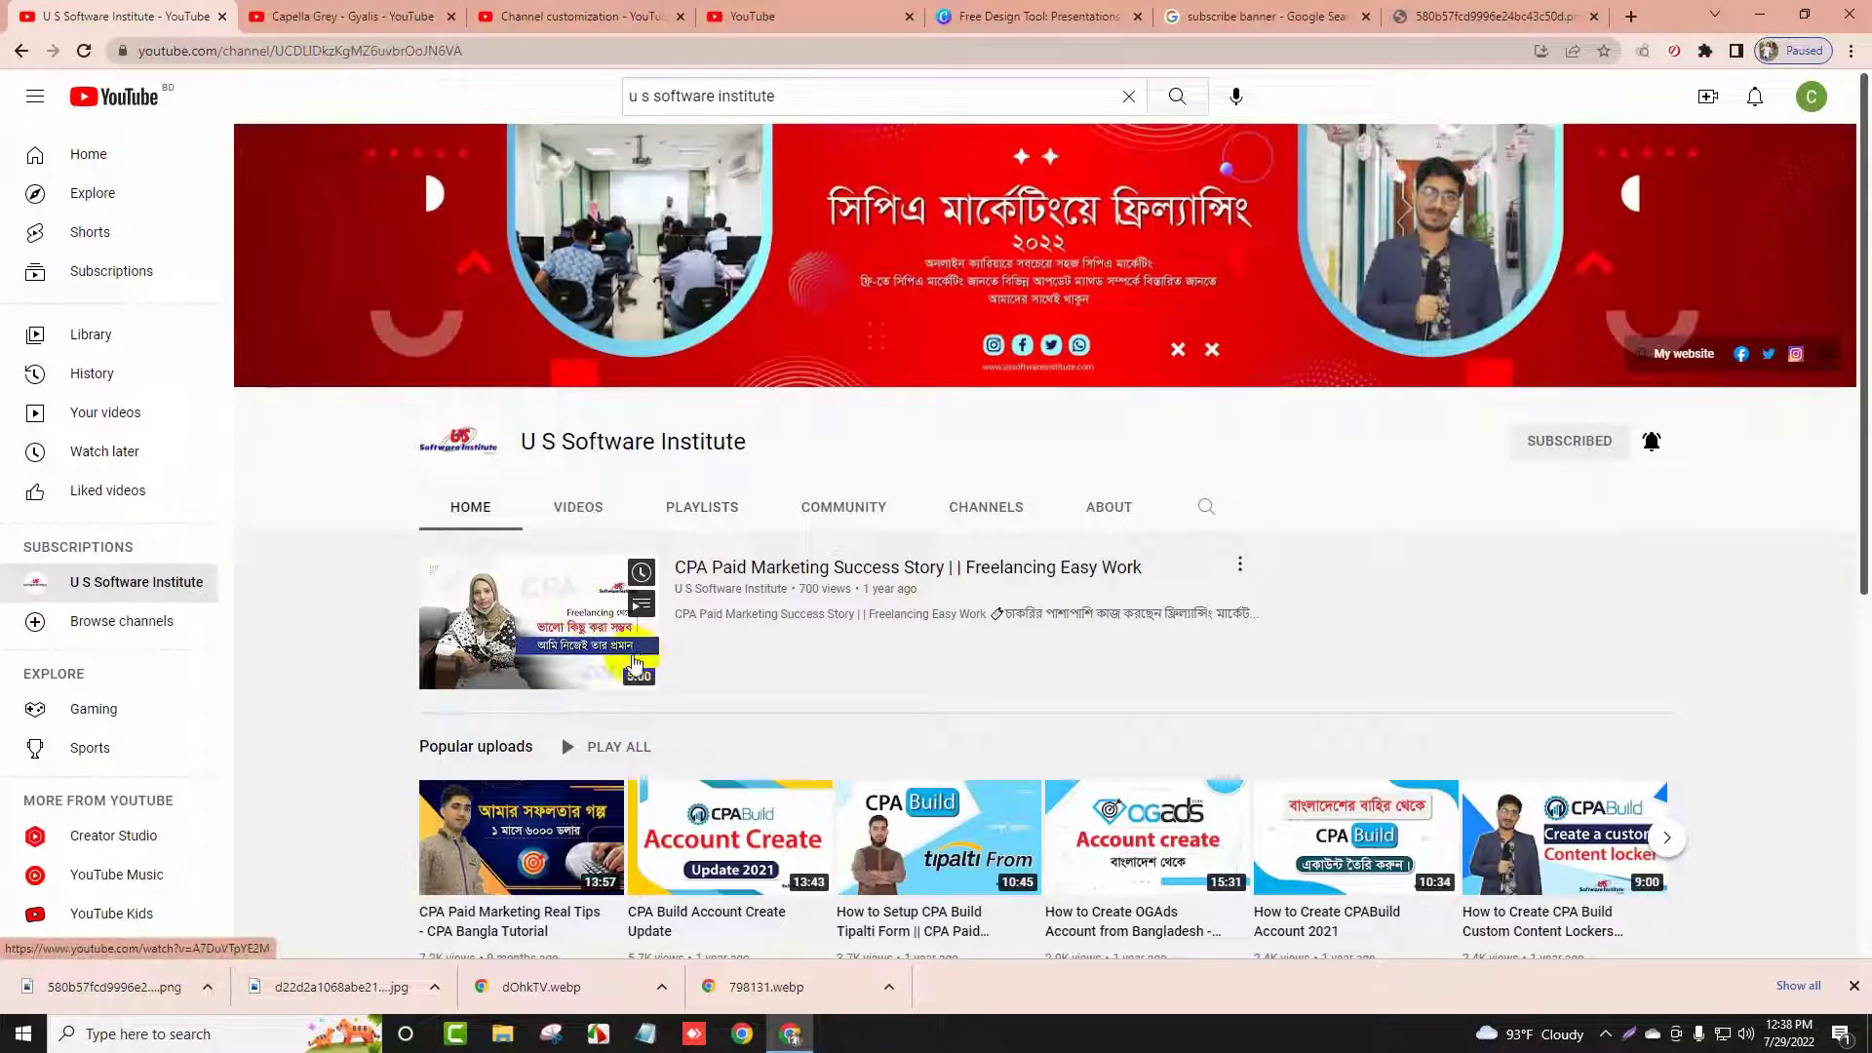
pyautogui.click(781, 15)
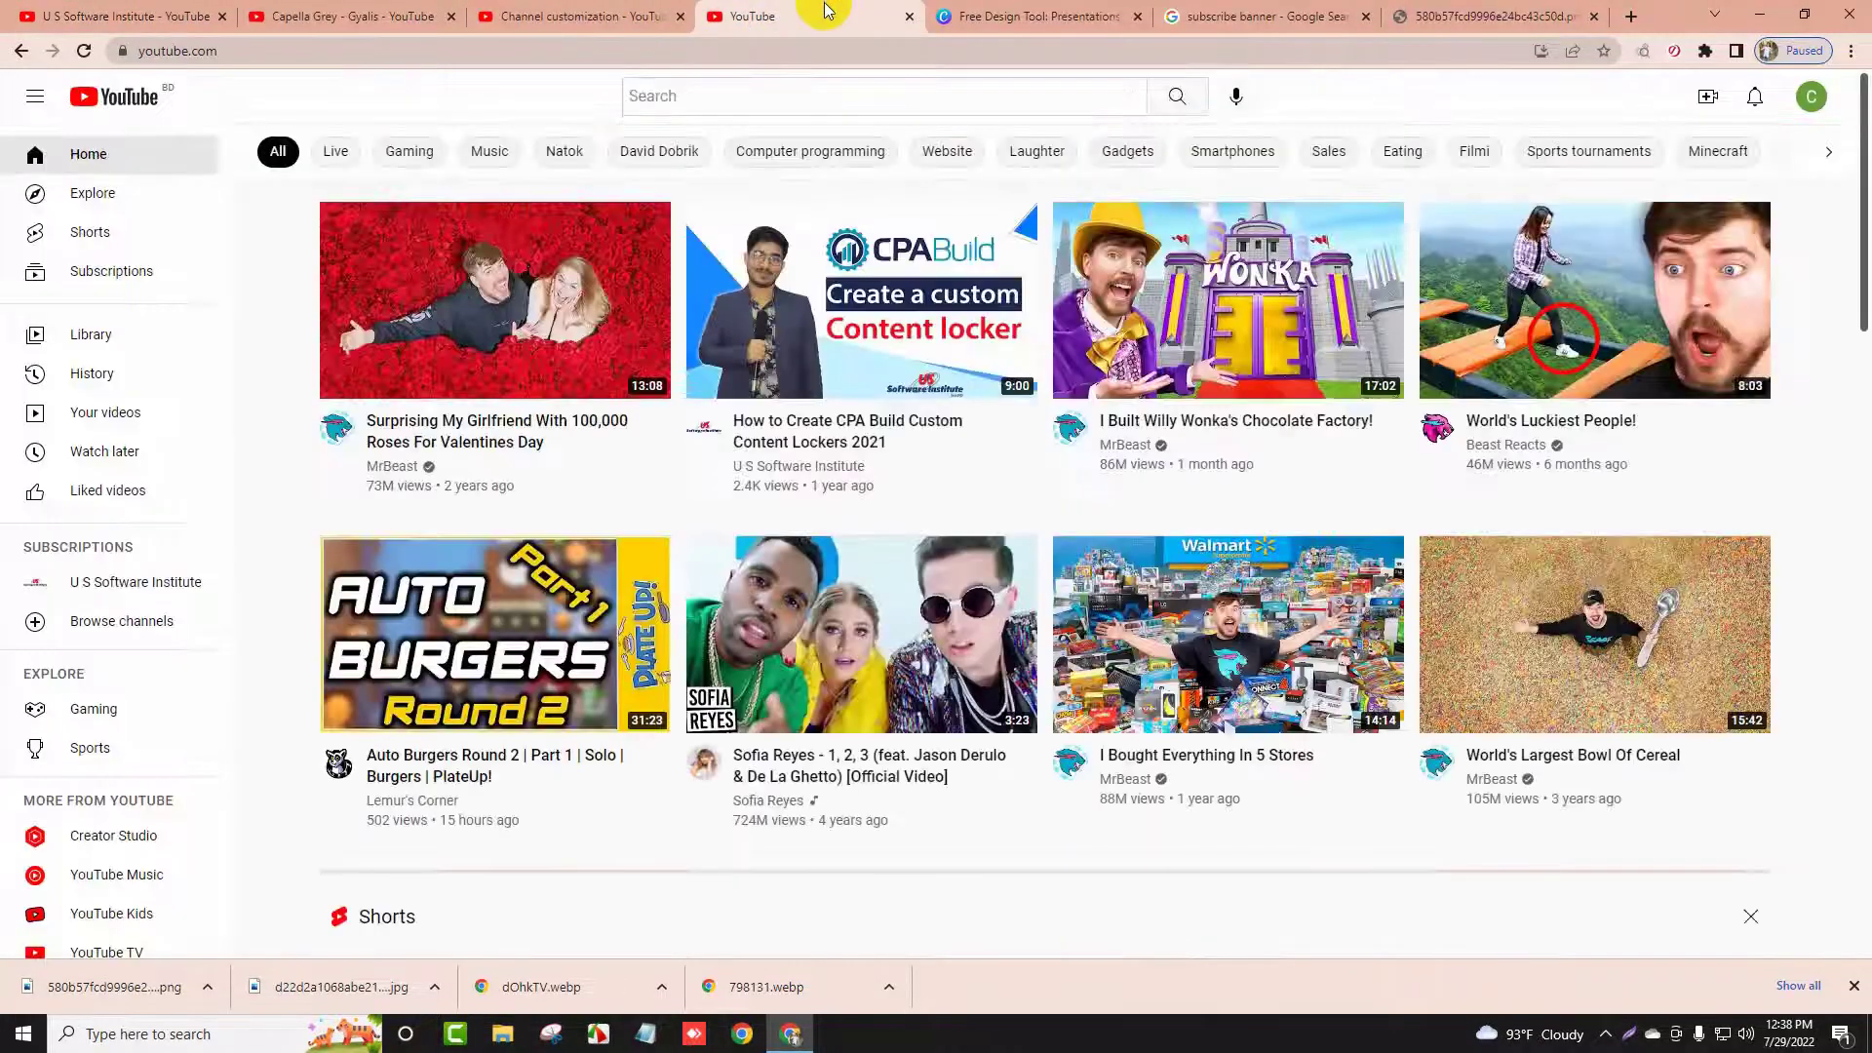
pyautogui.click(632, 10)
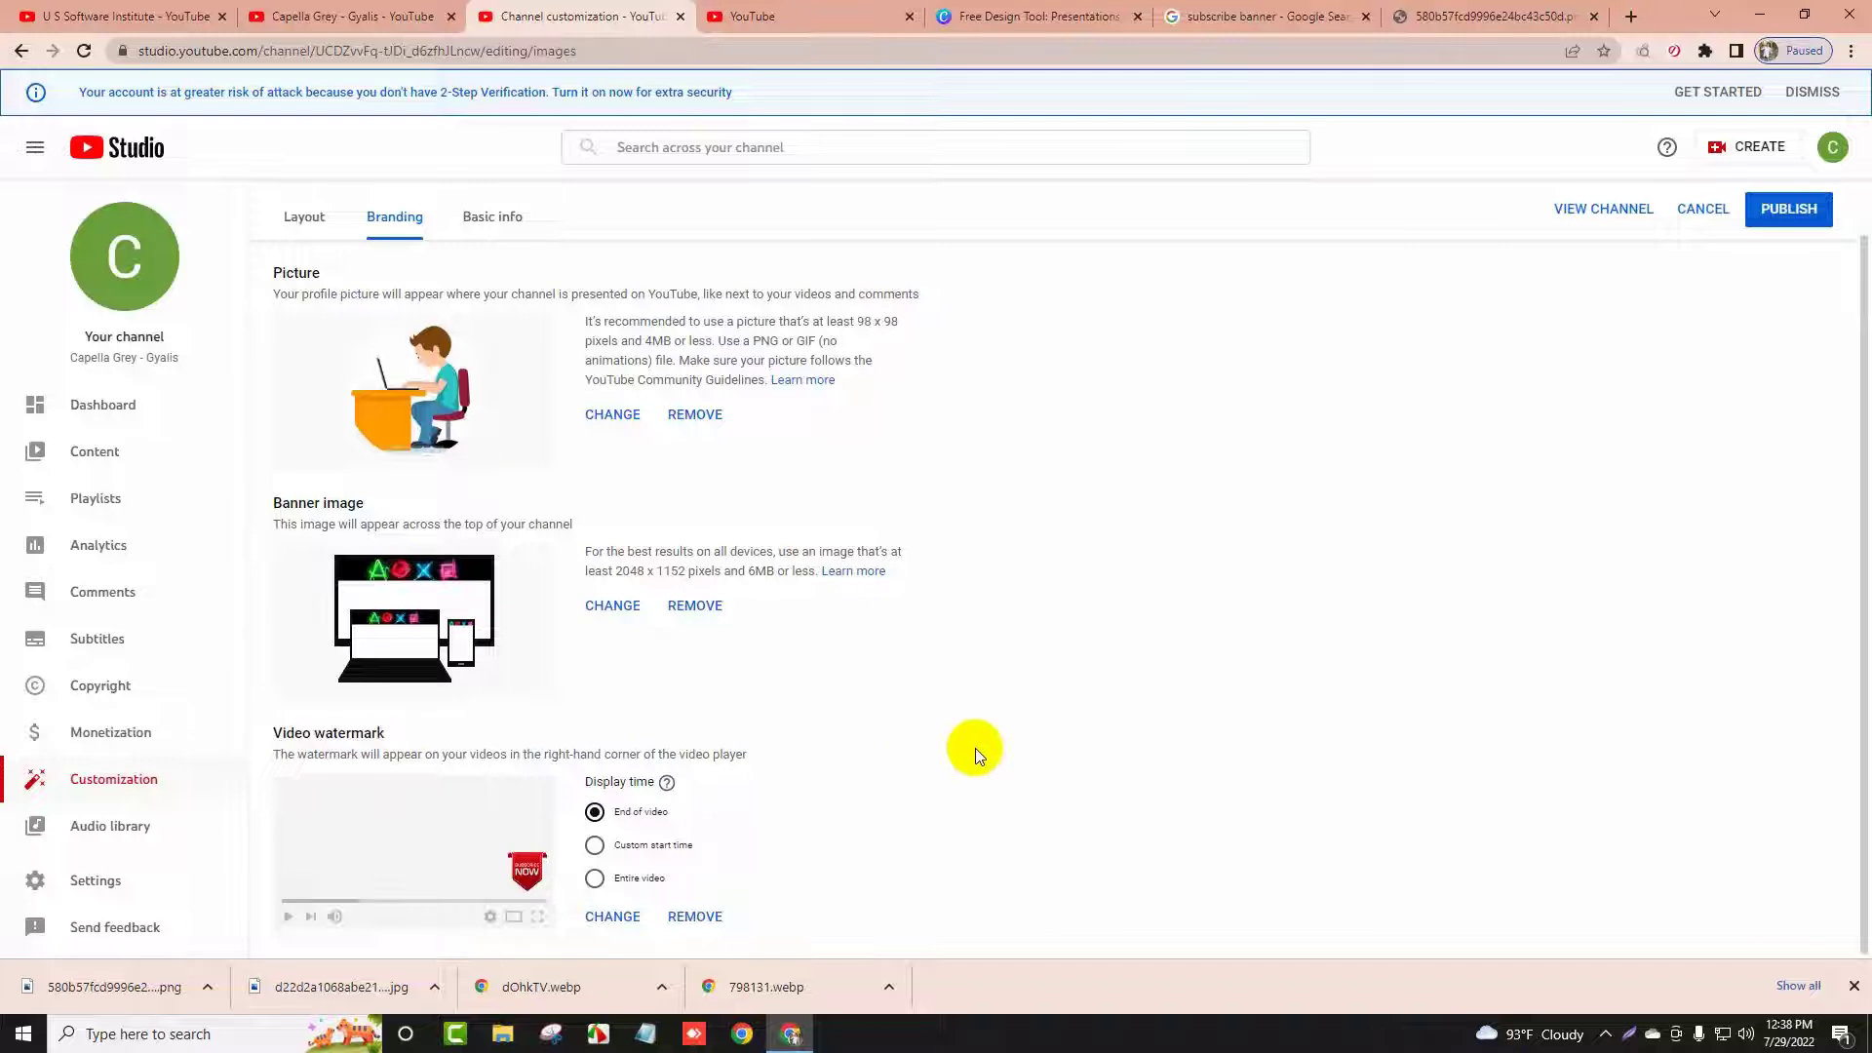
pyautogui.scroll(1, 581, 636)
pyautogui.scroll(-1, 488, 663)
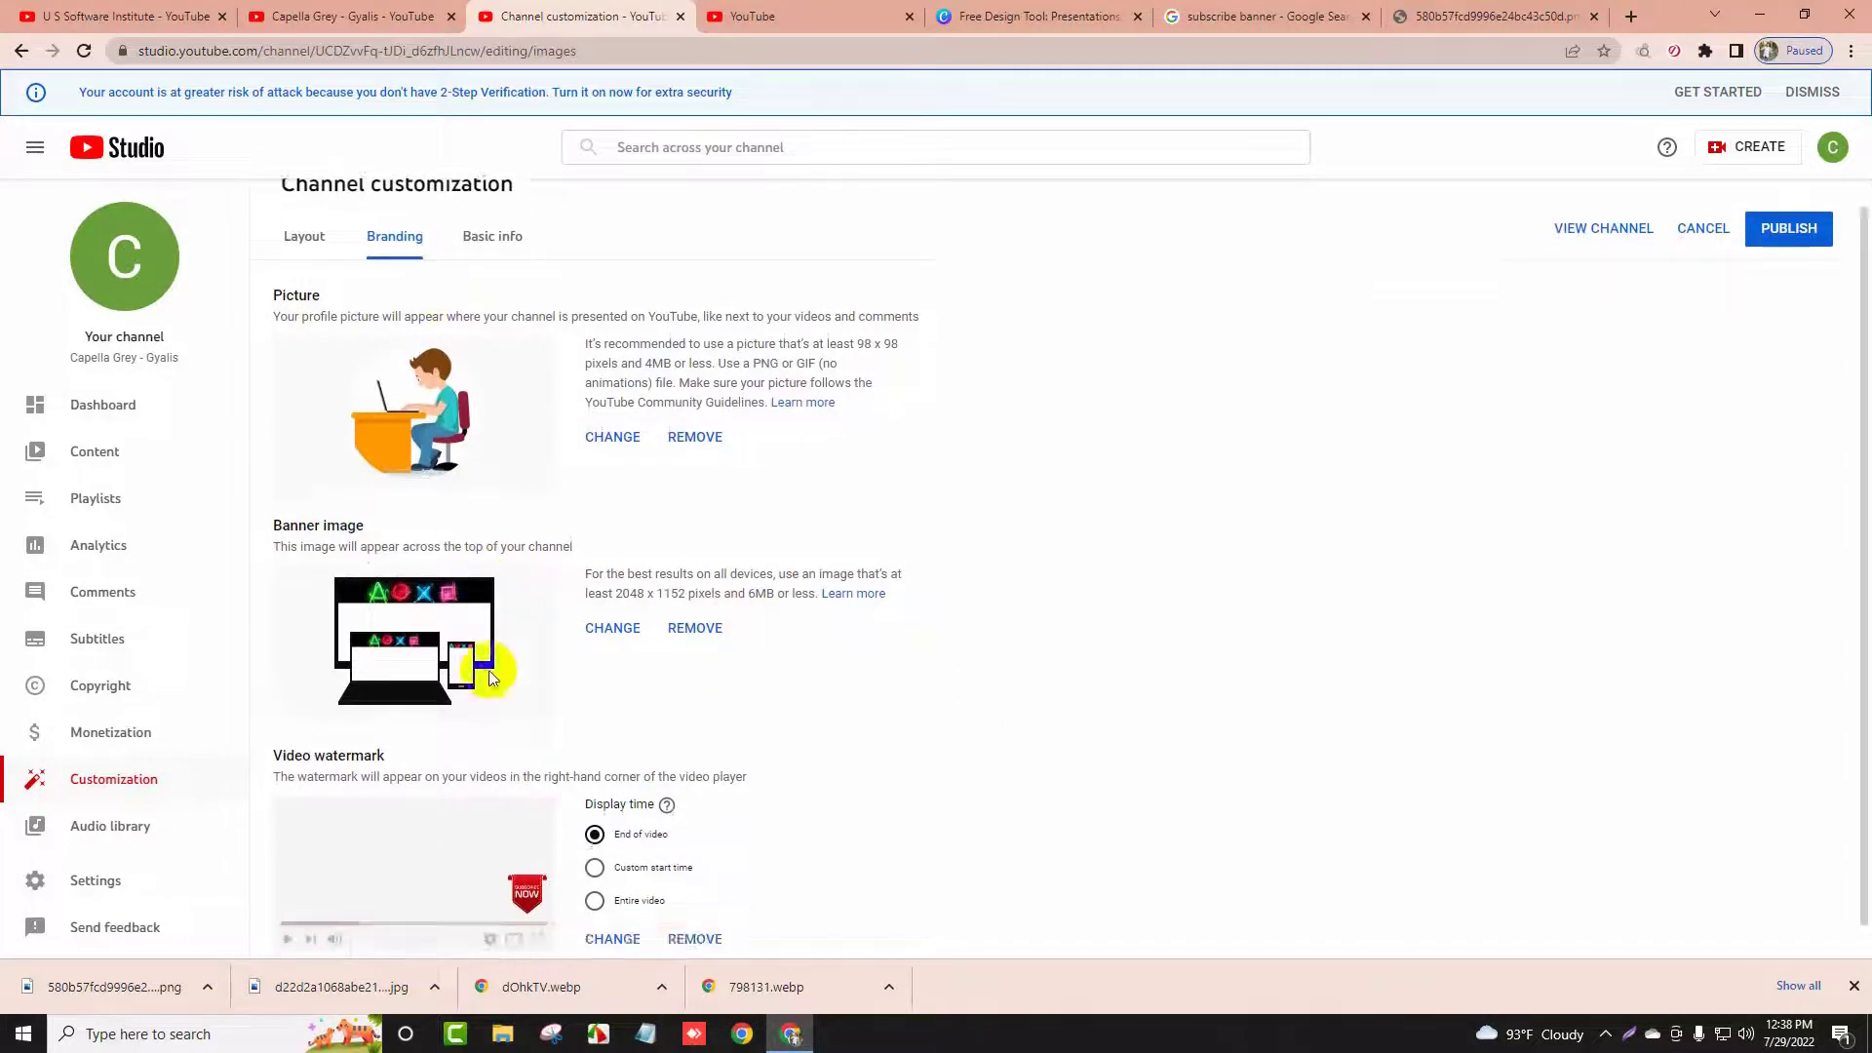
pyautogui.scroll(1, 468, 439)
# Enter 'fsghtd dhgfyhr jkuh' as the channel description on the Basic info tab
pyautogui.click(489, 283)
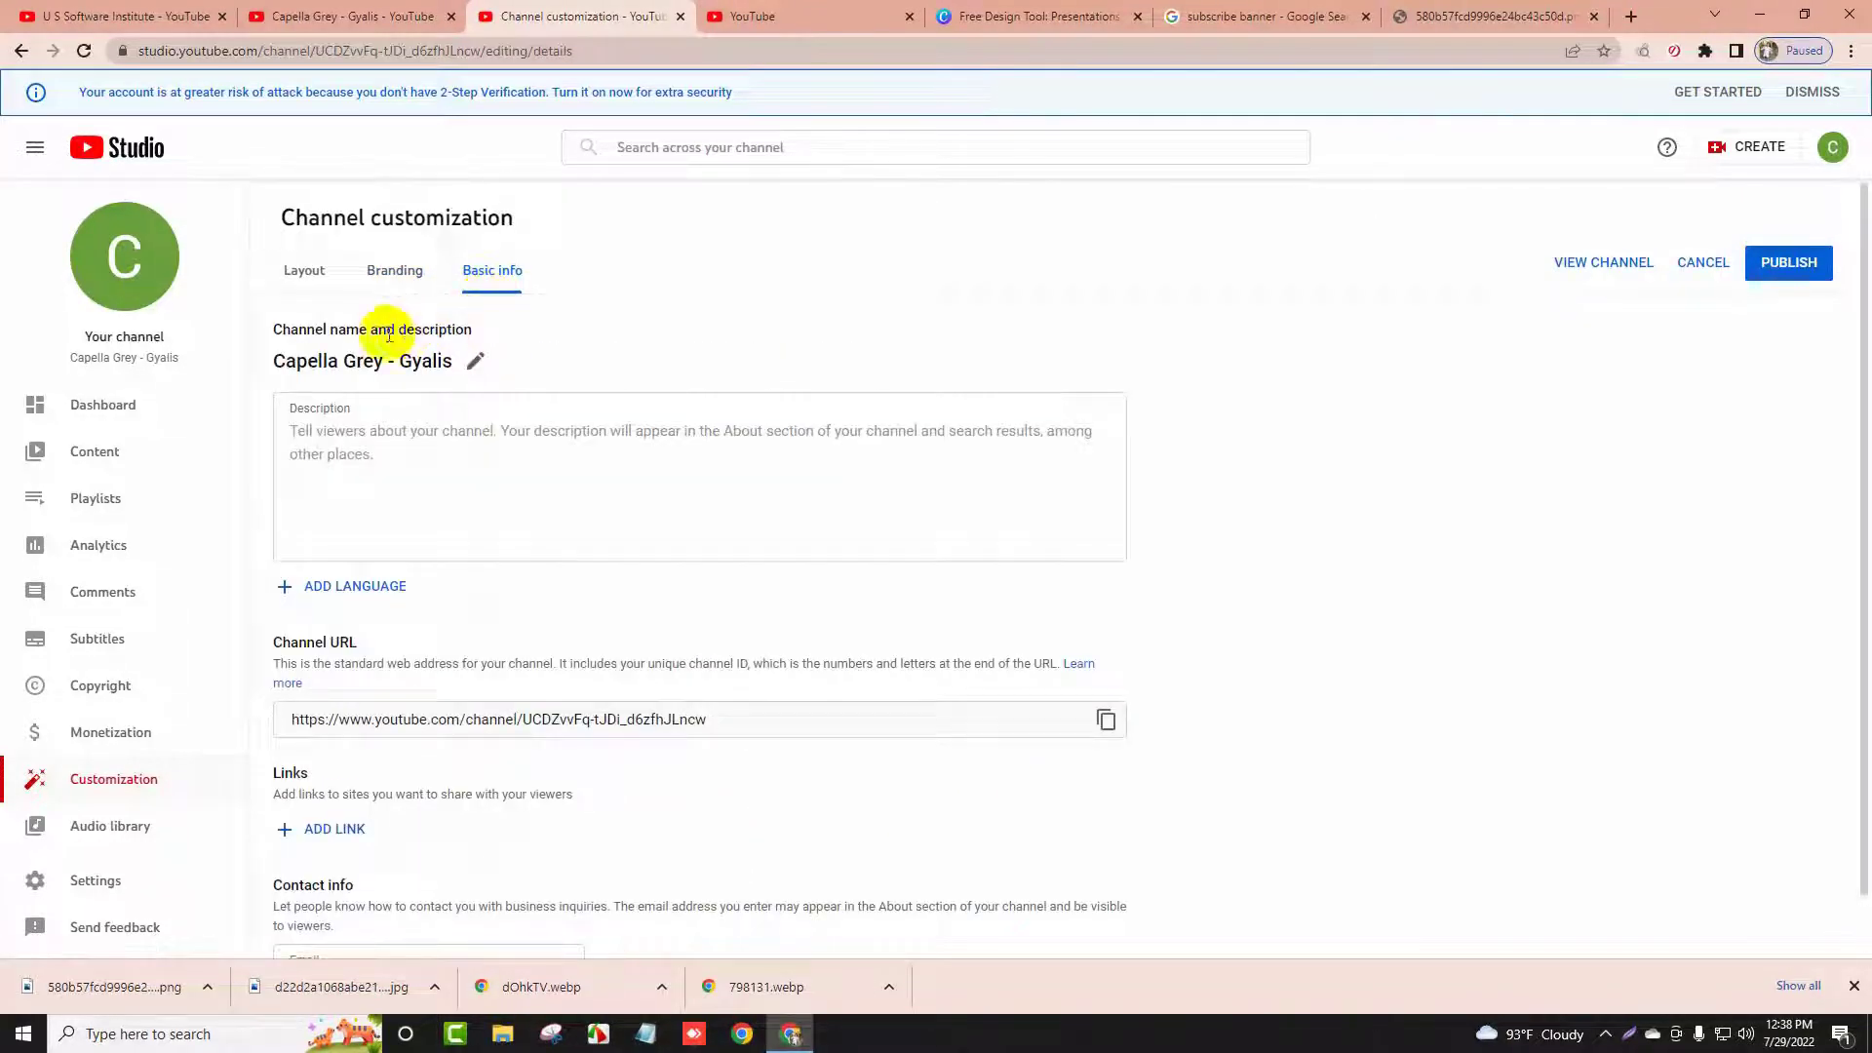
pyautogui.click(322, 429)
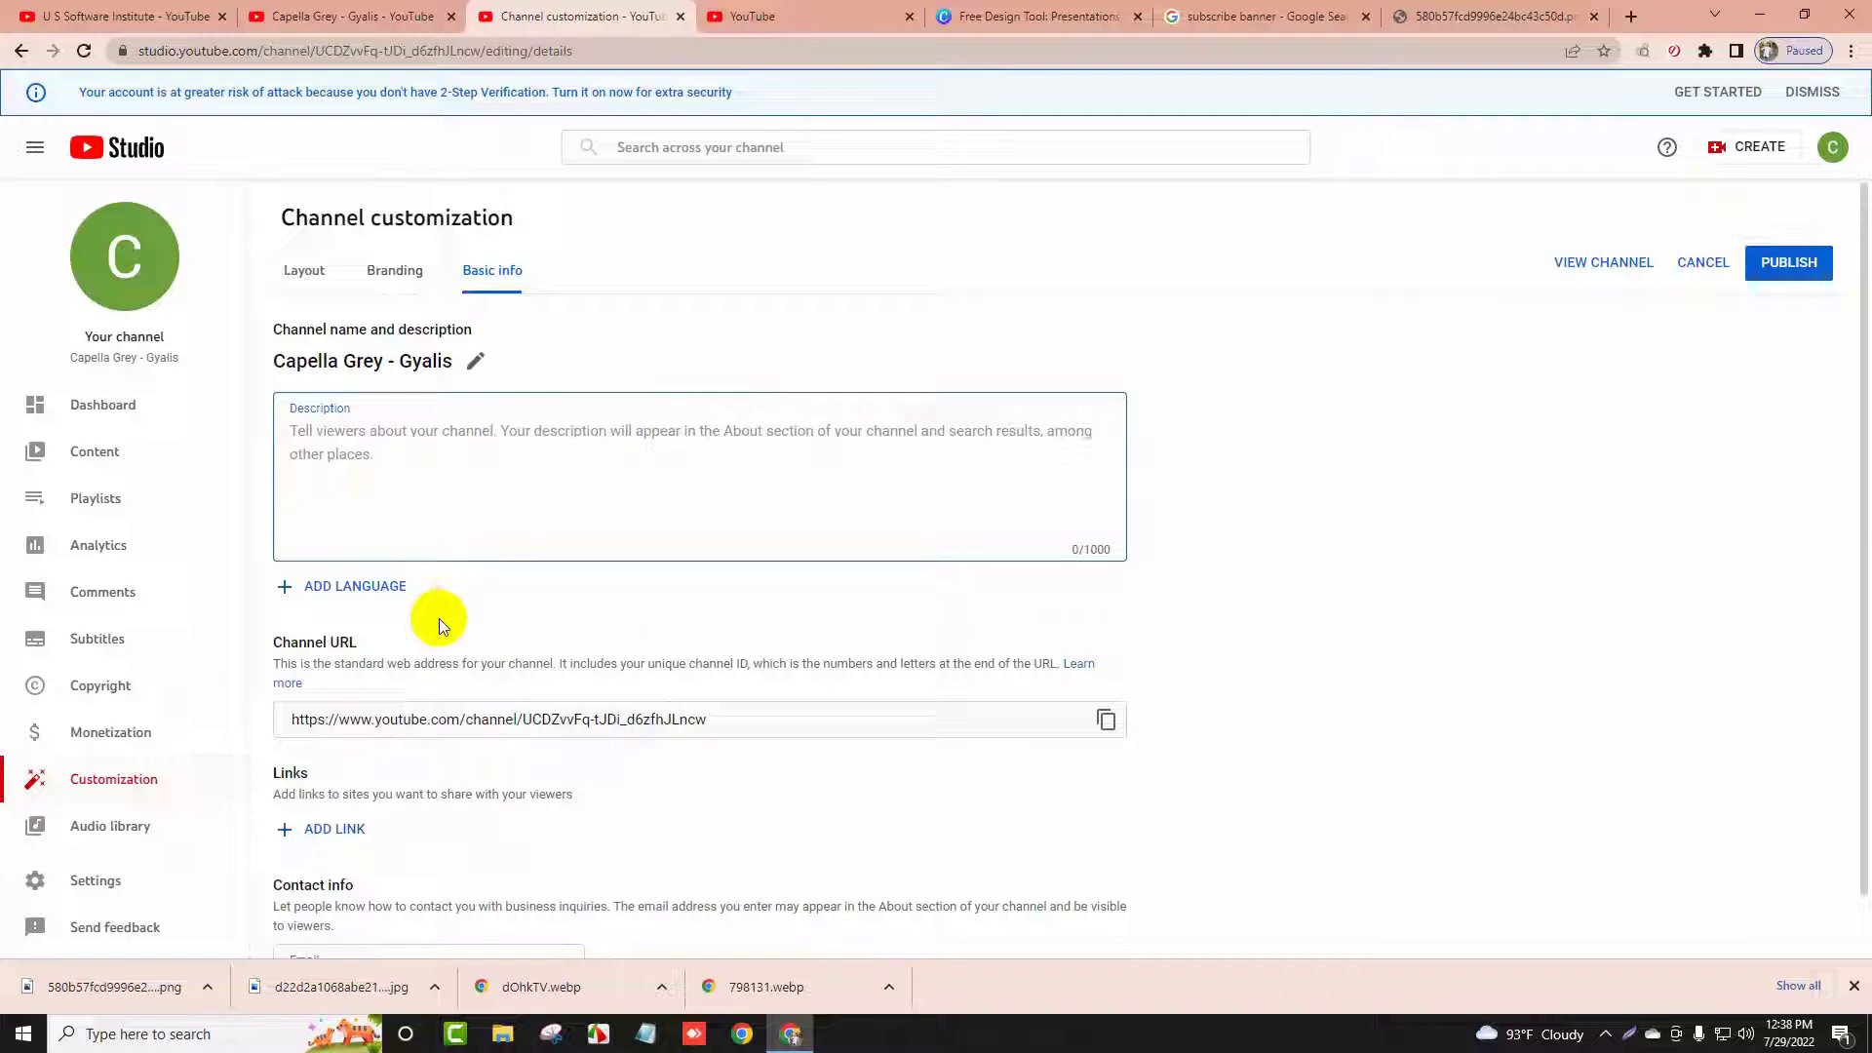
pyautogui.write('fsghtd dhgfyhr jkuh')
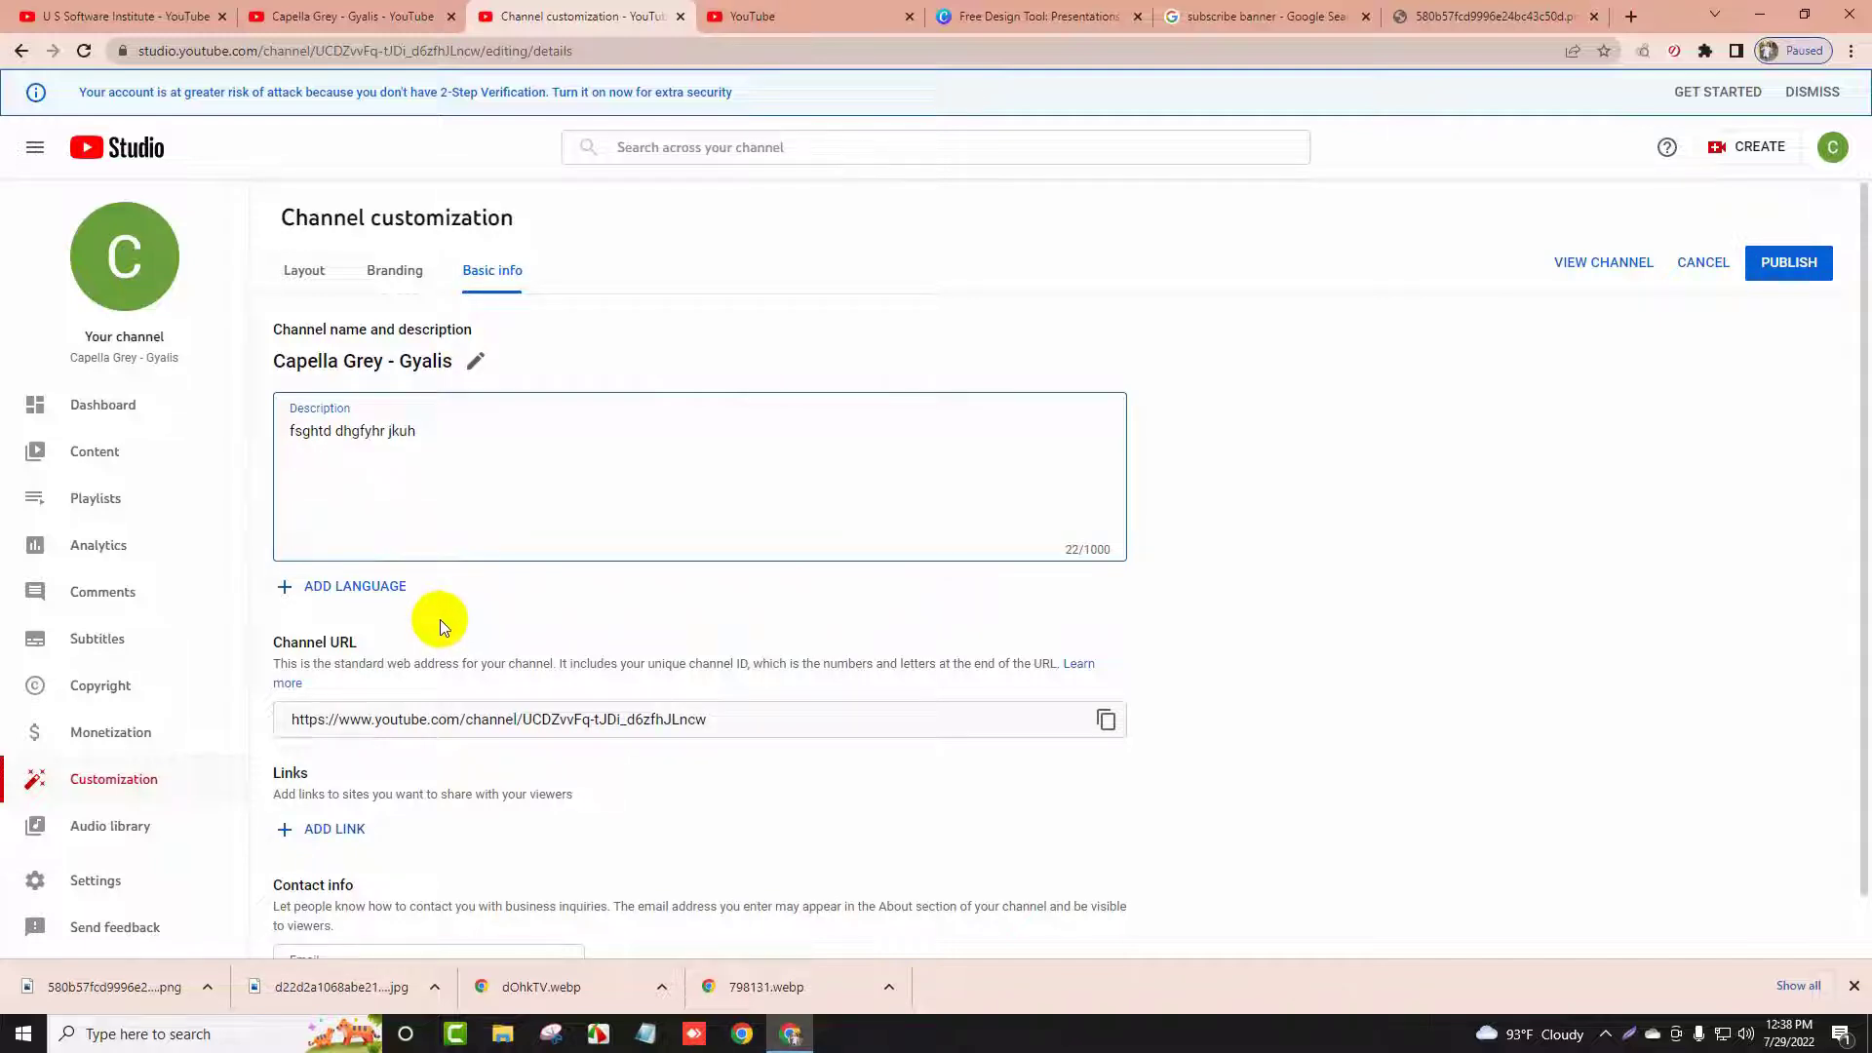
pyautogui.scroll(-1, 470, 542)
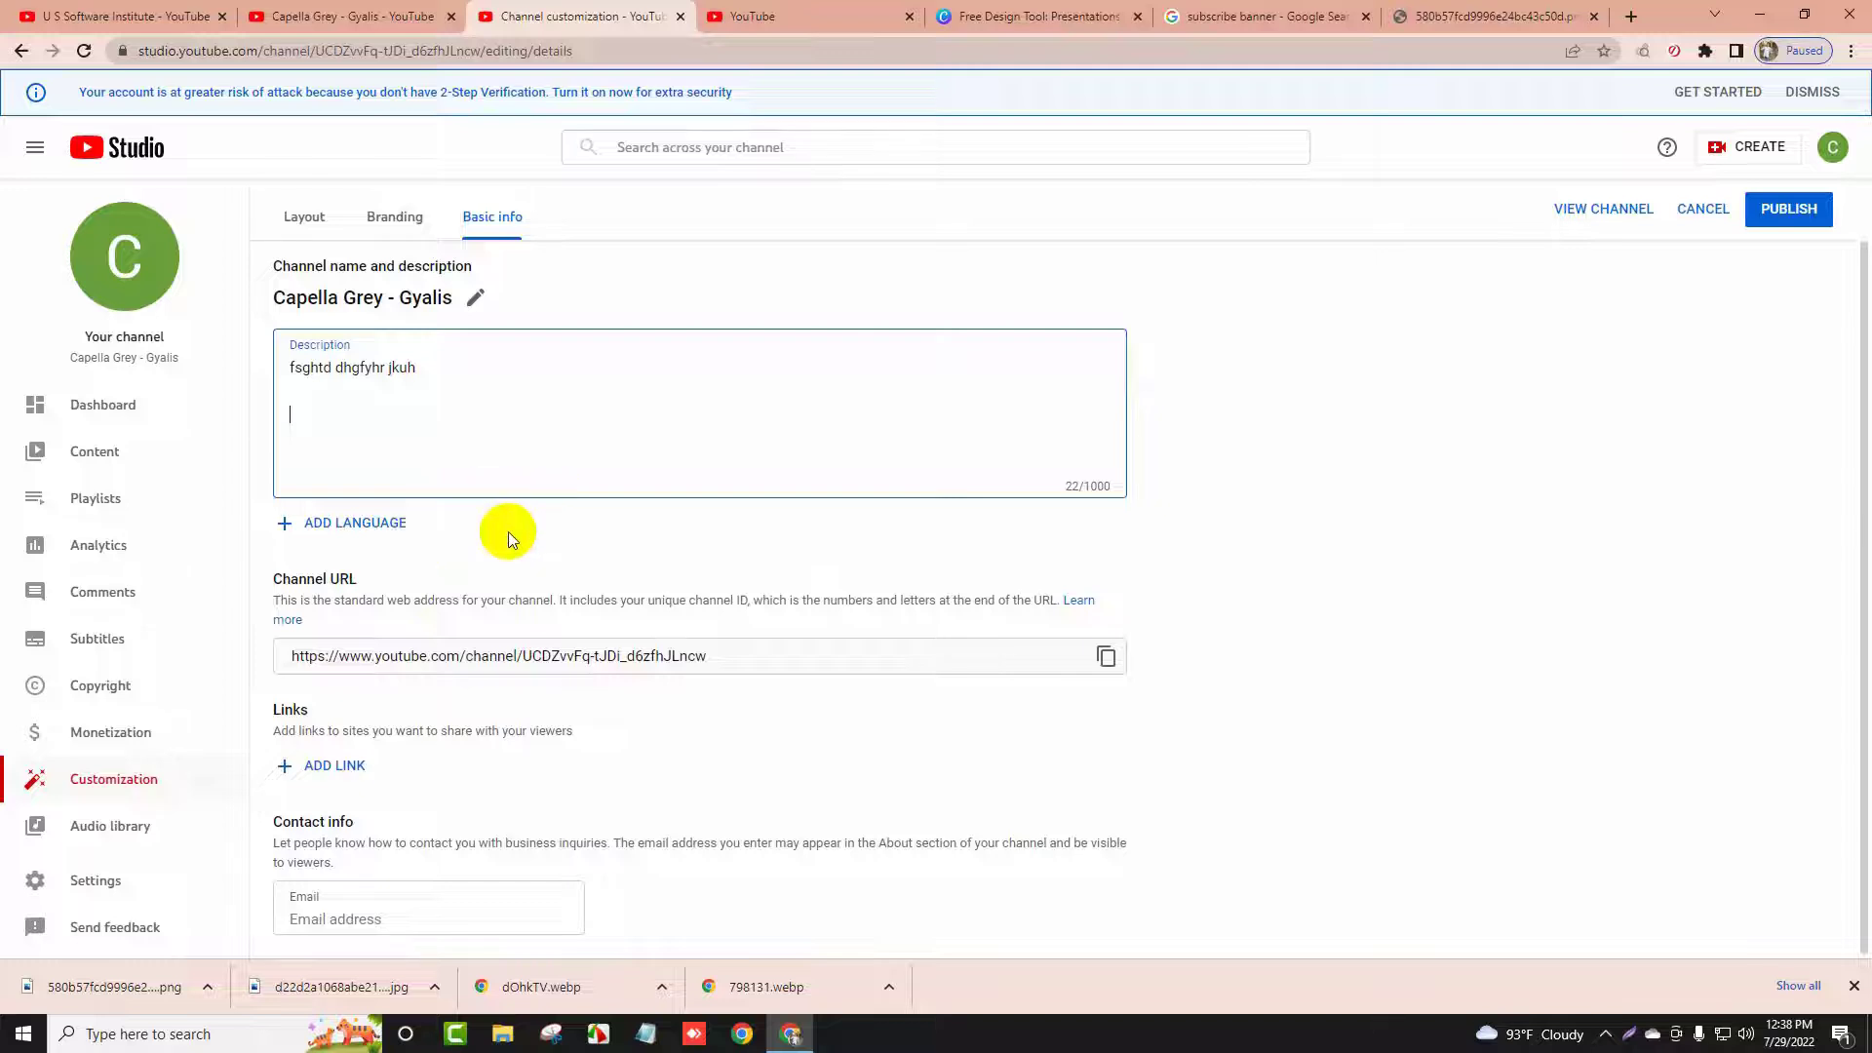
# Add a website link whose URL is freeprizezone.com, copied from a new tab
pyautogui.click(328, 764)
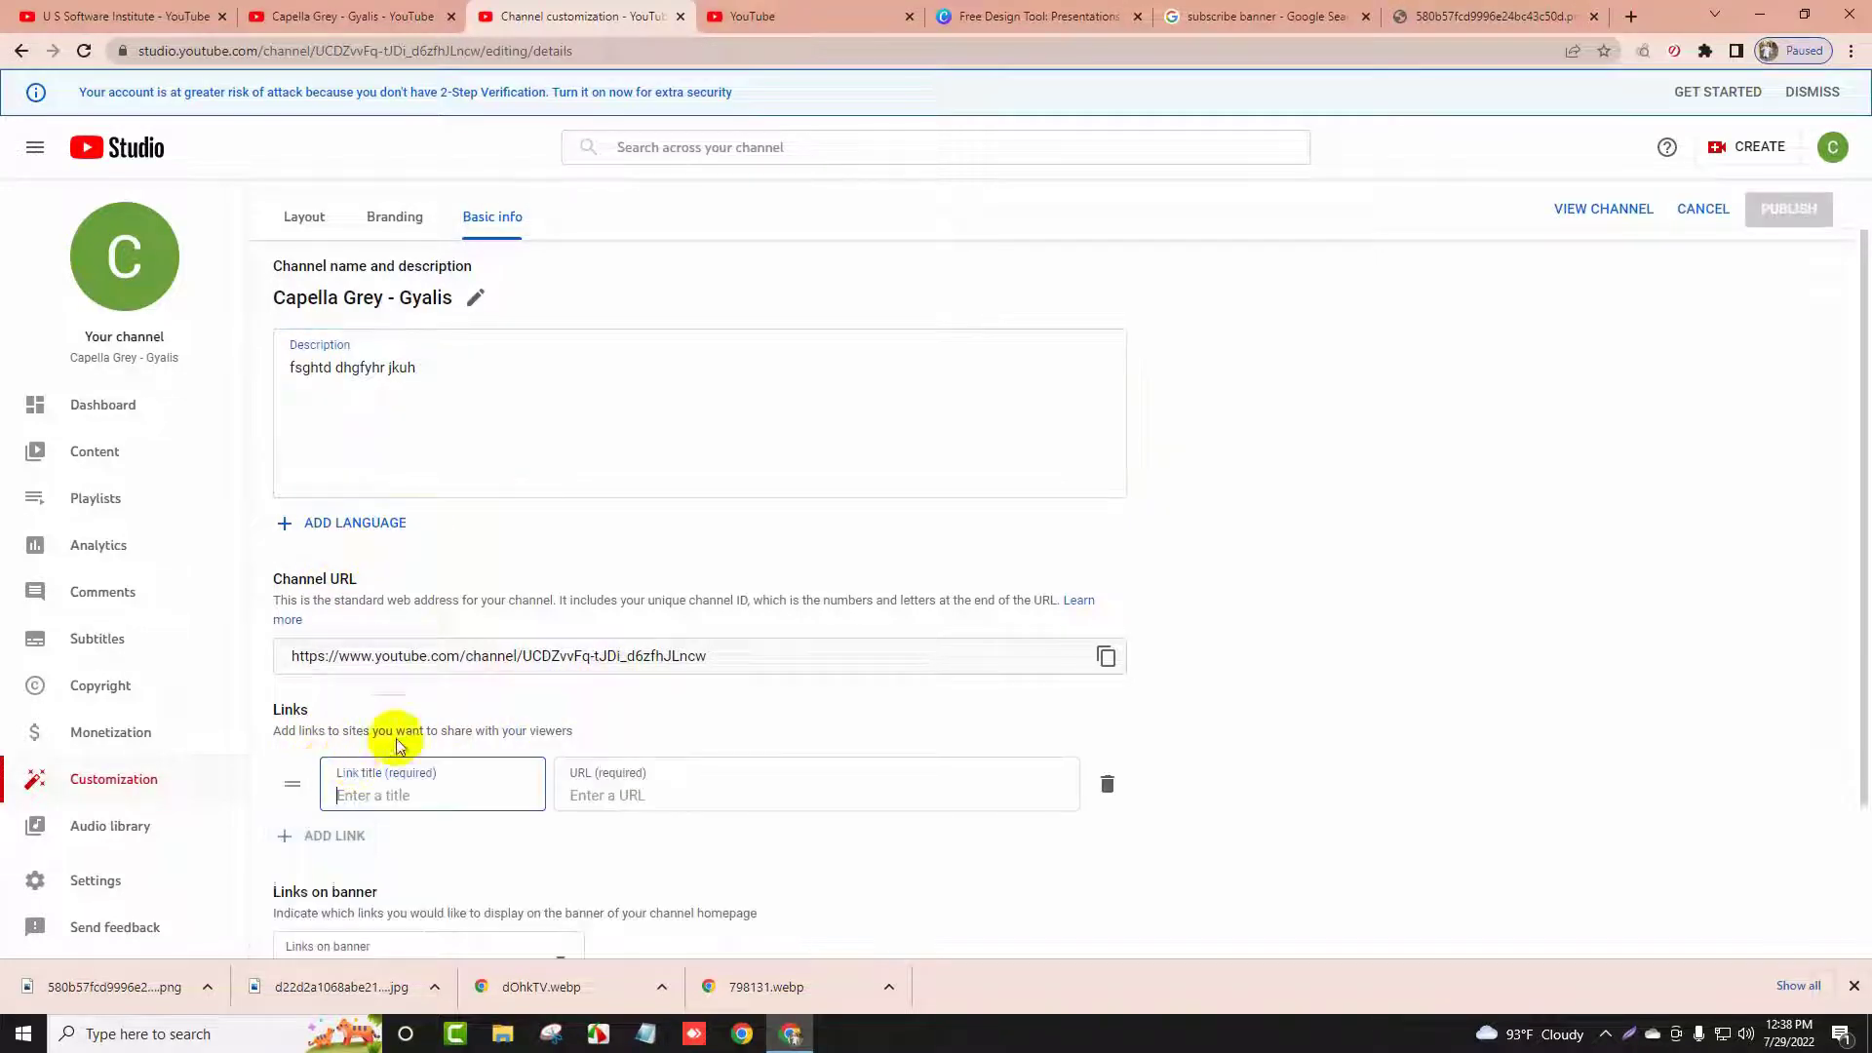
pyautogui.scroll(-3, 644, 722)
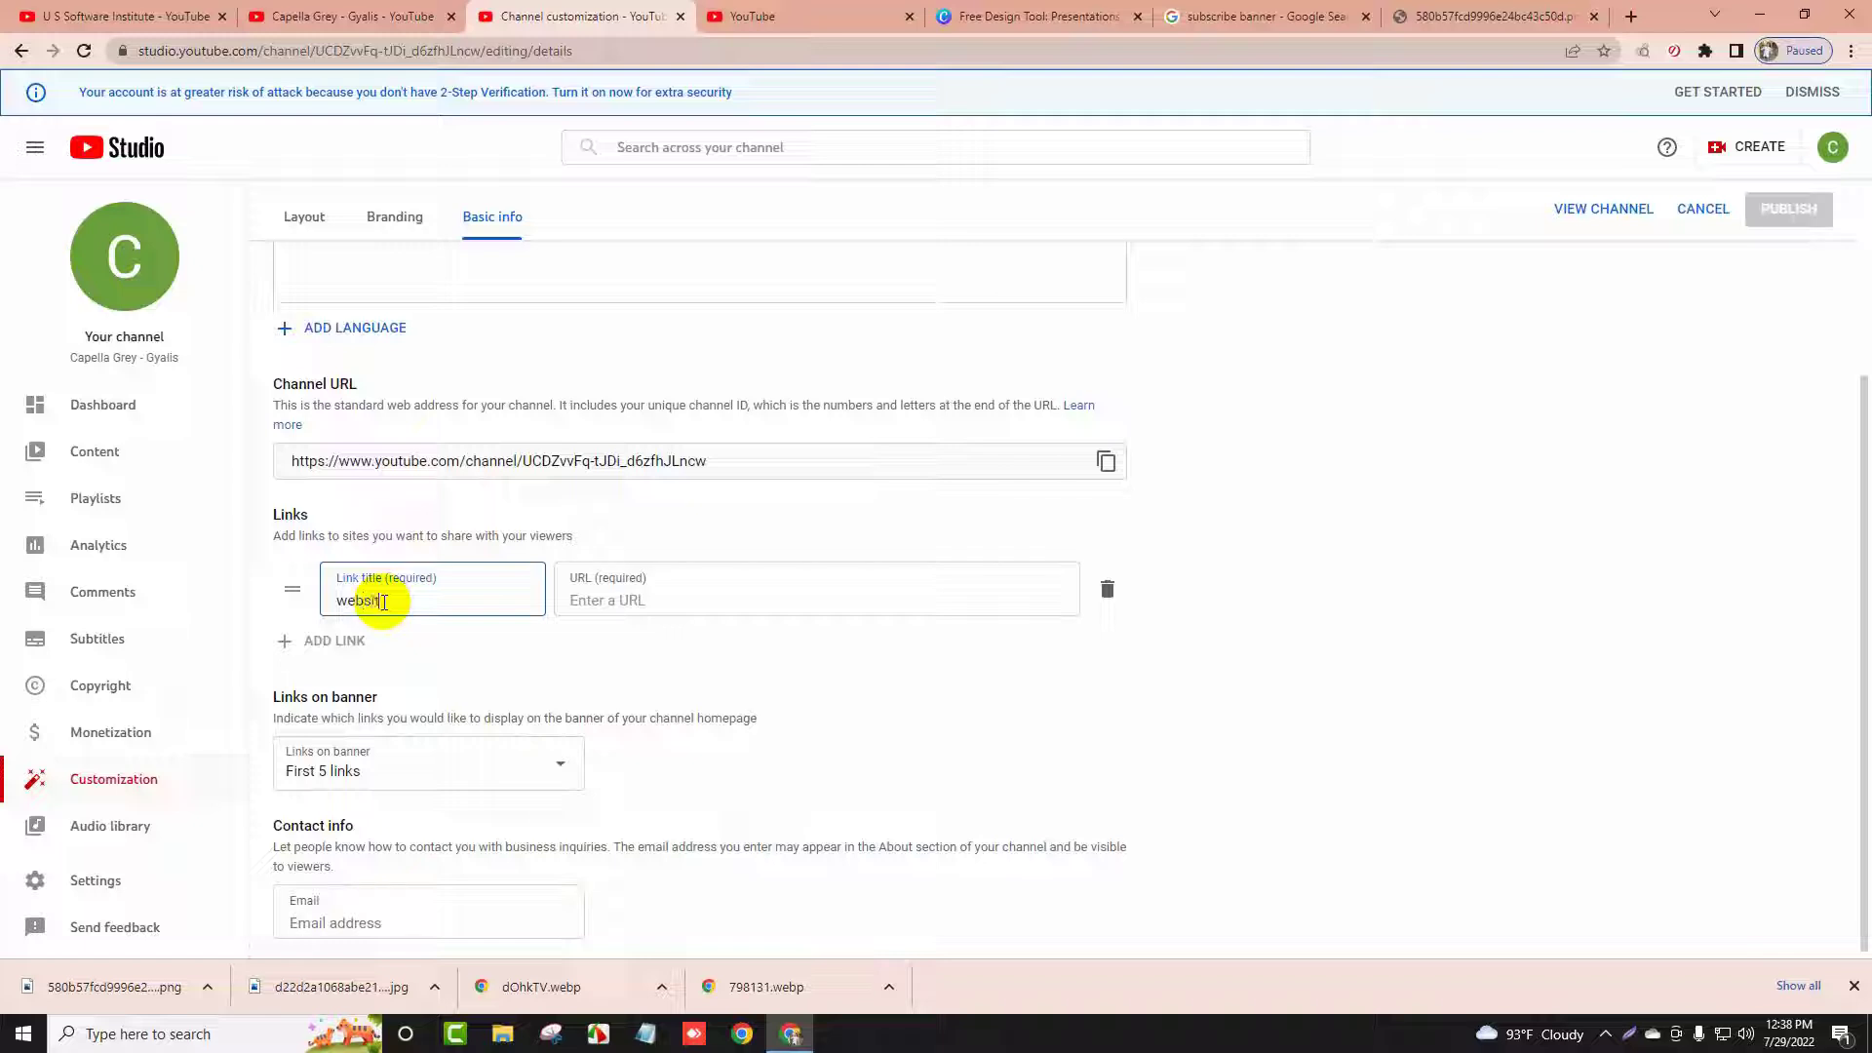
pyautogui.click(647, 591)
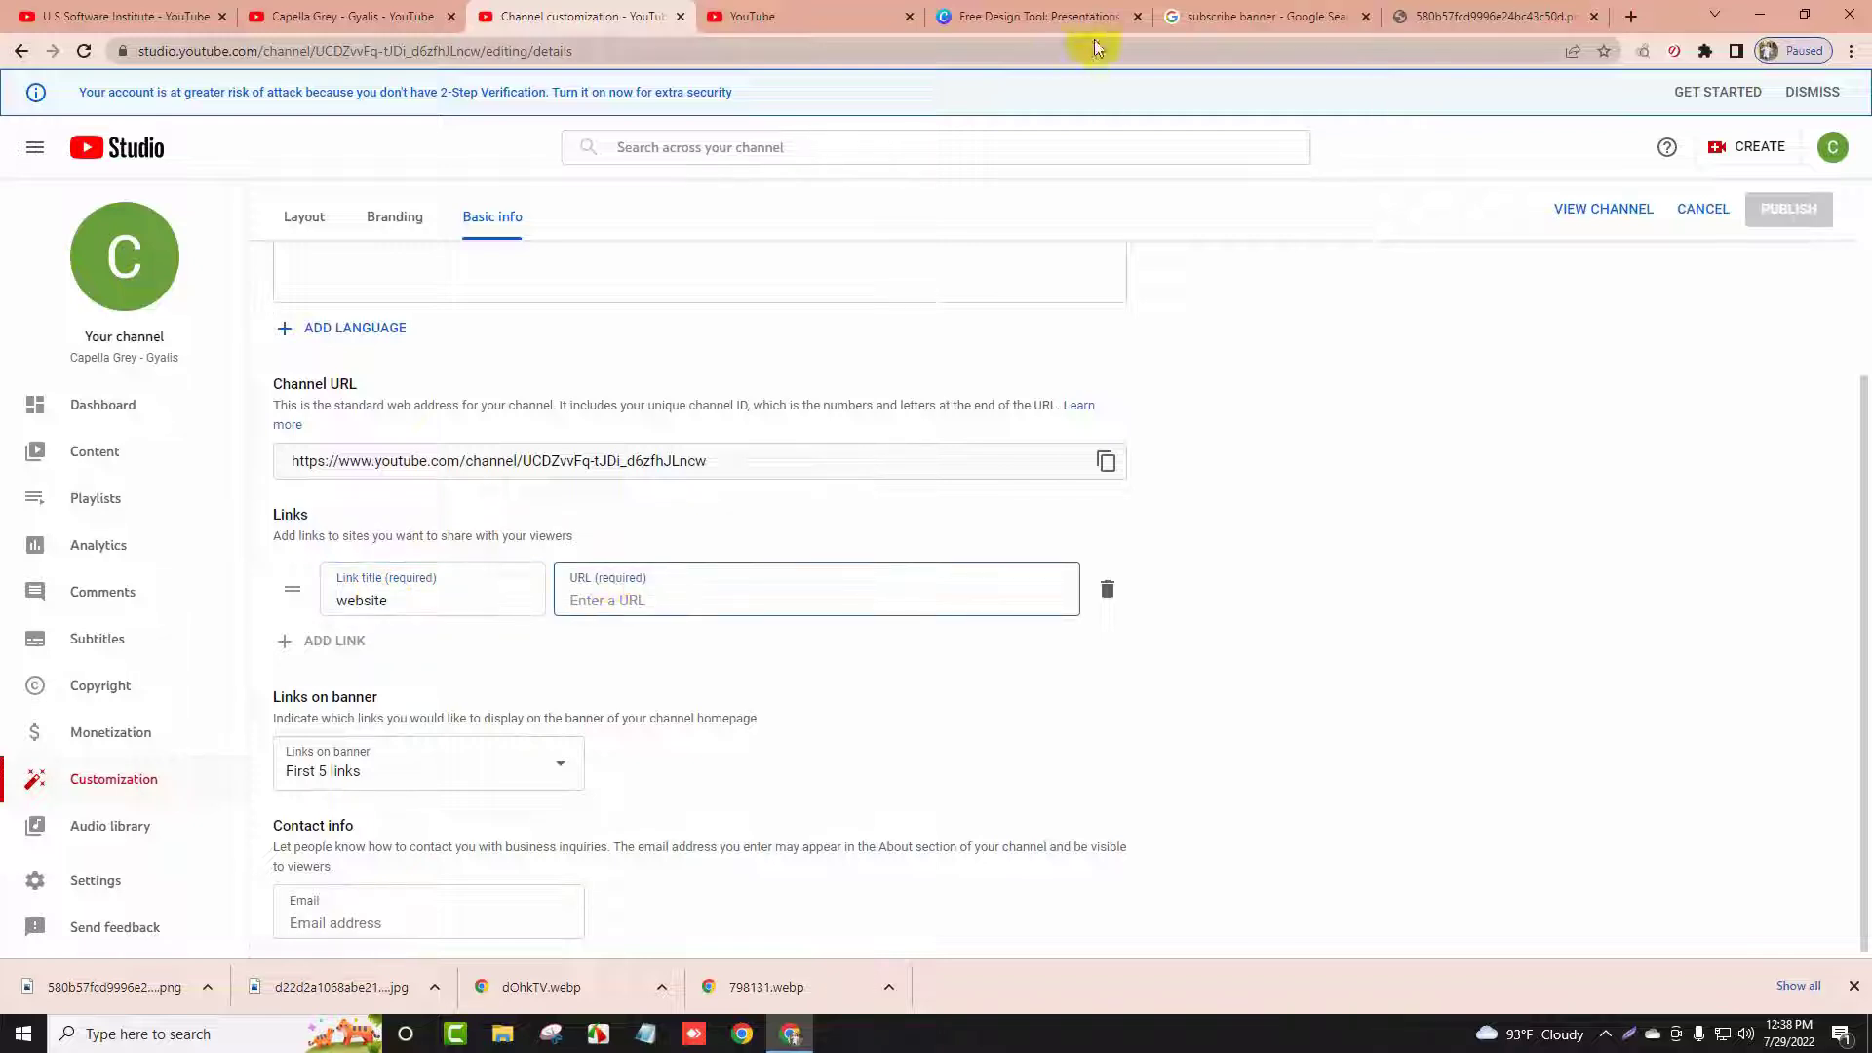
pyautogui.click(1632, 16)
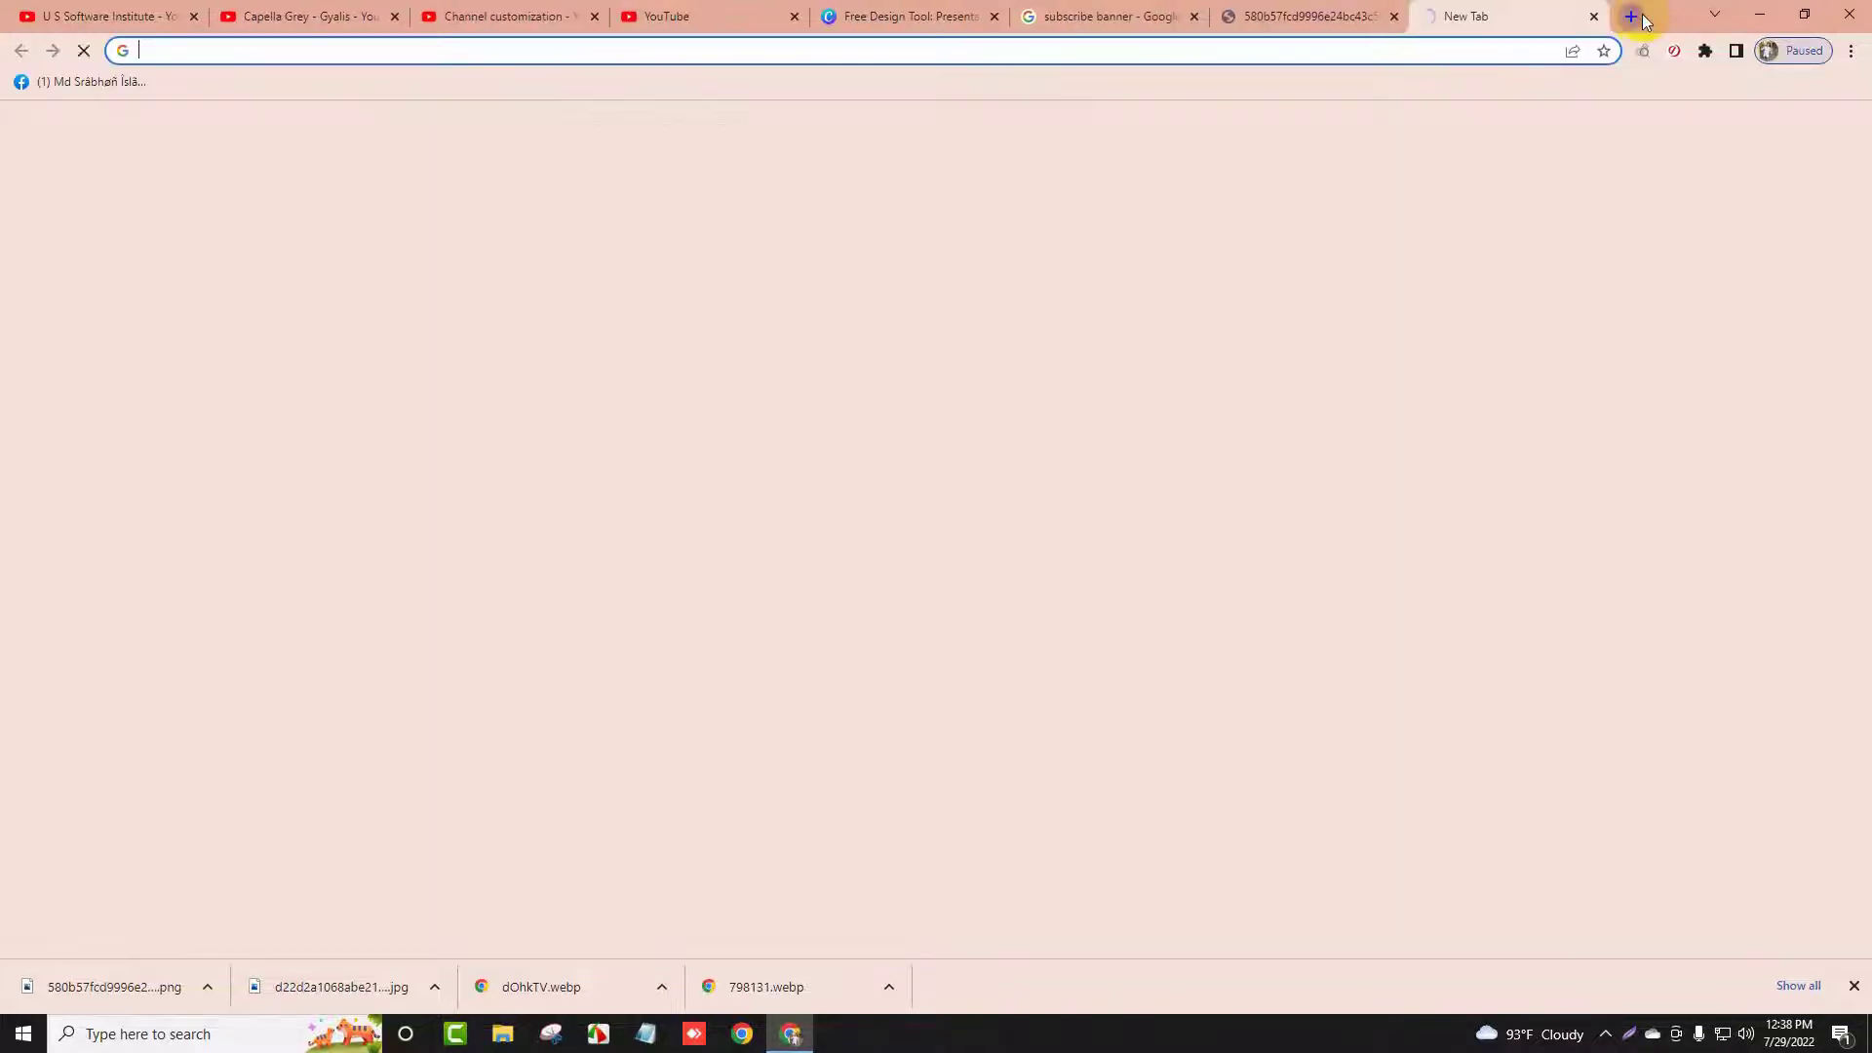
pyautogui.write('free')
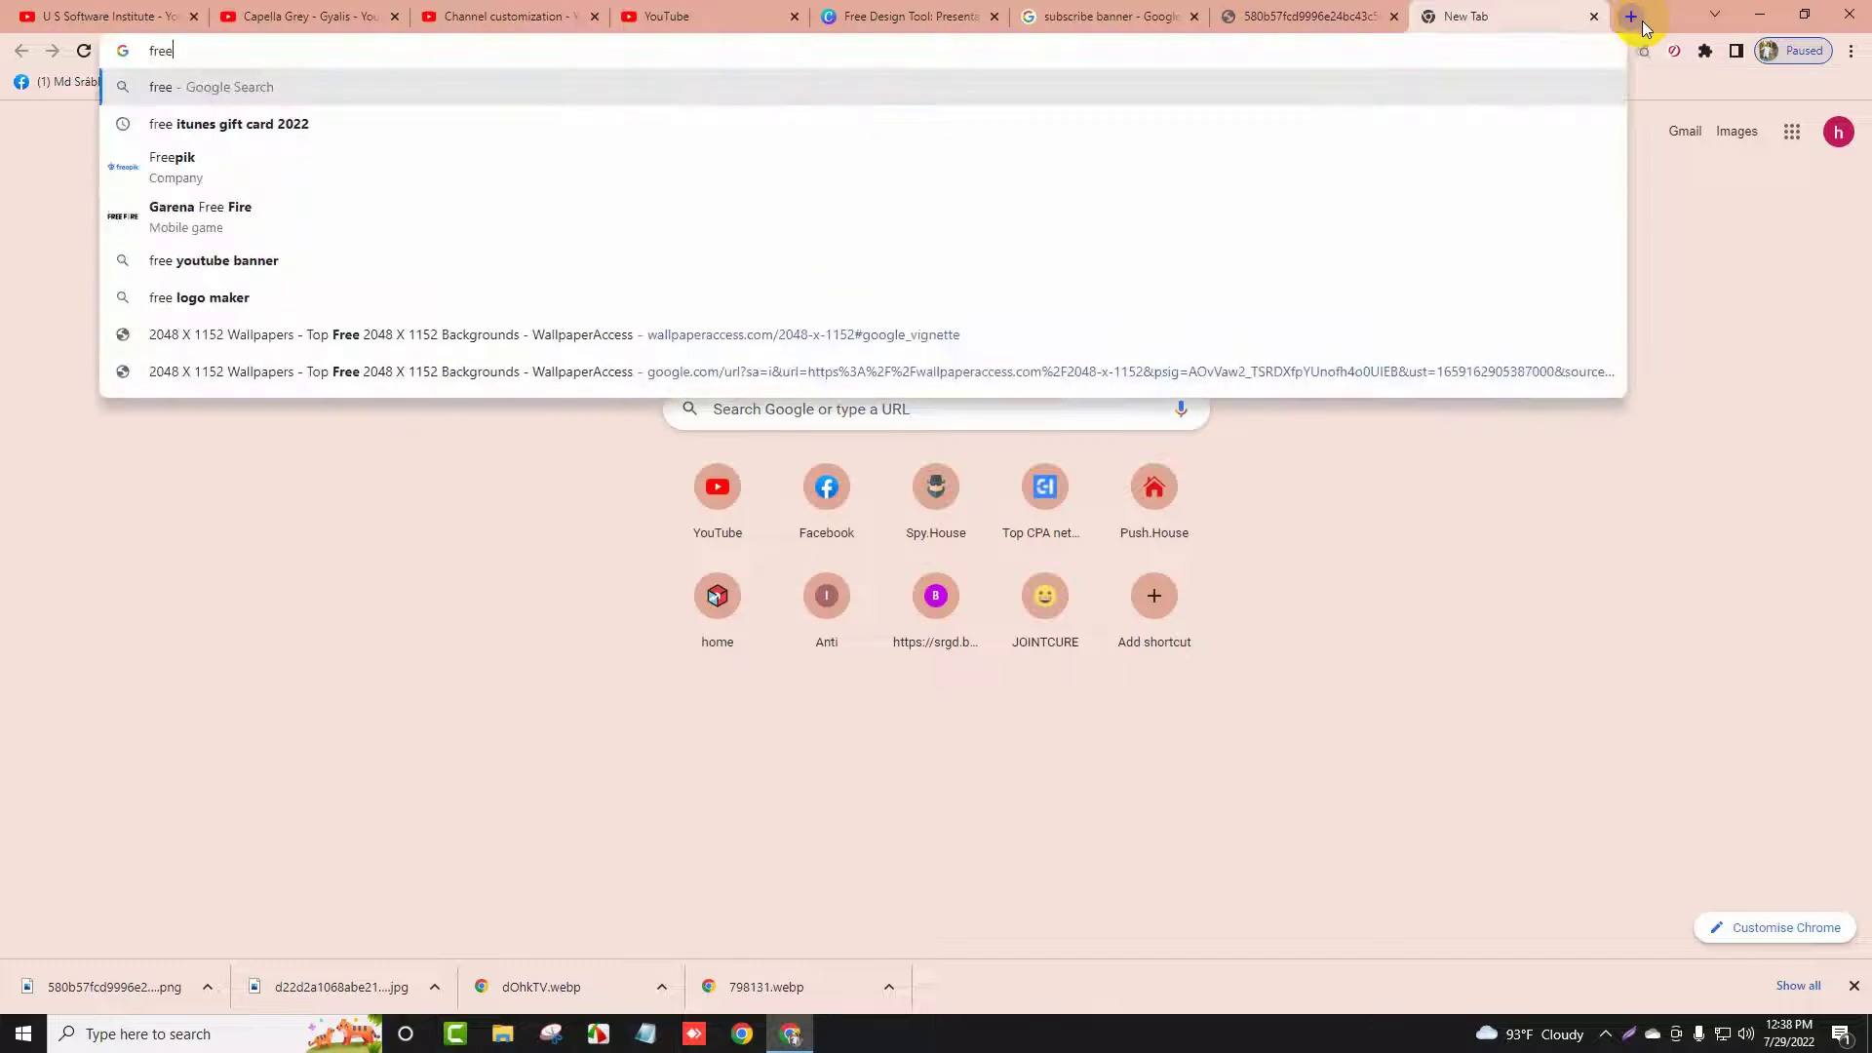
pyautogui.write('priz')
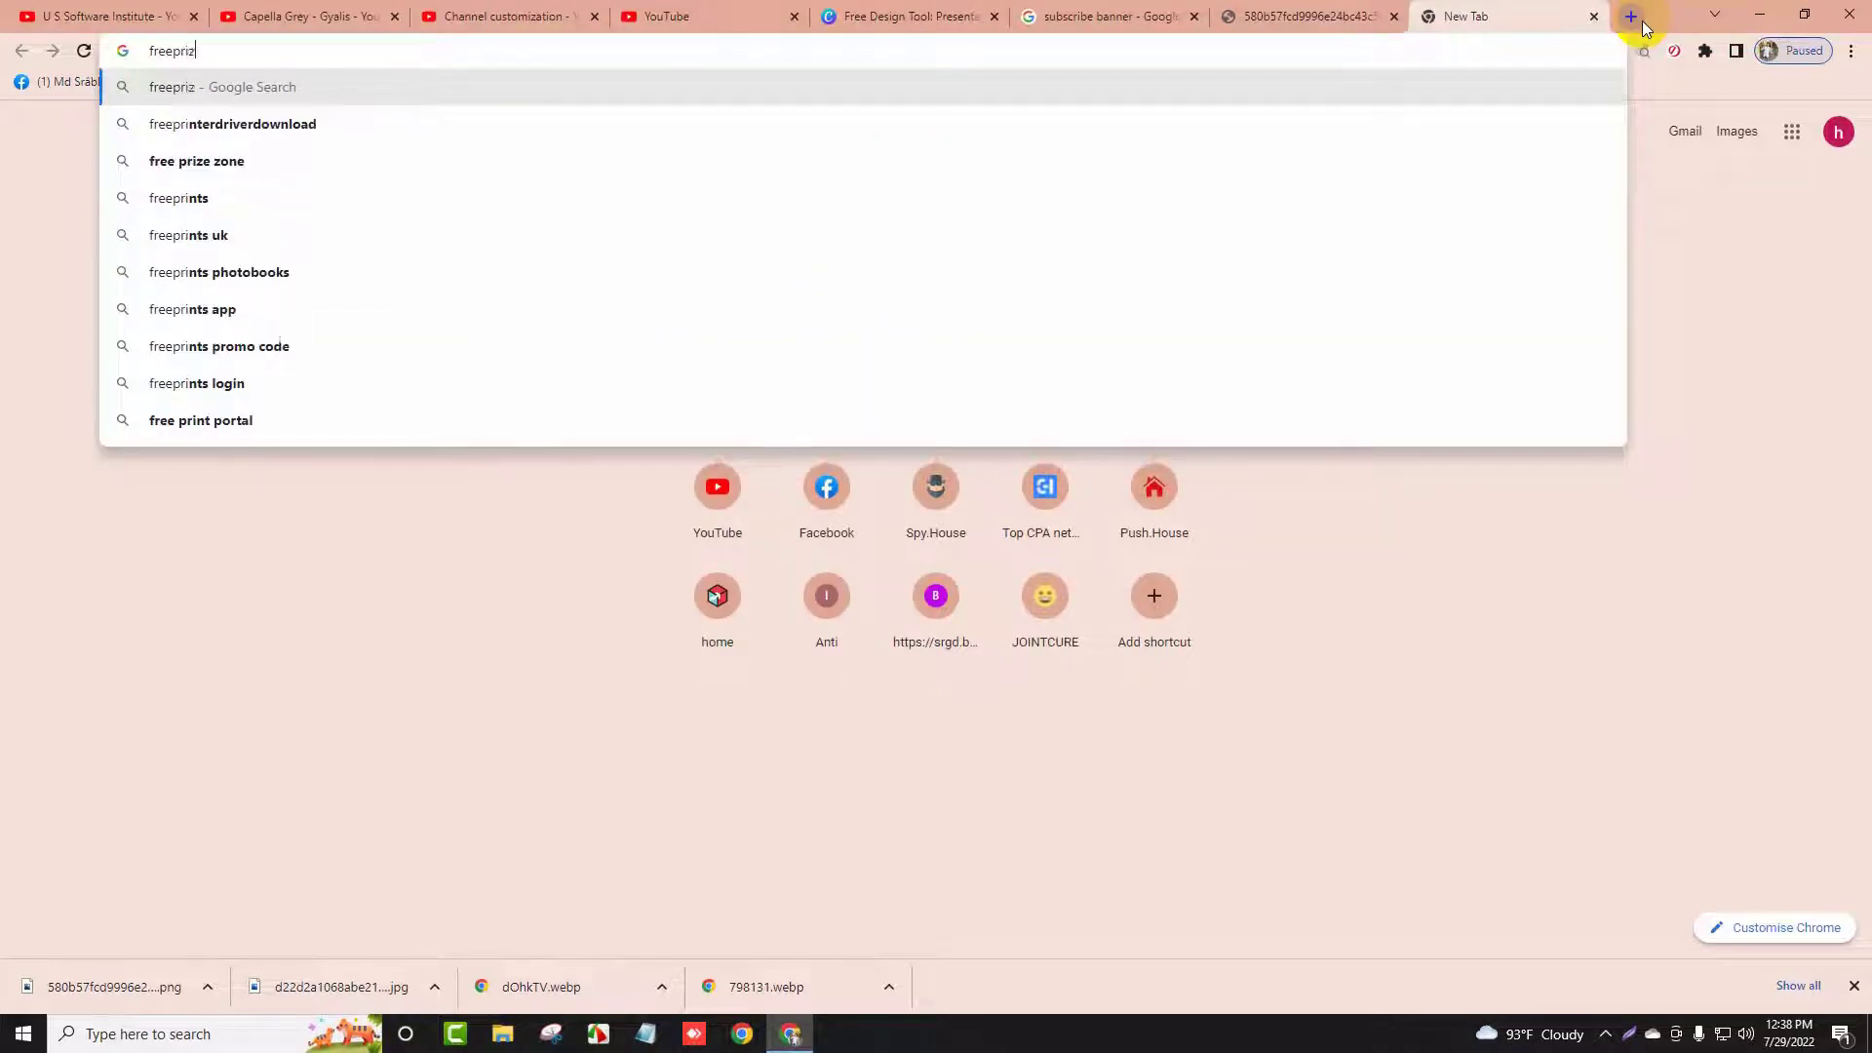
pyautogui.write('ezone.com')
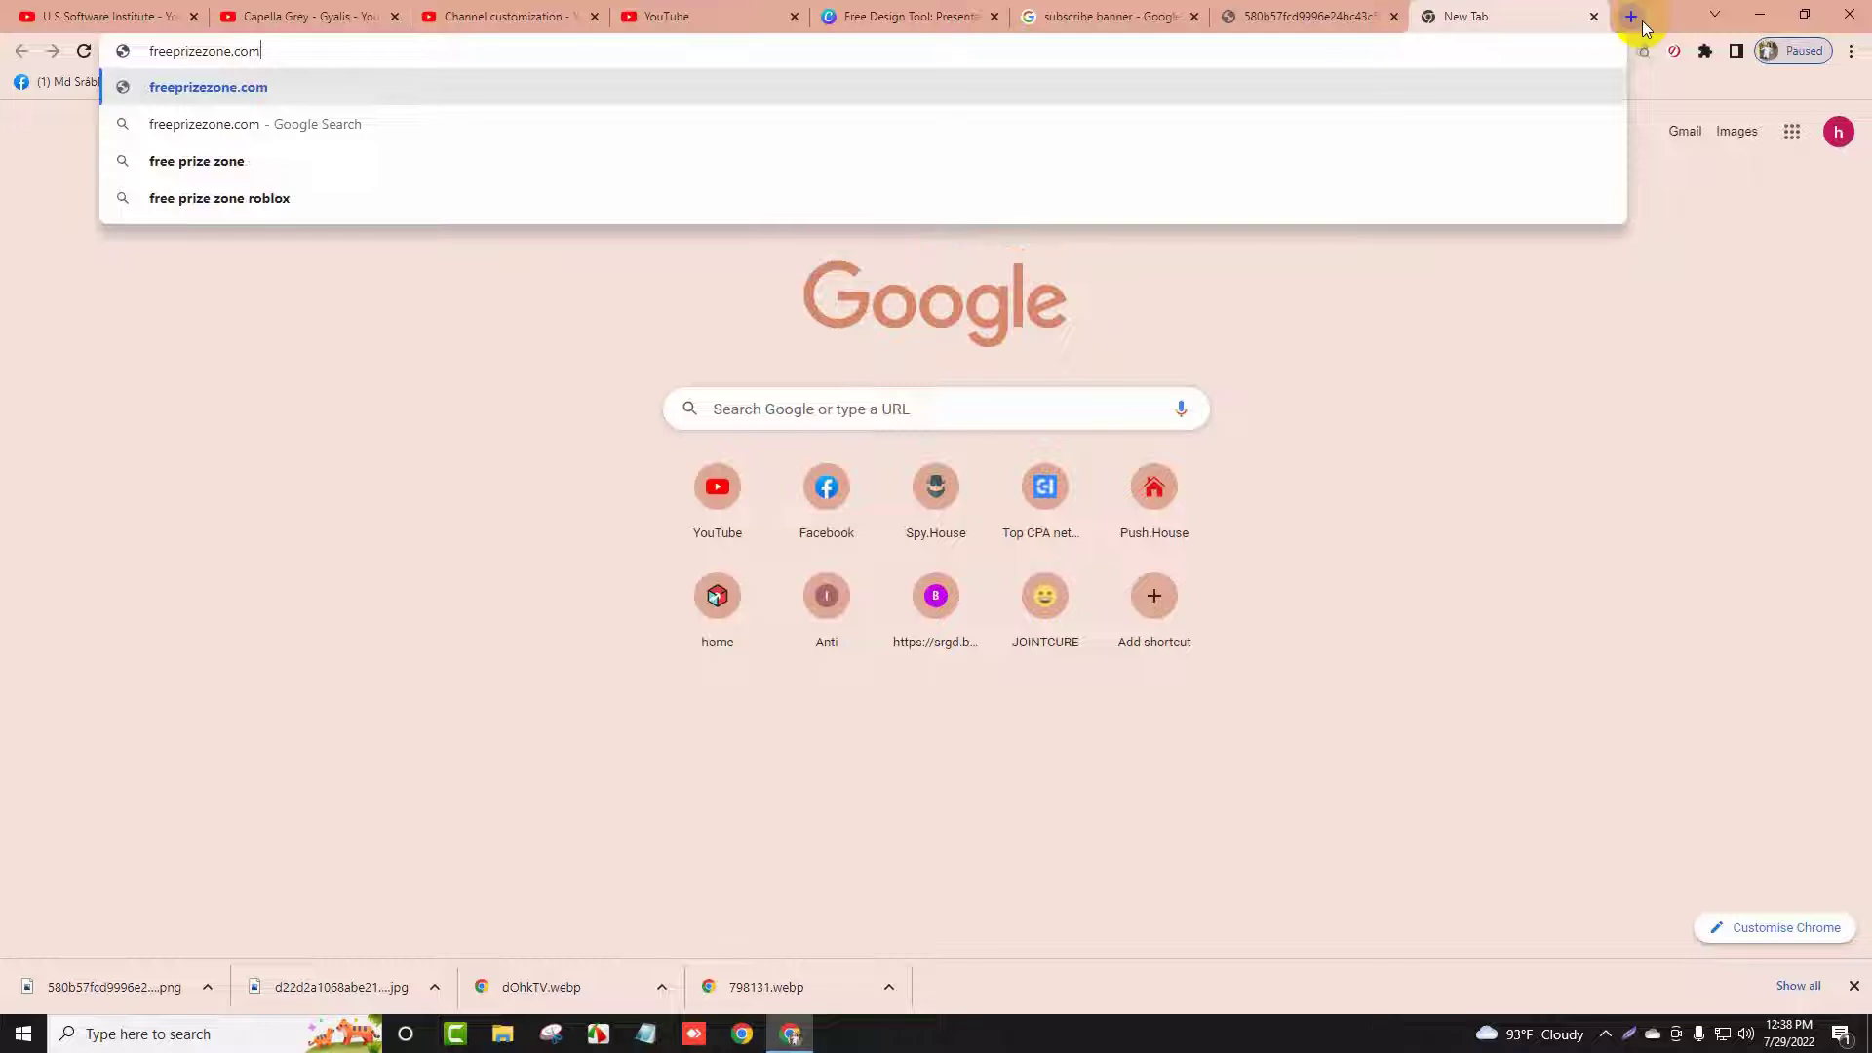
pyautogui.hotkey('ctrl', 'a')
pyautogui.hotkey('ctrl', 'c')
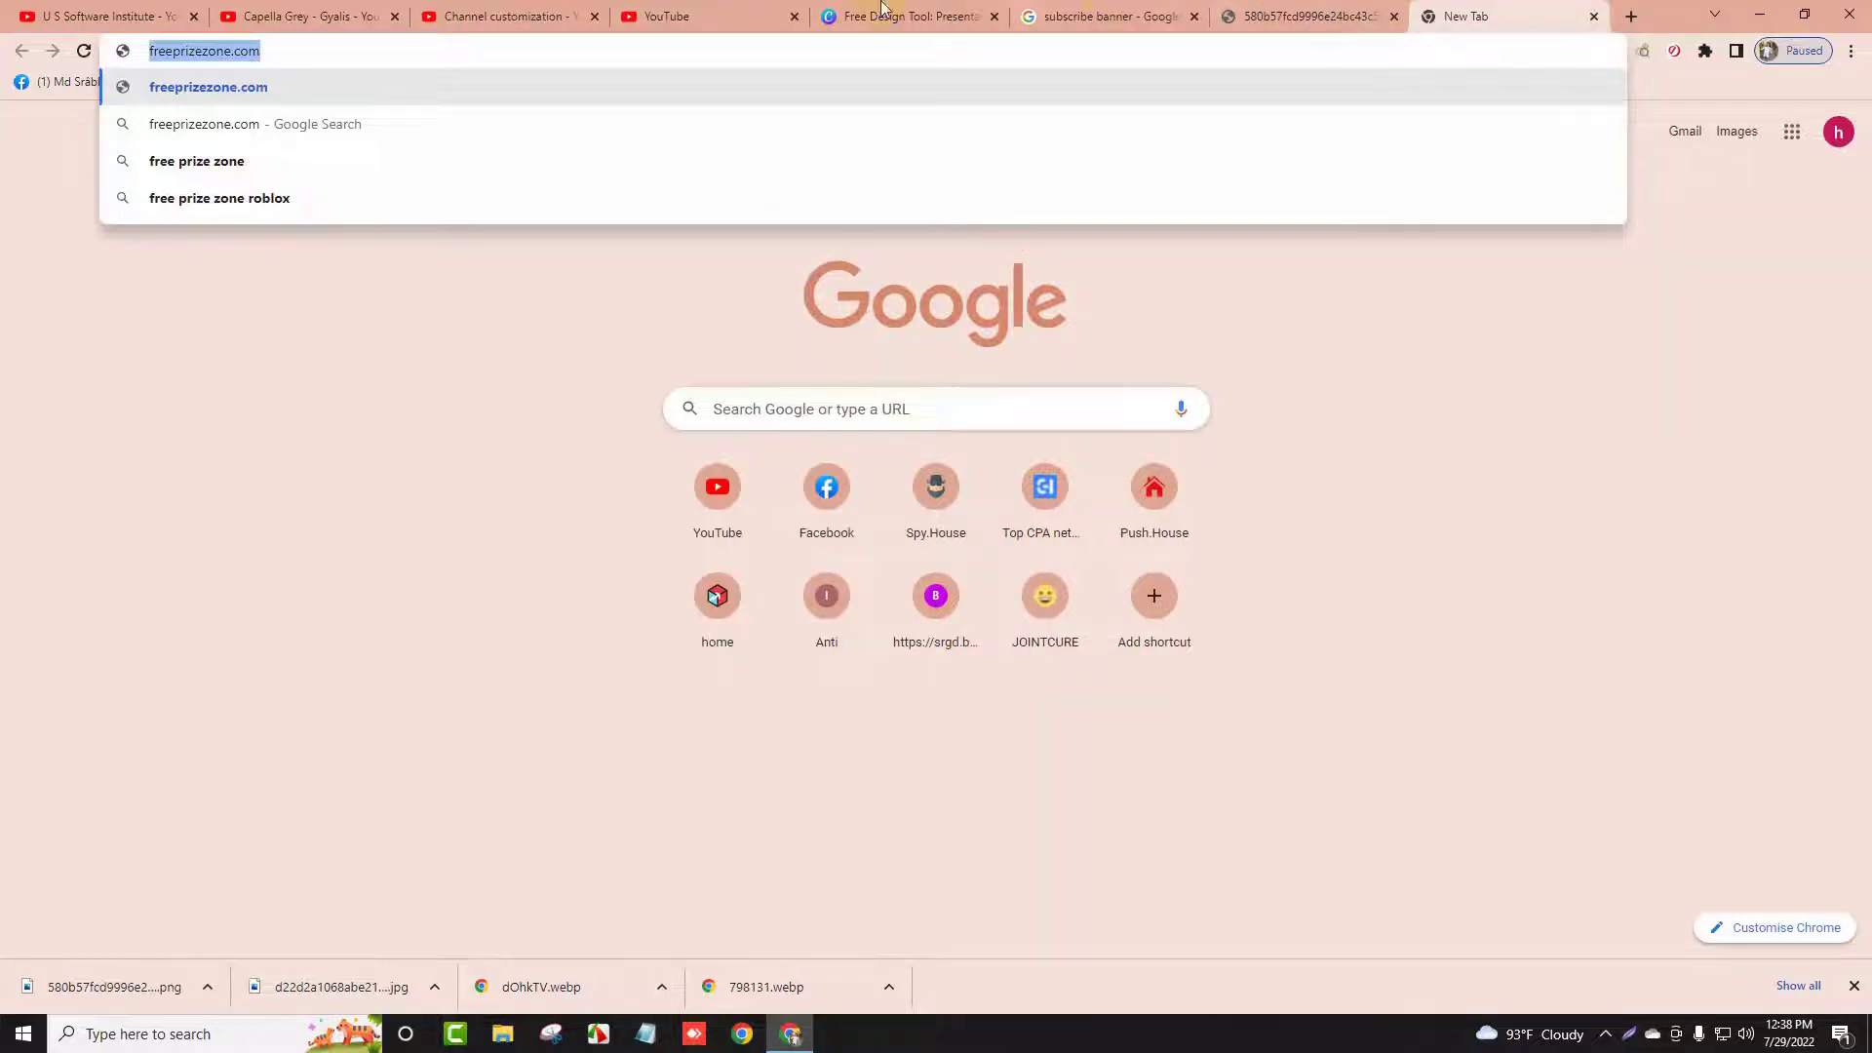
pyautogui.click(535, 14)
pyautogui.hotkey('ctrl', 'v')
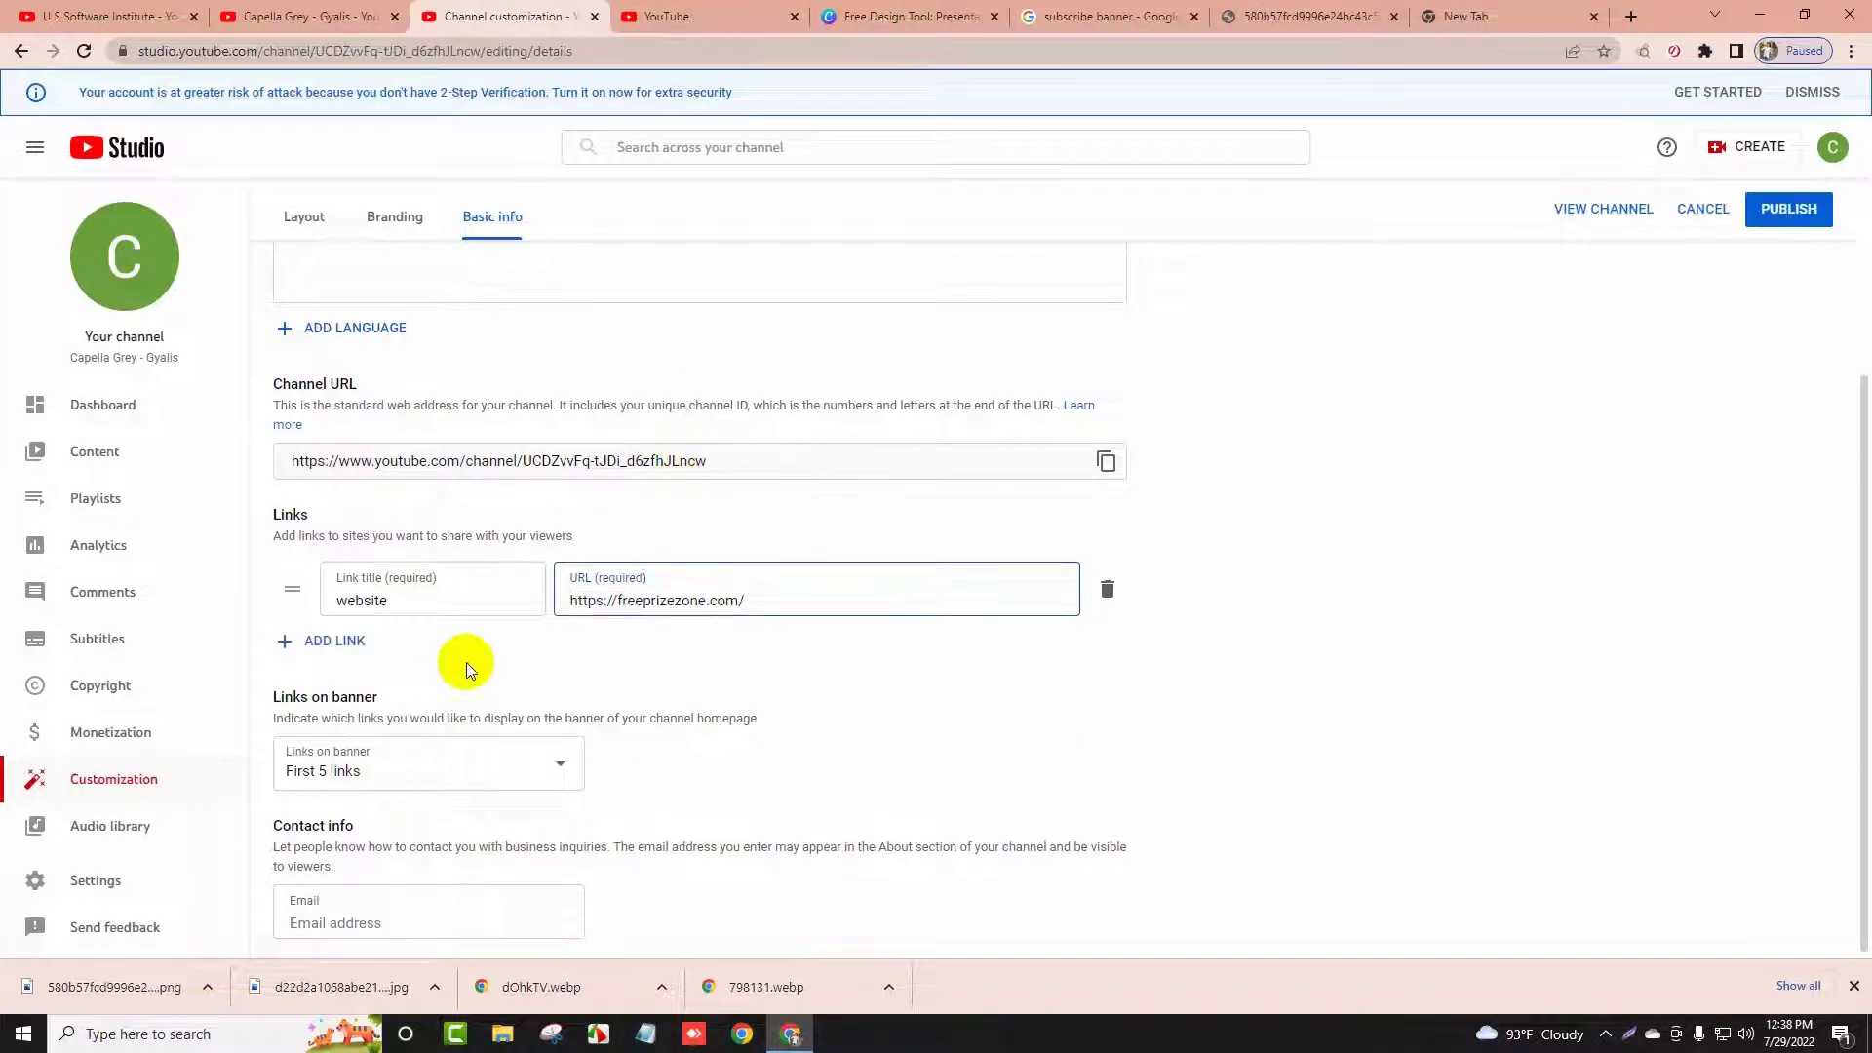
# Add a facebook link and load facebook.com in a new tab to get its address
pyautogui.click(341, 641)
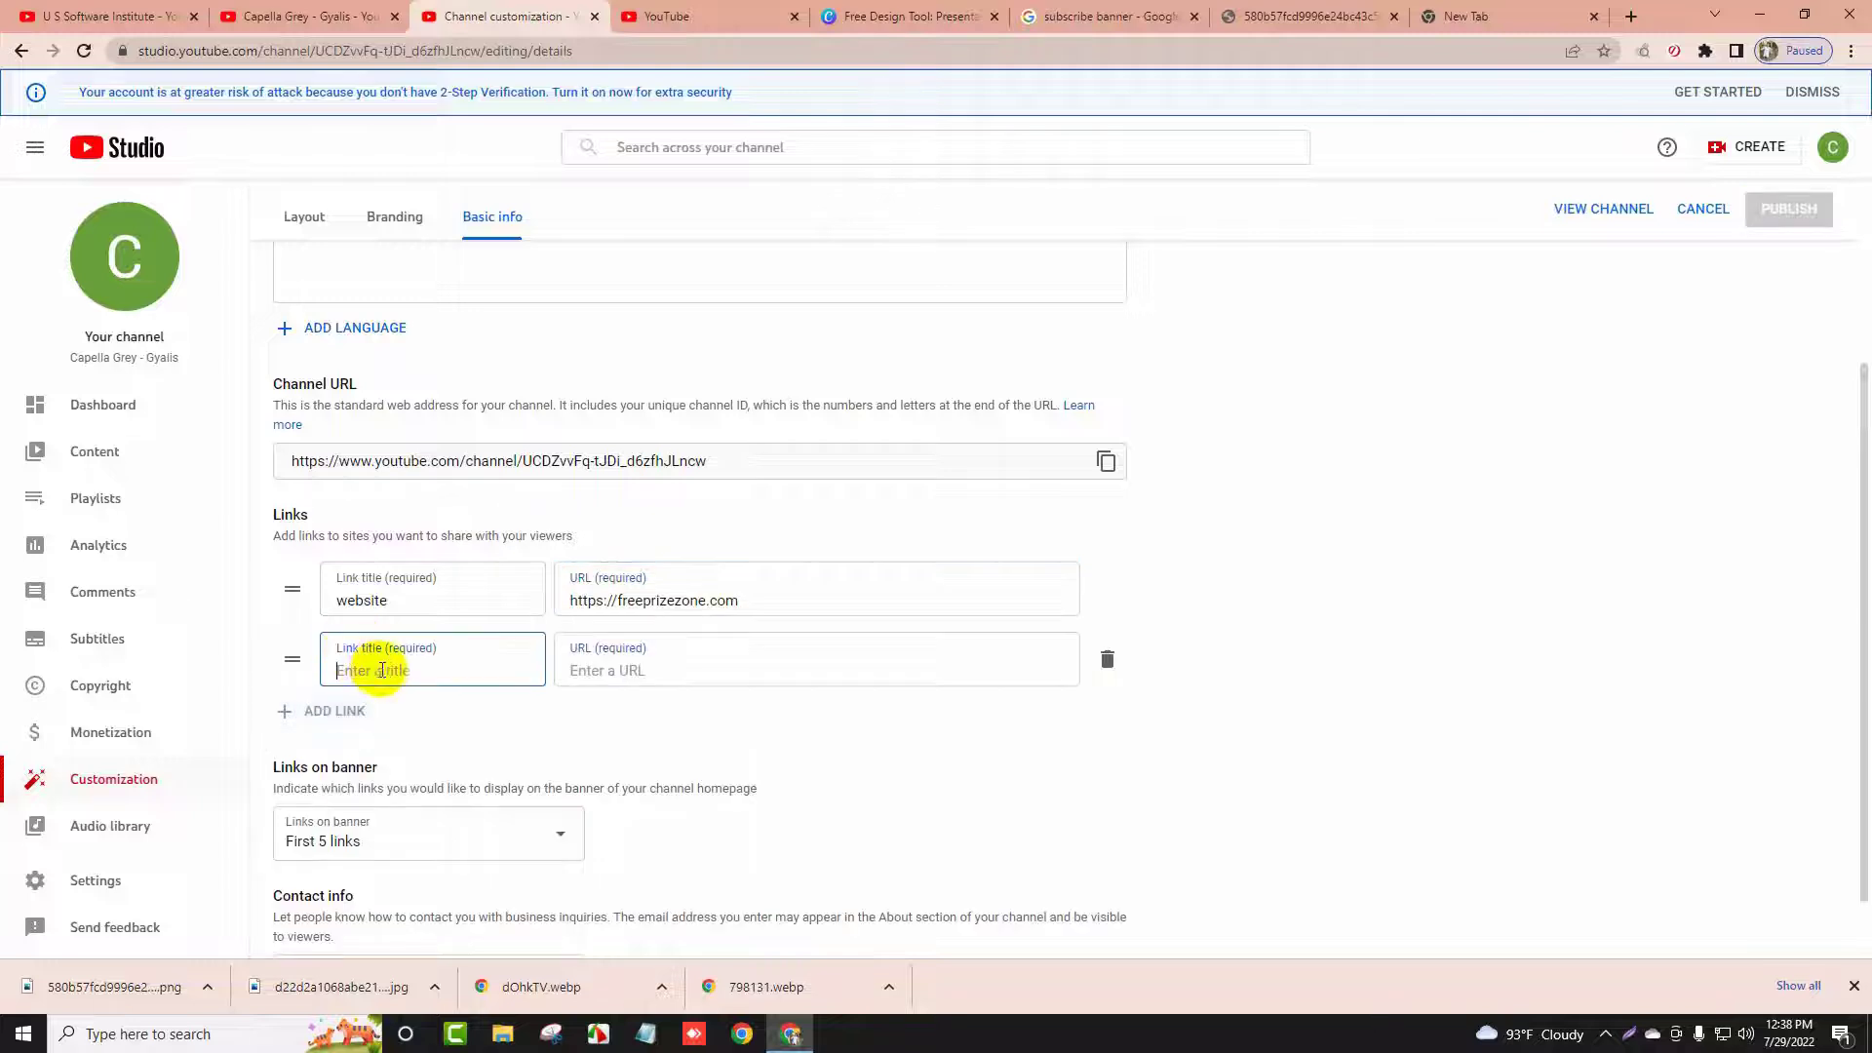
pyautogui.write('facebook')
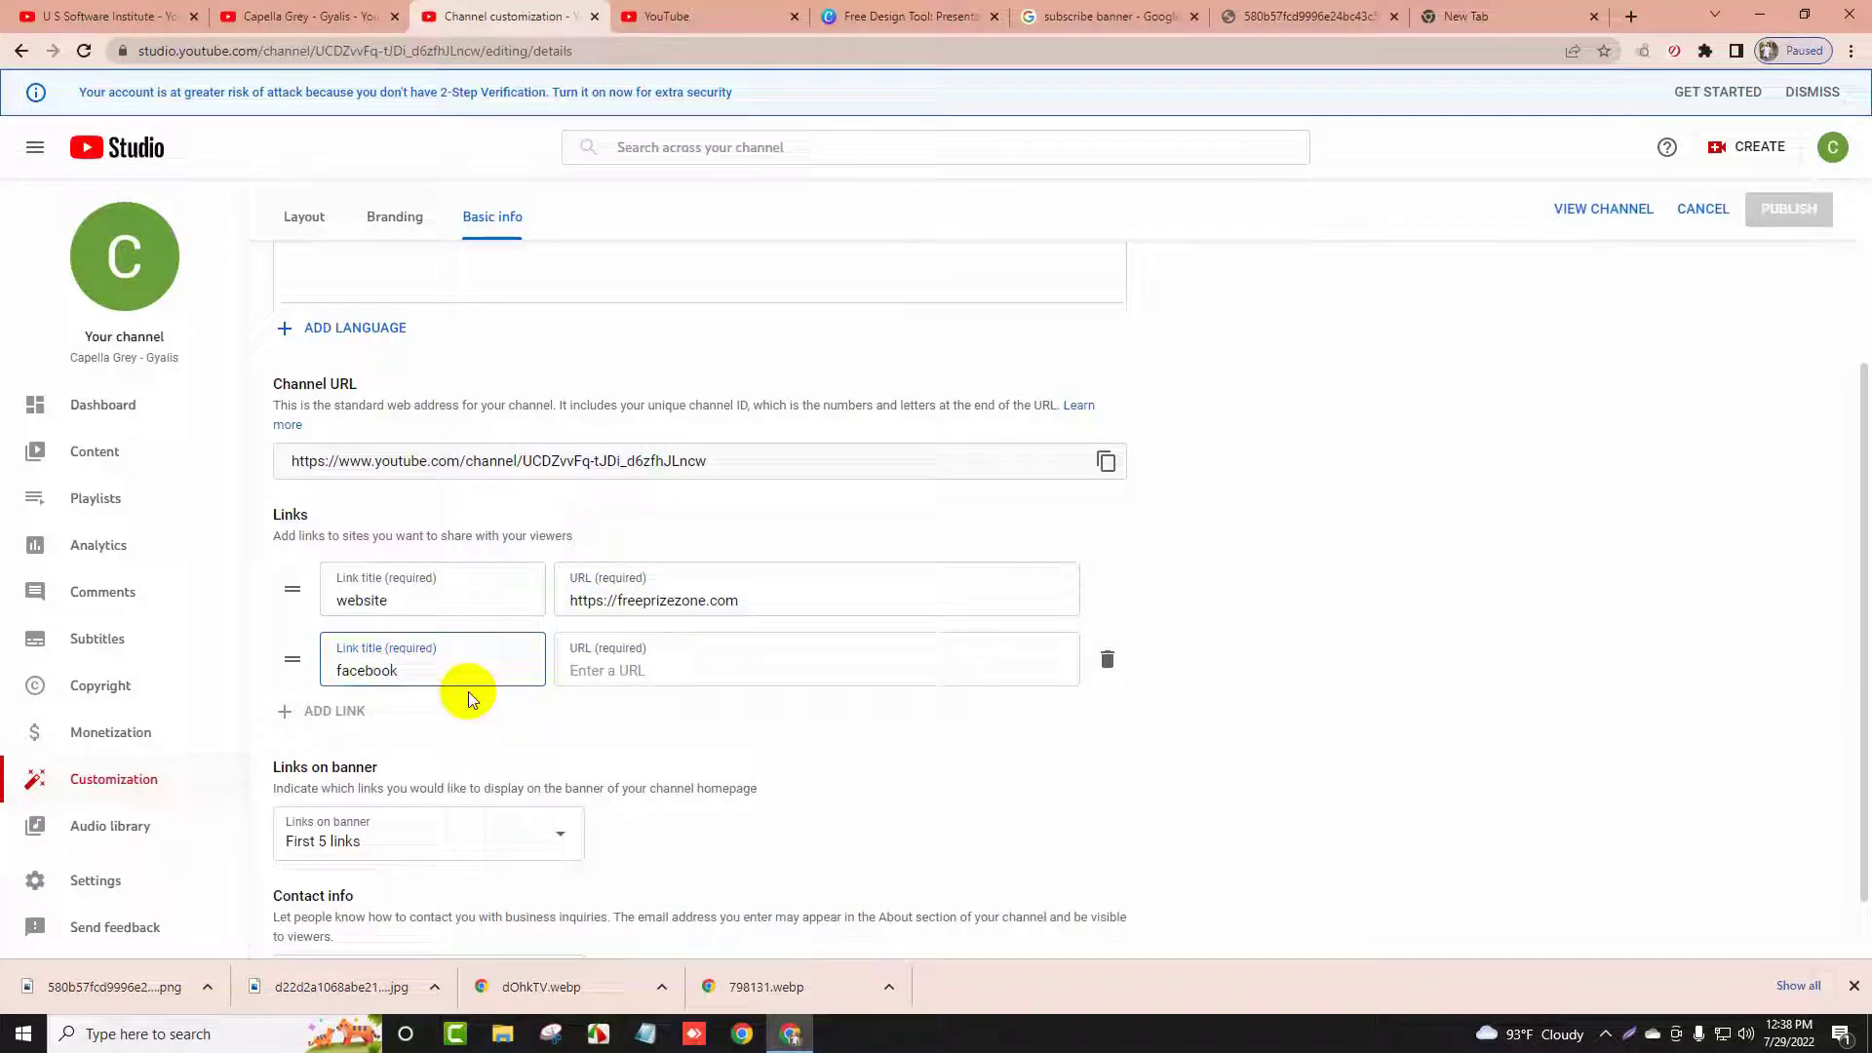
pyautogui.click(647, 656)
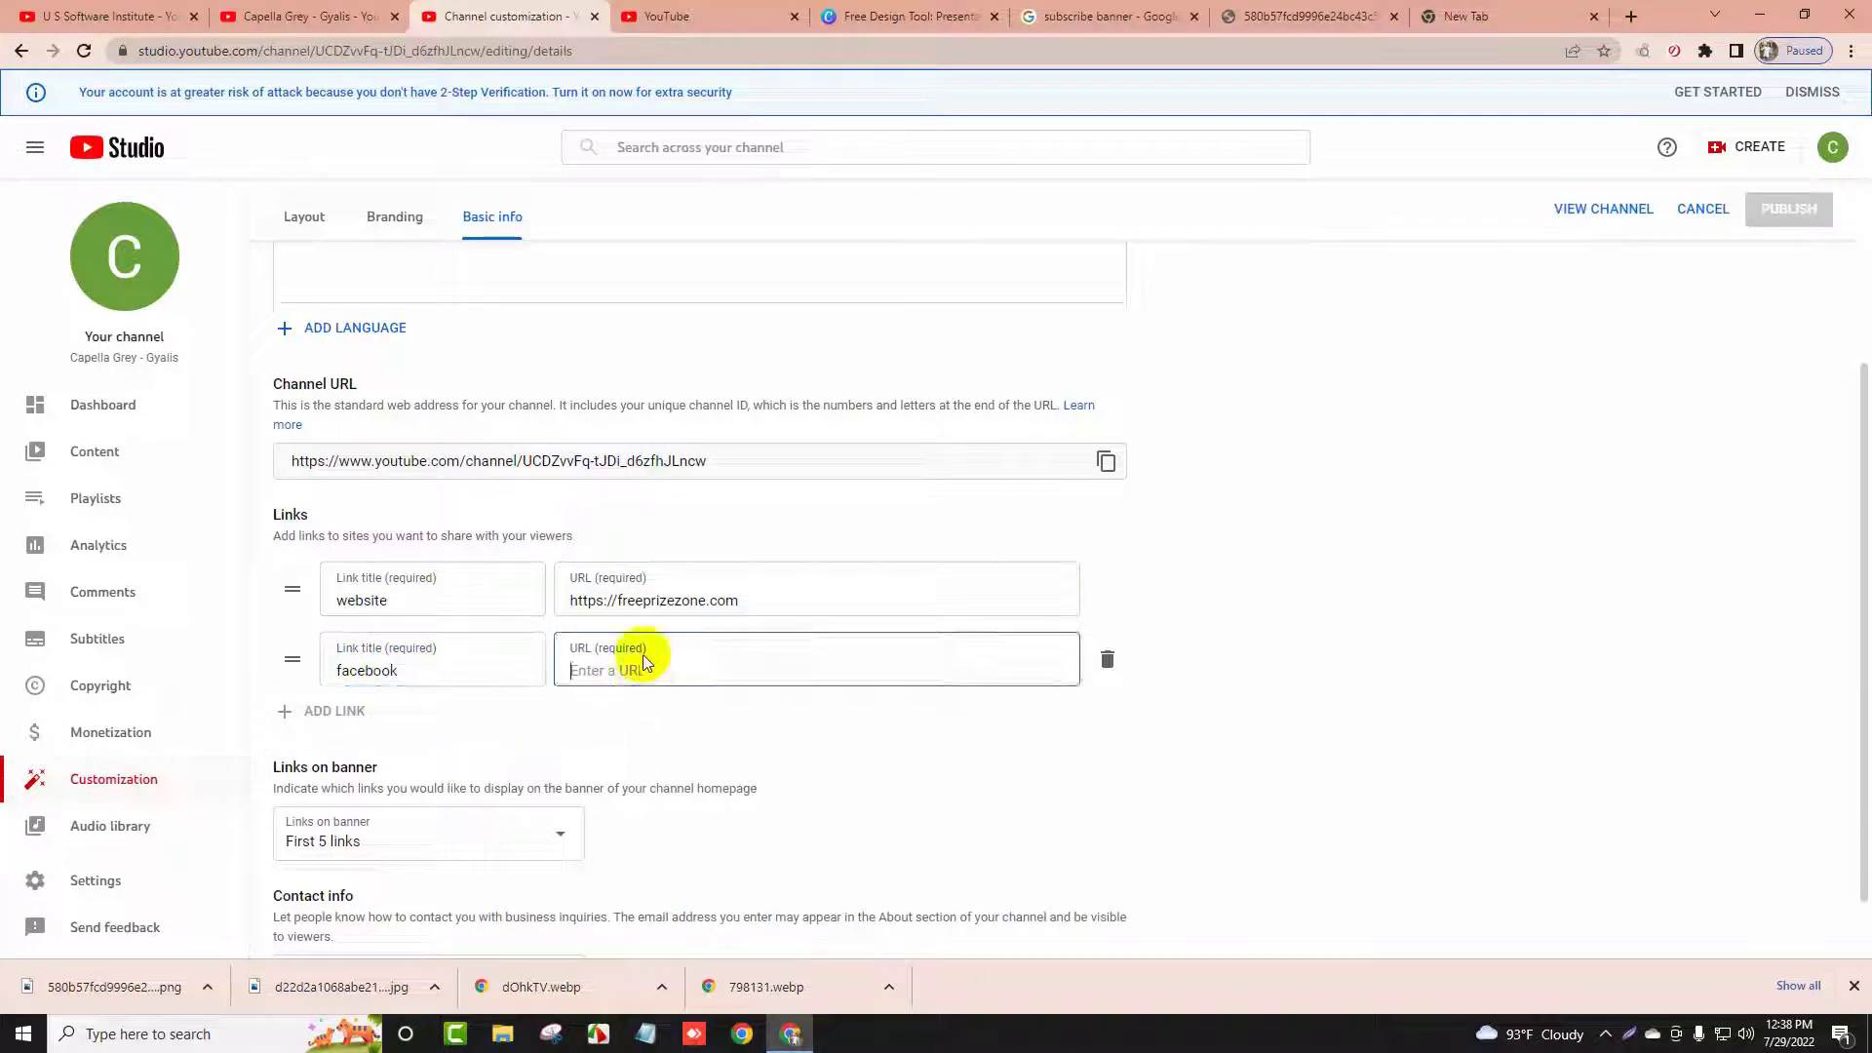
pyautogui.click(1497, 41)
pyautogui.click(1495, 17)
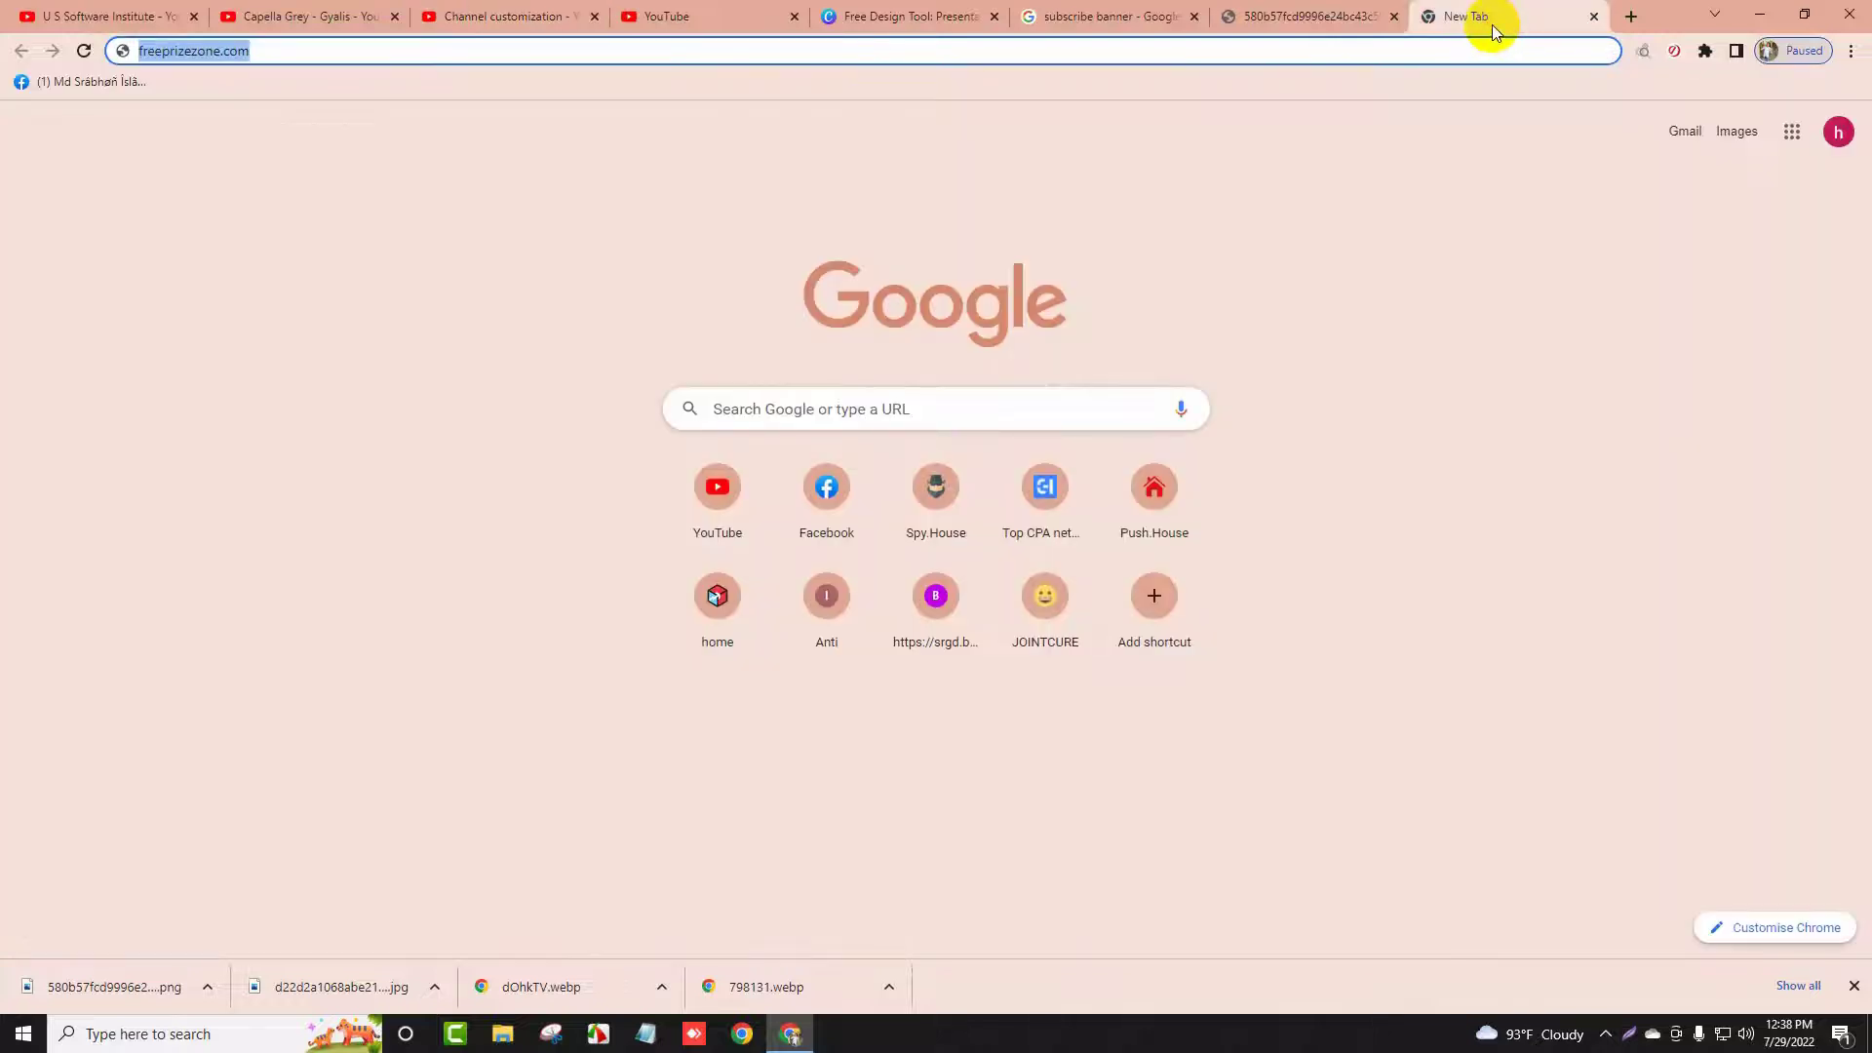
pyautogui.write('facebook.com')
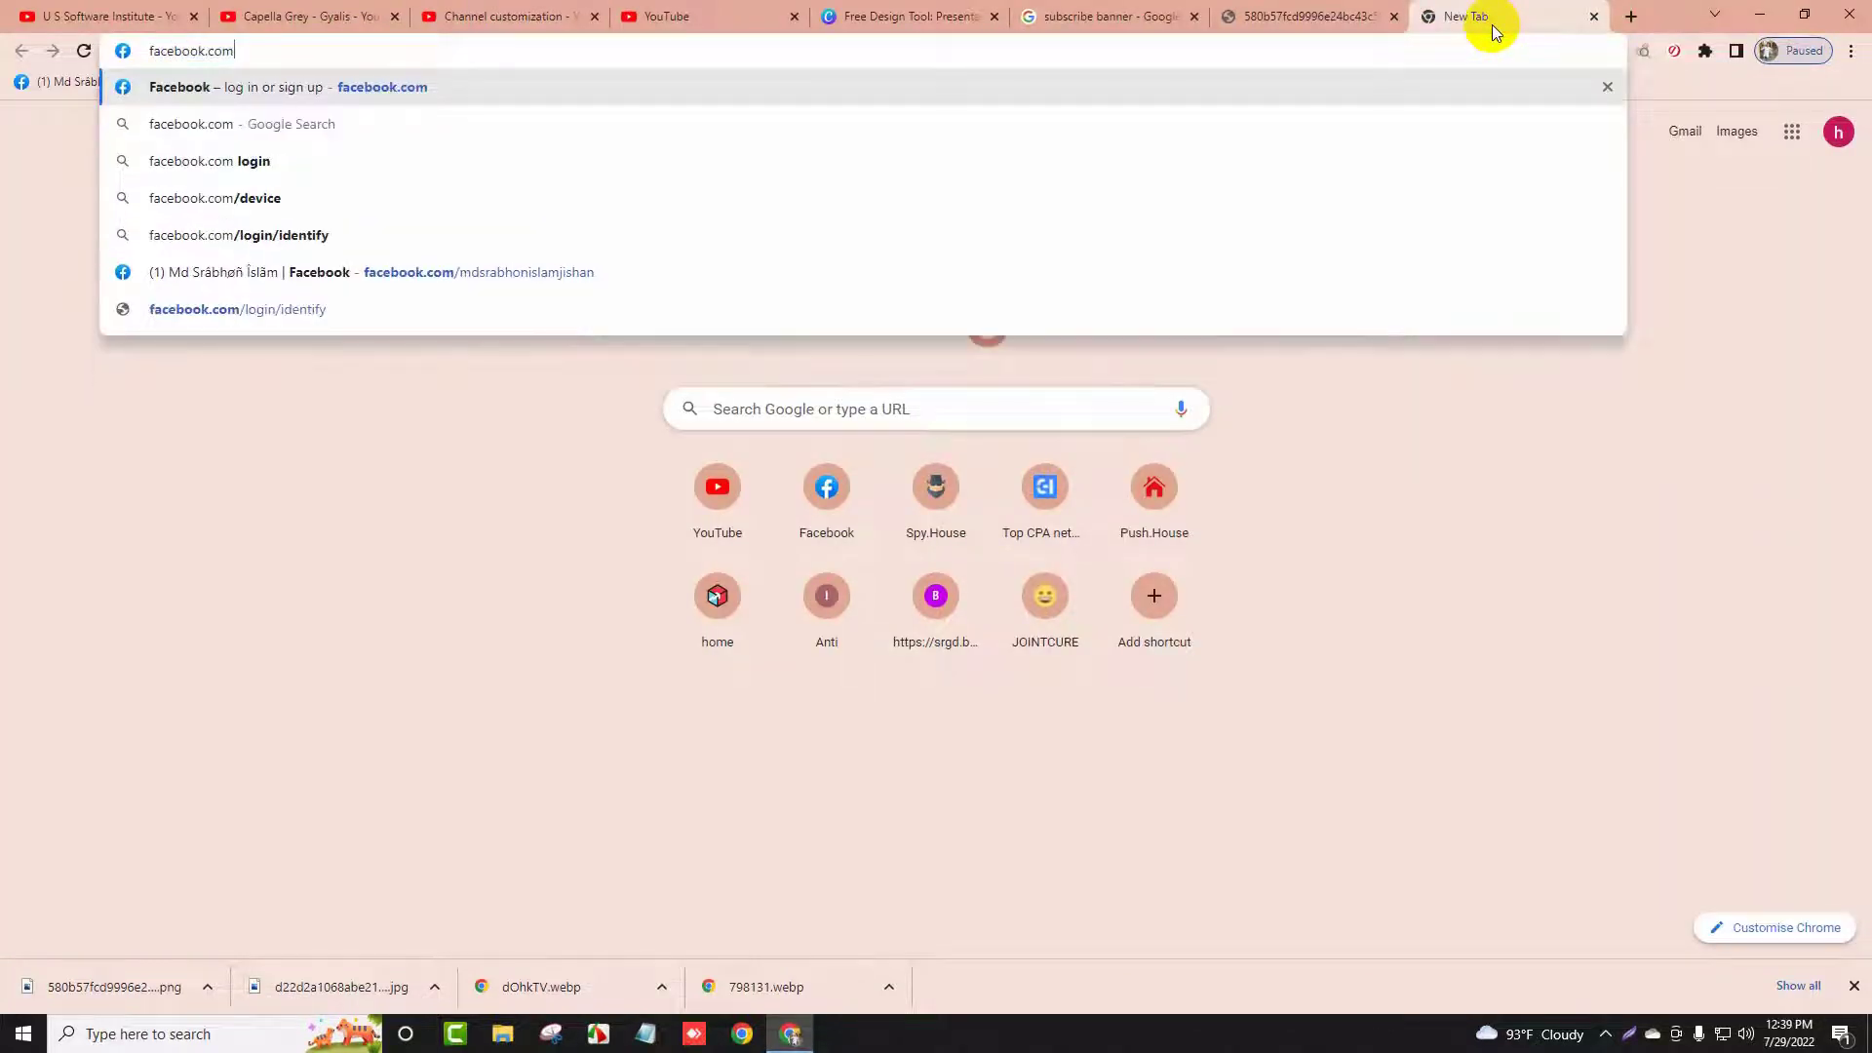
pyautogui.press('Return')
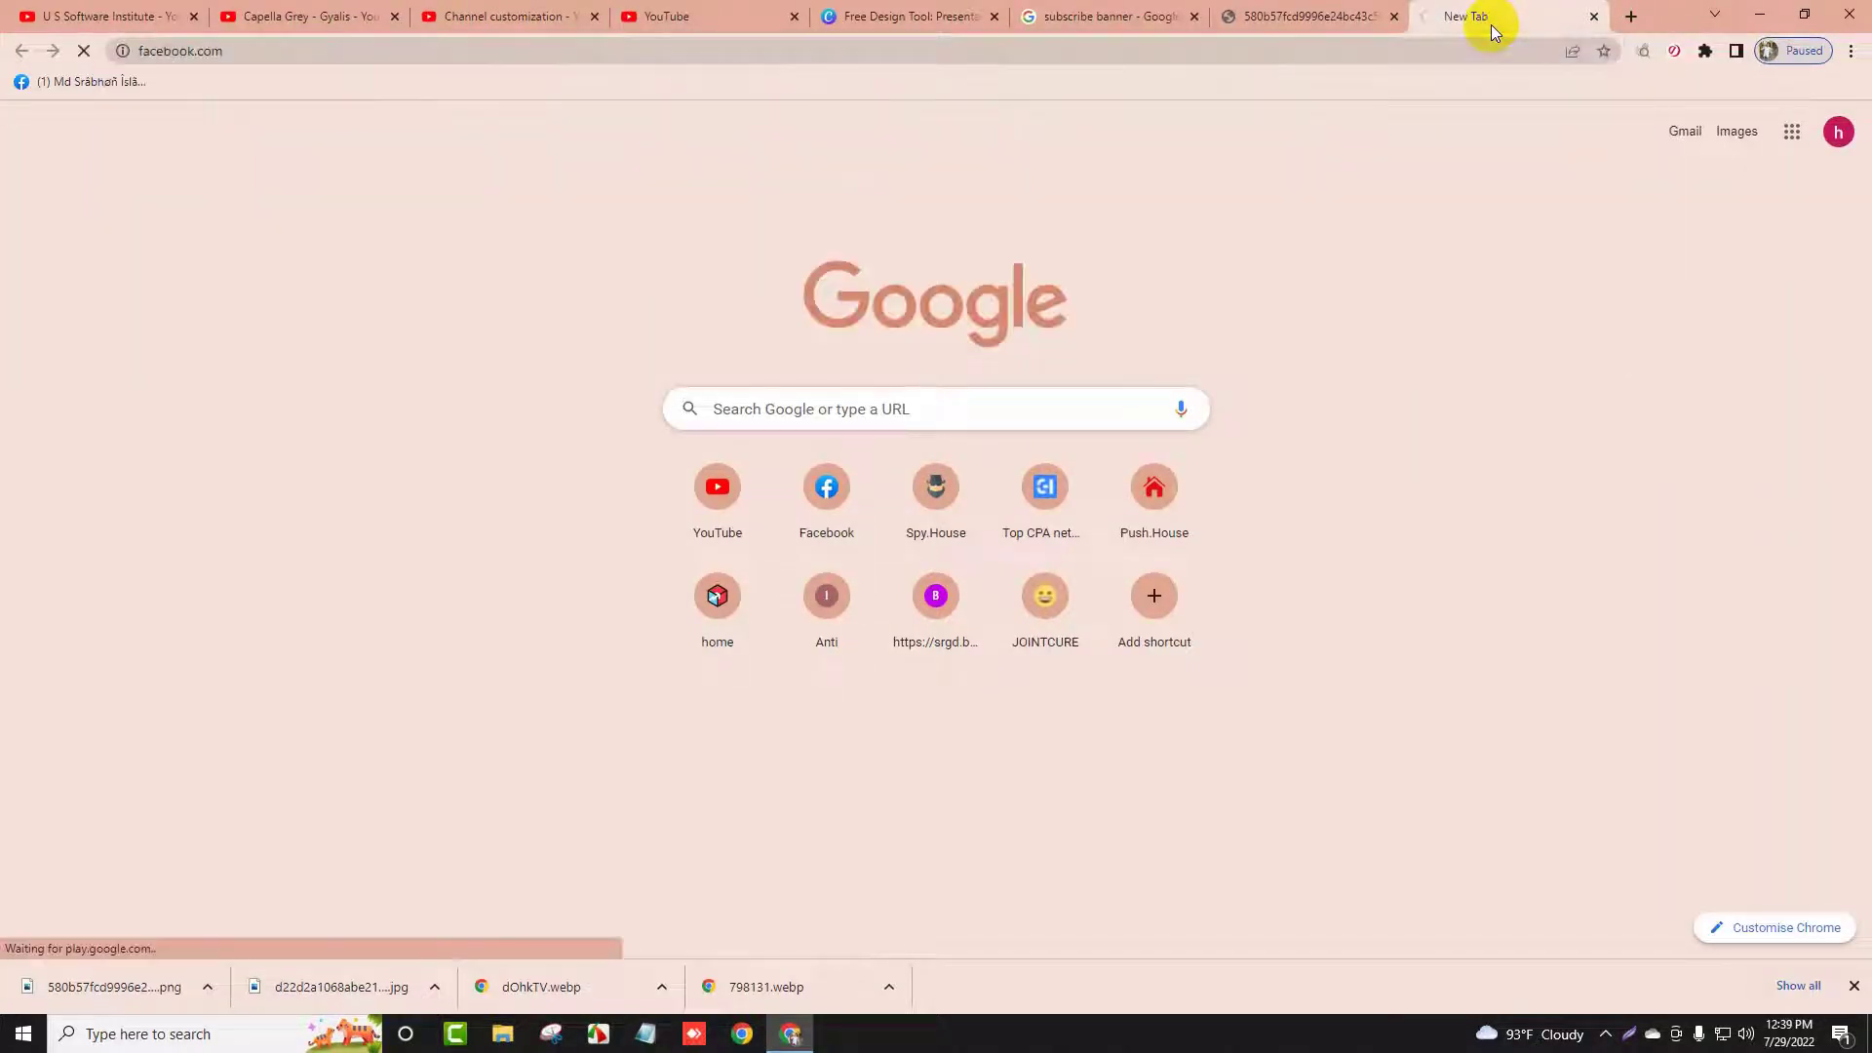
pyautogui.click(406, 49)
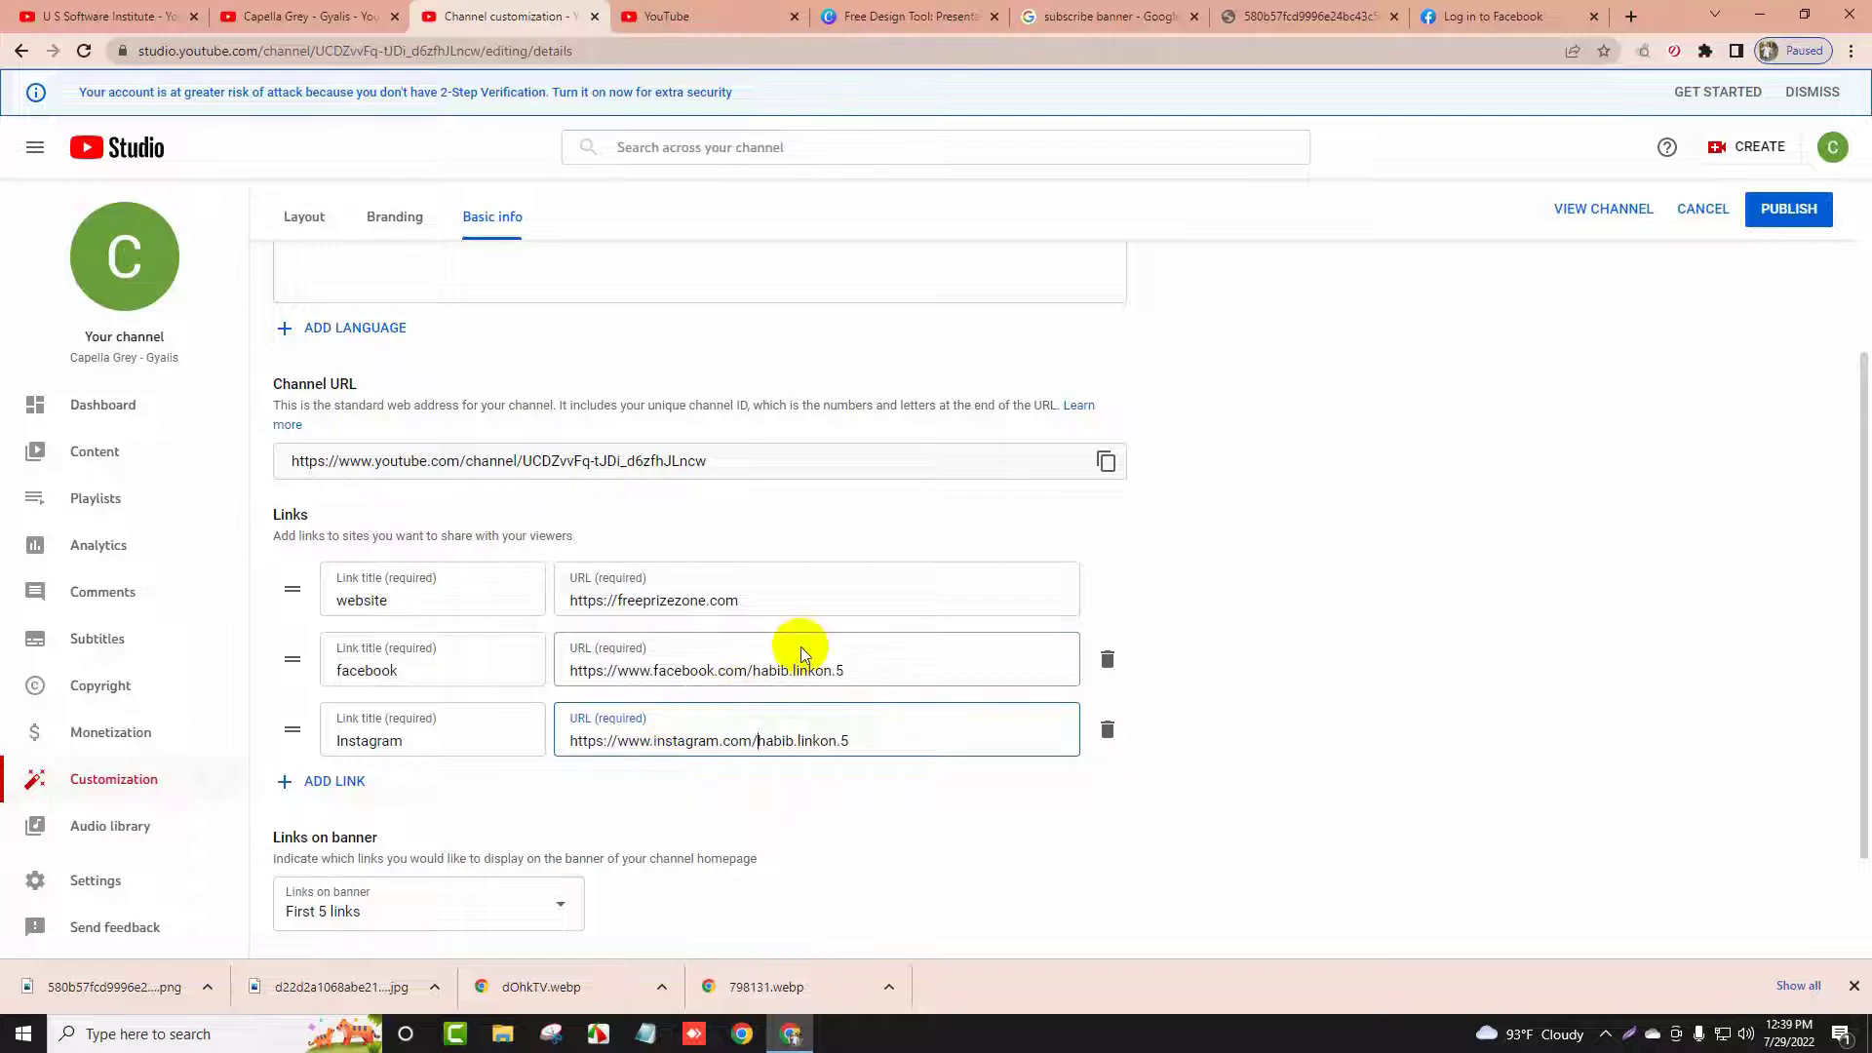
pyautogui.scroll(-2, 761, 692)
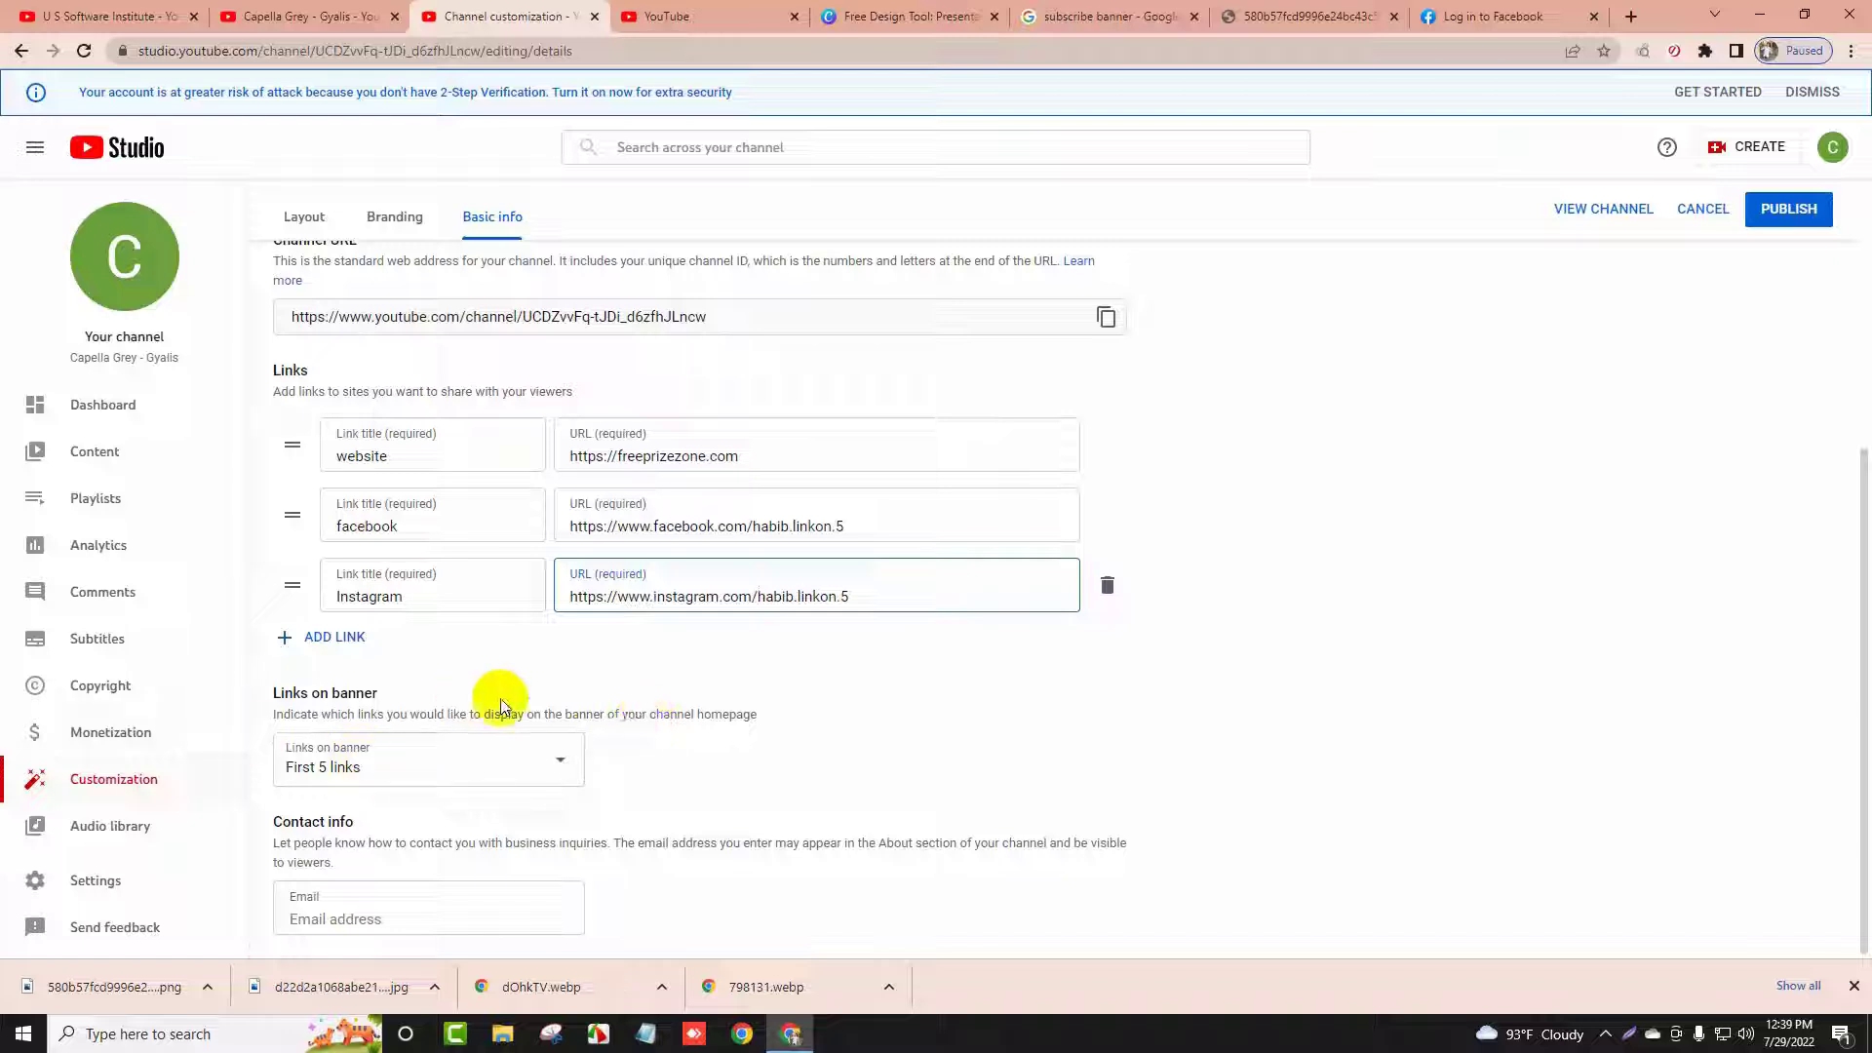
# Enter the business contact e-mail address in Contact info and close the downloads bar
pyautogui.click(410, 922)
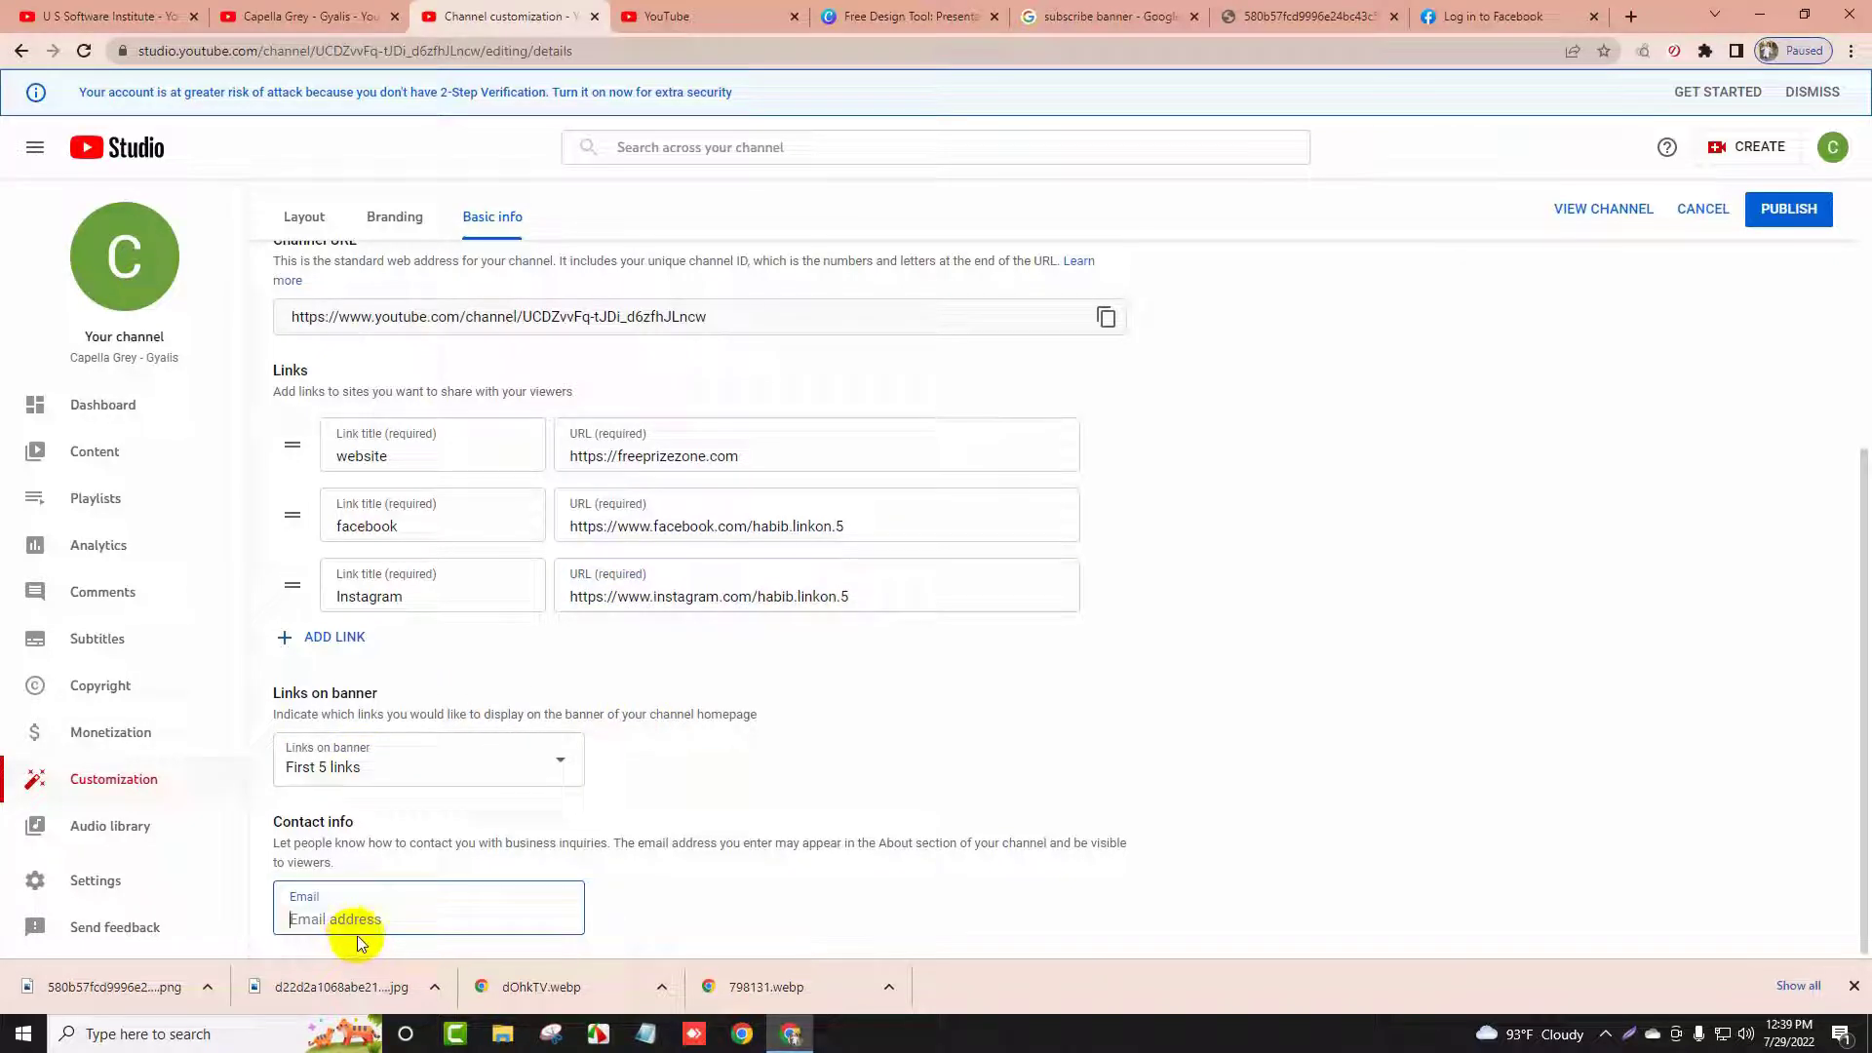
pyautogui.click(1852, 984)
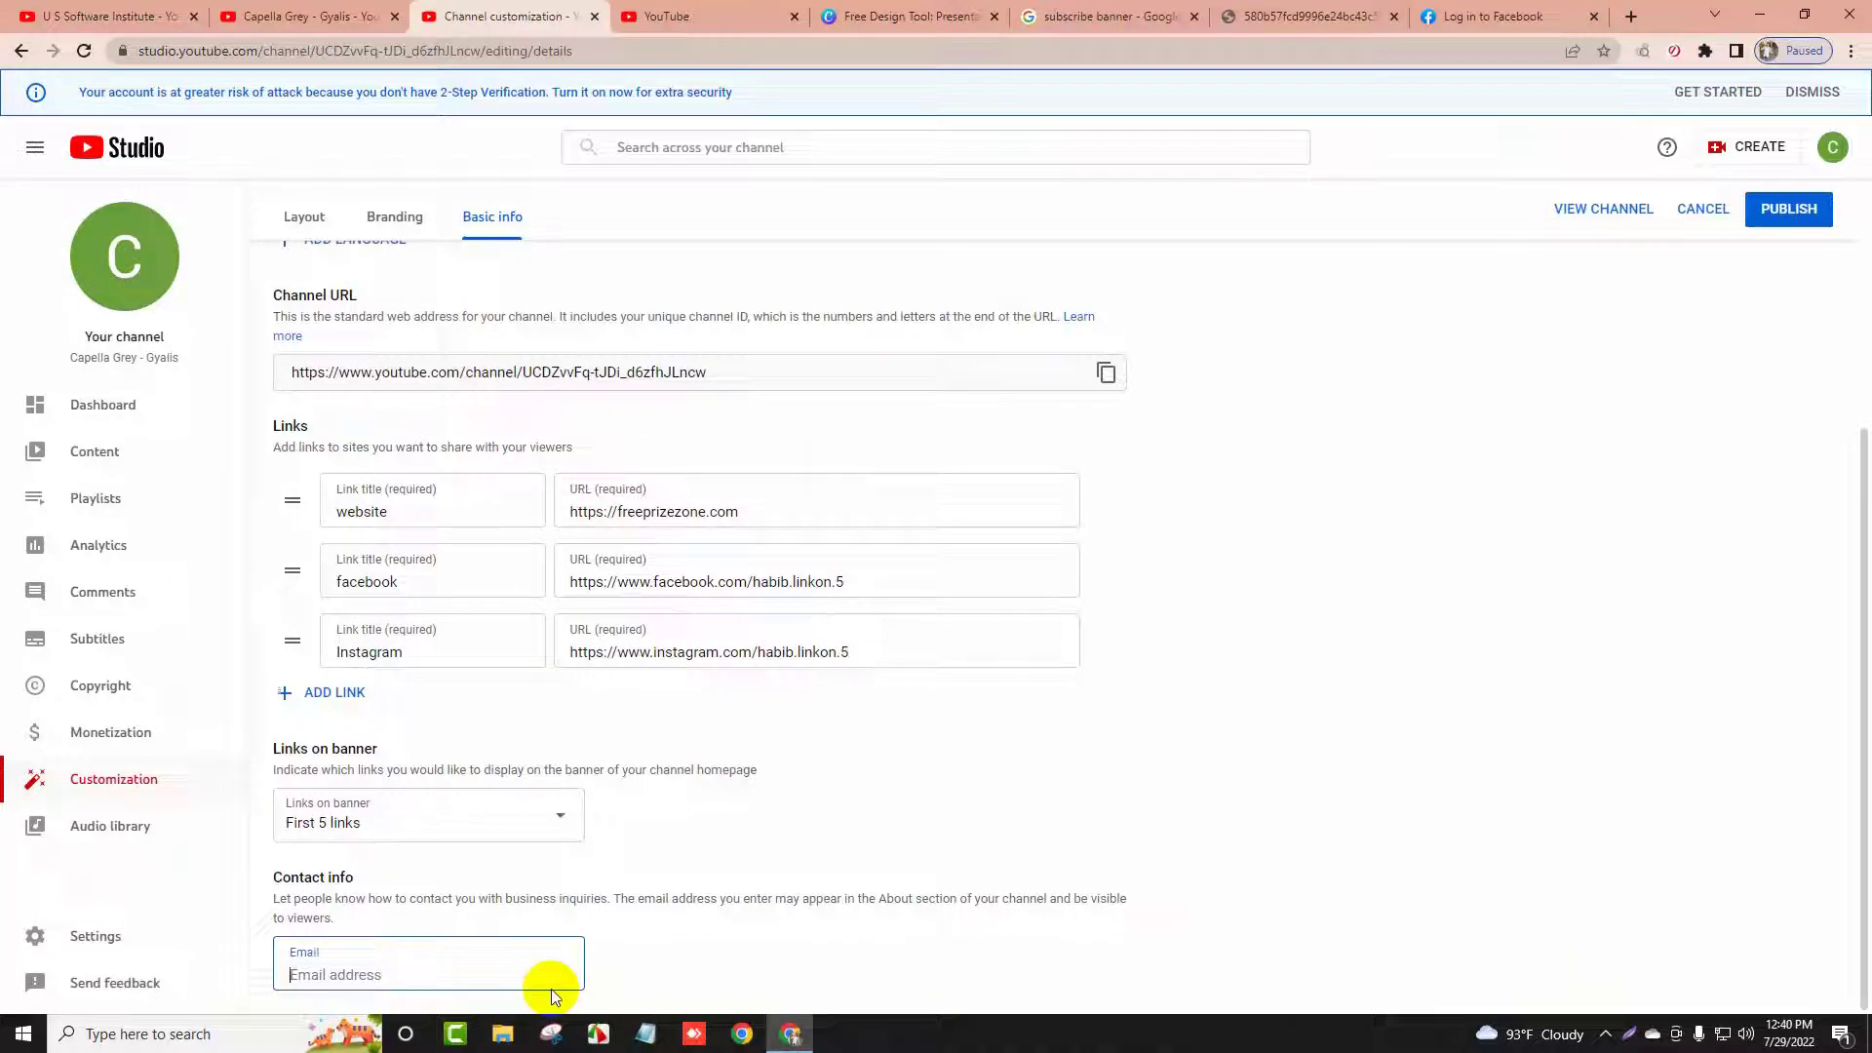
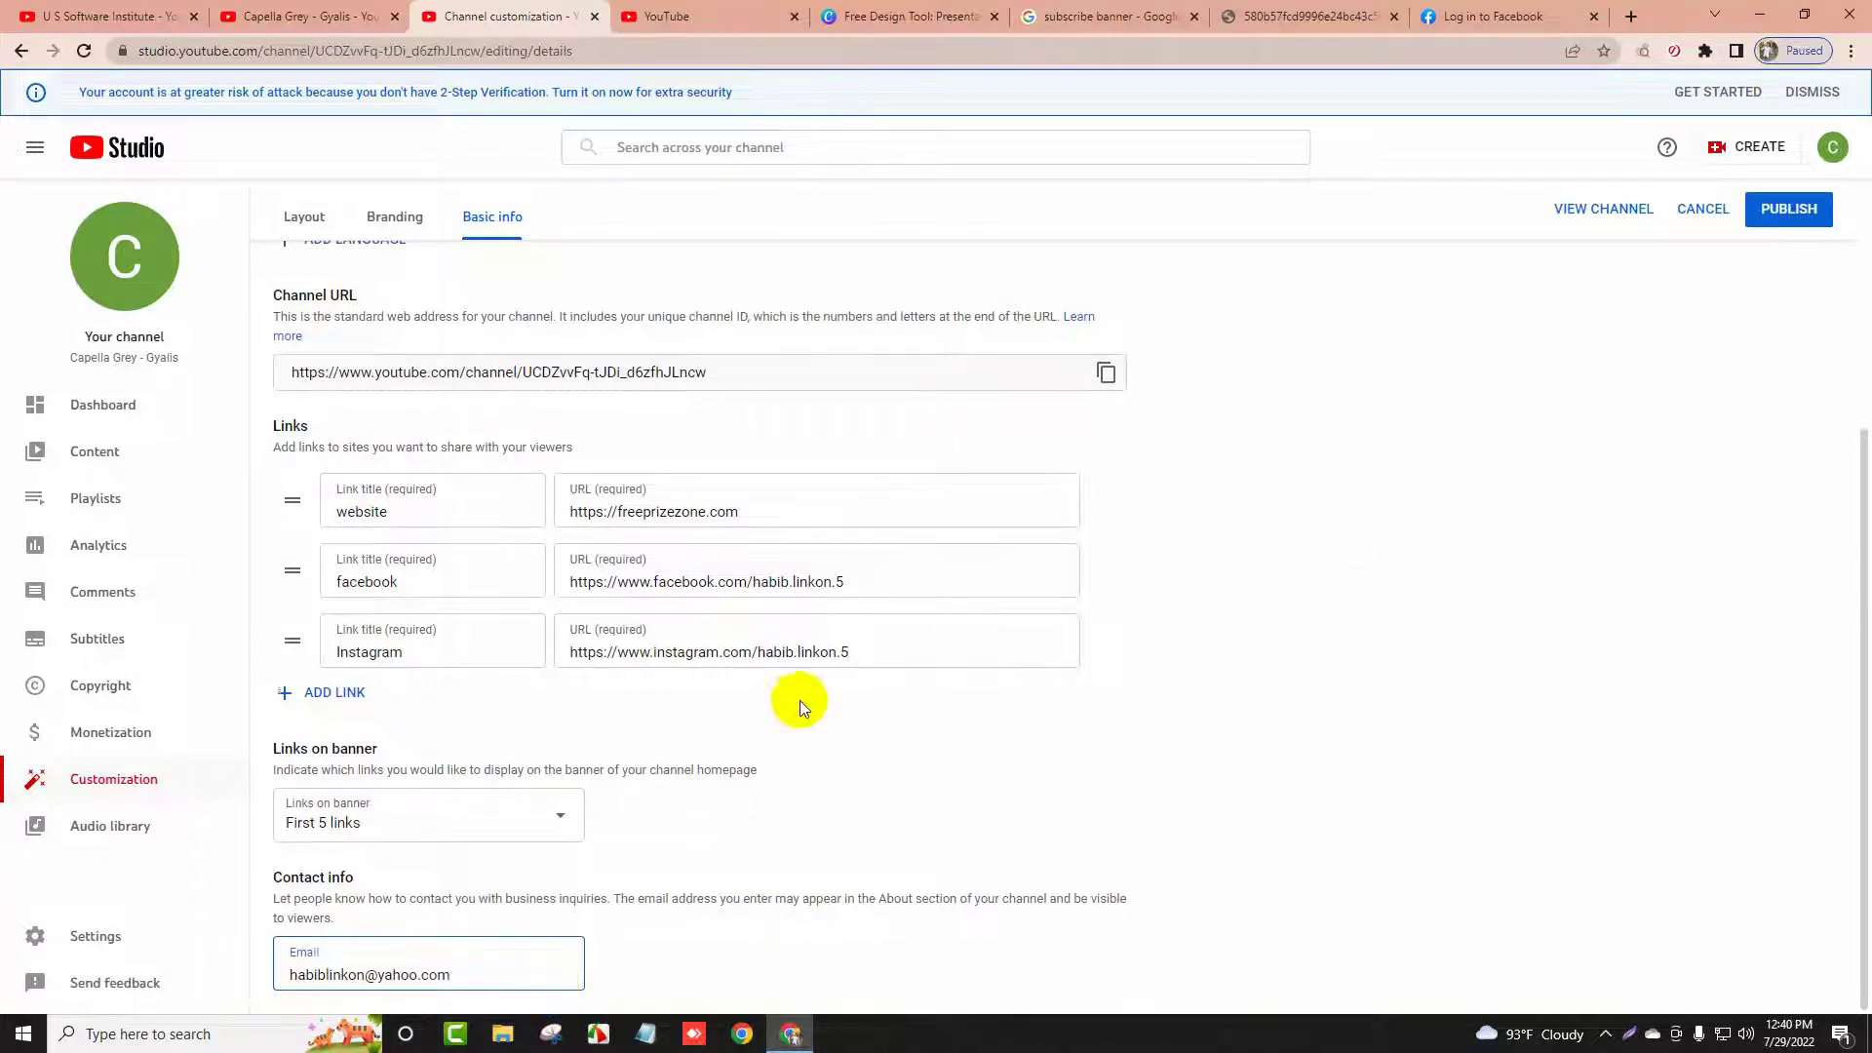
pyautogui.scroll(4, 799, 700)
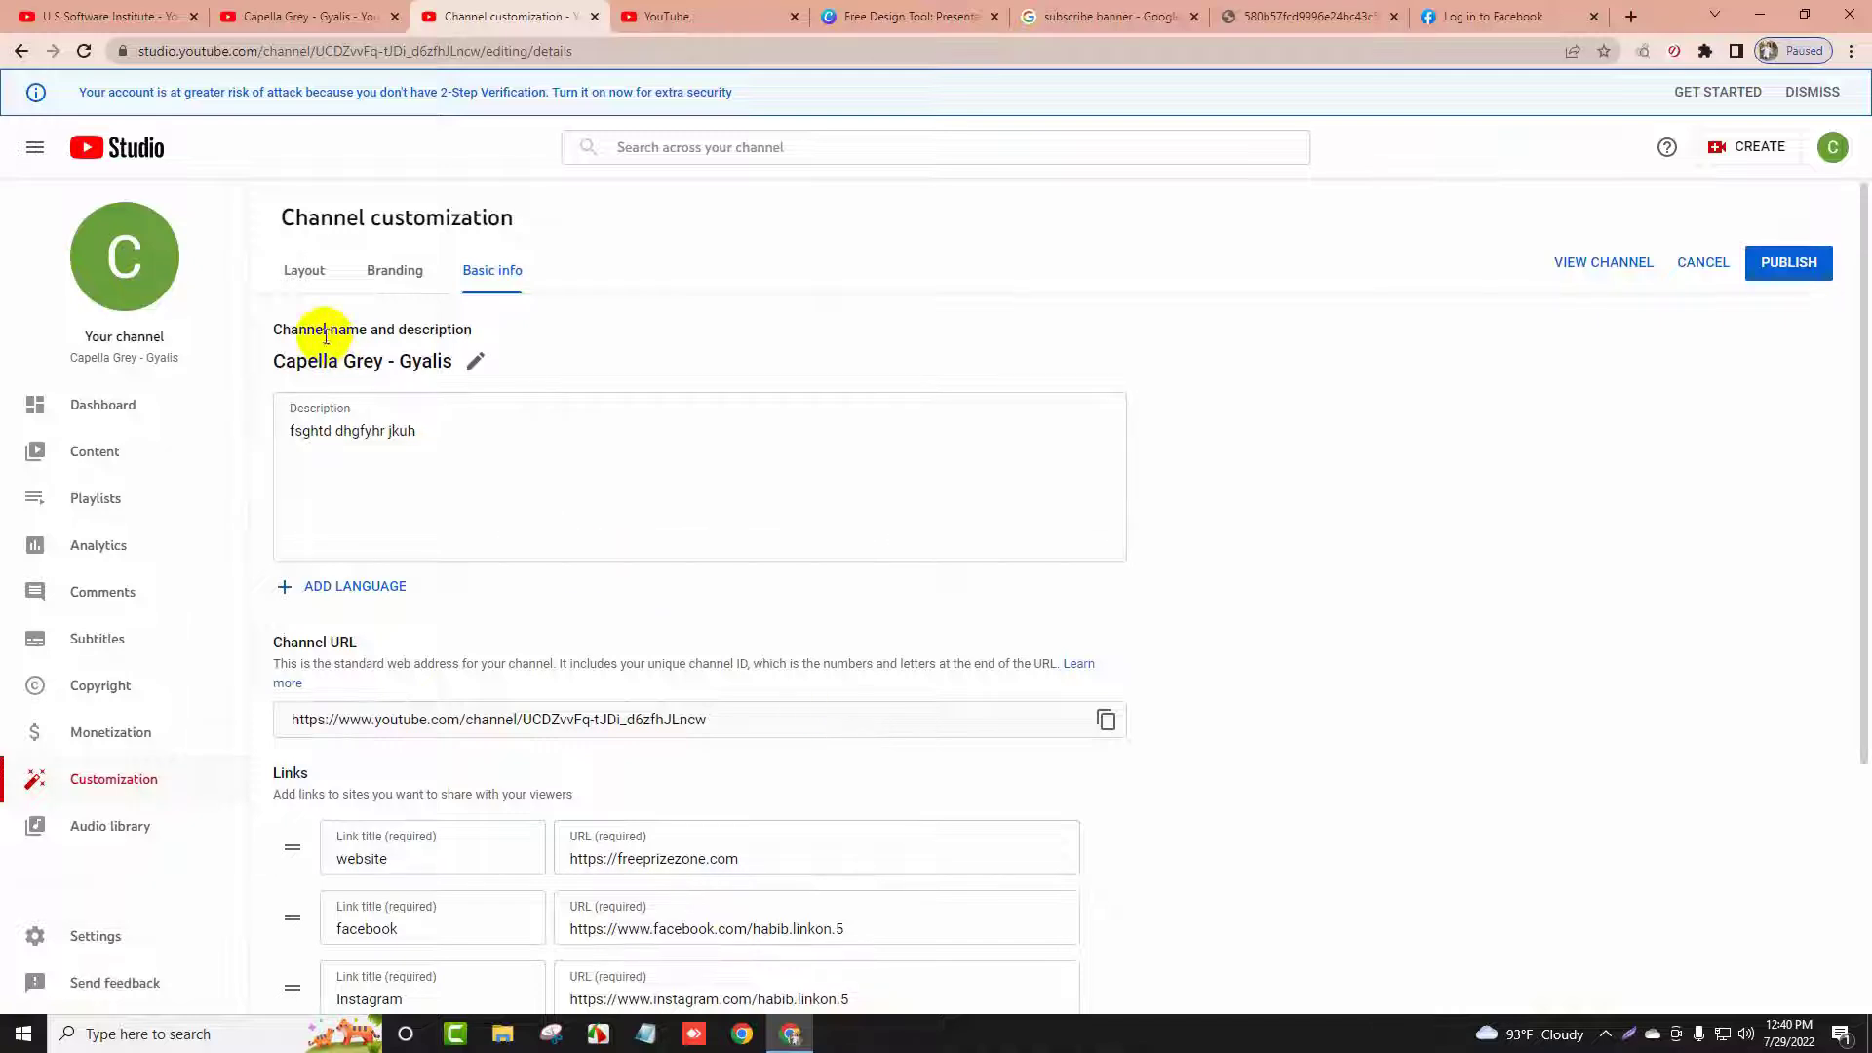
# Review the Layout, Branding and Basic info tabs, then publish the customization changes
pyautogui.click(295, 278)
pyautogui.click(390, 281)
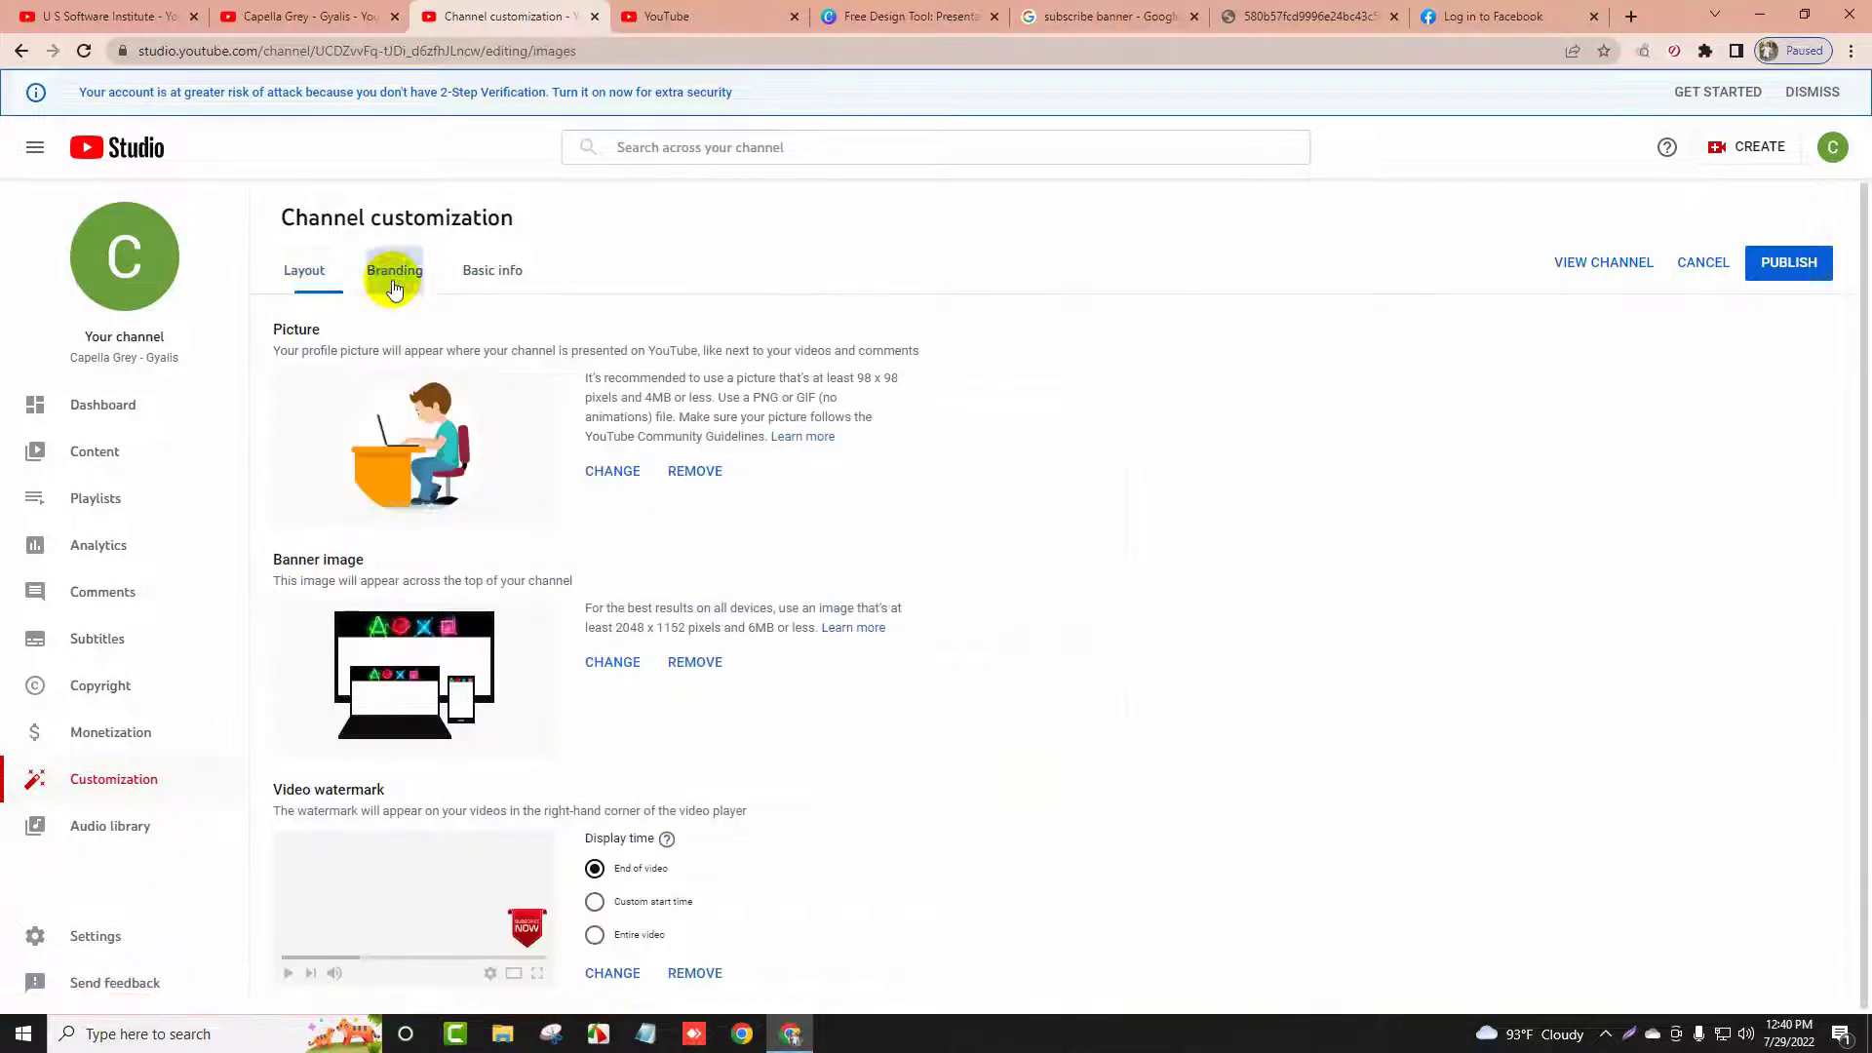
pyautogui.click(490, 271)
pyautogui.click(399, 278)
pyautogui.click(302, 273)
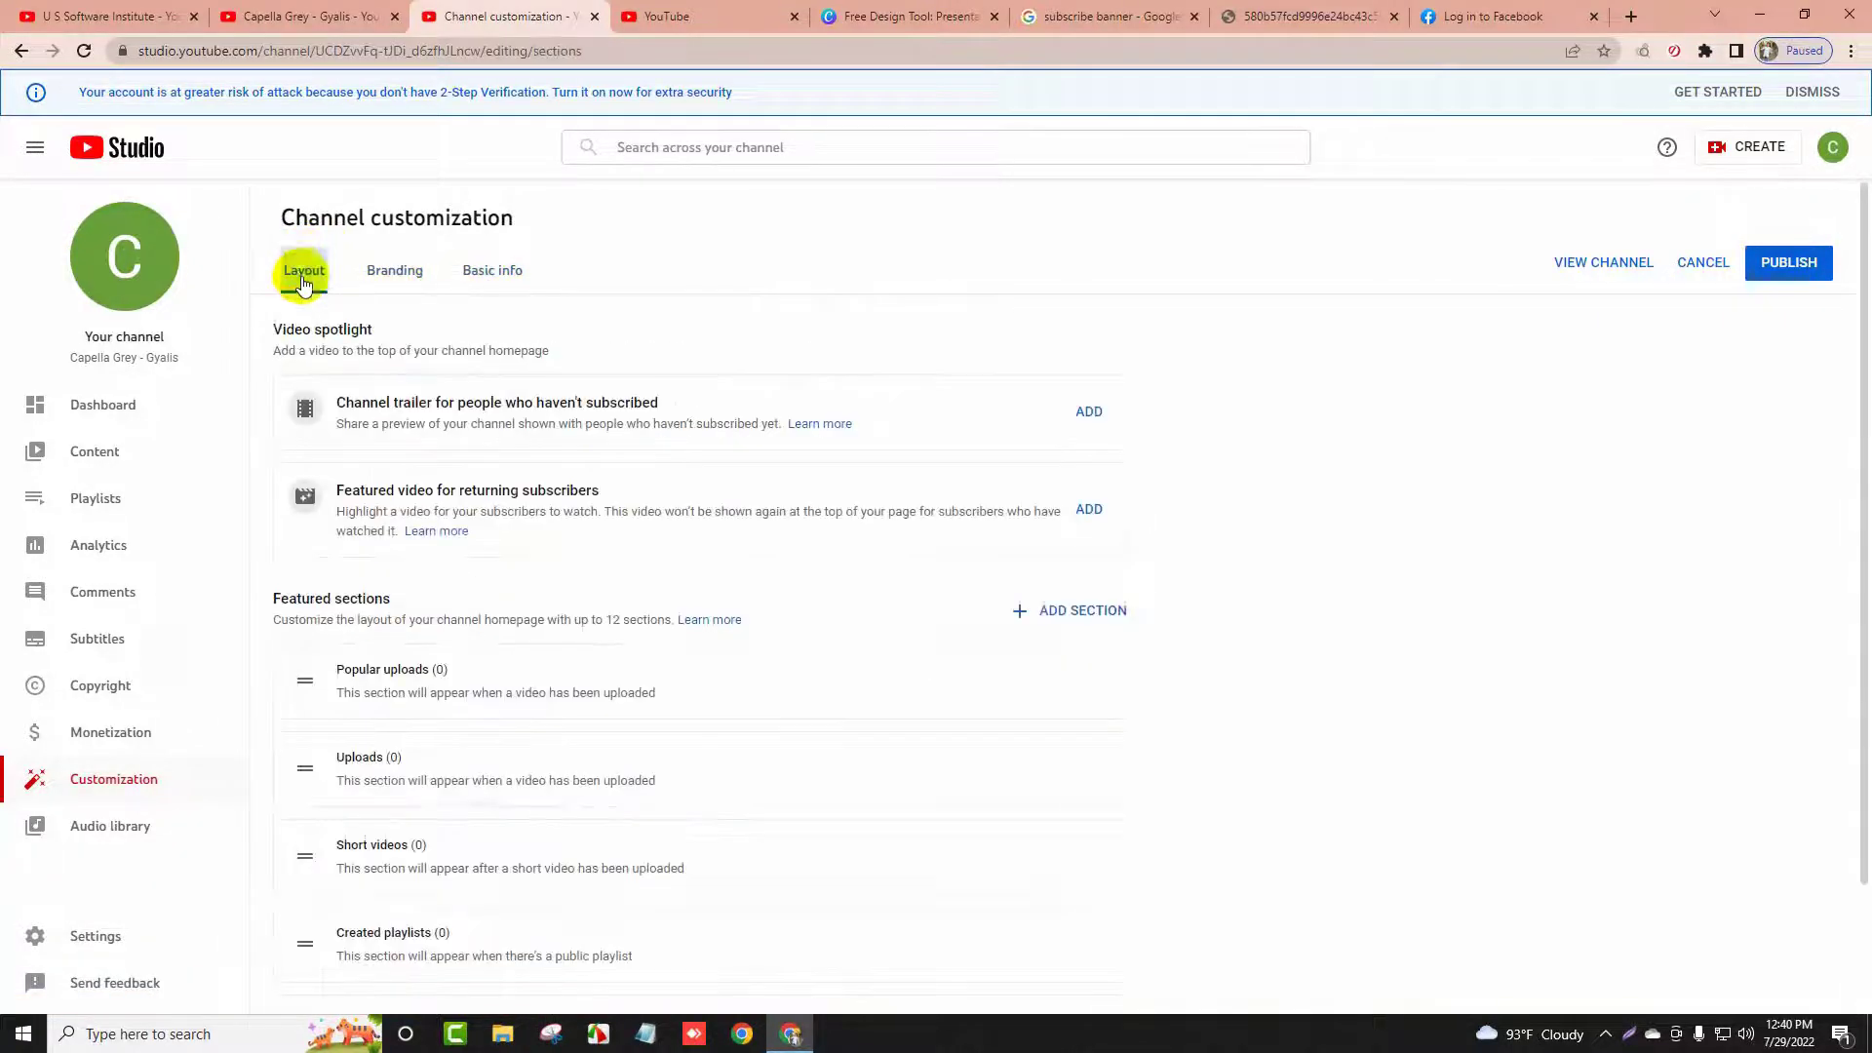
pyautogui.click(1761, 280)
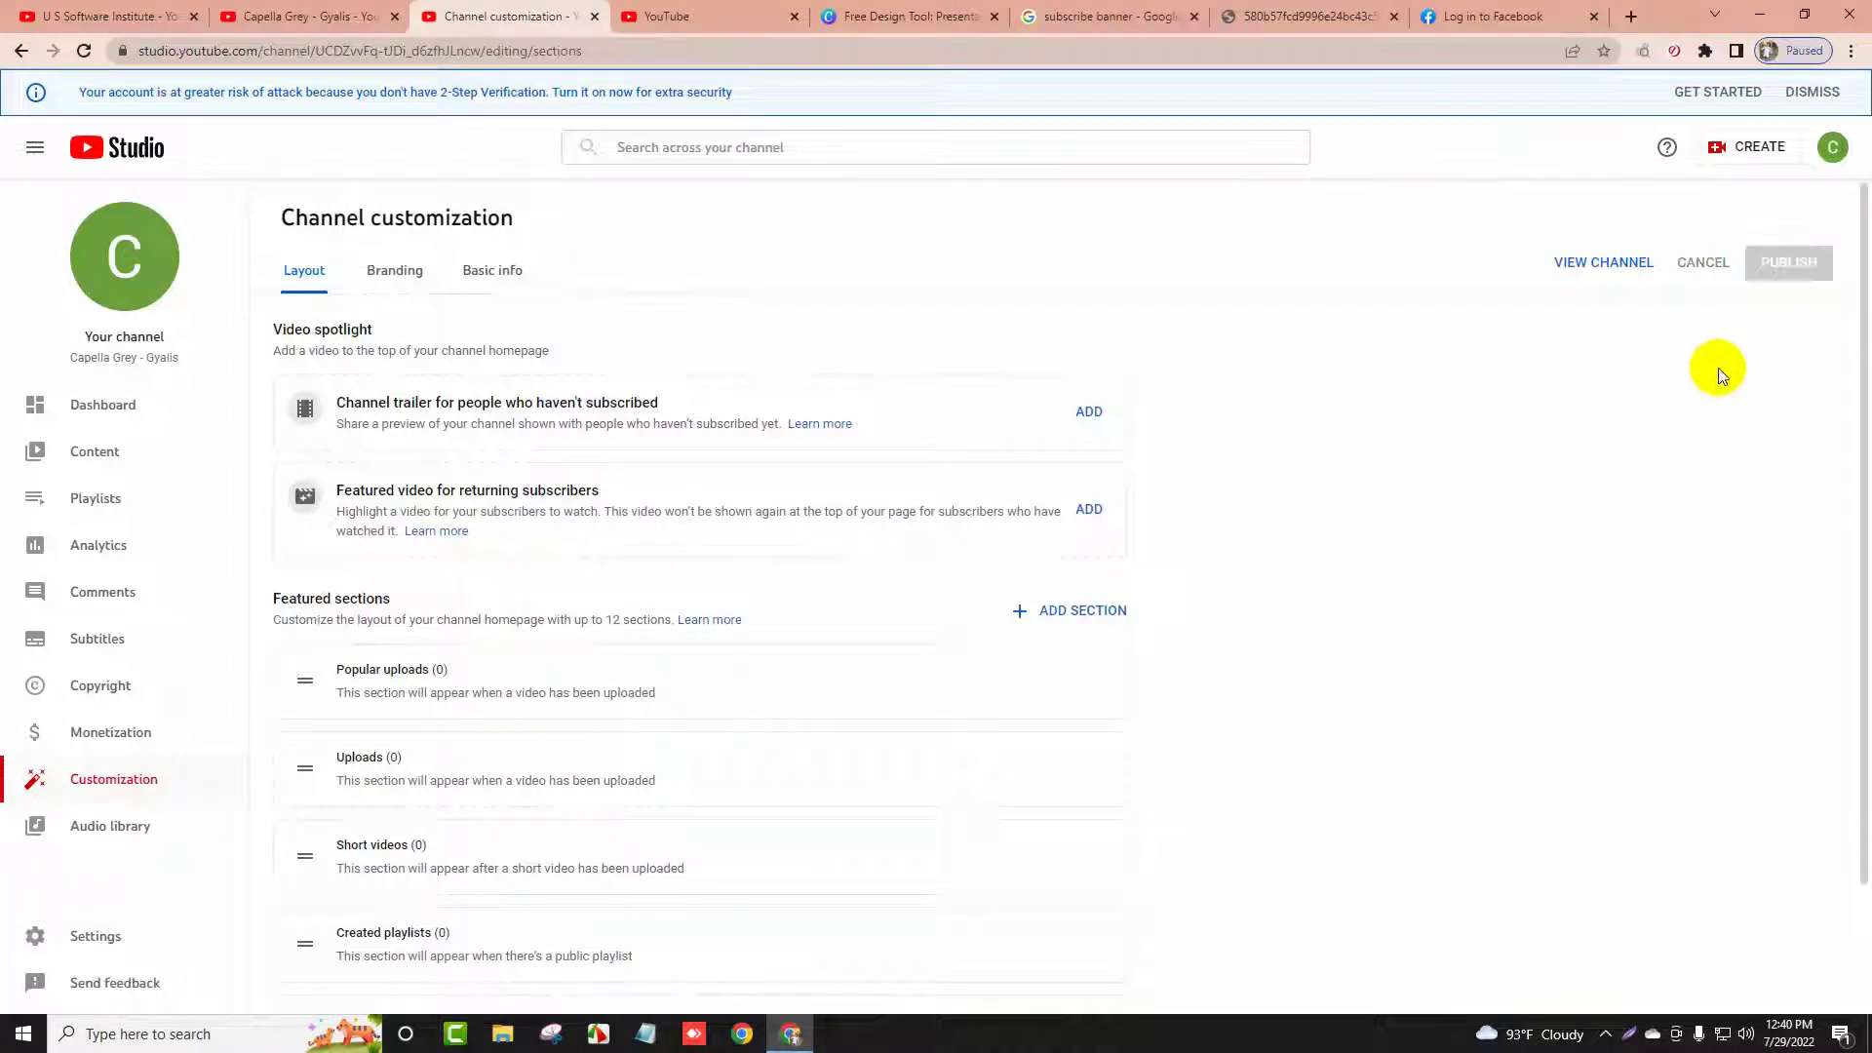
pyautogui.click(1599, 262)
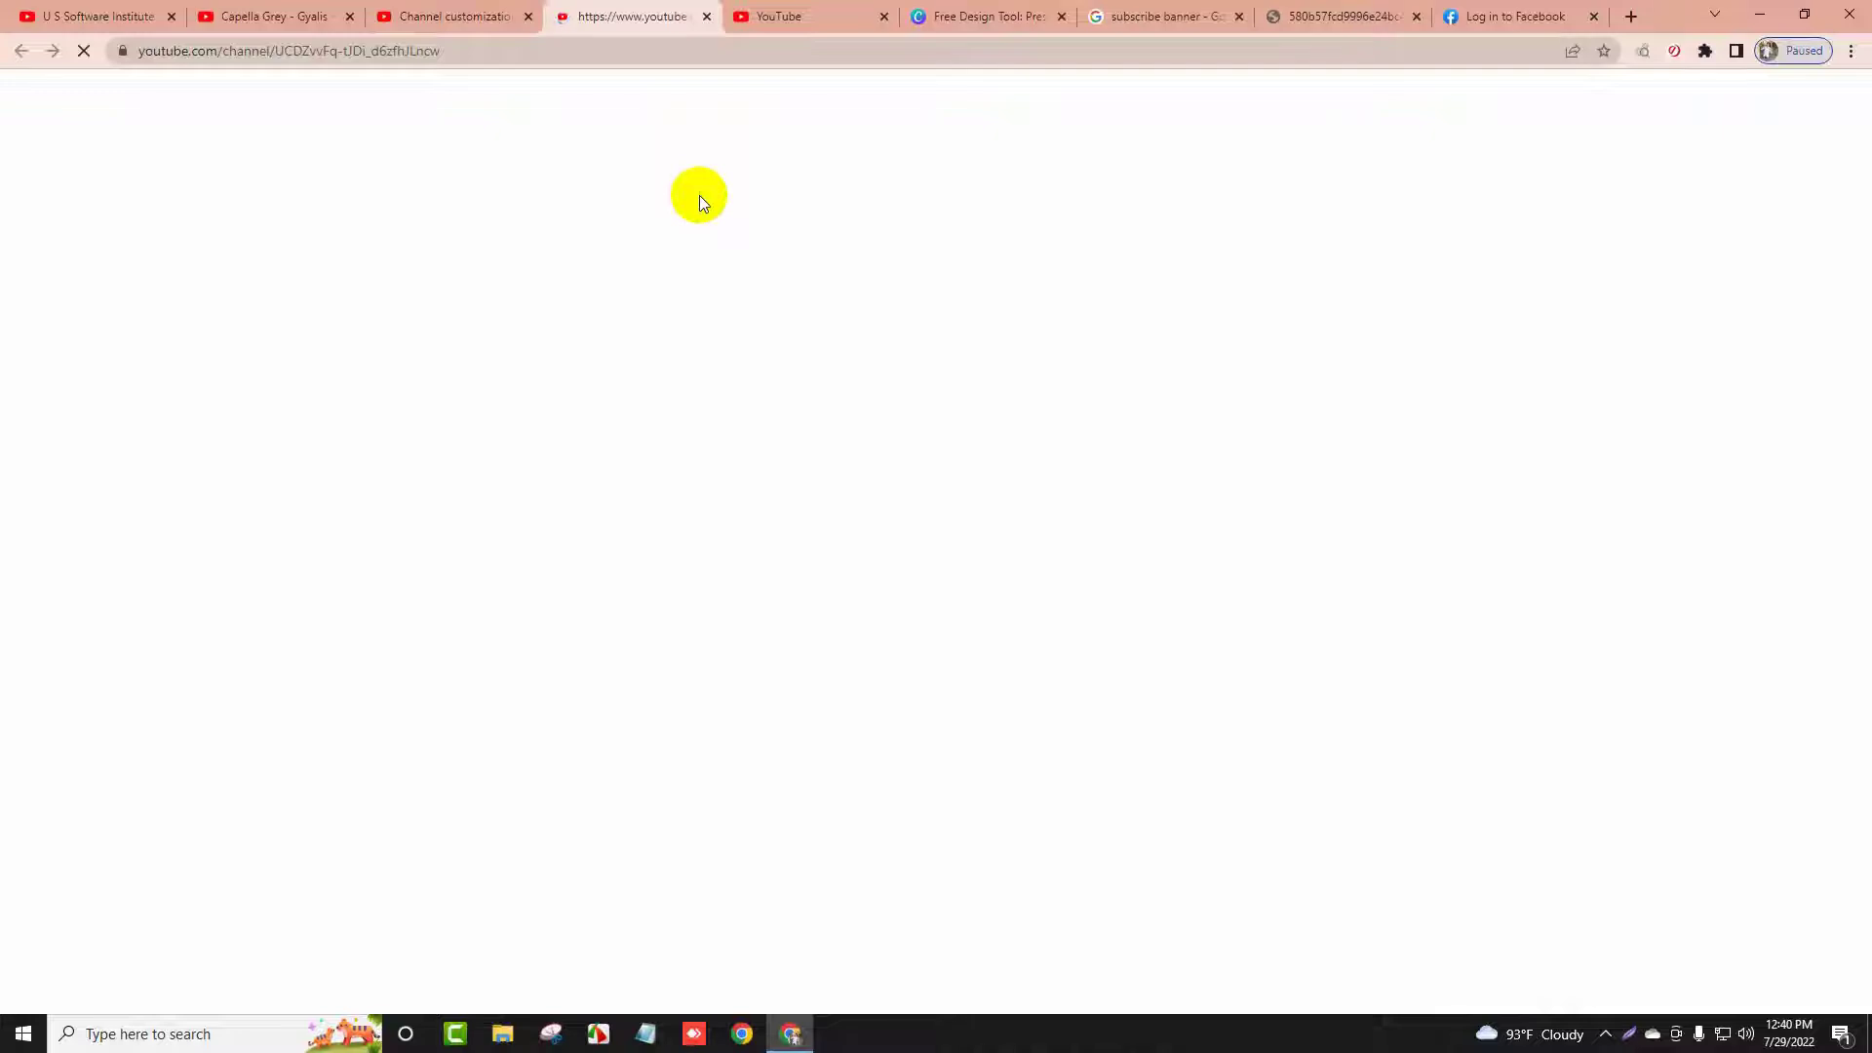
# Reload the public channel page so the new banner and profile picture appear
pyautogui.click(779, 16)
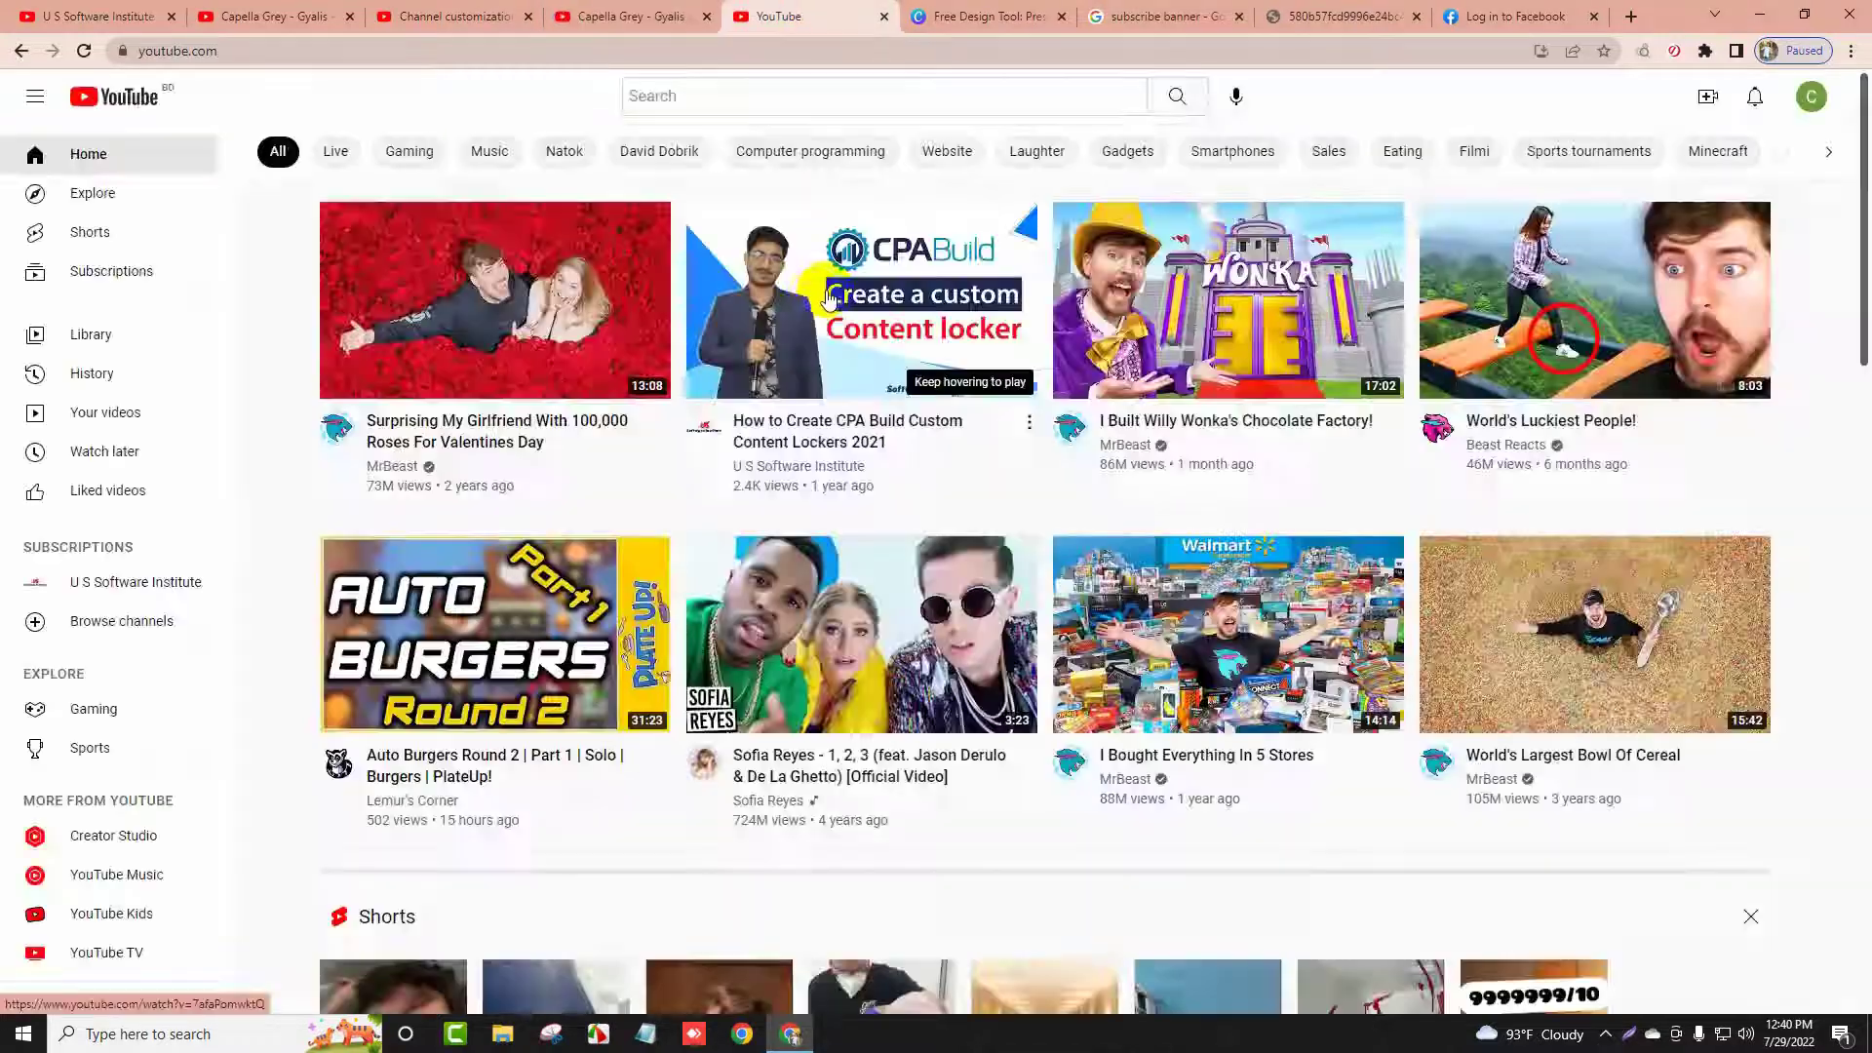
pyautogui.click(632, 17)
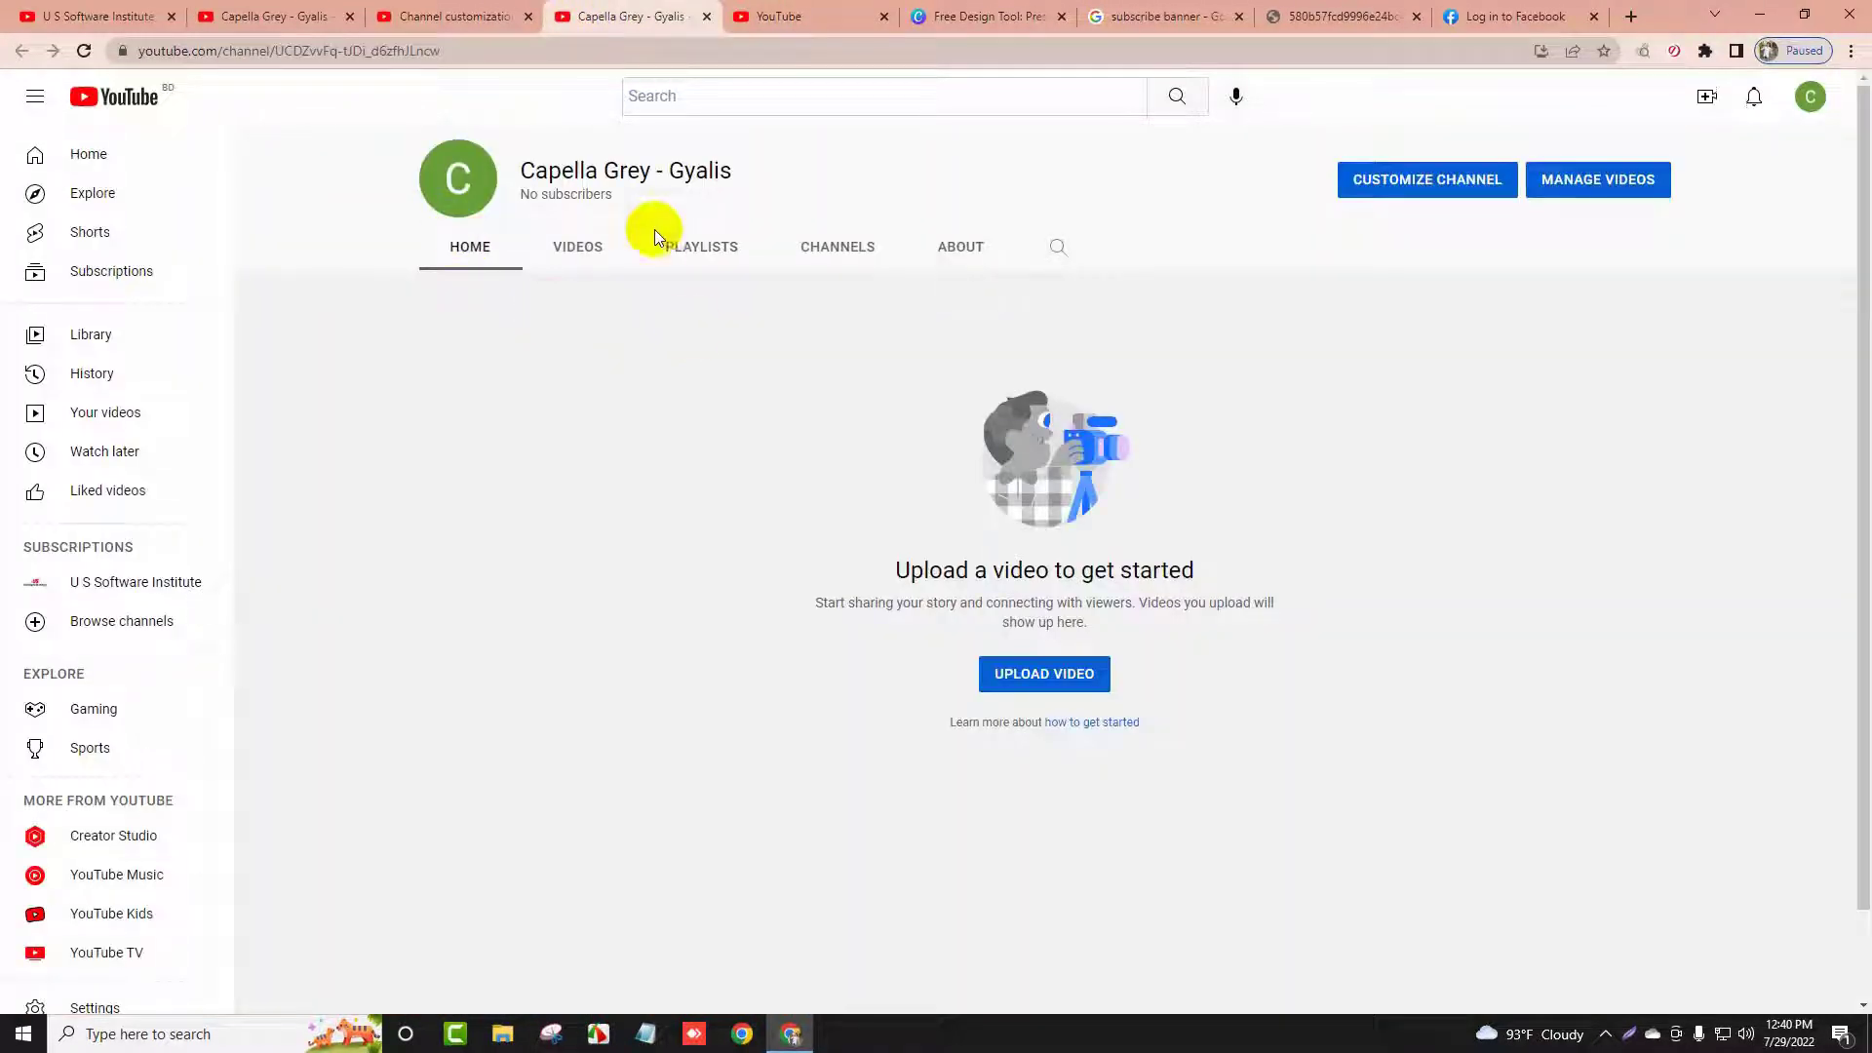
pyautogui.click(466, 17)
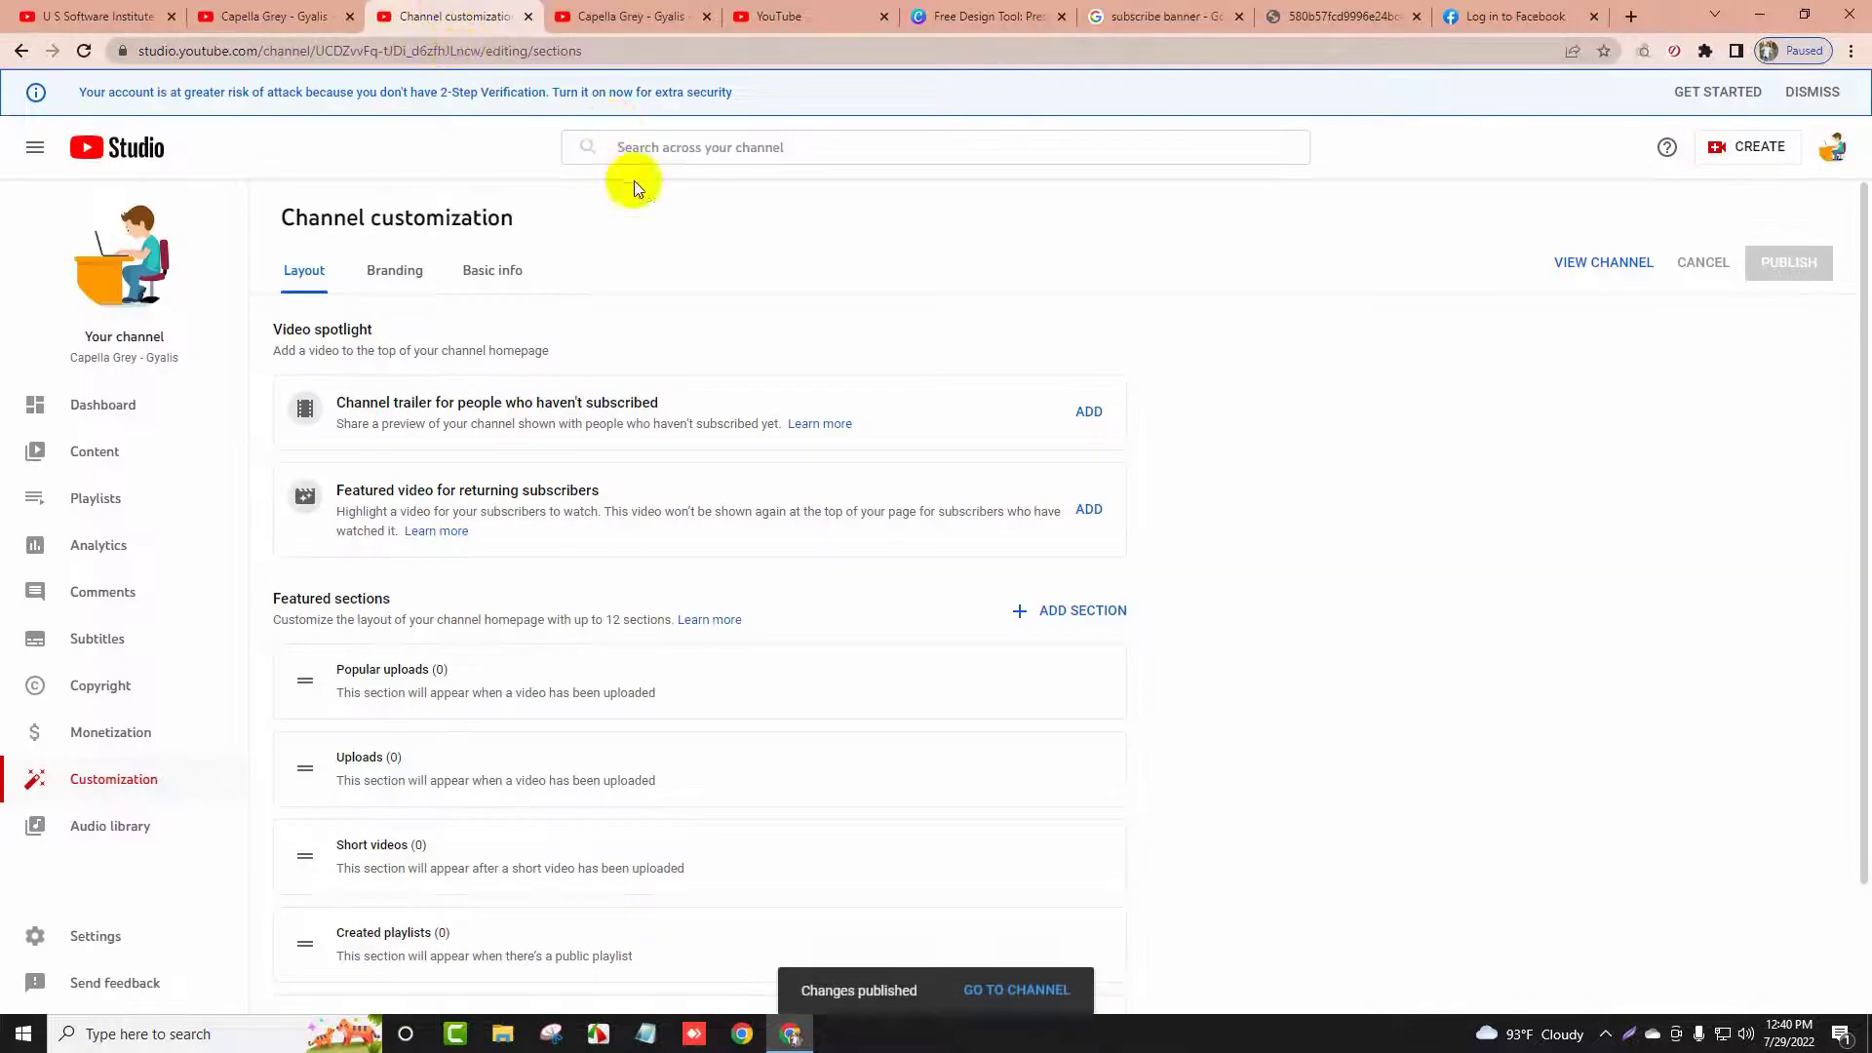
pyautogui.click(631, 16)
pyautogui.click(85, 51)
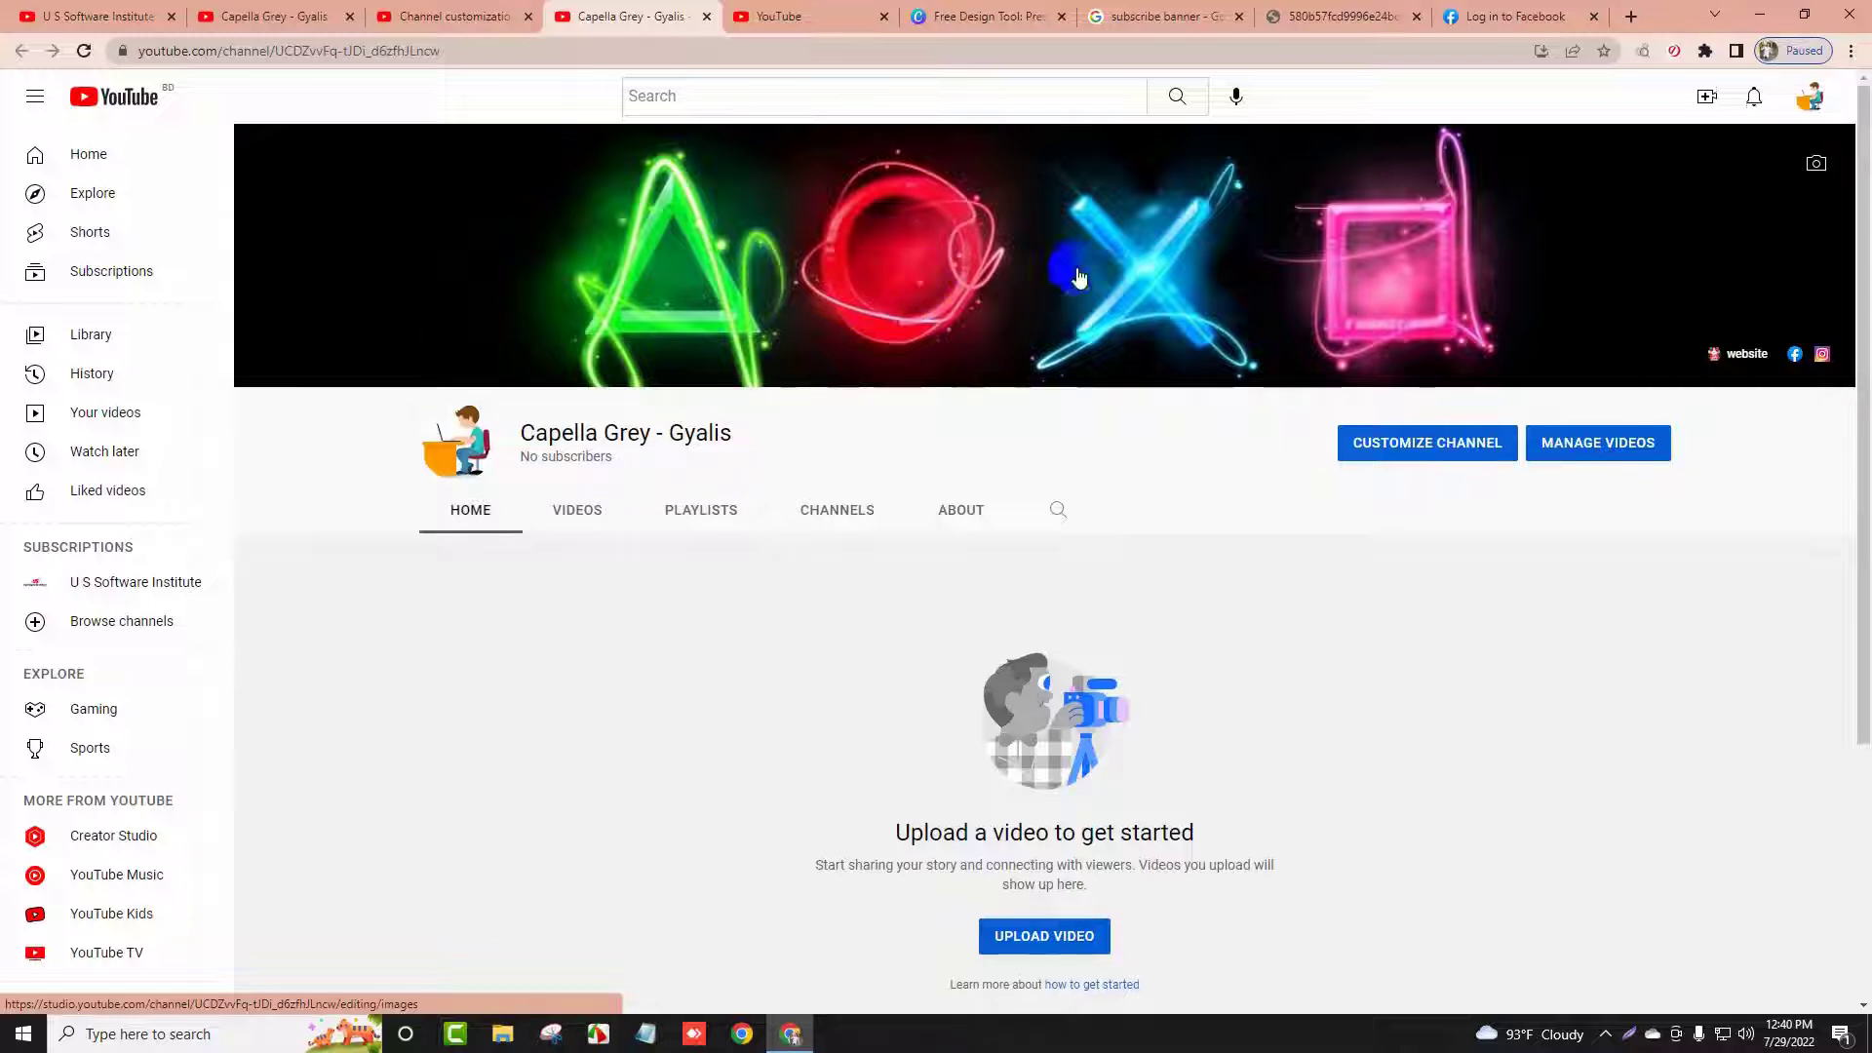
pyautogui.scroll(-3, 1066, 283)
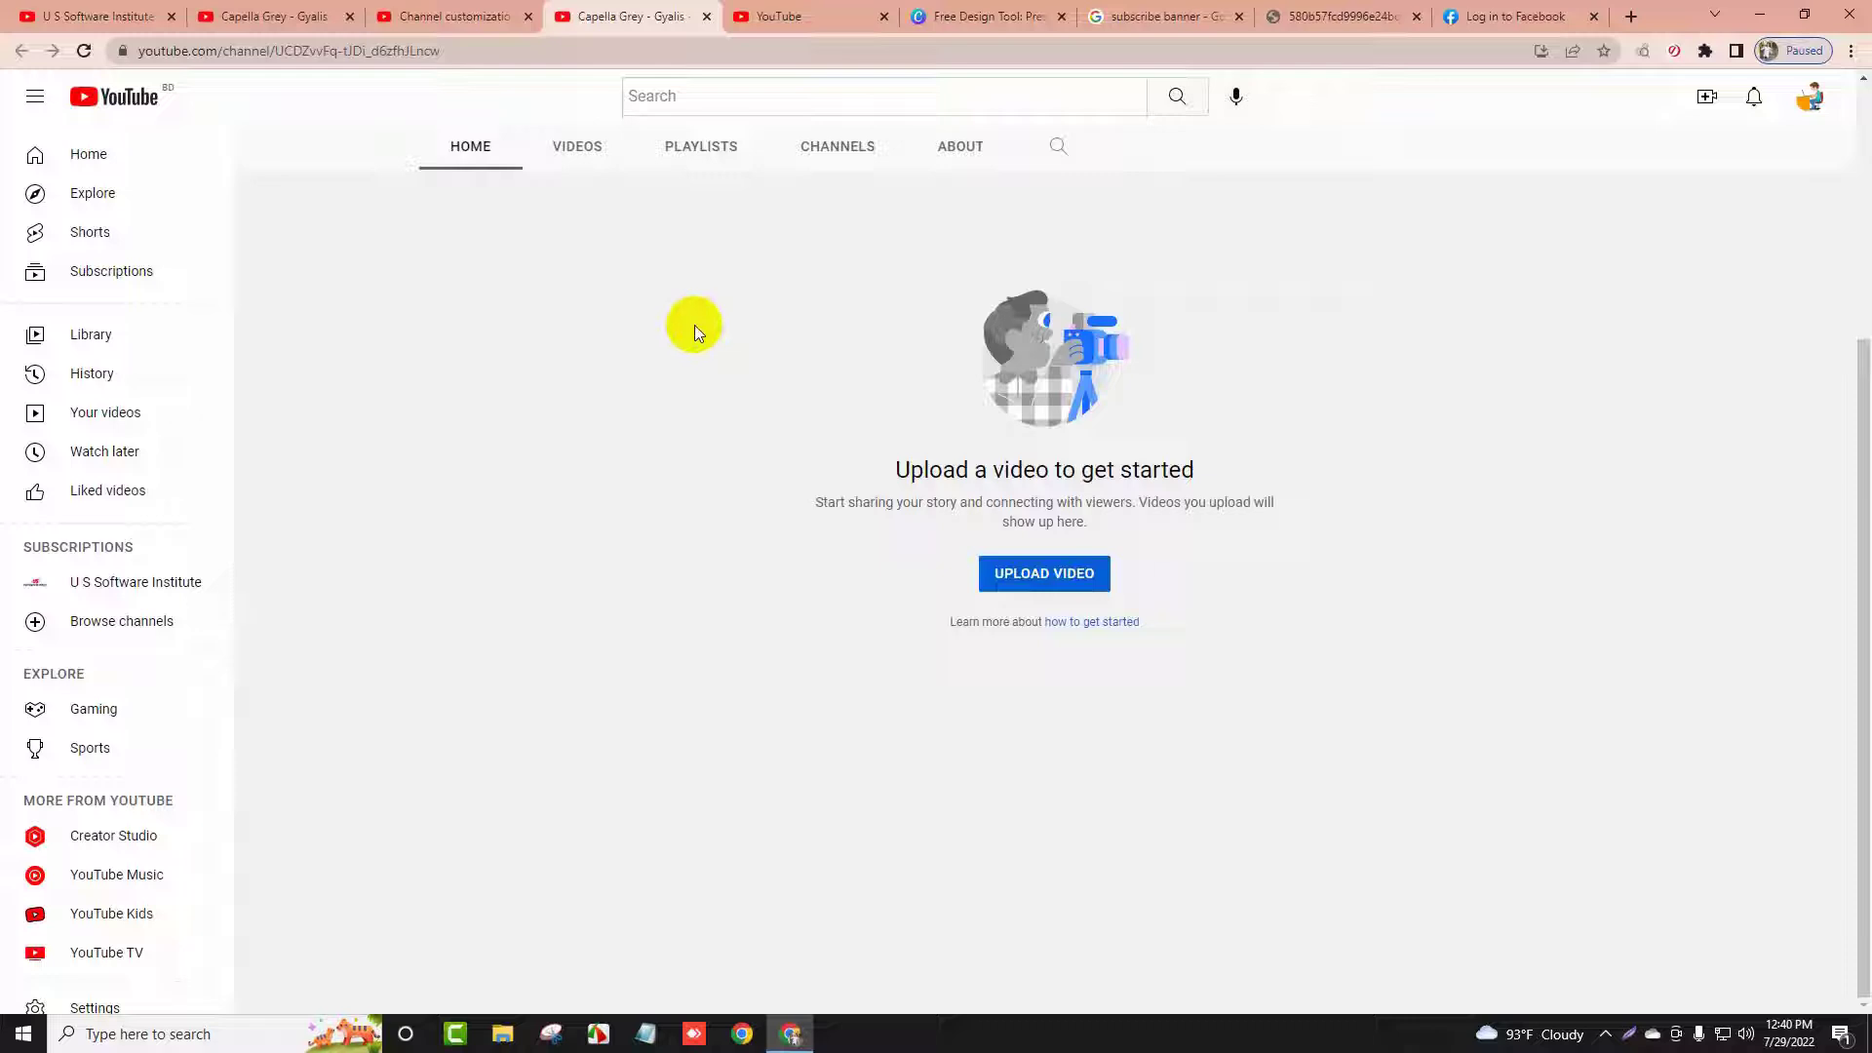
pyautogui.click(454, 16)
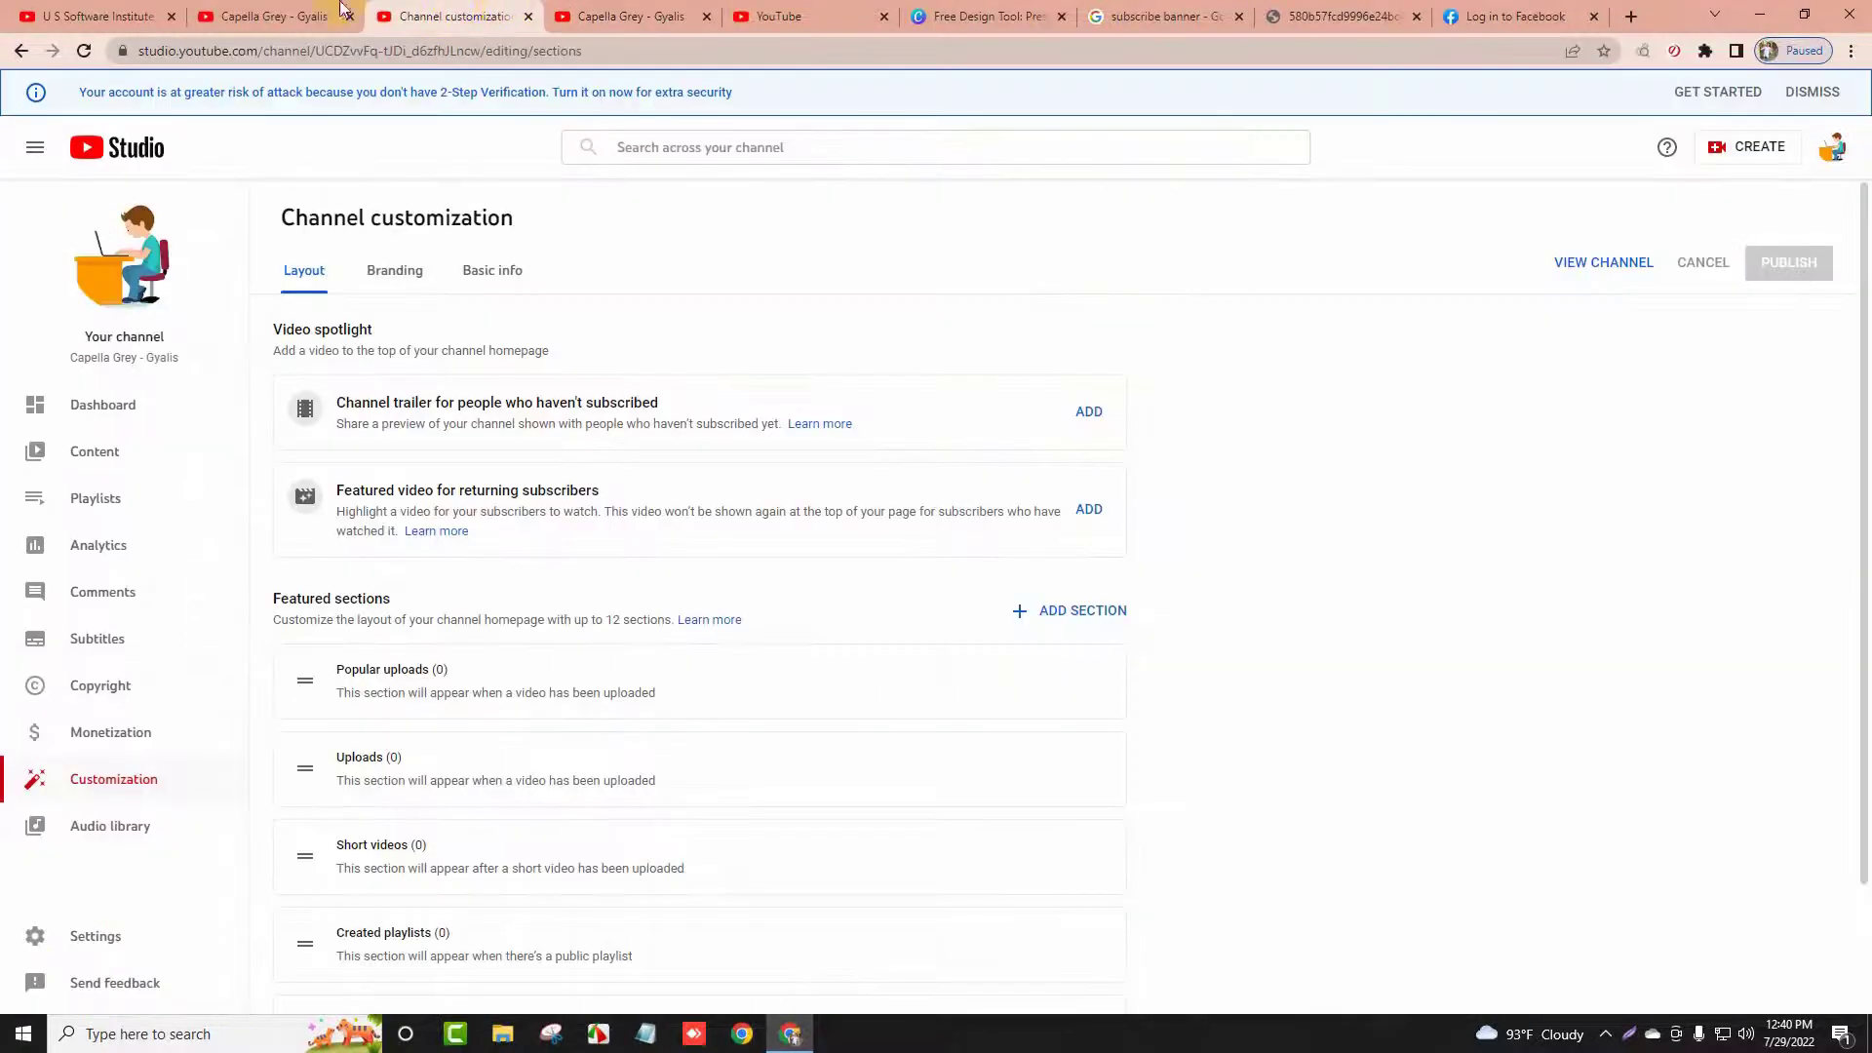
pyautogui.click(337, 14)
pyautogui.click(624, 15)
pyautogui.scroll(3, 747, 610)
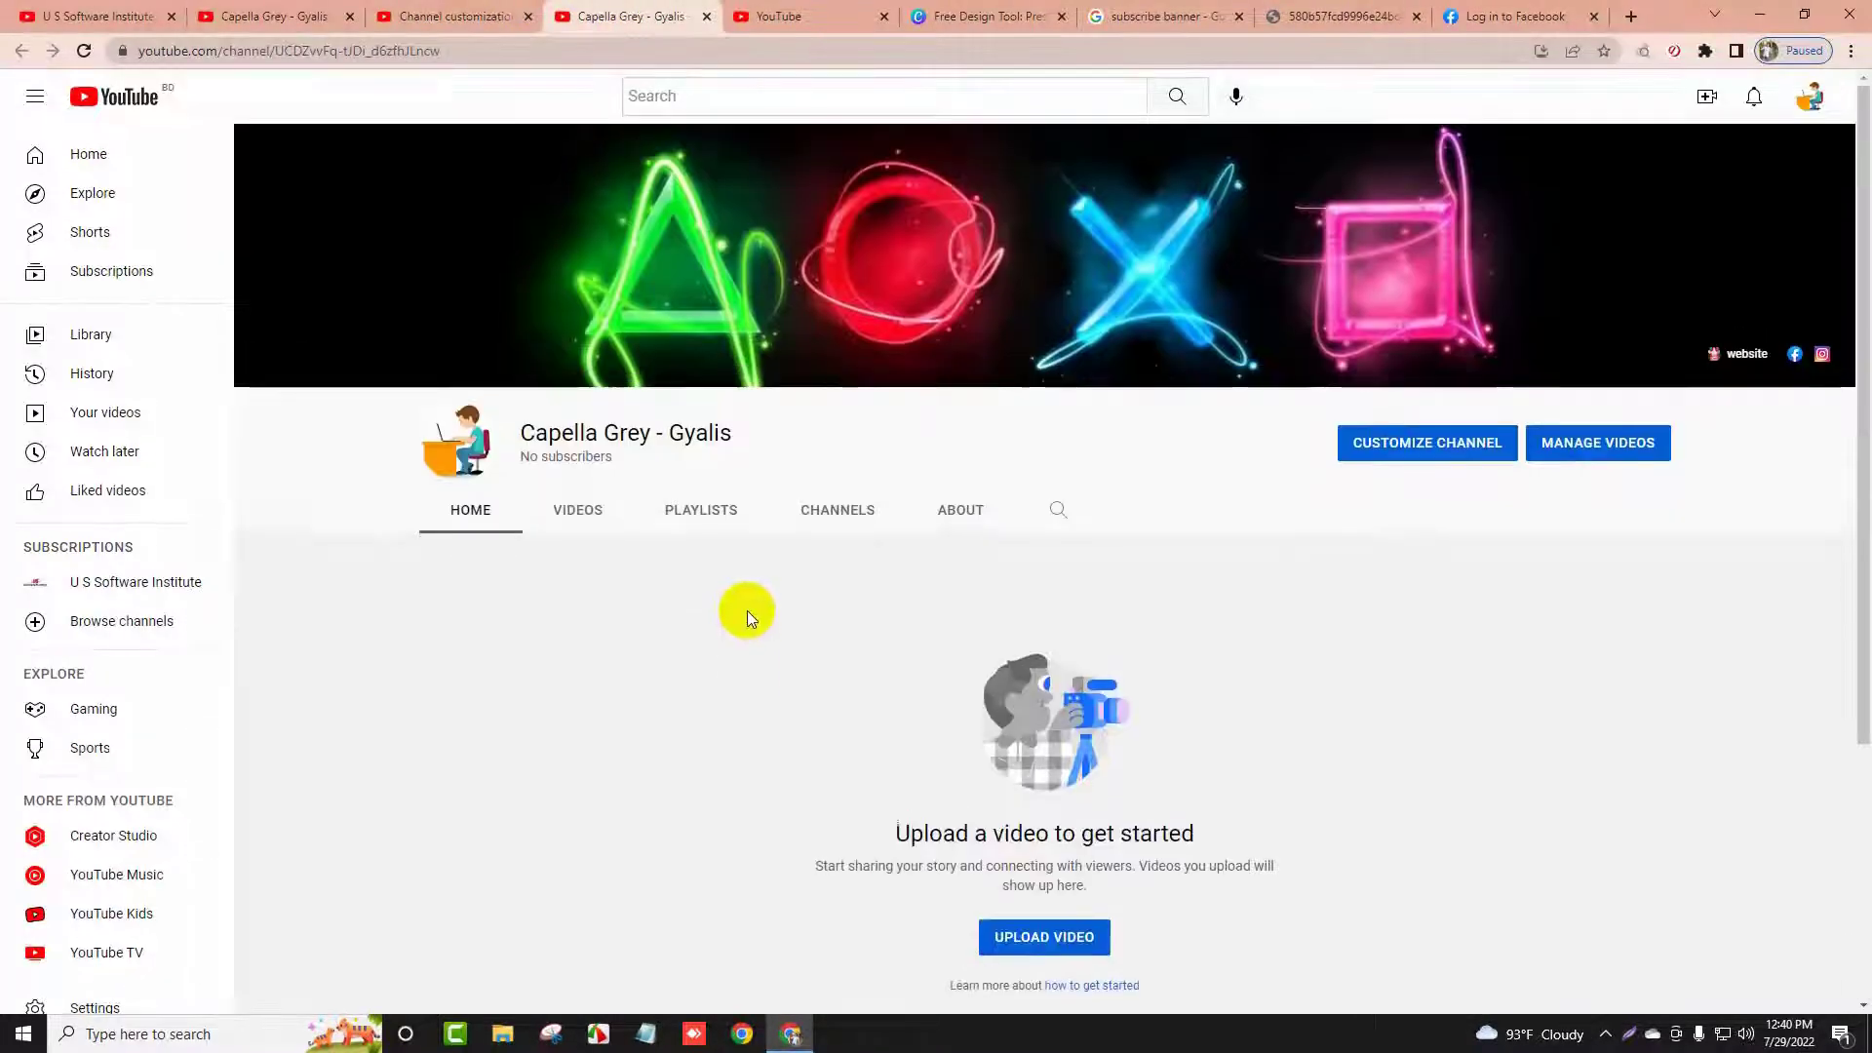
# Check the Videos and About tabs for the new description and links
pyautogui.click(575, 517)
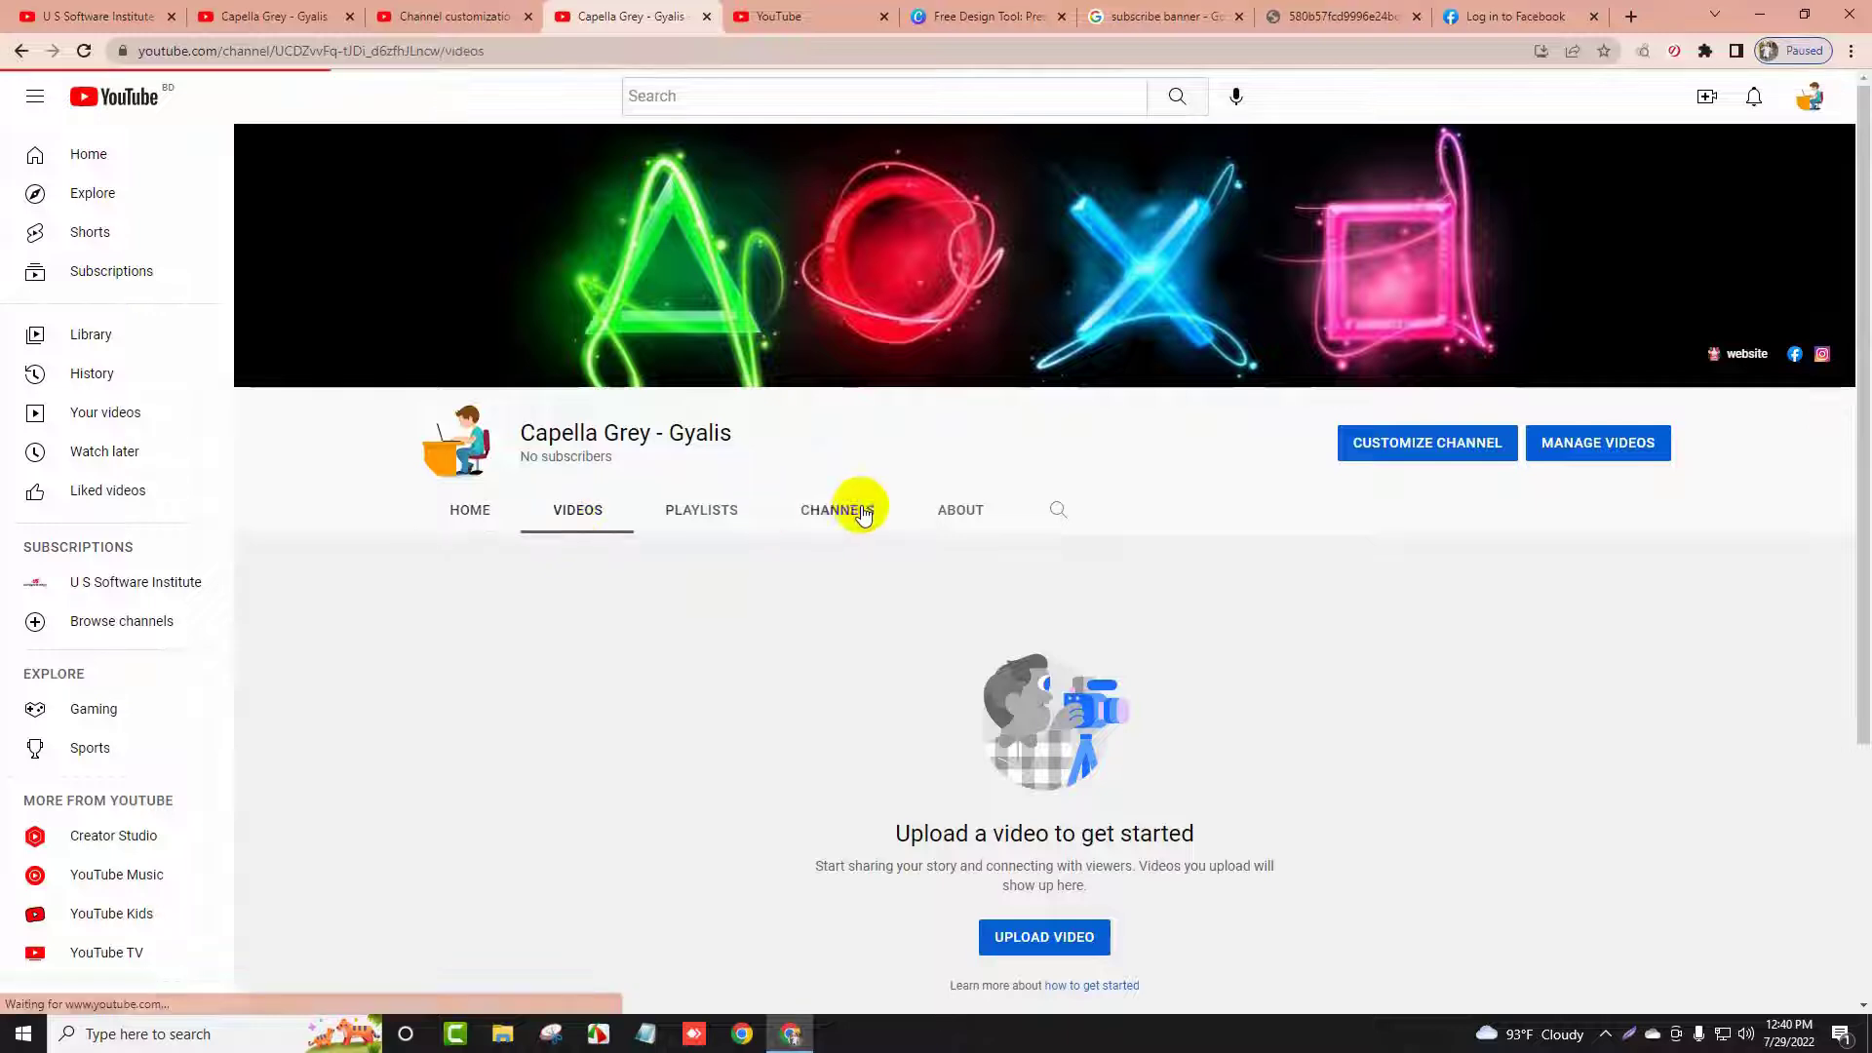
pyautogui.click(959, 508)
pyautogui.scroll(-3, 1240, 601)
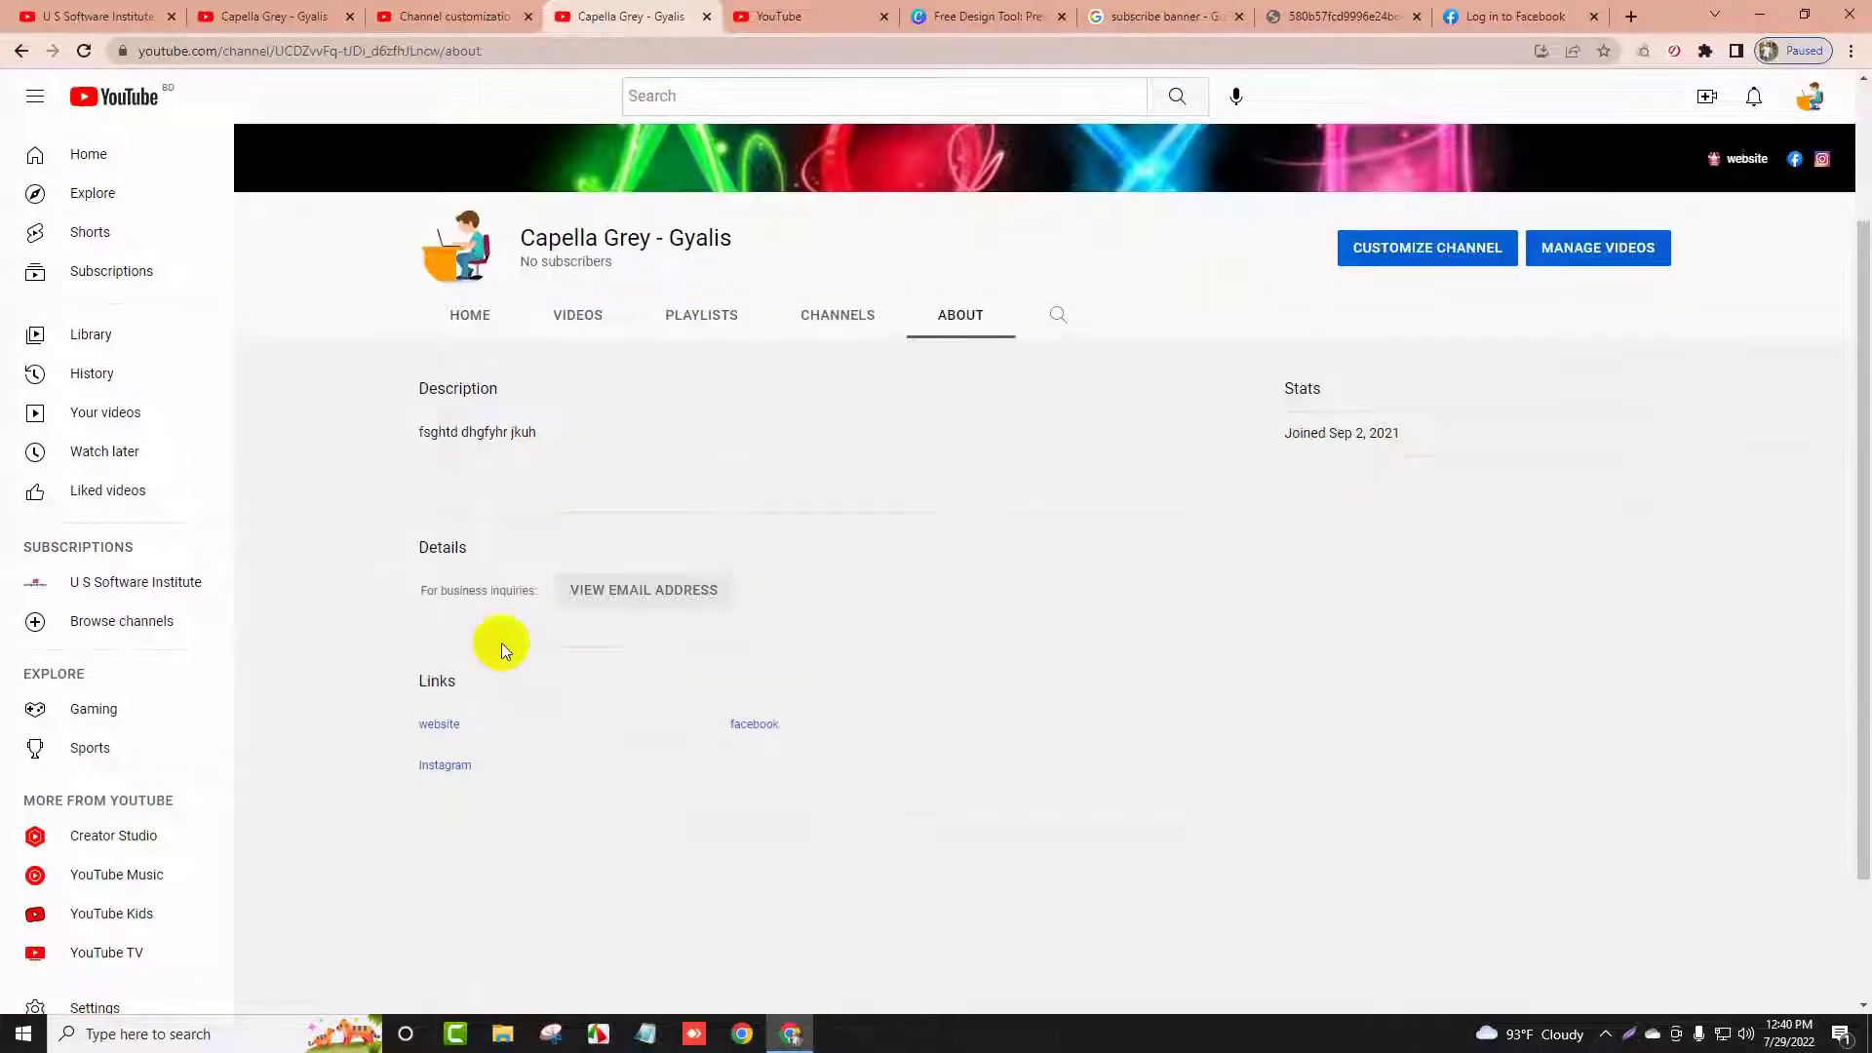
pyautogui.doubleClick(451, 332)
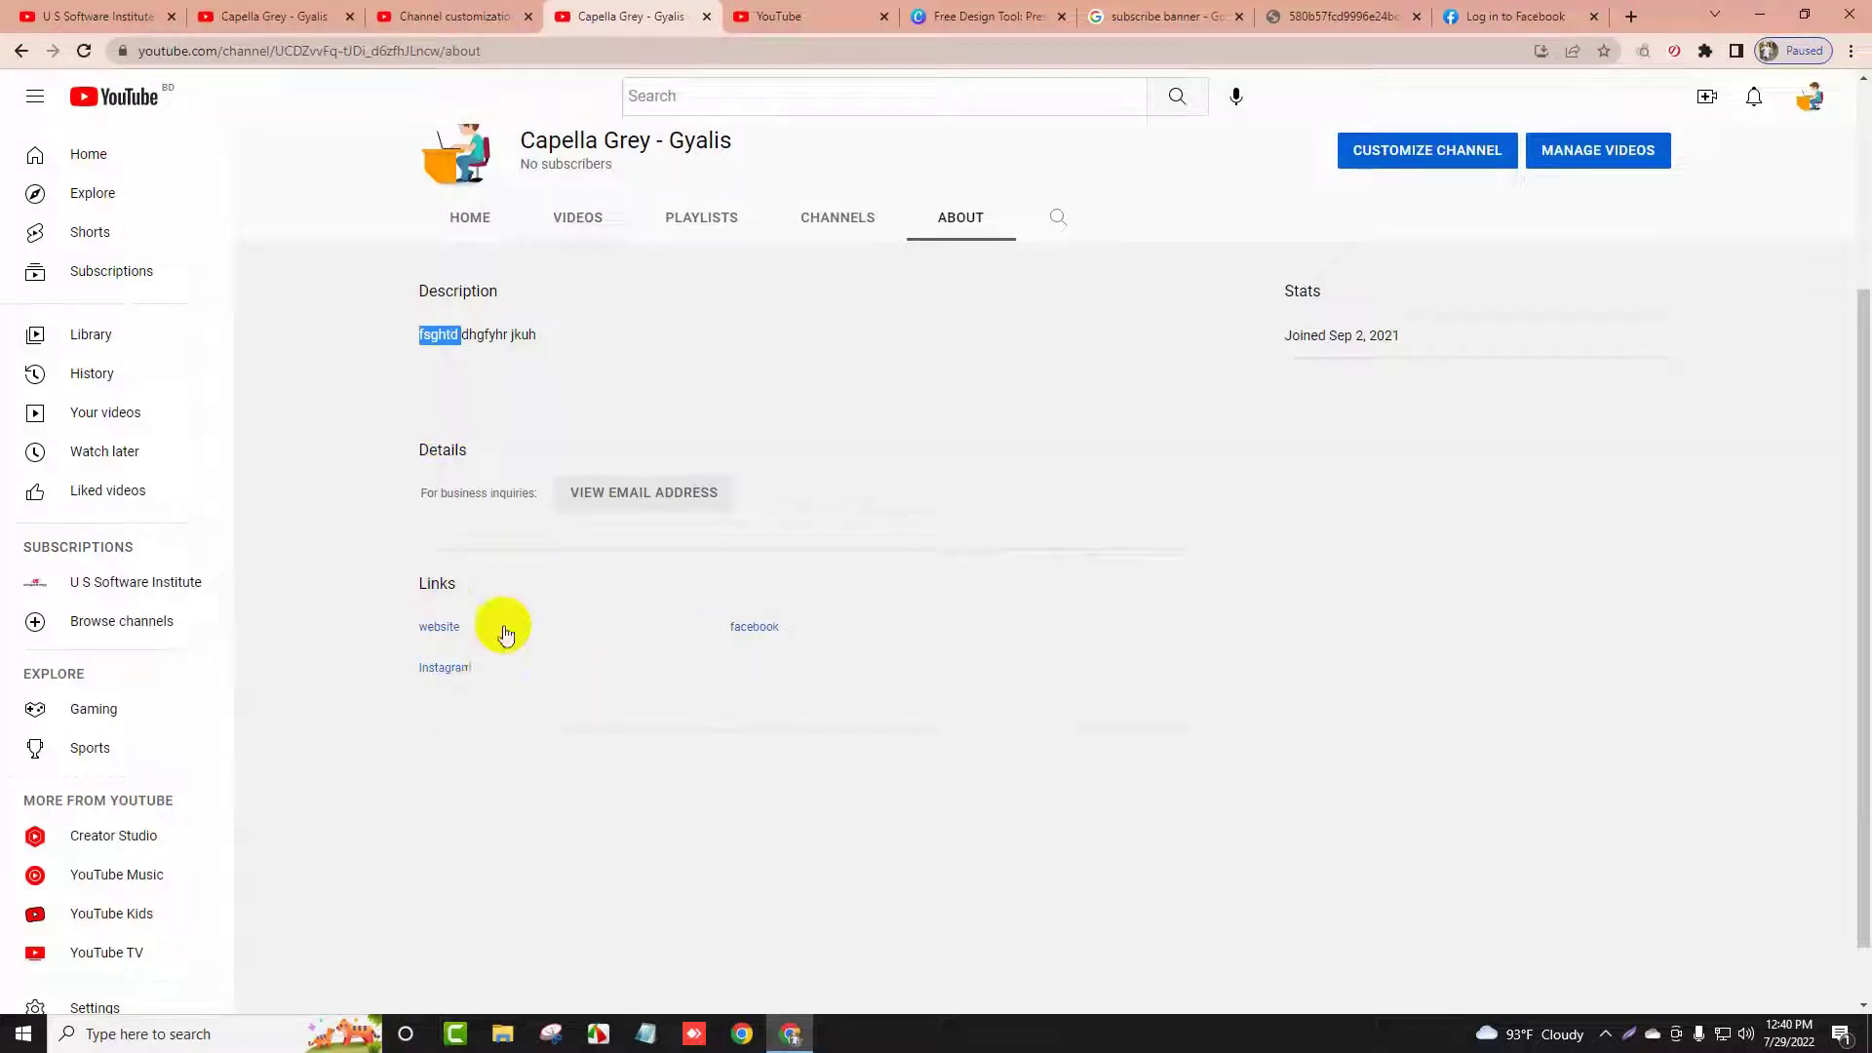
pyautogui.scroll(3, 502, 643)
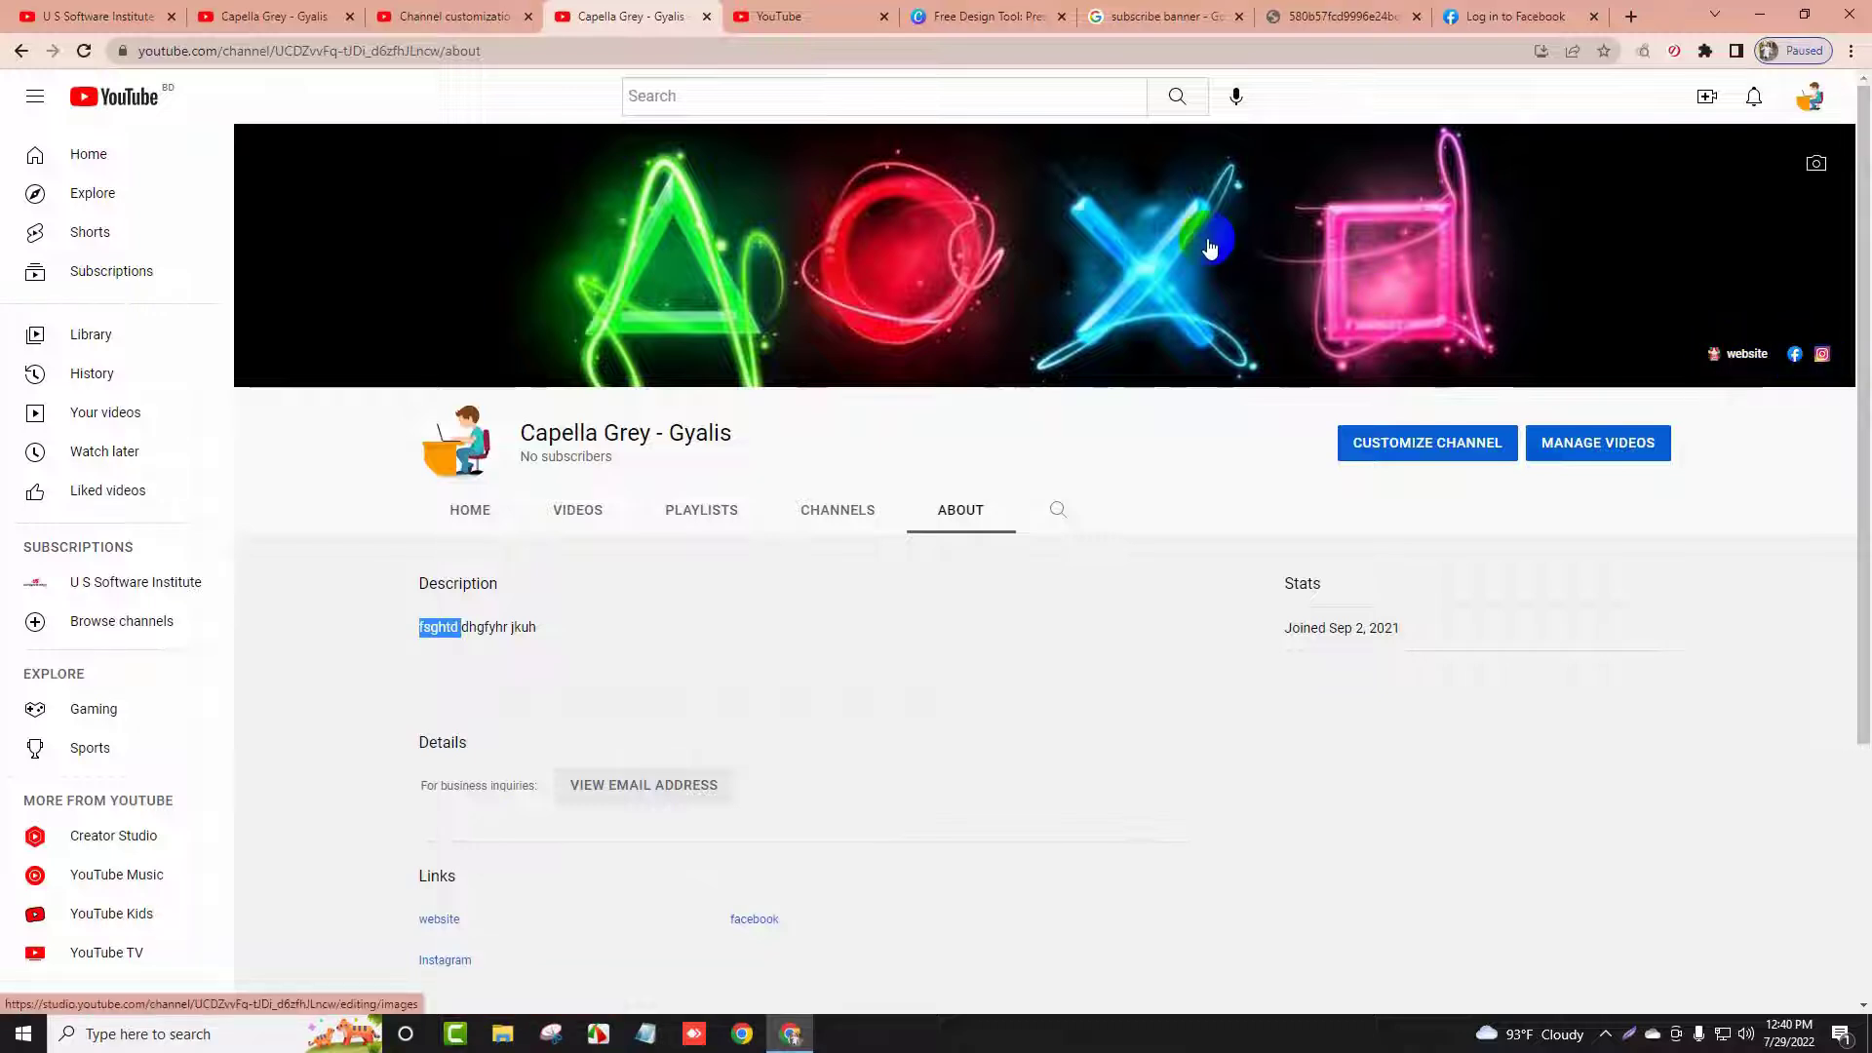
pyautogui.click(506, 8)
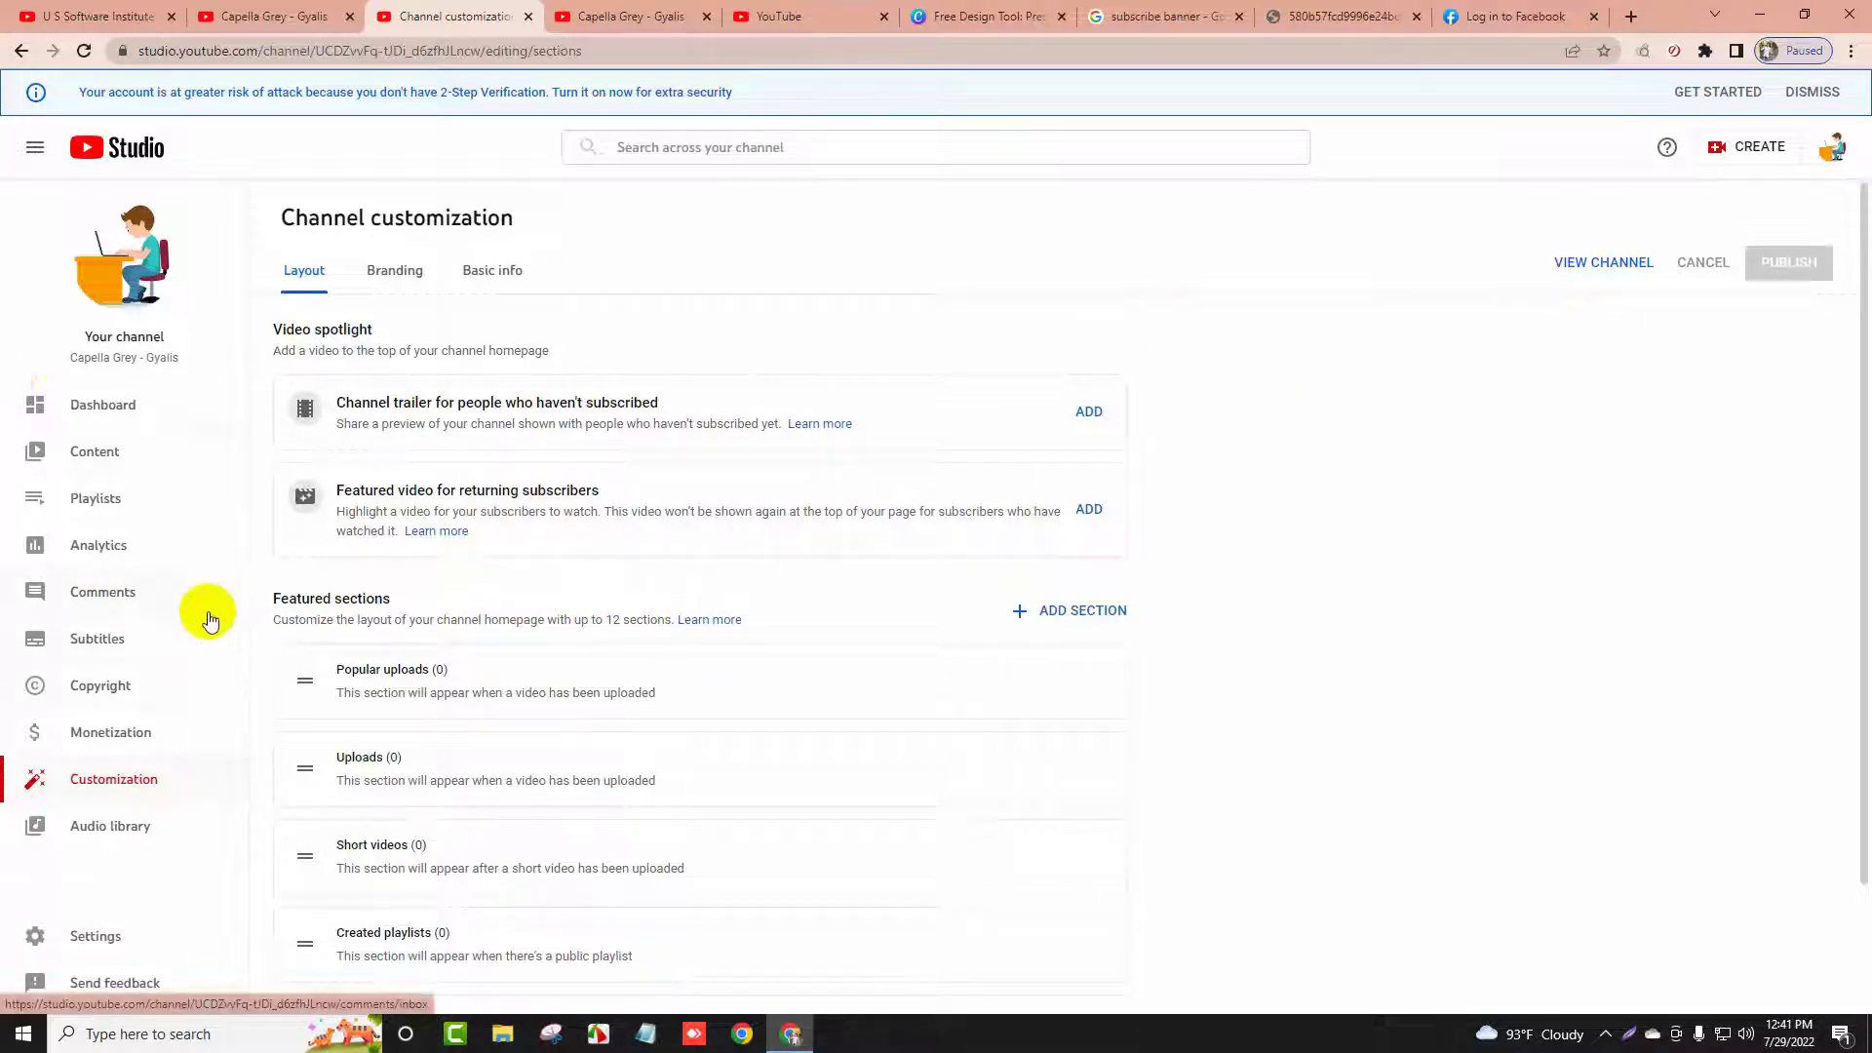
# Open Settings > Channel and look through Basic info, Advanced settings and Feature eligibility
pyautogui.scroll(-1, 337, 419)
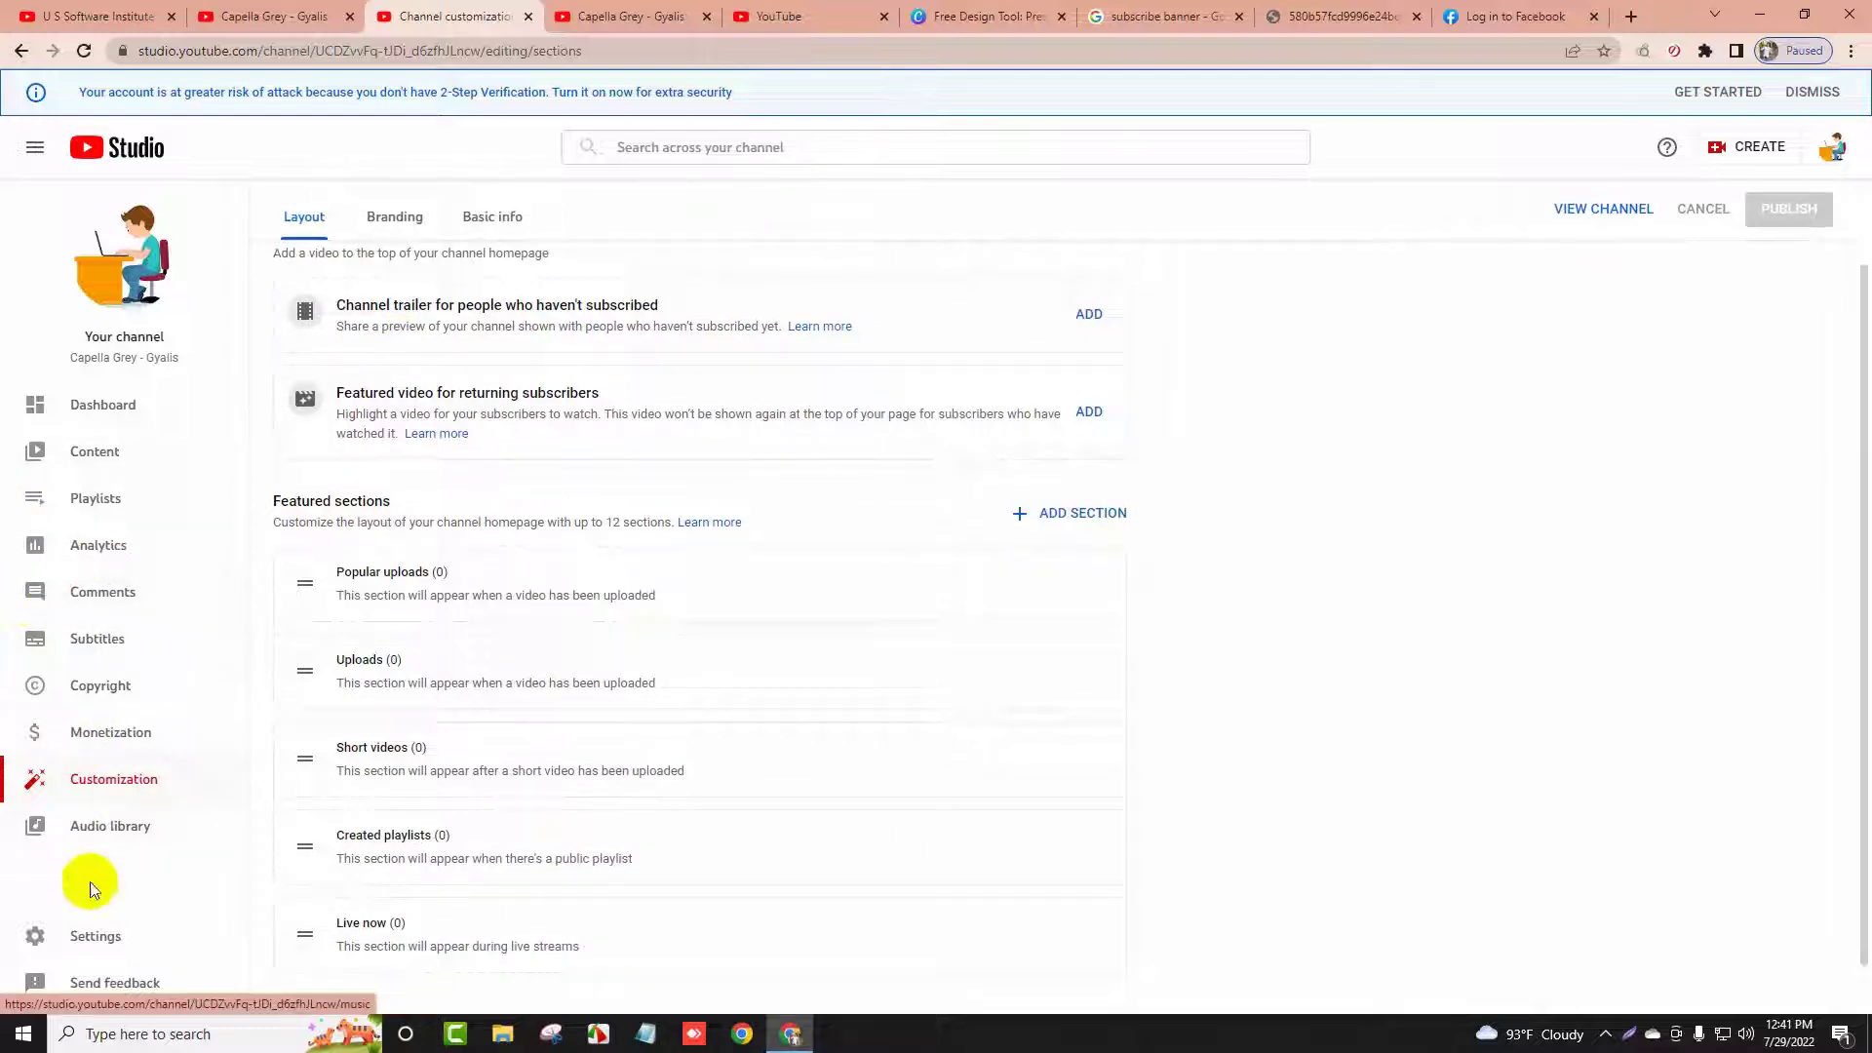
pyautogui.scroll(1, 998, 232)
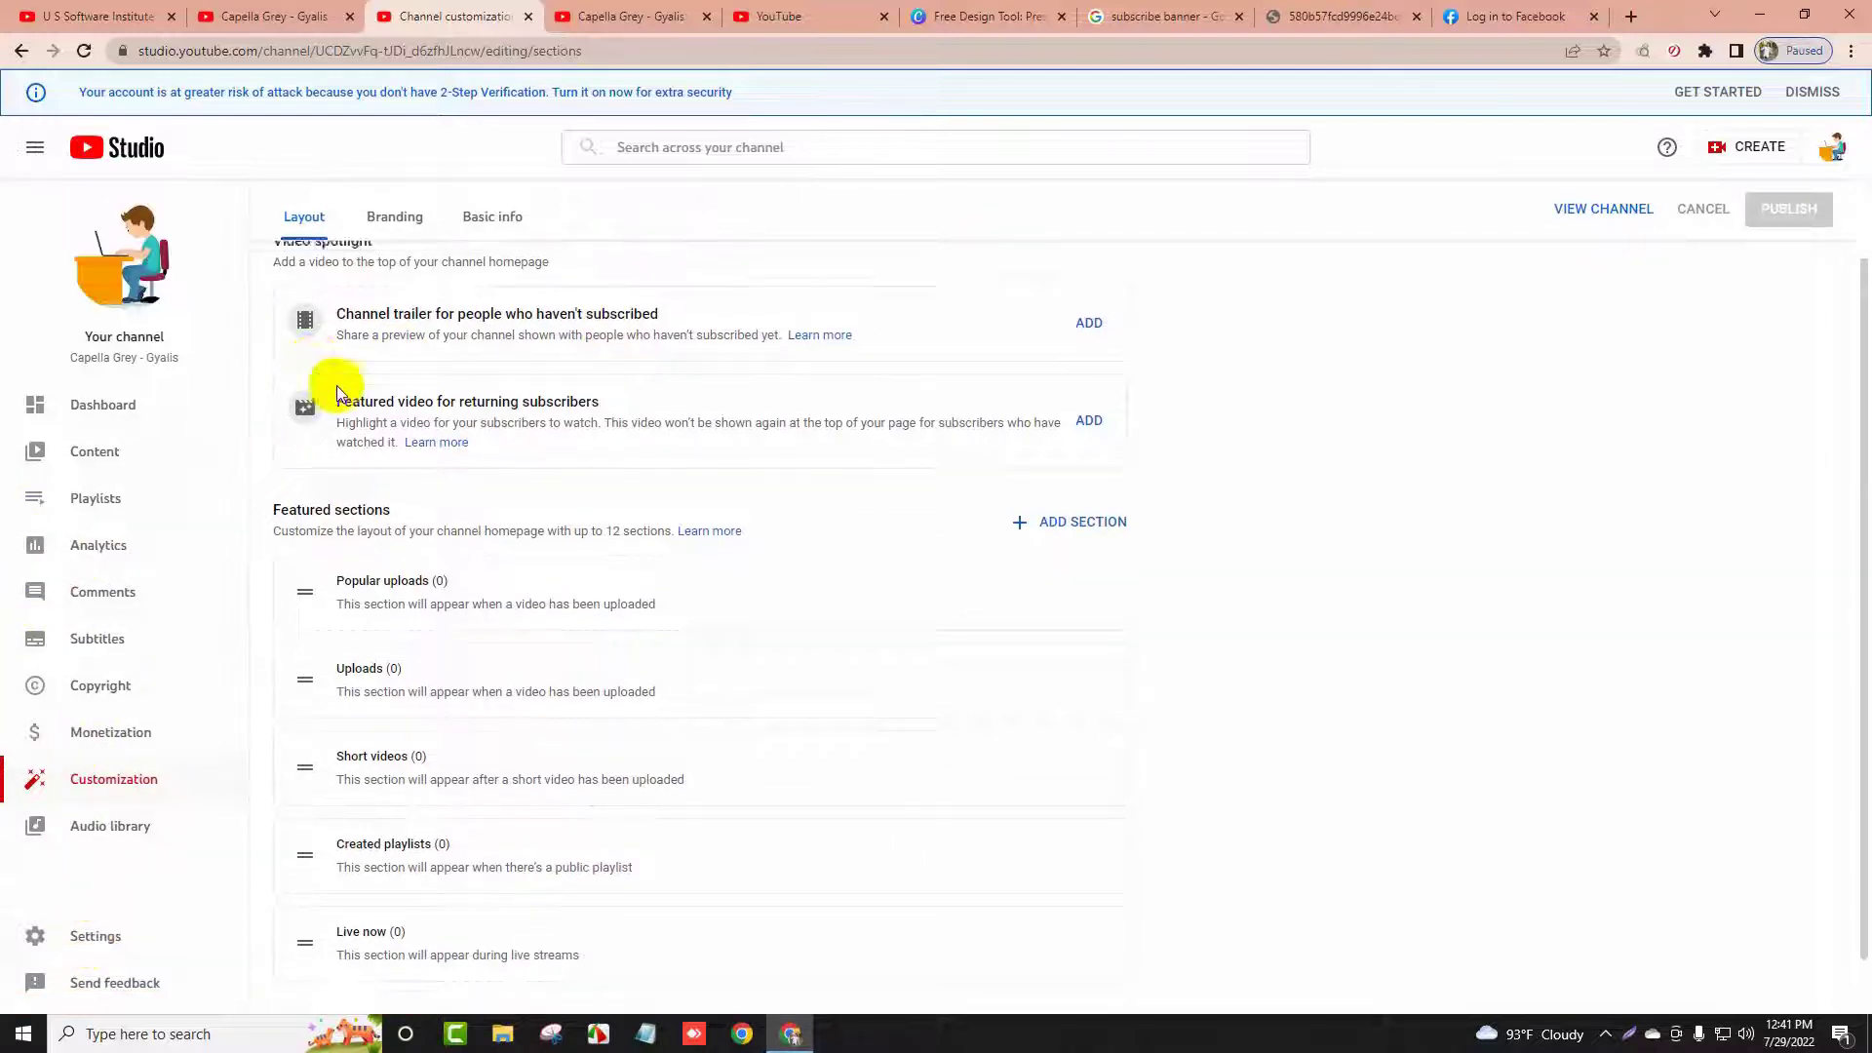
pyautogui.click(90, 936)
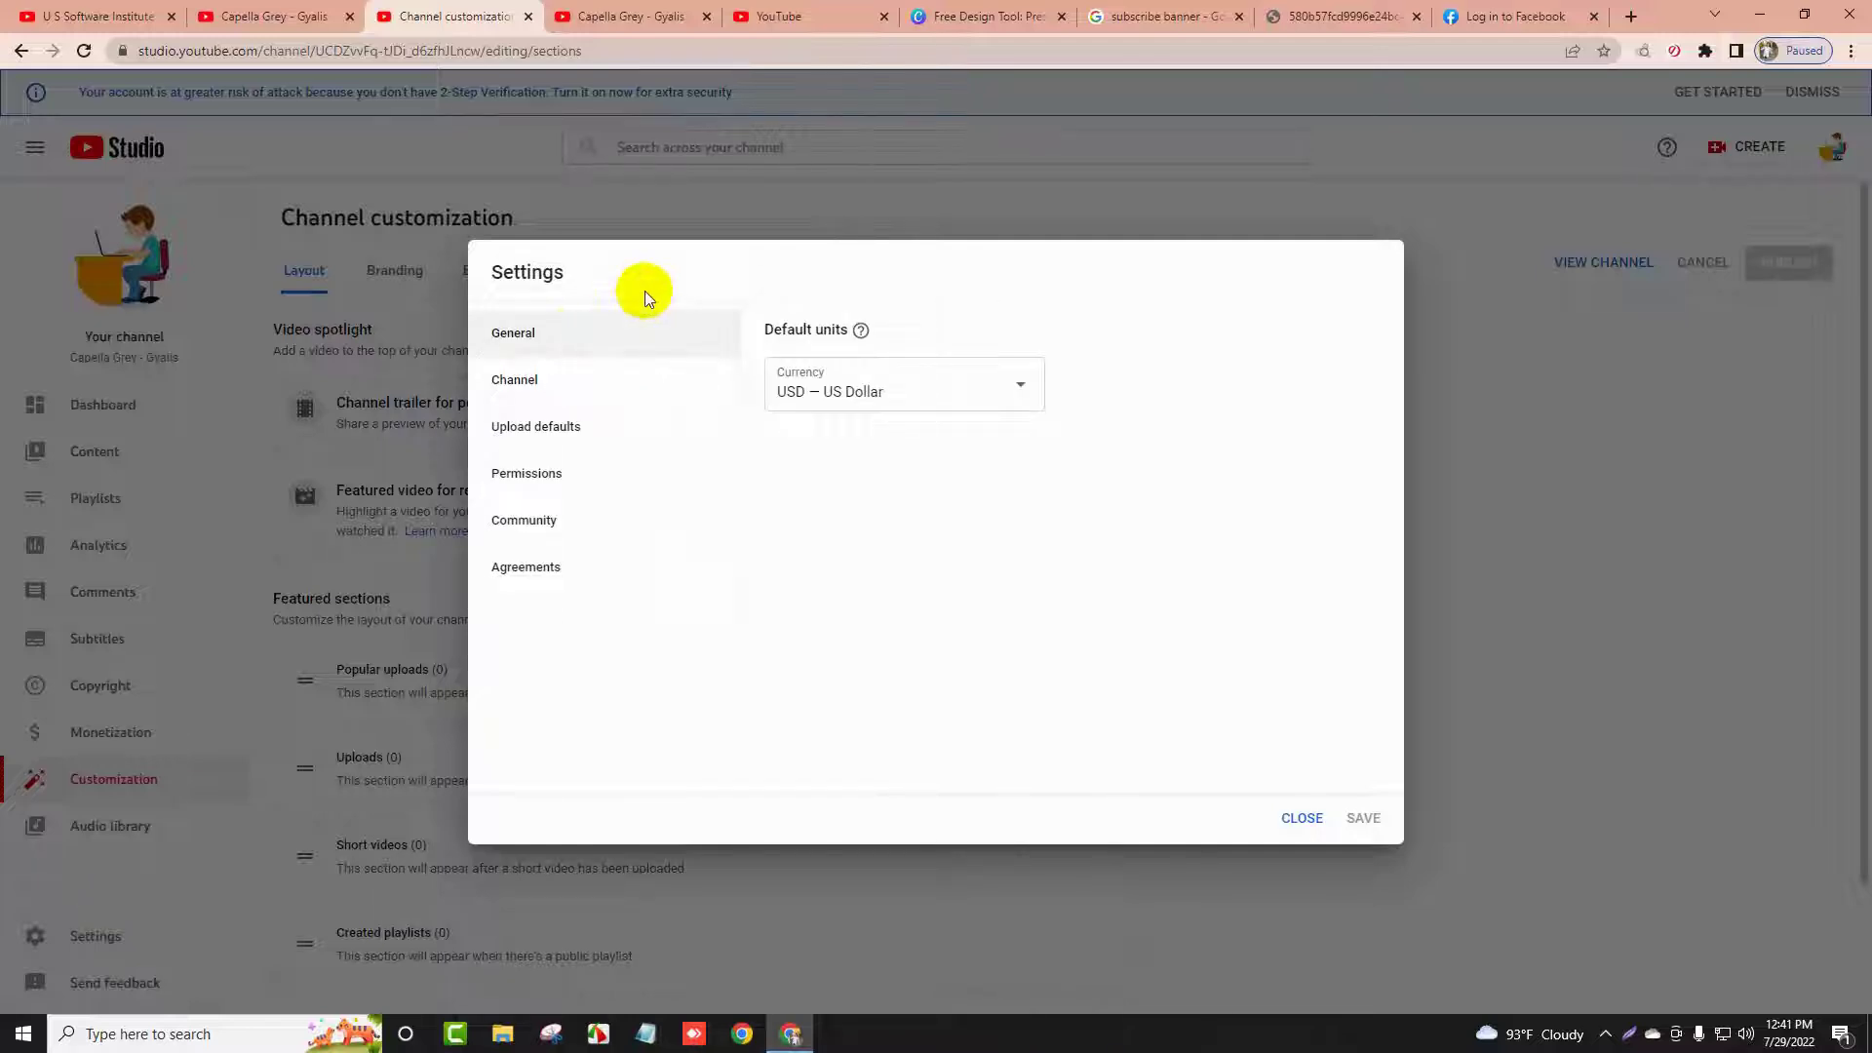
pyautogui.click(516, 380)
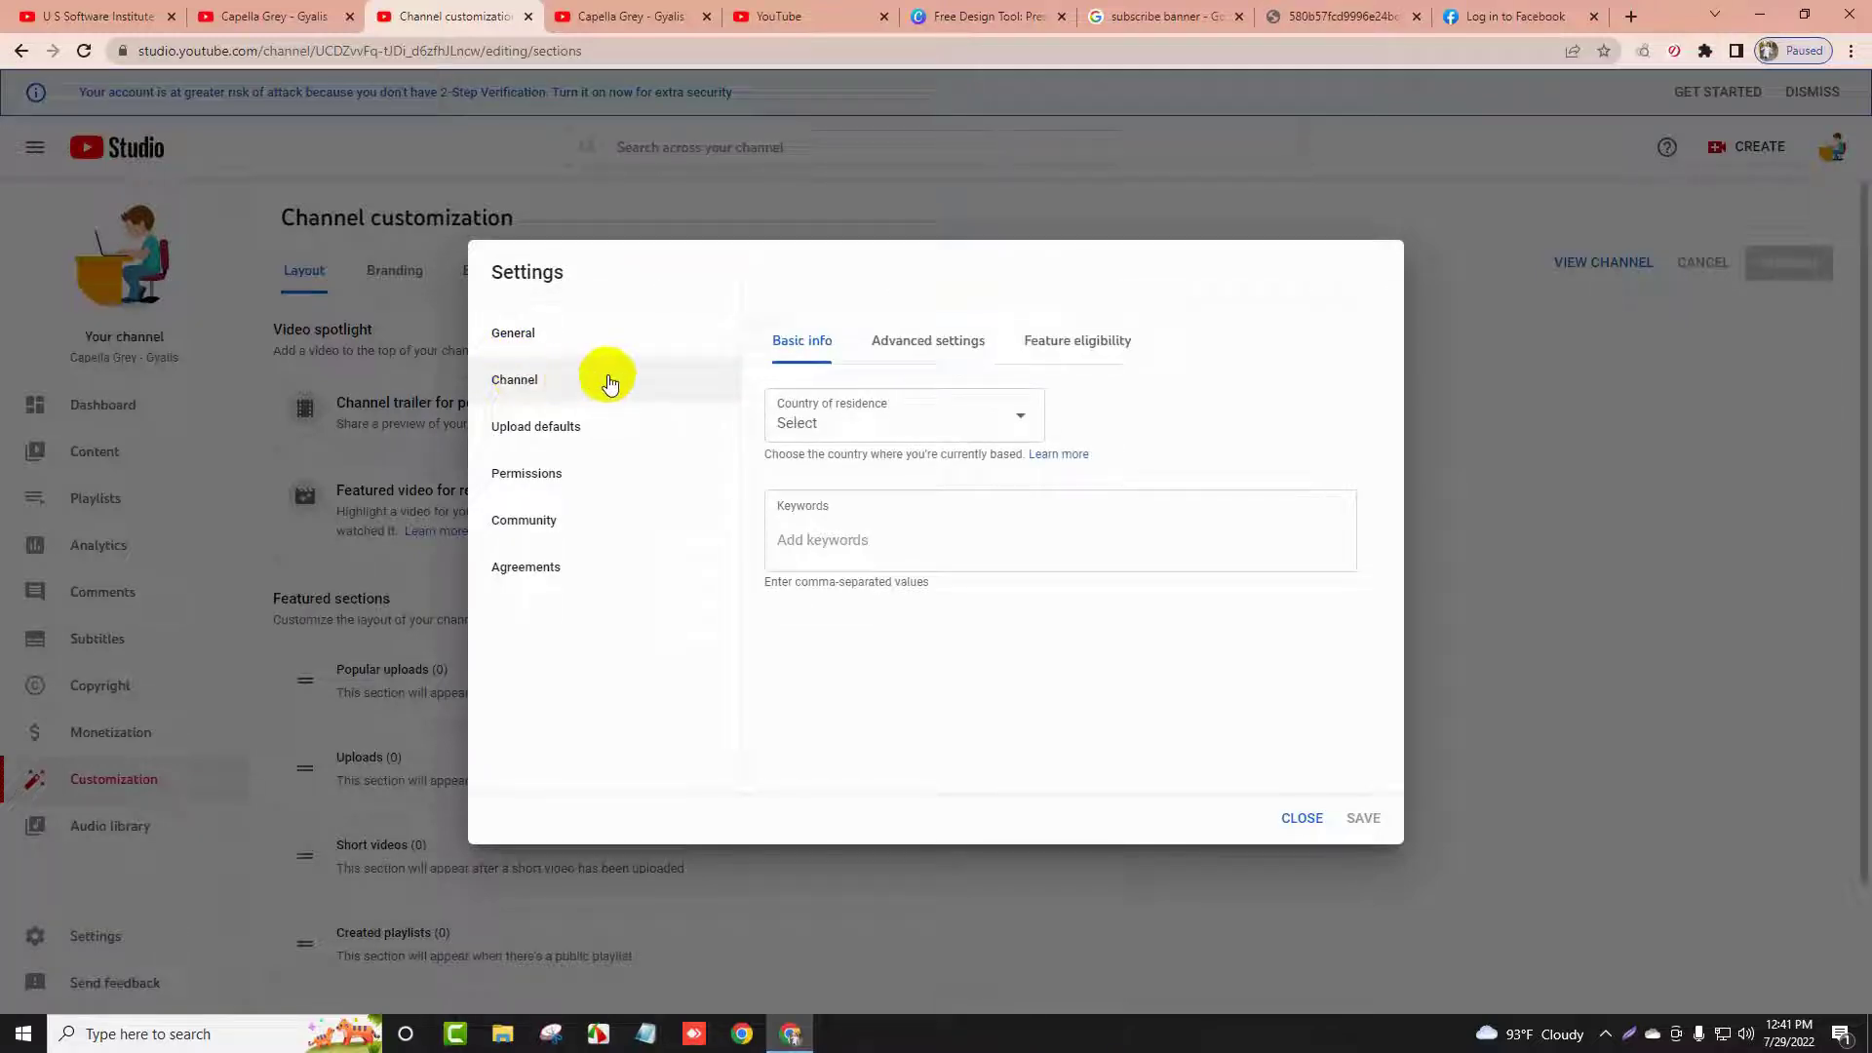
pyautogui.click(931, 366)
pyautogui.click(1090, 353)
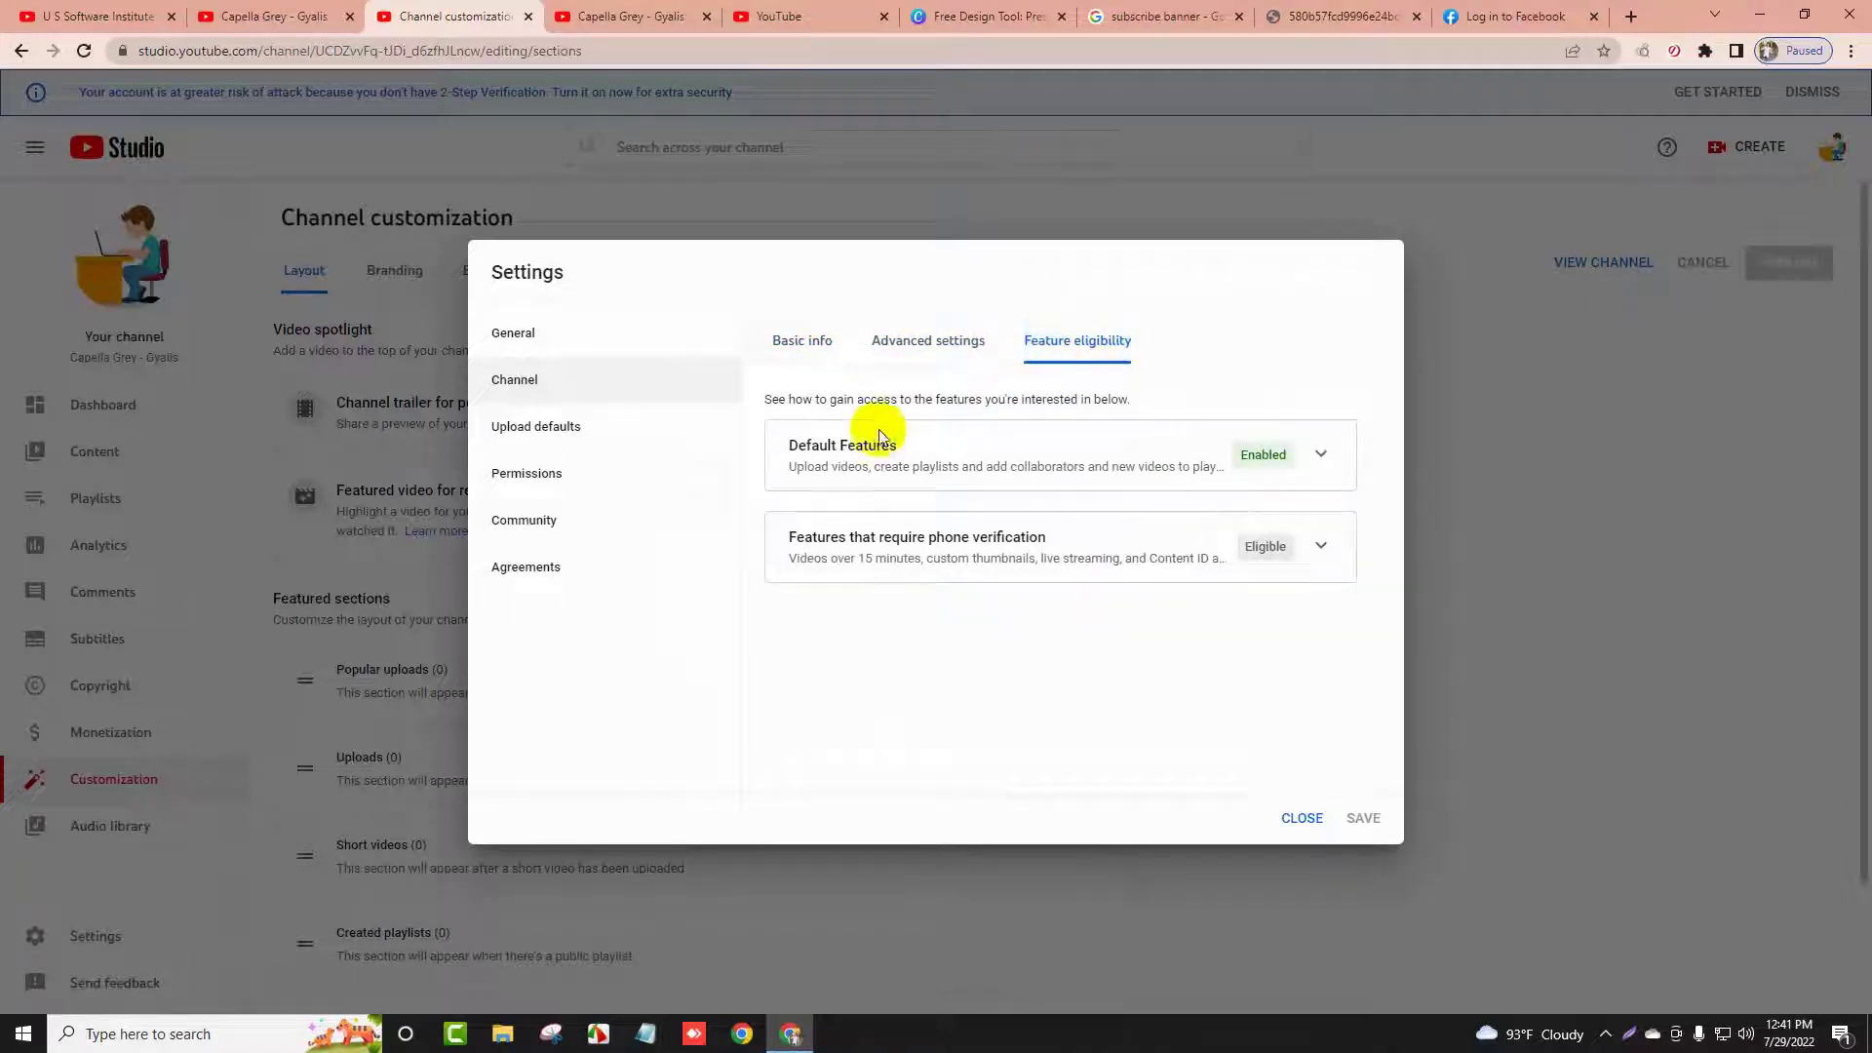
pyautogui.click(790, 342)
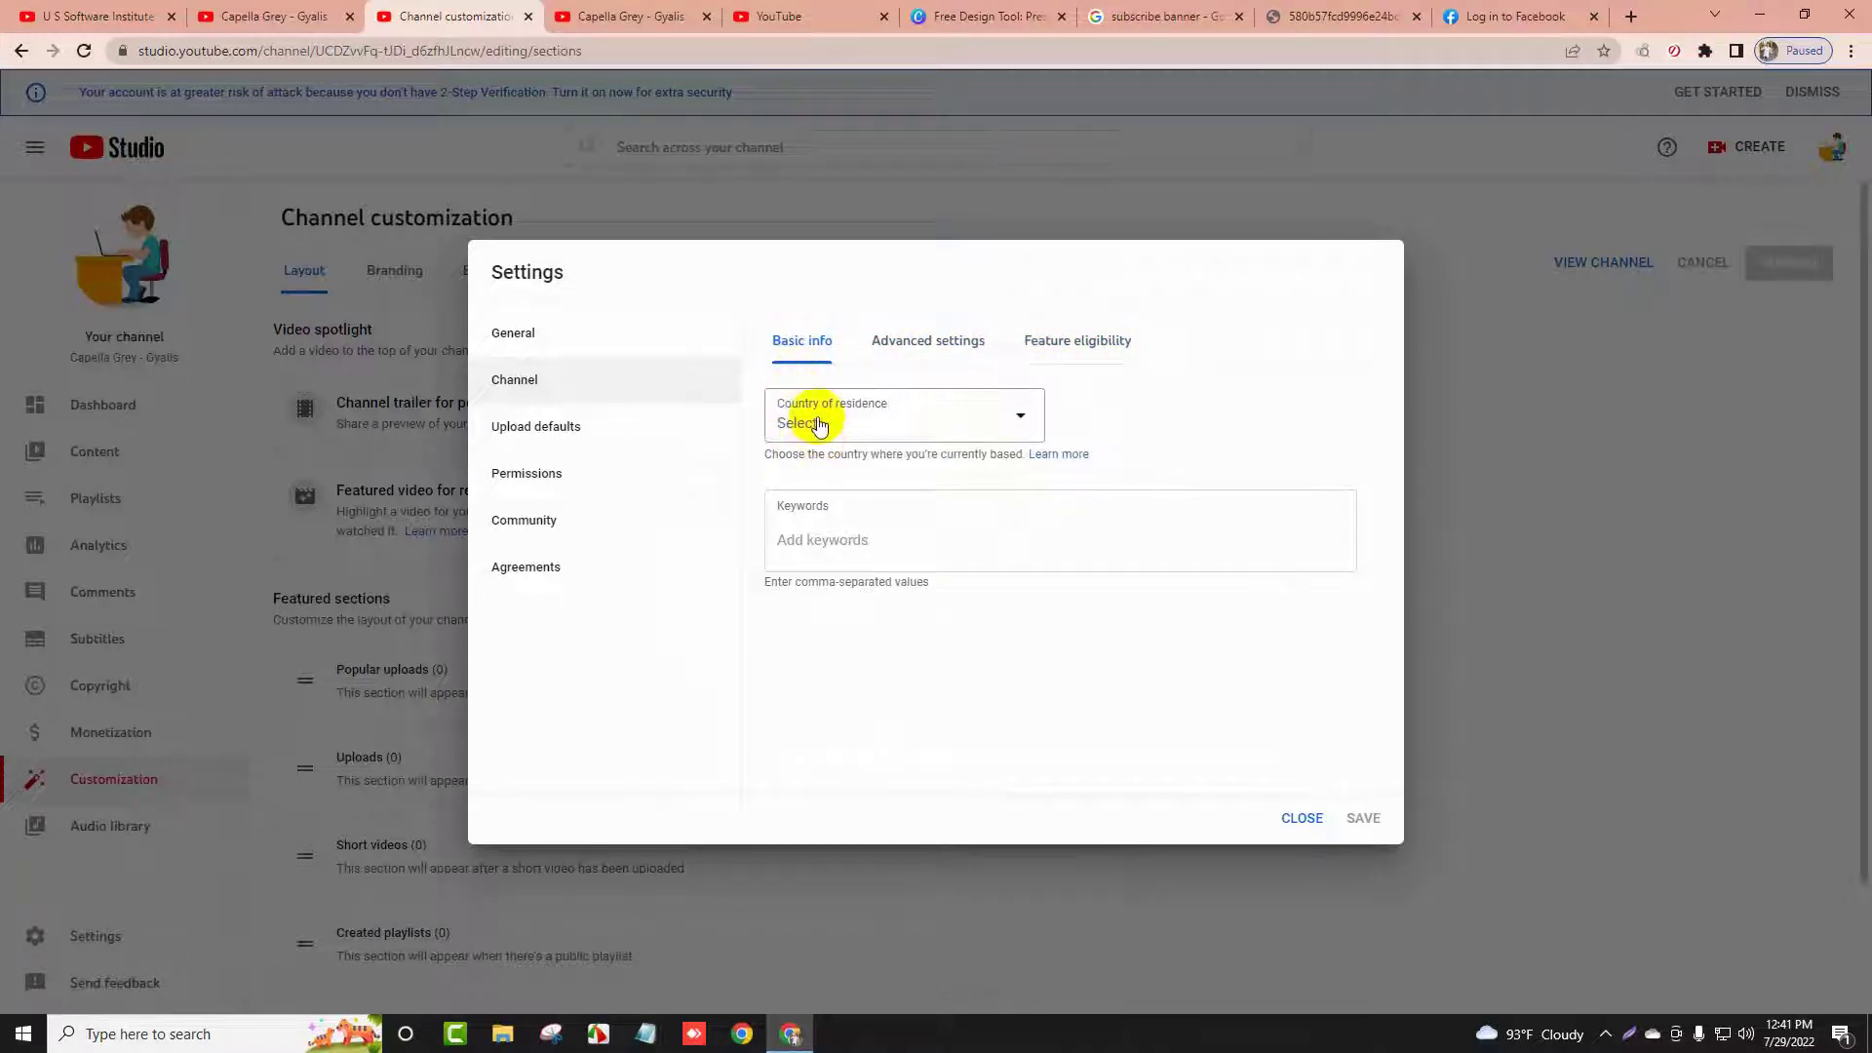
# Choose United States as the channel's country of residence
pyautogui.click(875, 420)
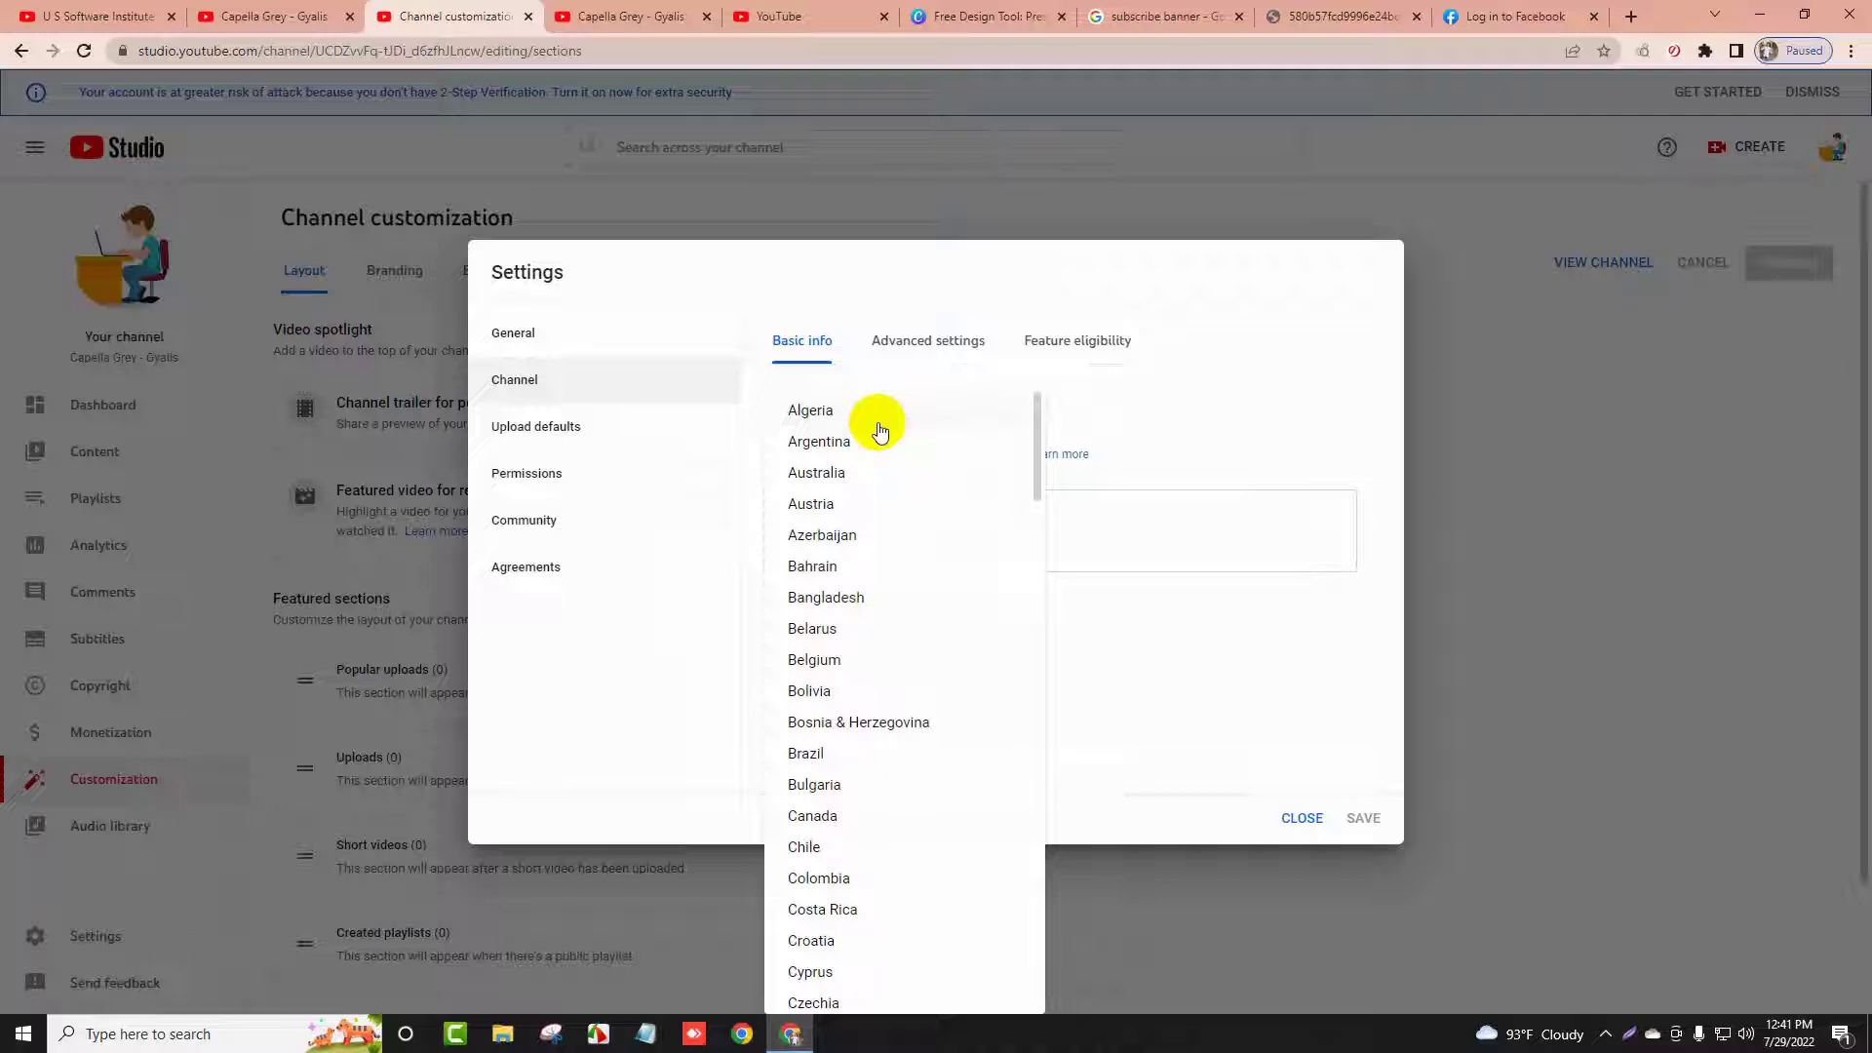
pyautogui.scroll(-20, 878, 430)
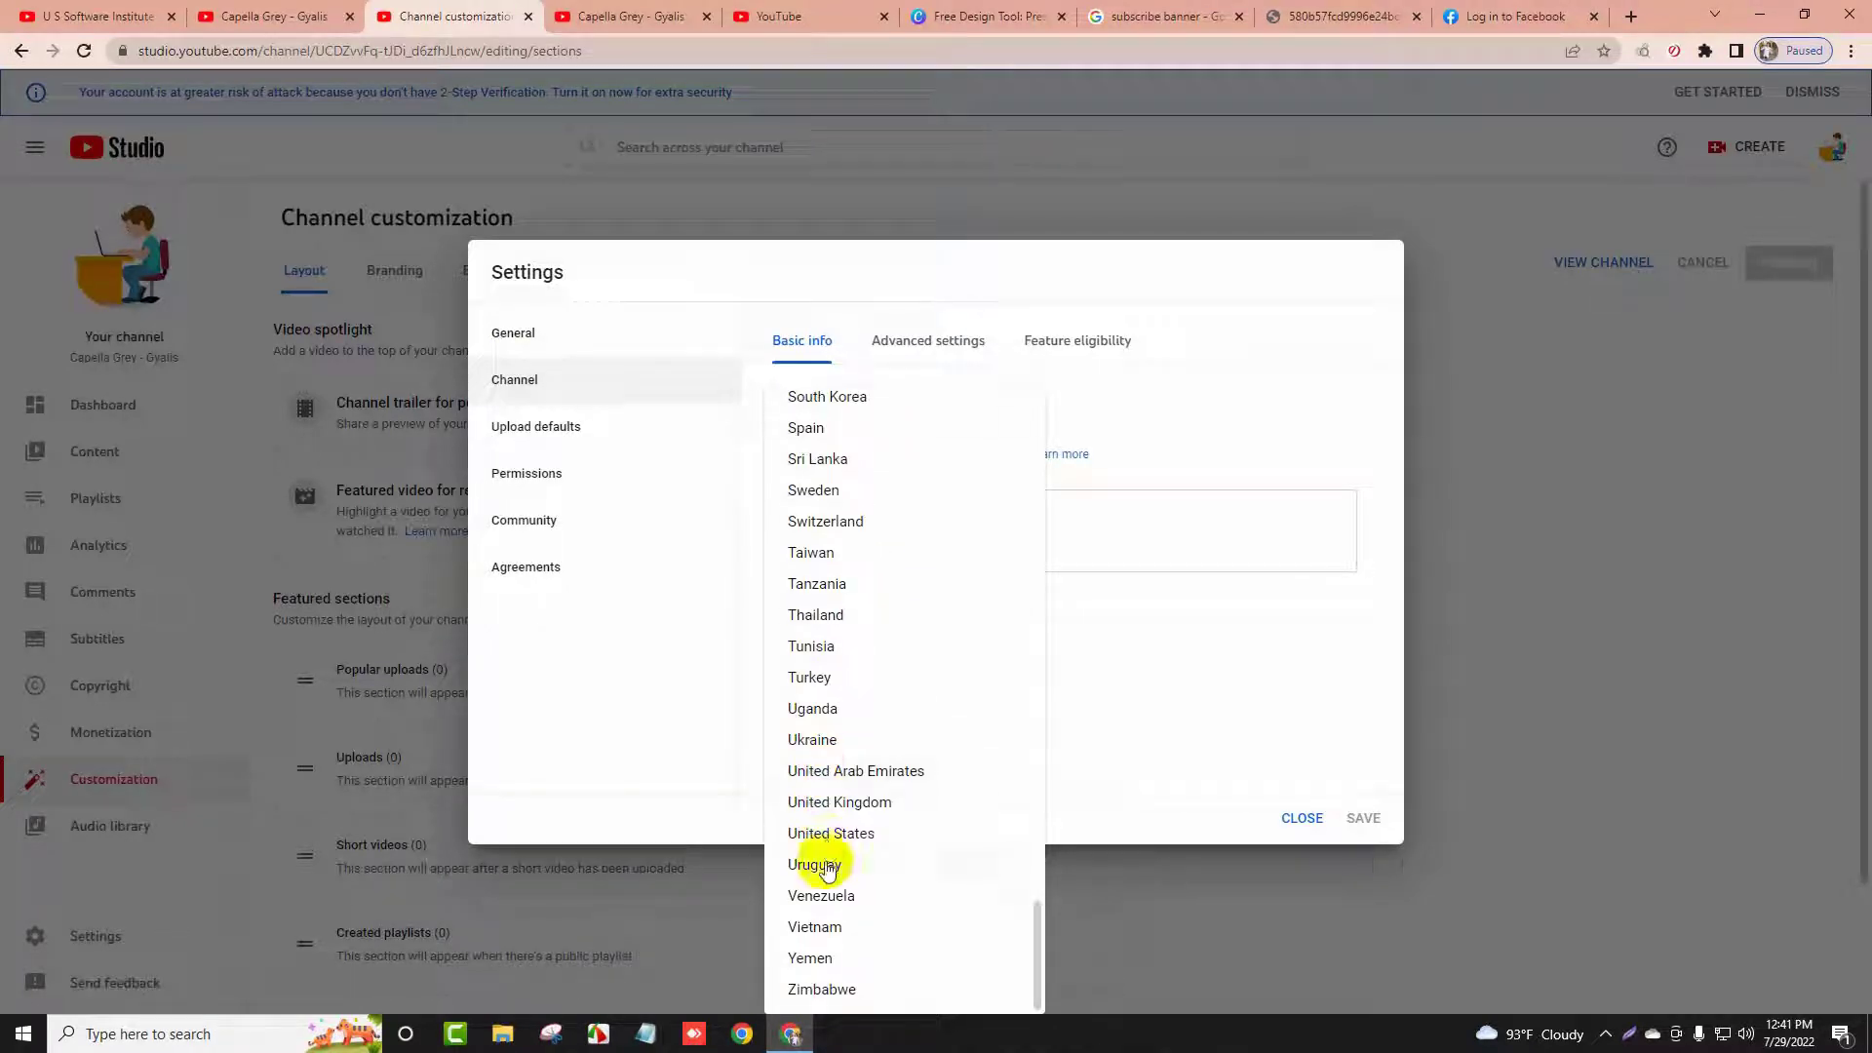
pyautogui.click(851, 836)
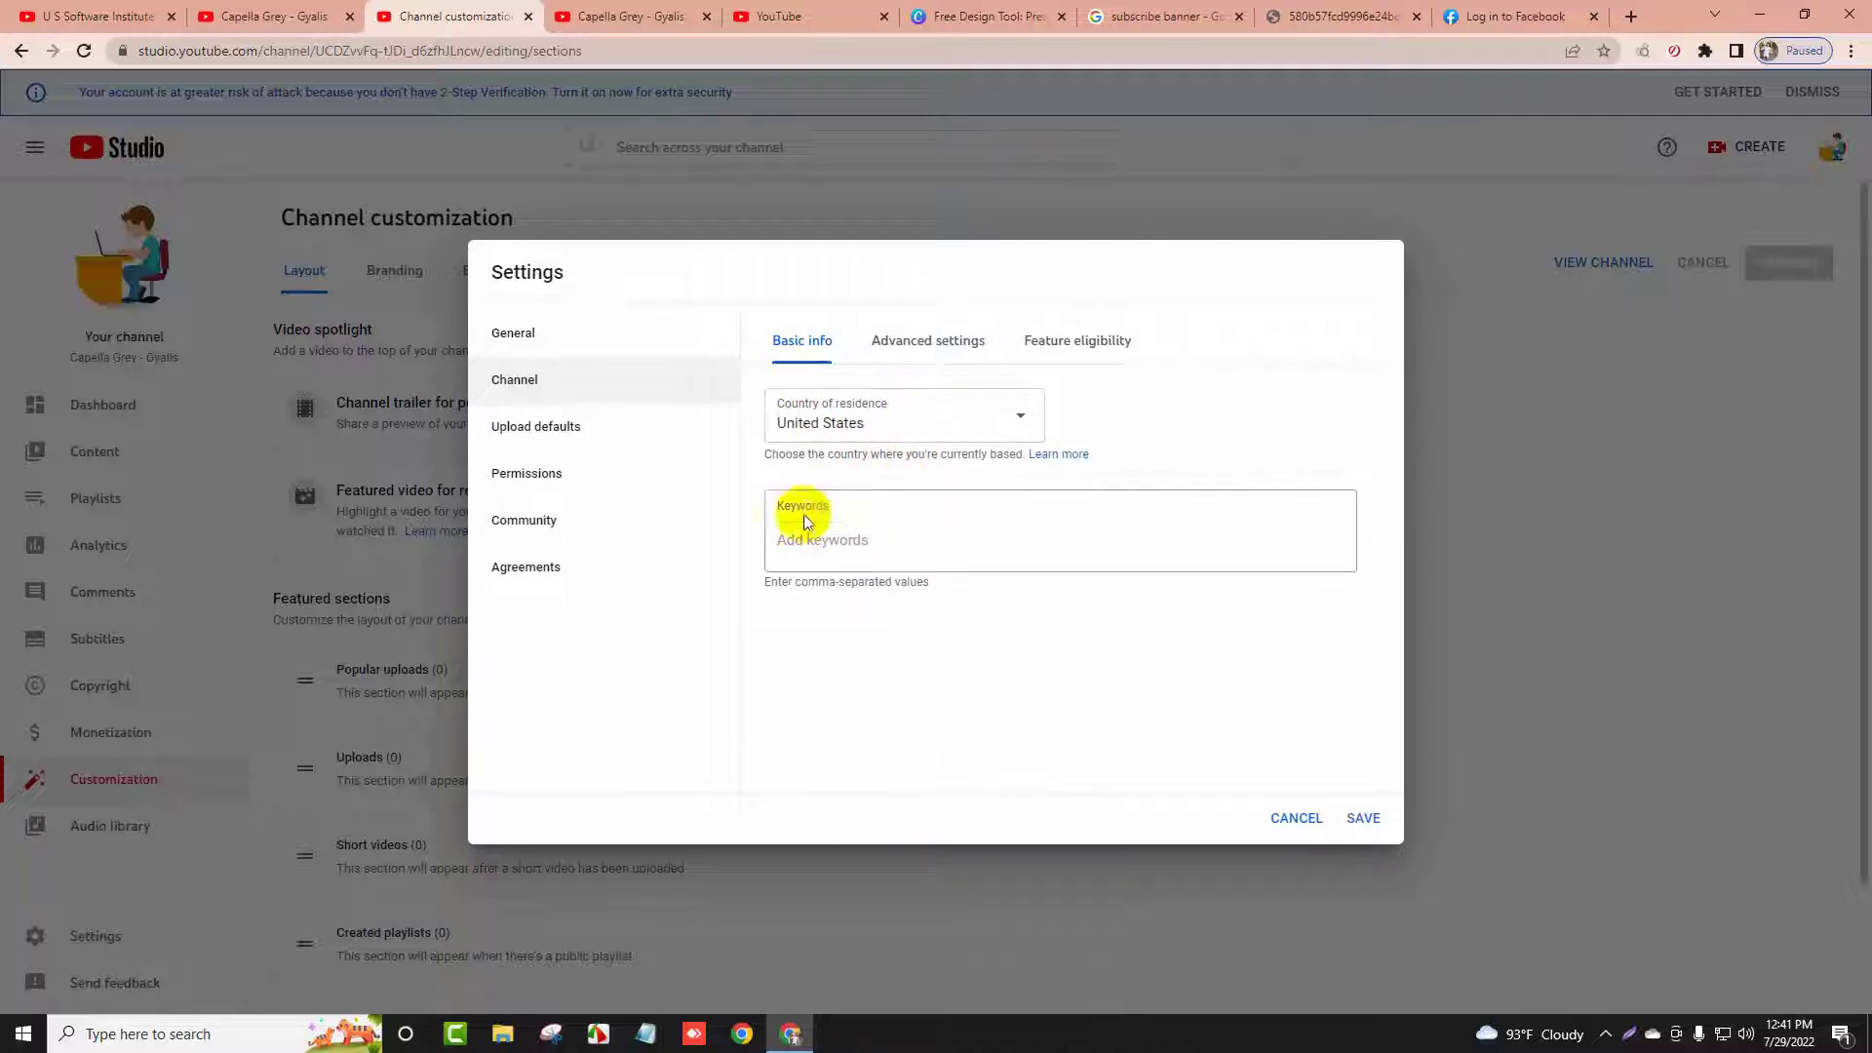
# Replace the mistaken keyword chips with 'channel name' and 'product name'
pyautogui.click(820, 552)
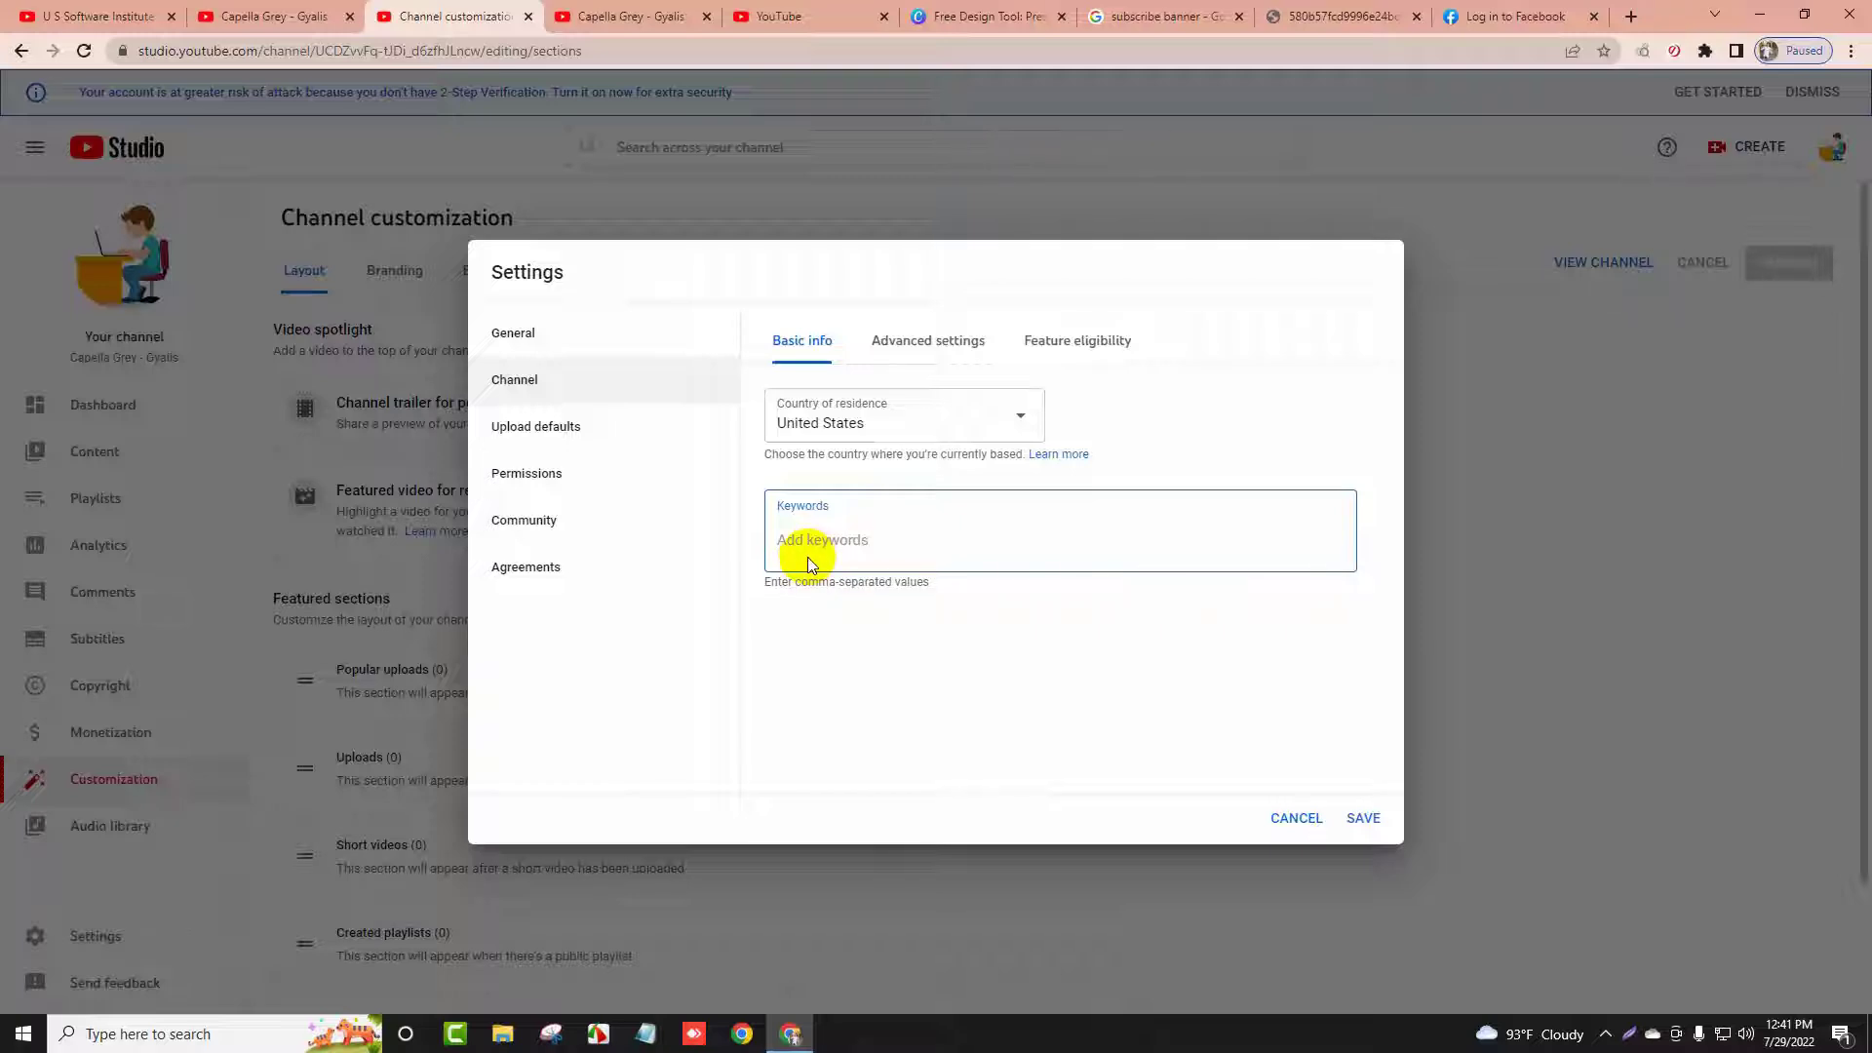
pyautogui.write('nnel c')
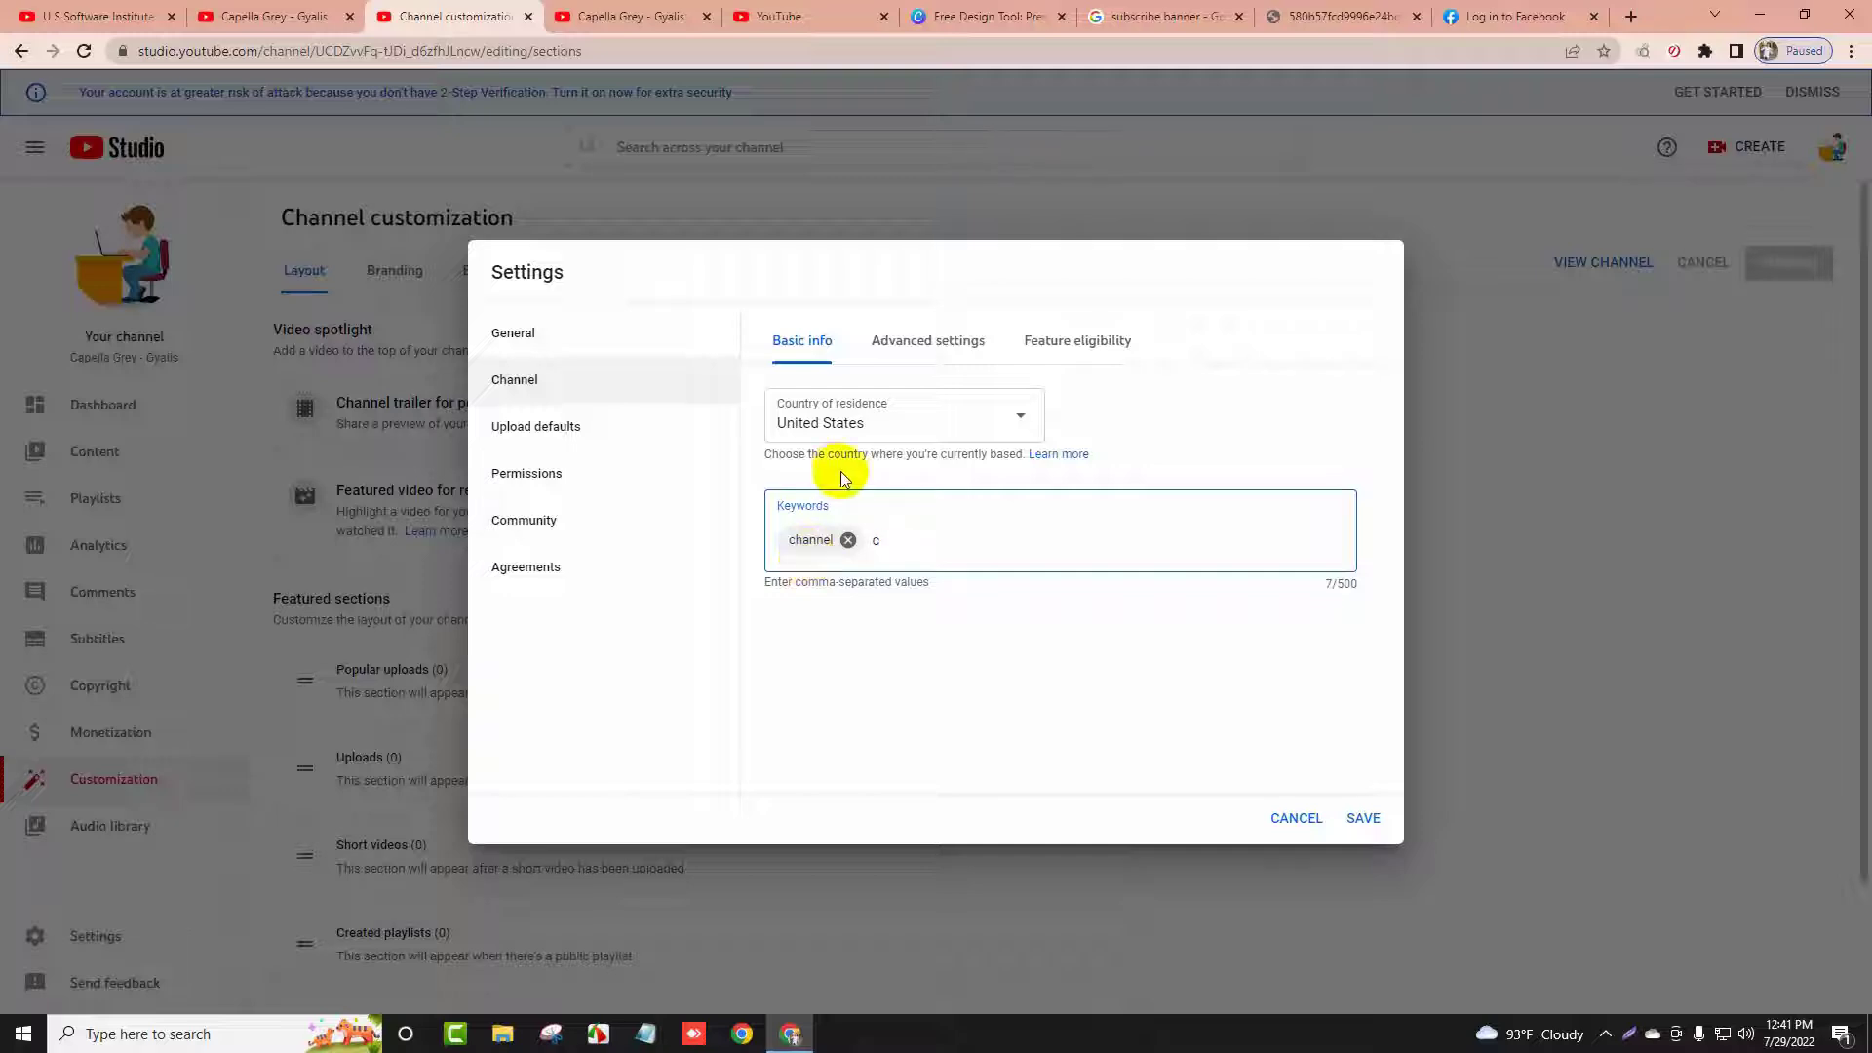
pyautogui.click(849, 541)
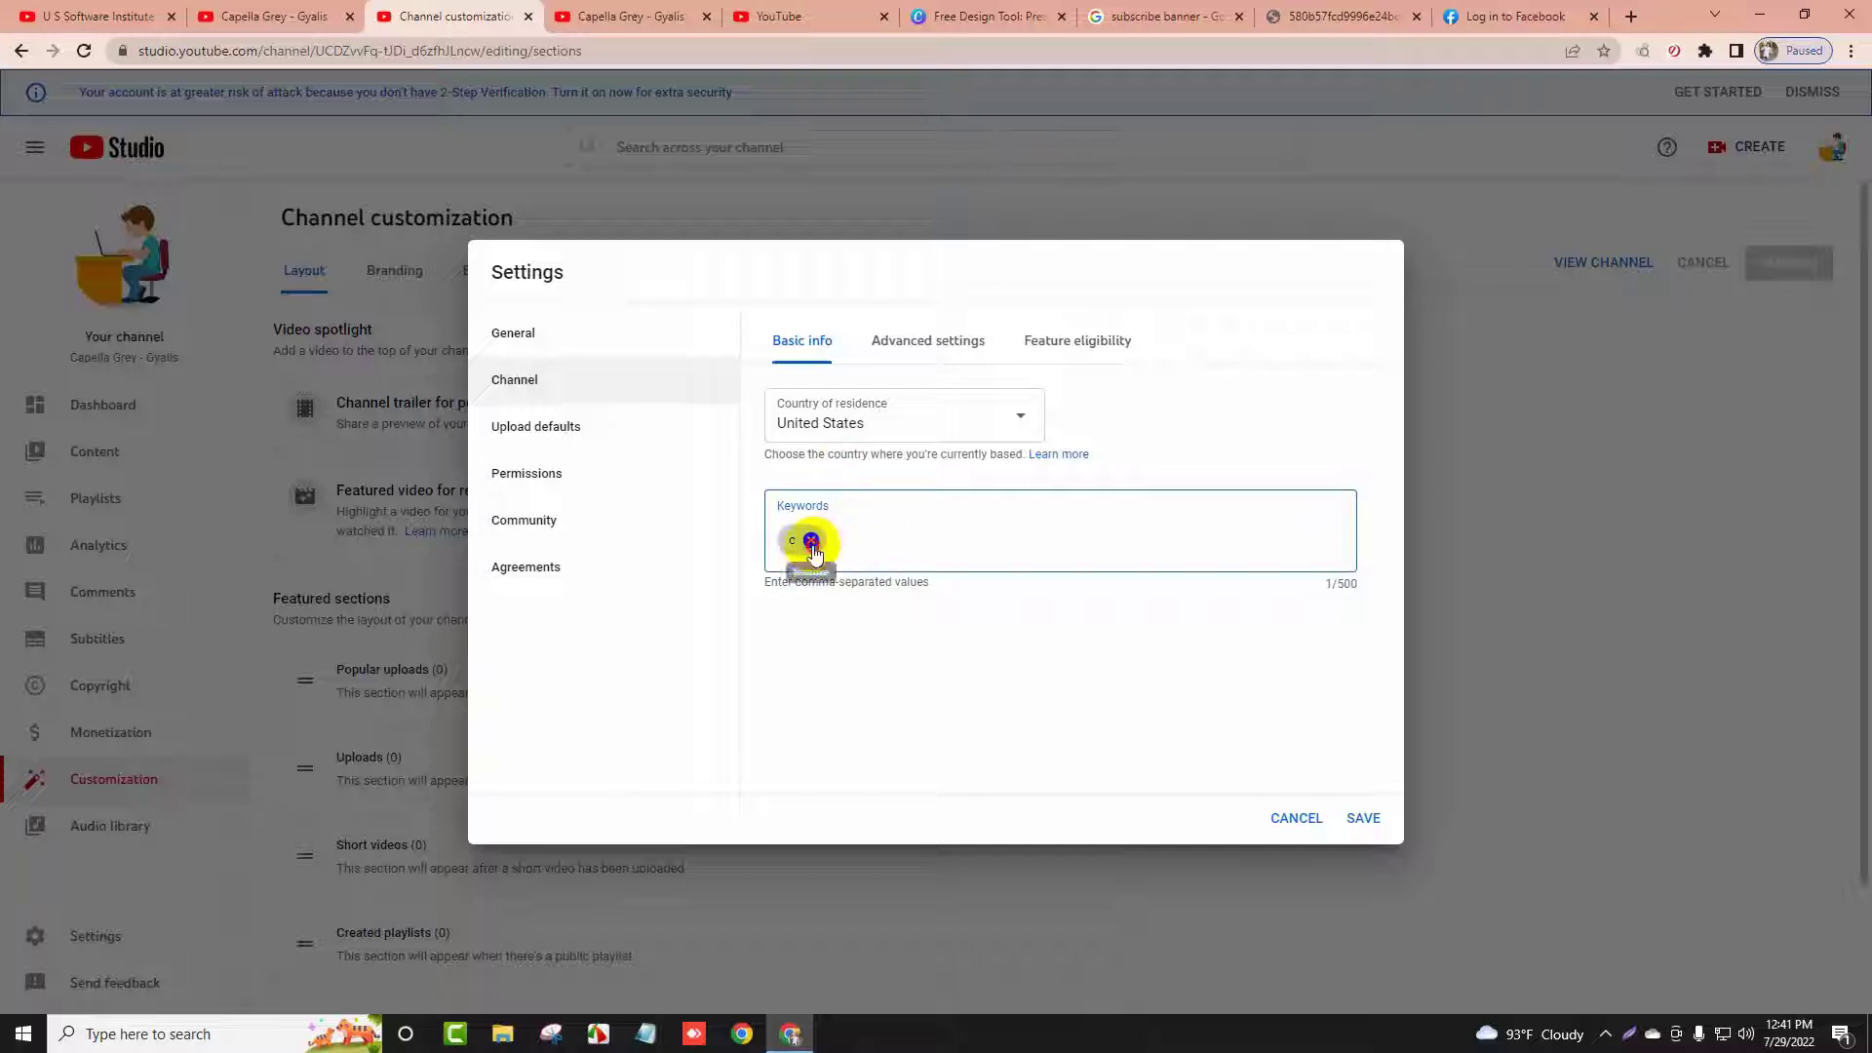
pyautogui.click(810, 540)
pyautogui.write('chan')
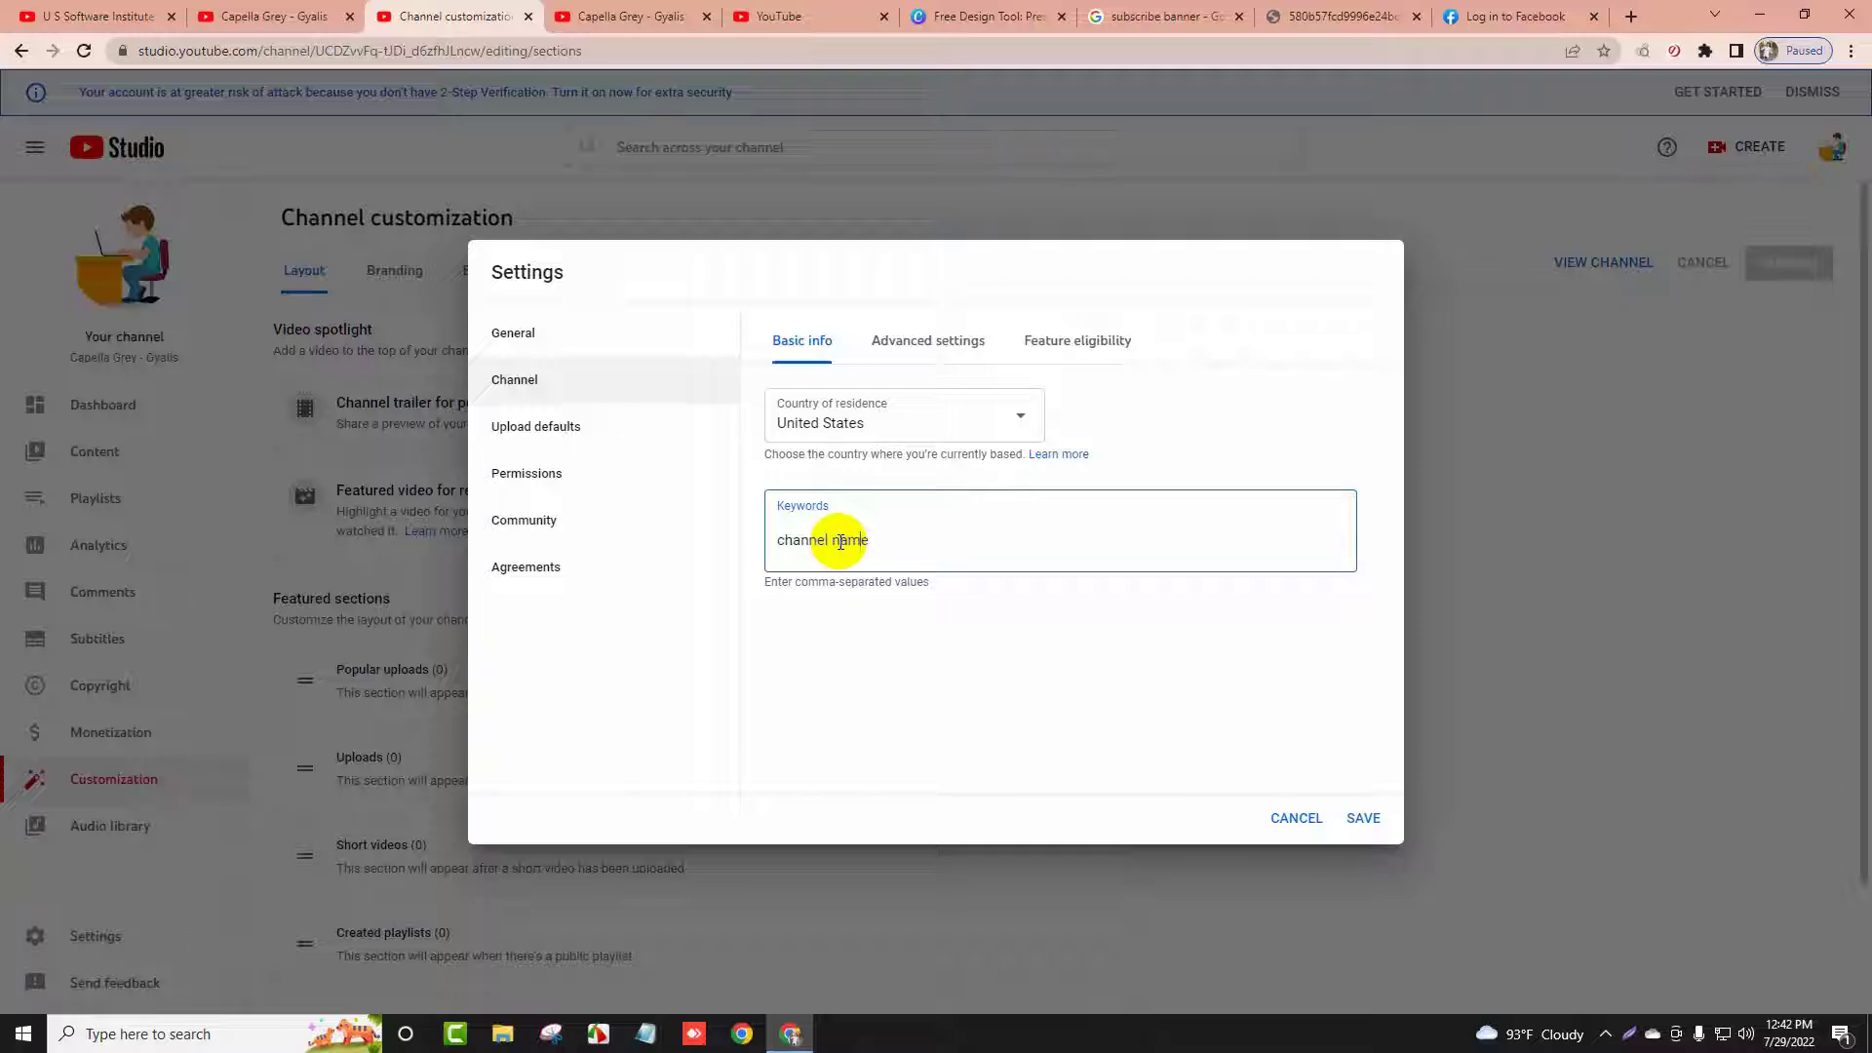
pyautogui.write('nel name')
pyautogui.press('Return')
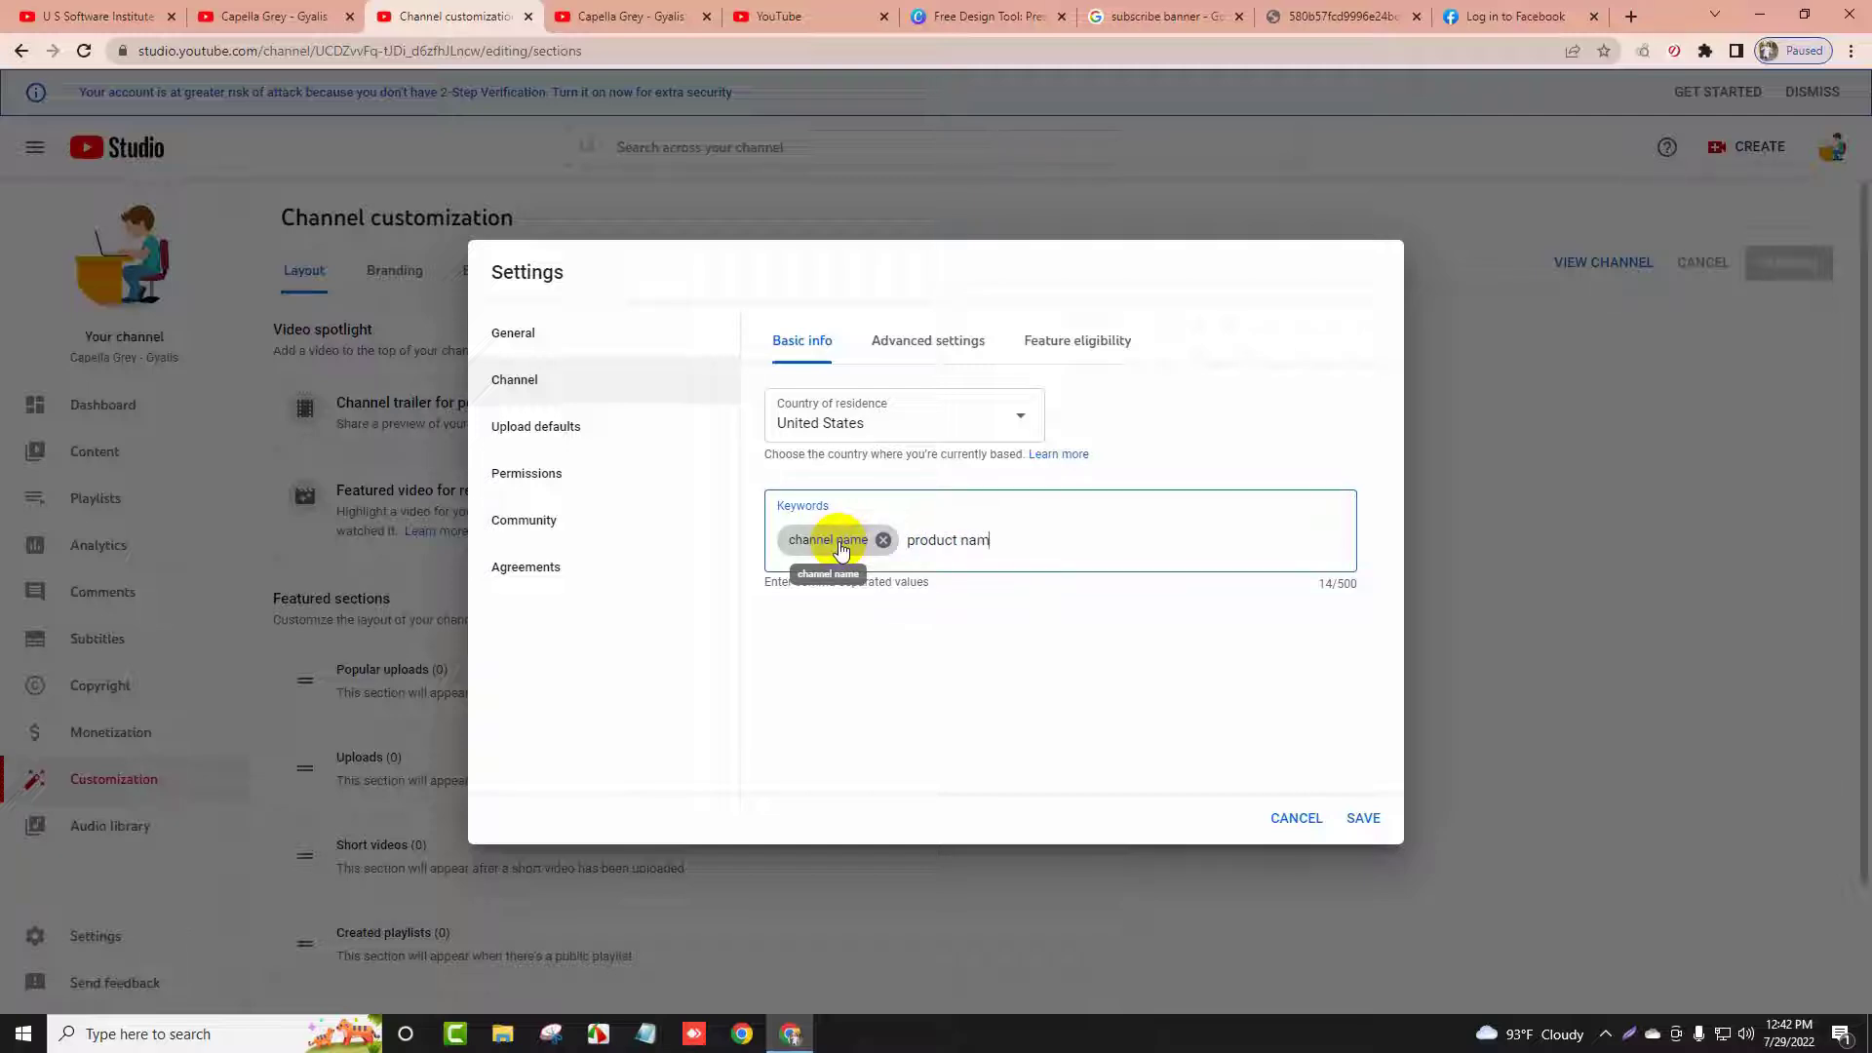
pyautogui.press('Return')
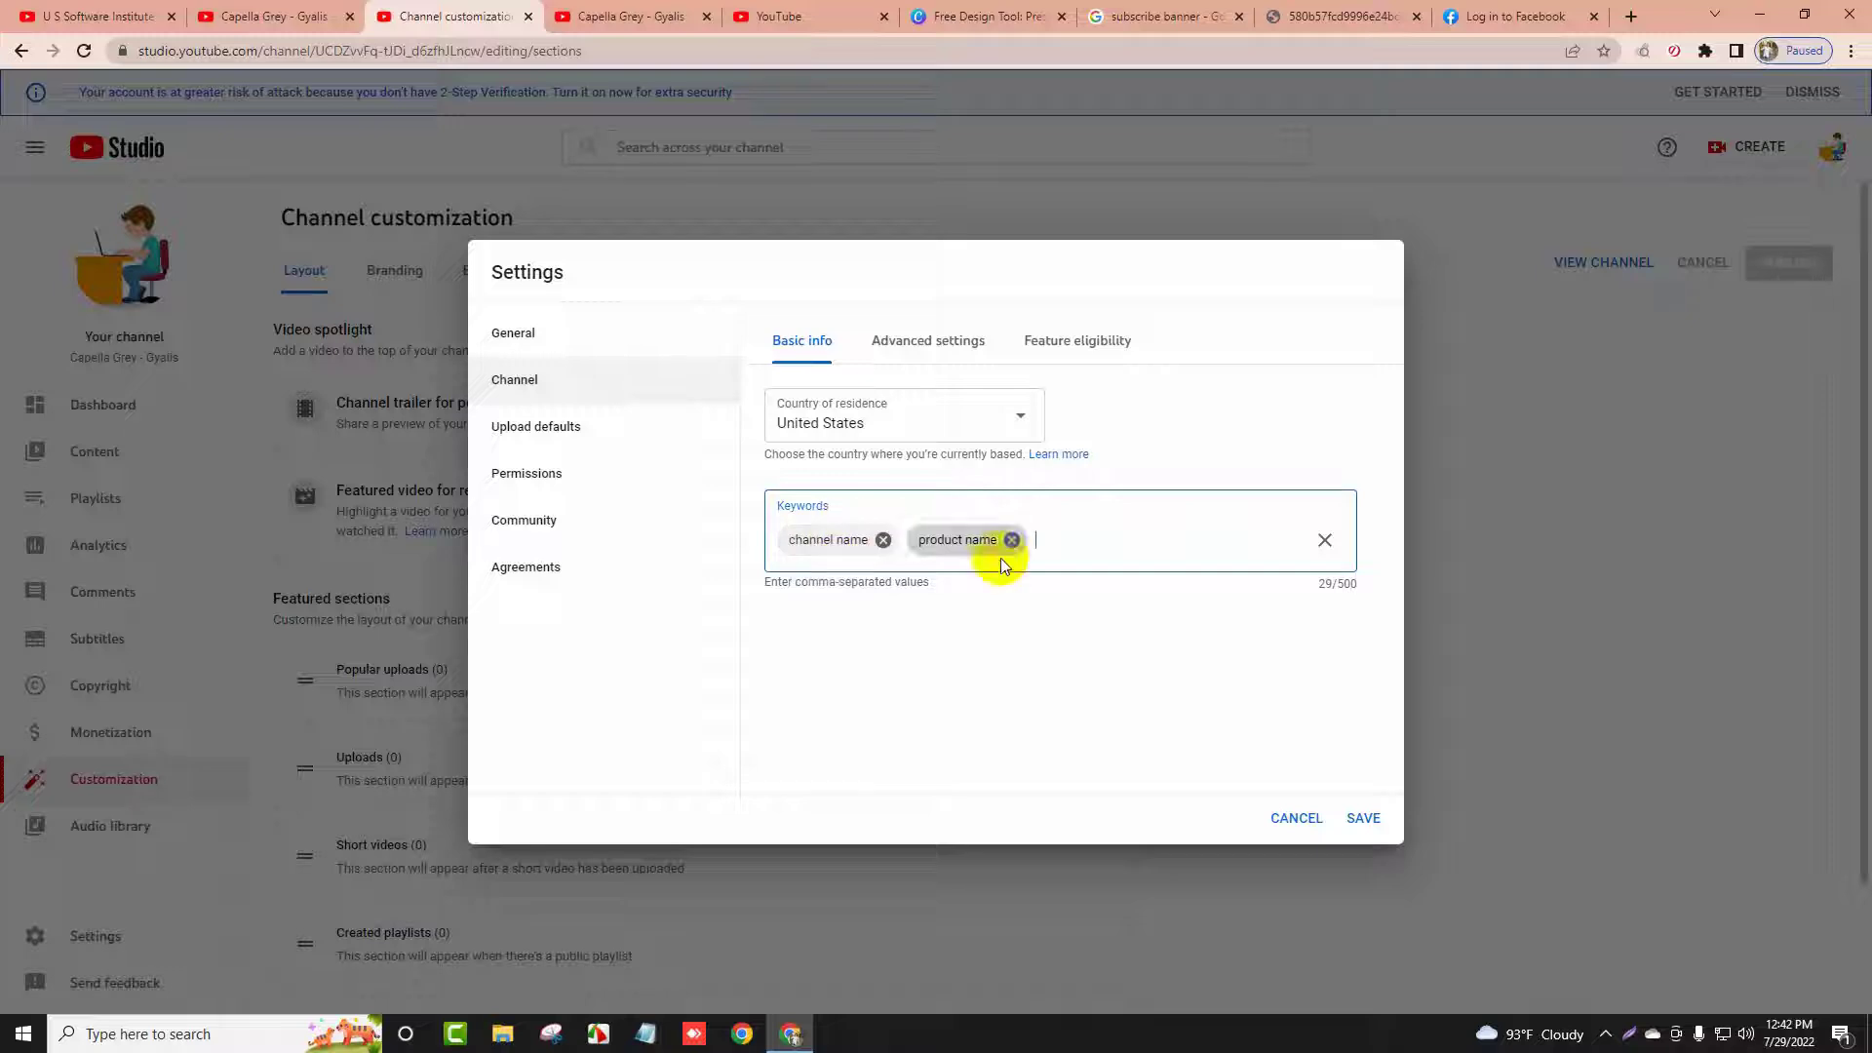
pyautogui.doubleClick(1348, 585)
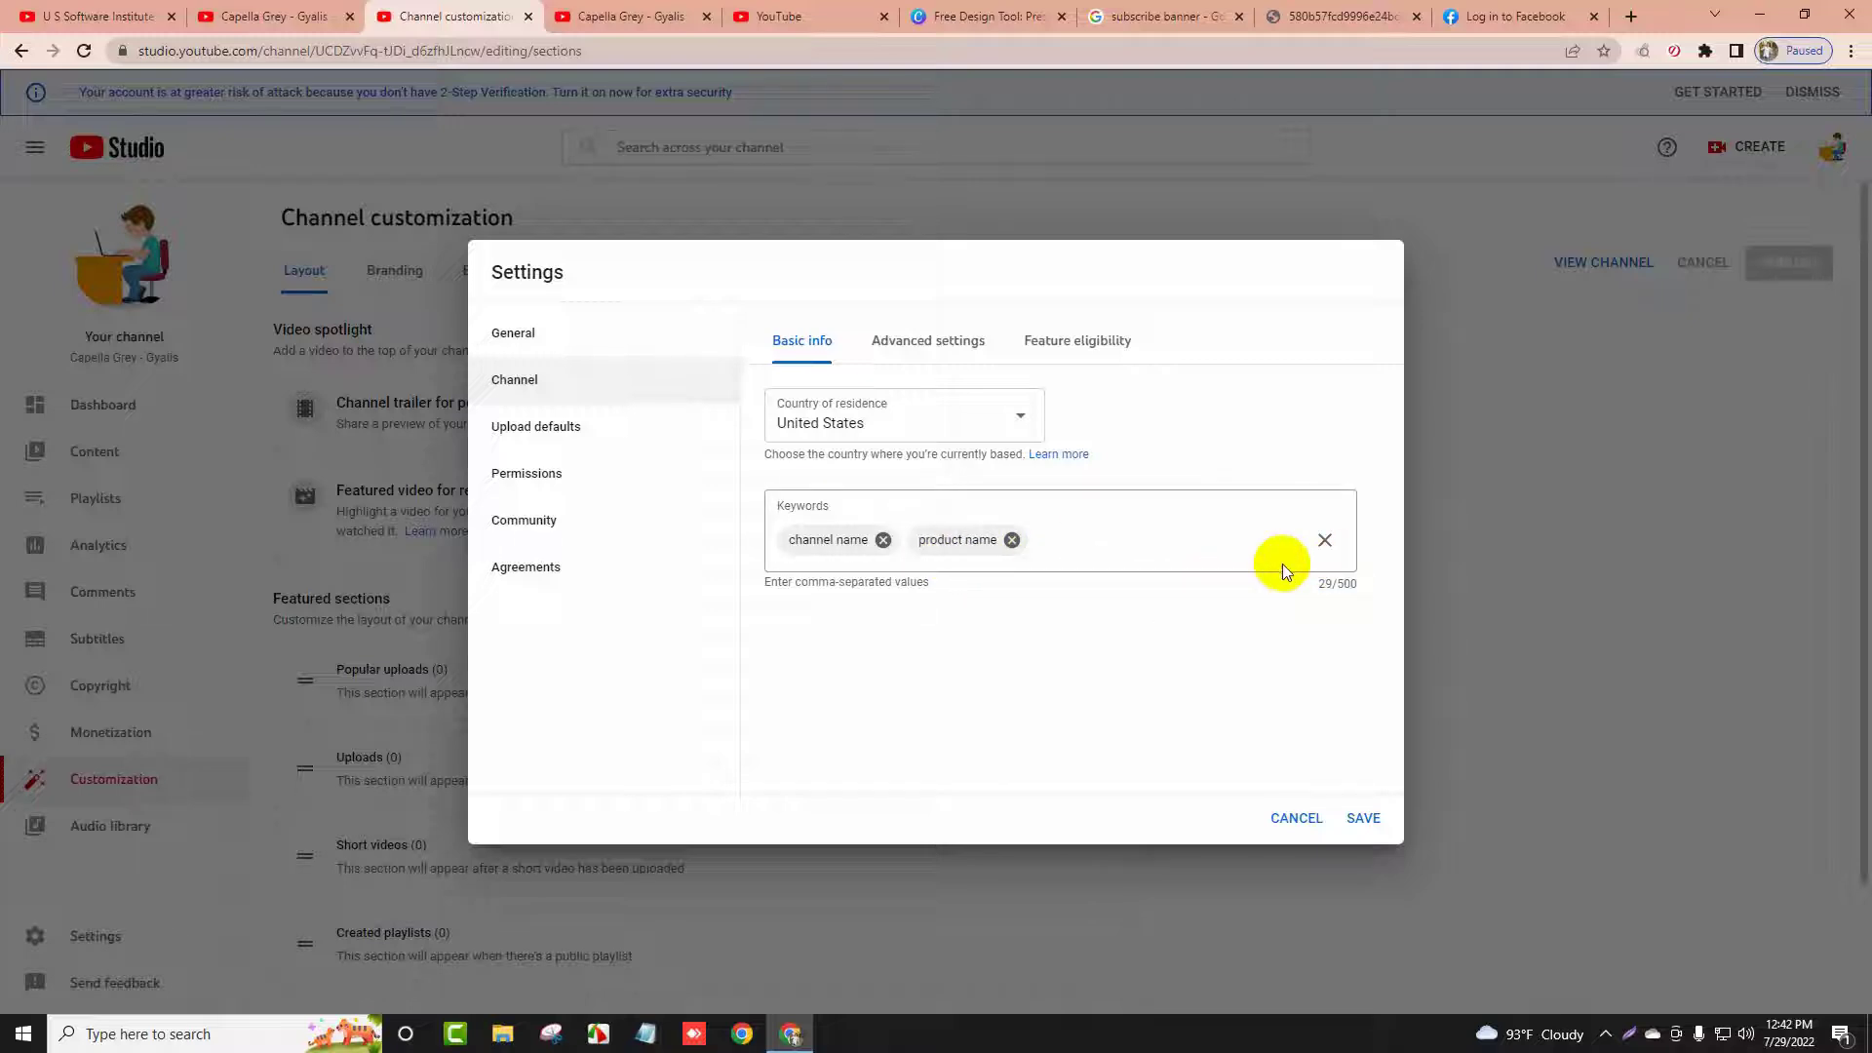
# Open the Advanced settings and scroll through to Feature eligibility
pyautogui.click(890, 341)
pyautogui.scroll(-3, 895, 466)
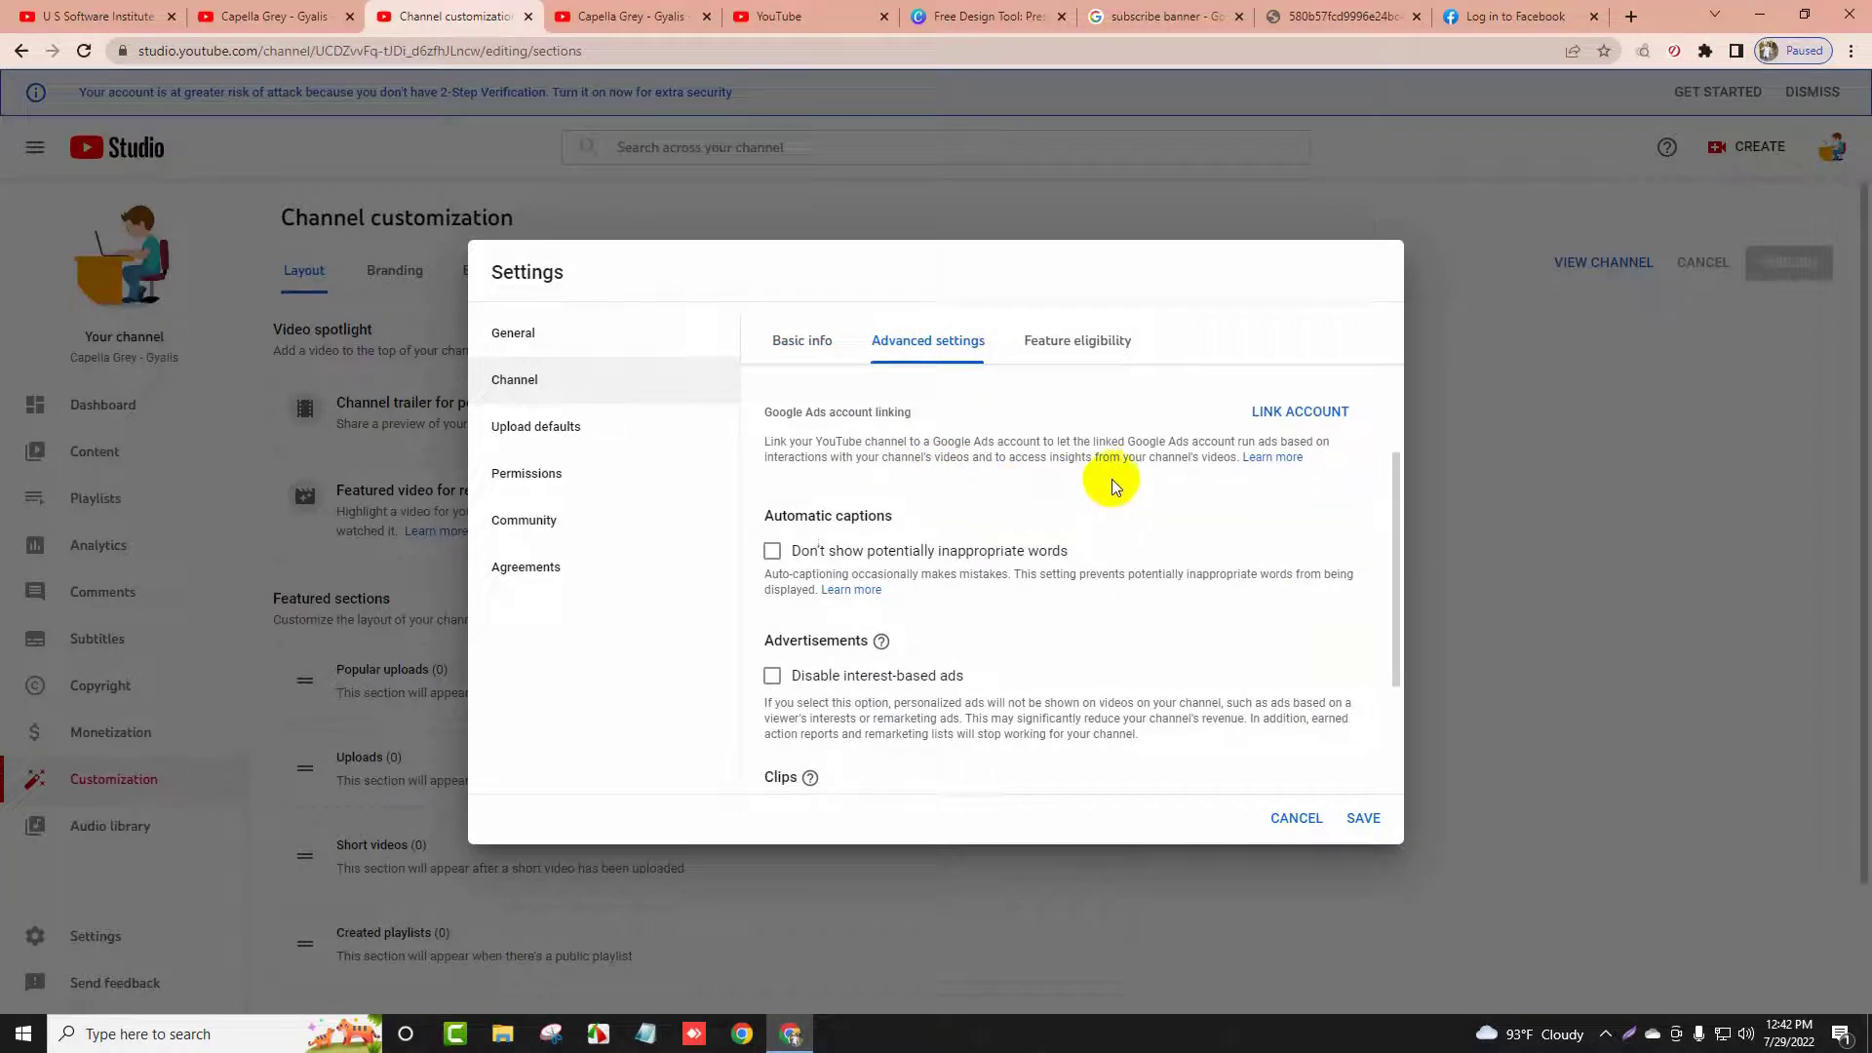
pyautogui.scroll(-2, 1112, 483)
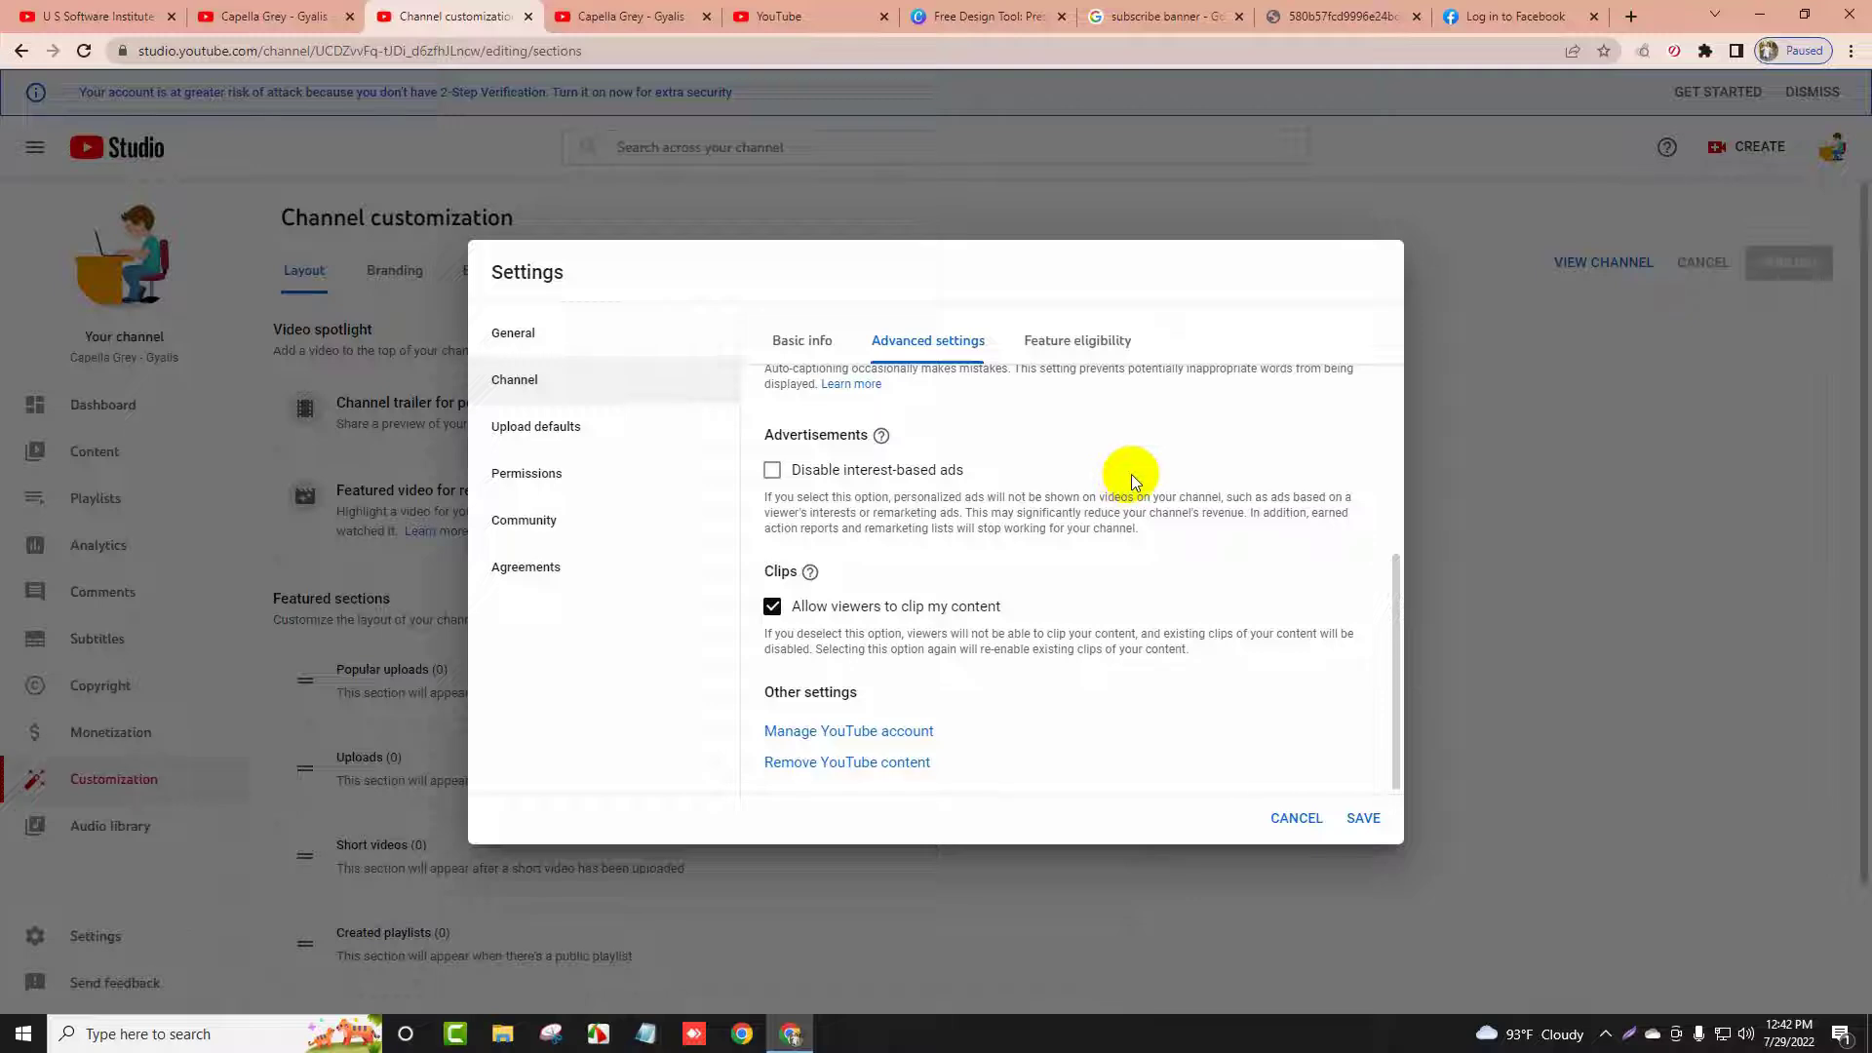
pyautogui.click(1081, 347)
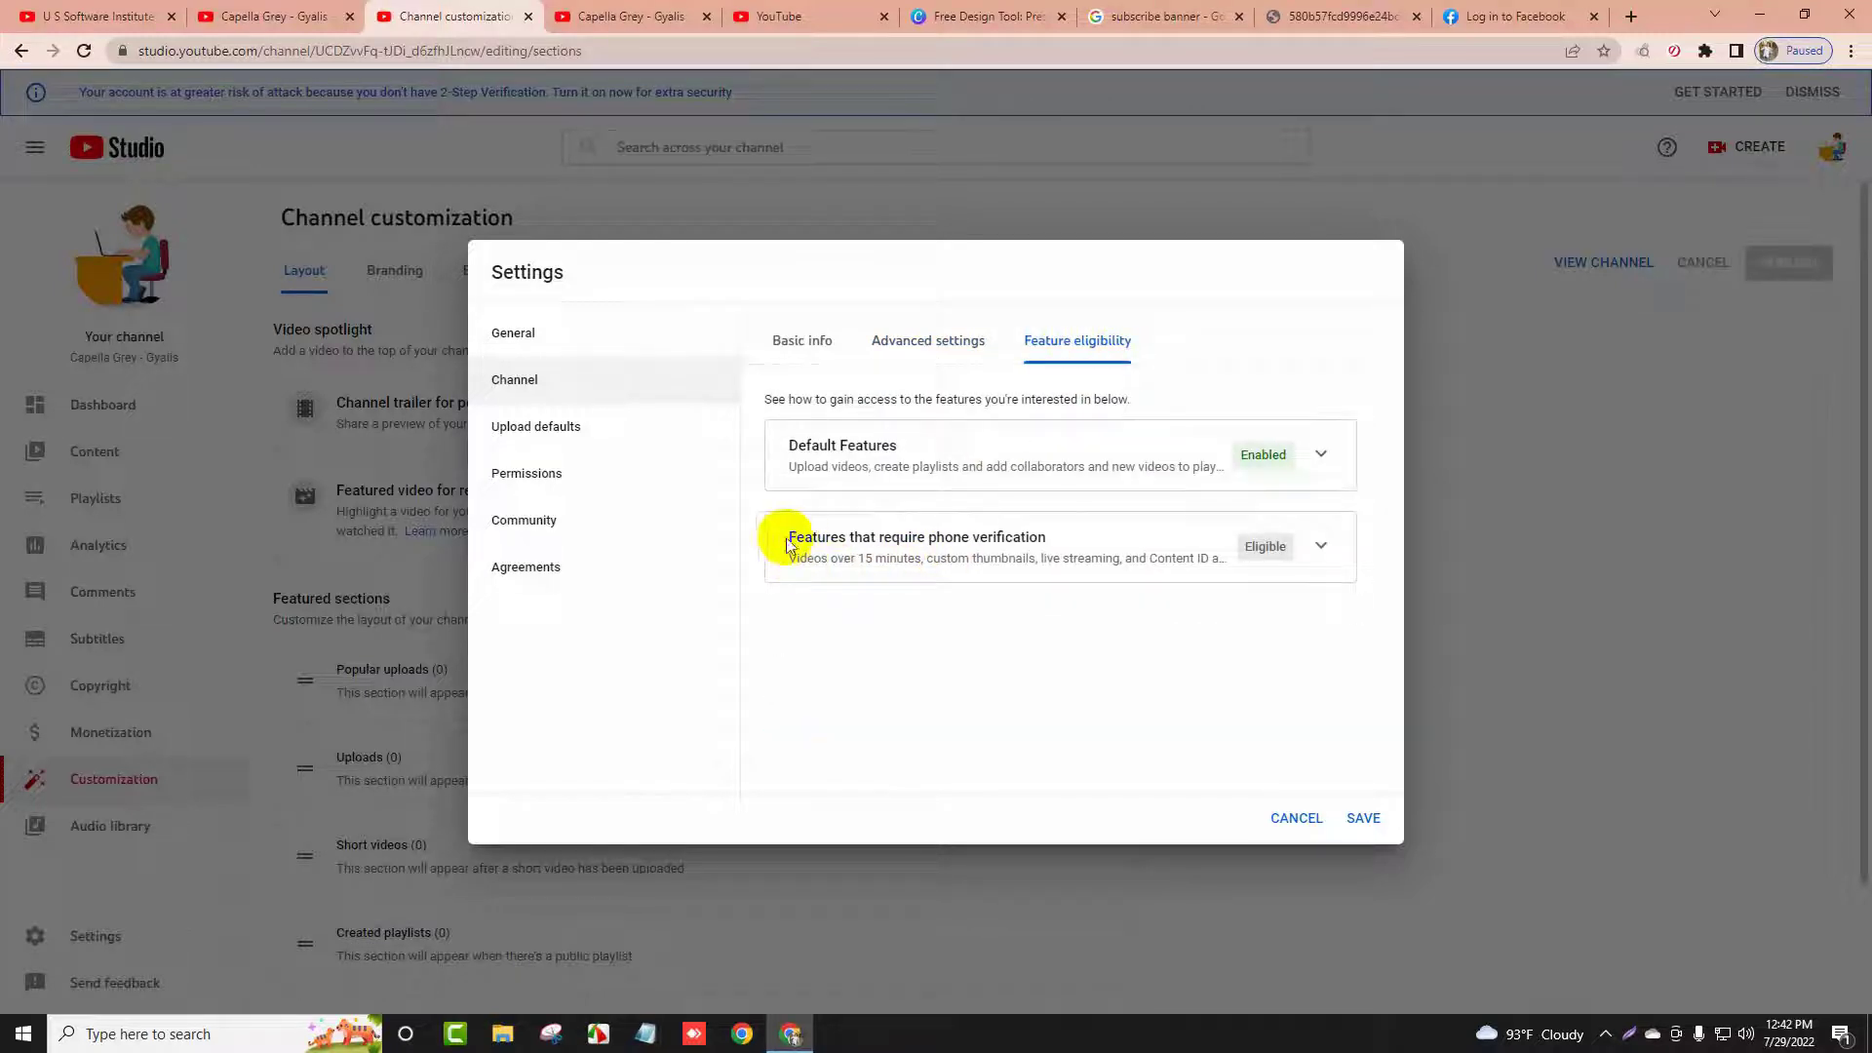
# Review the phone-verified features, such as longer than 15-minute videos and custom thumbnails, then start phone verification
pyautogui.moveTo(786, 544); pyautogui.dragTo(1080, 542)
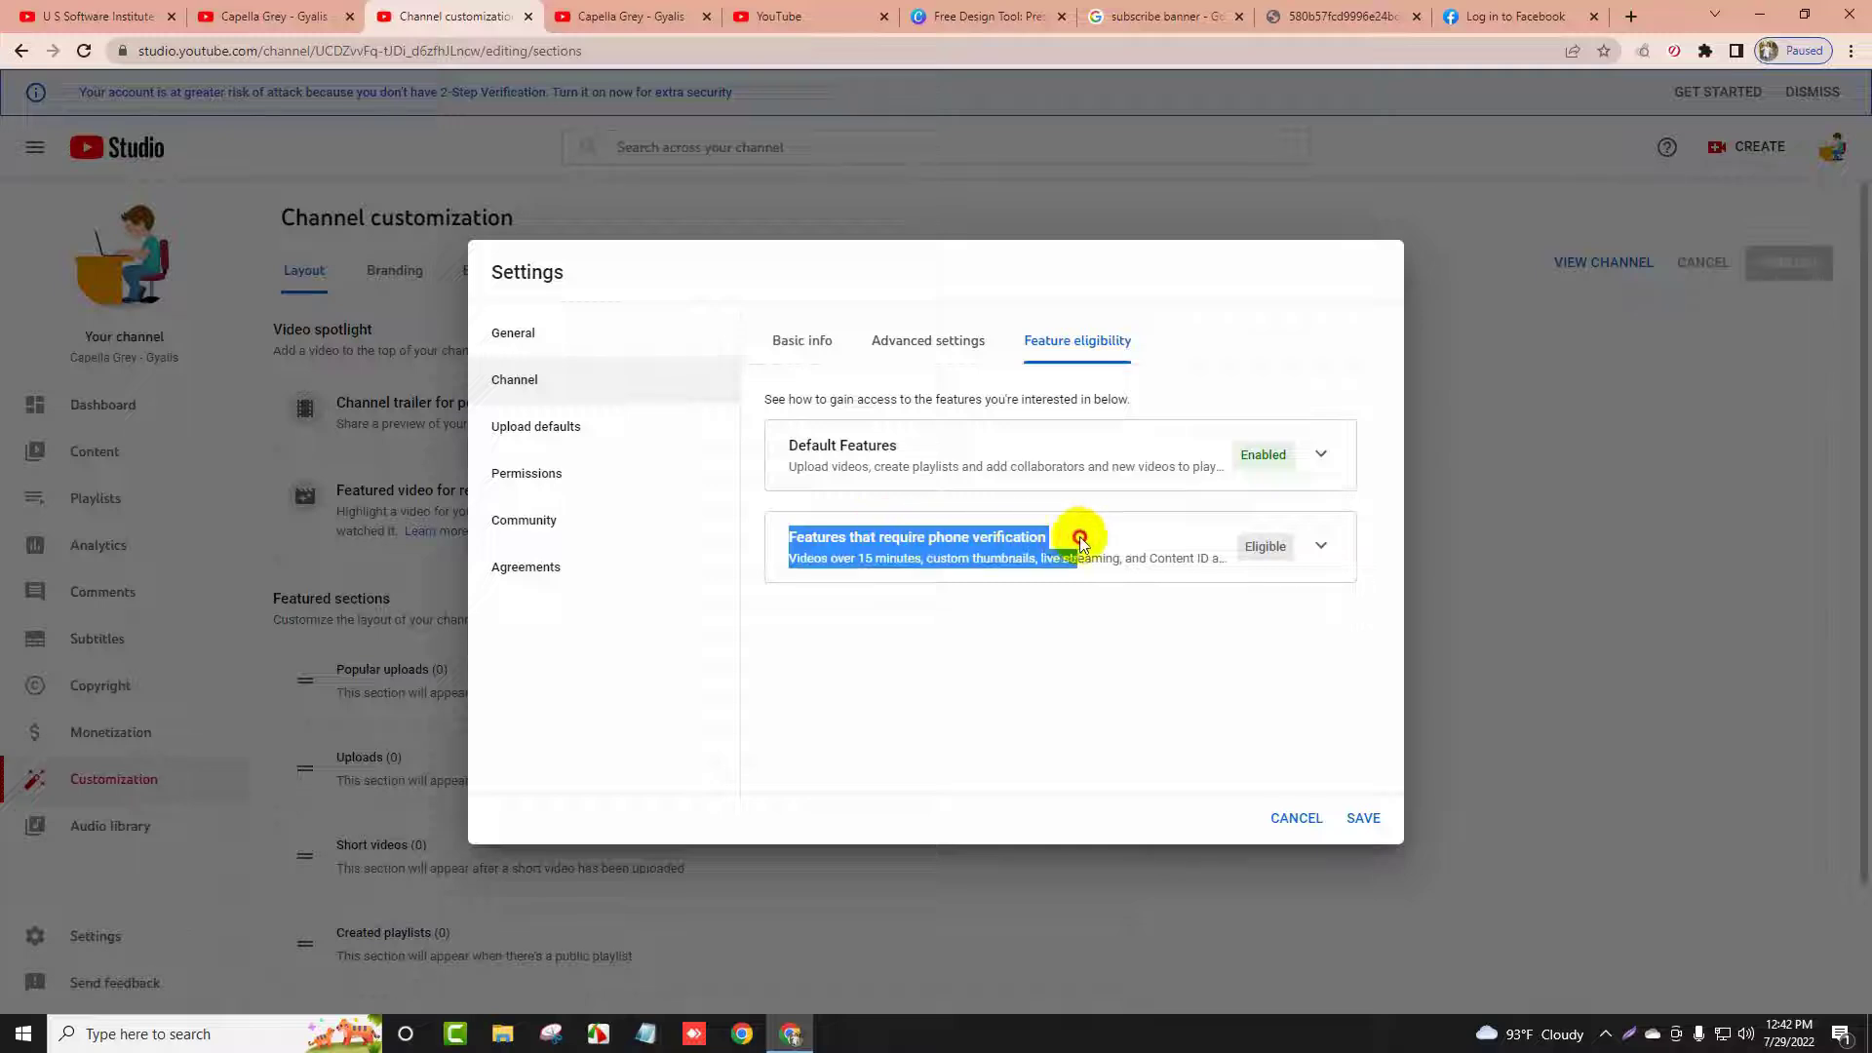
pyautogui.click(1295, 558)
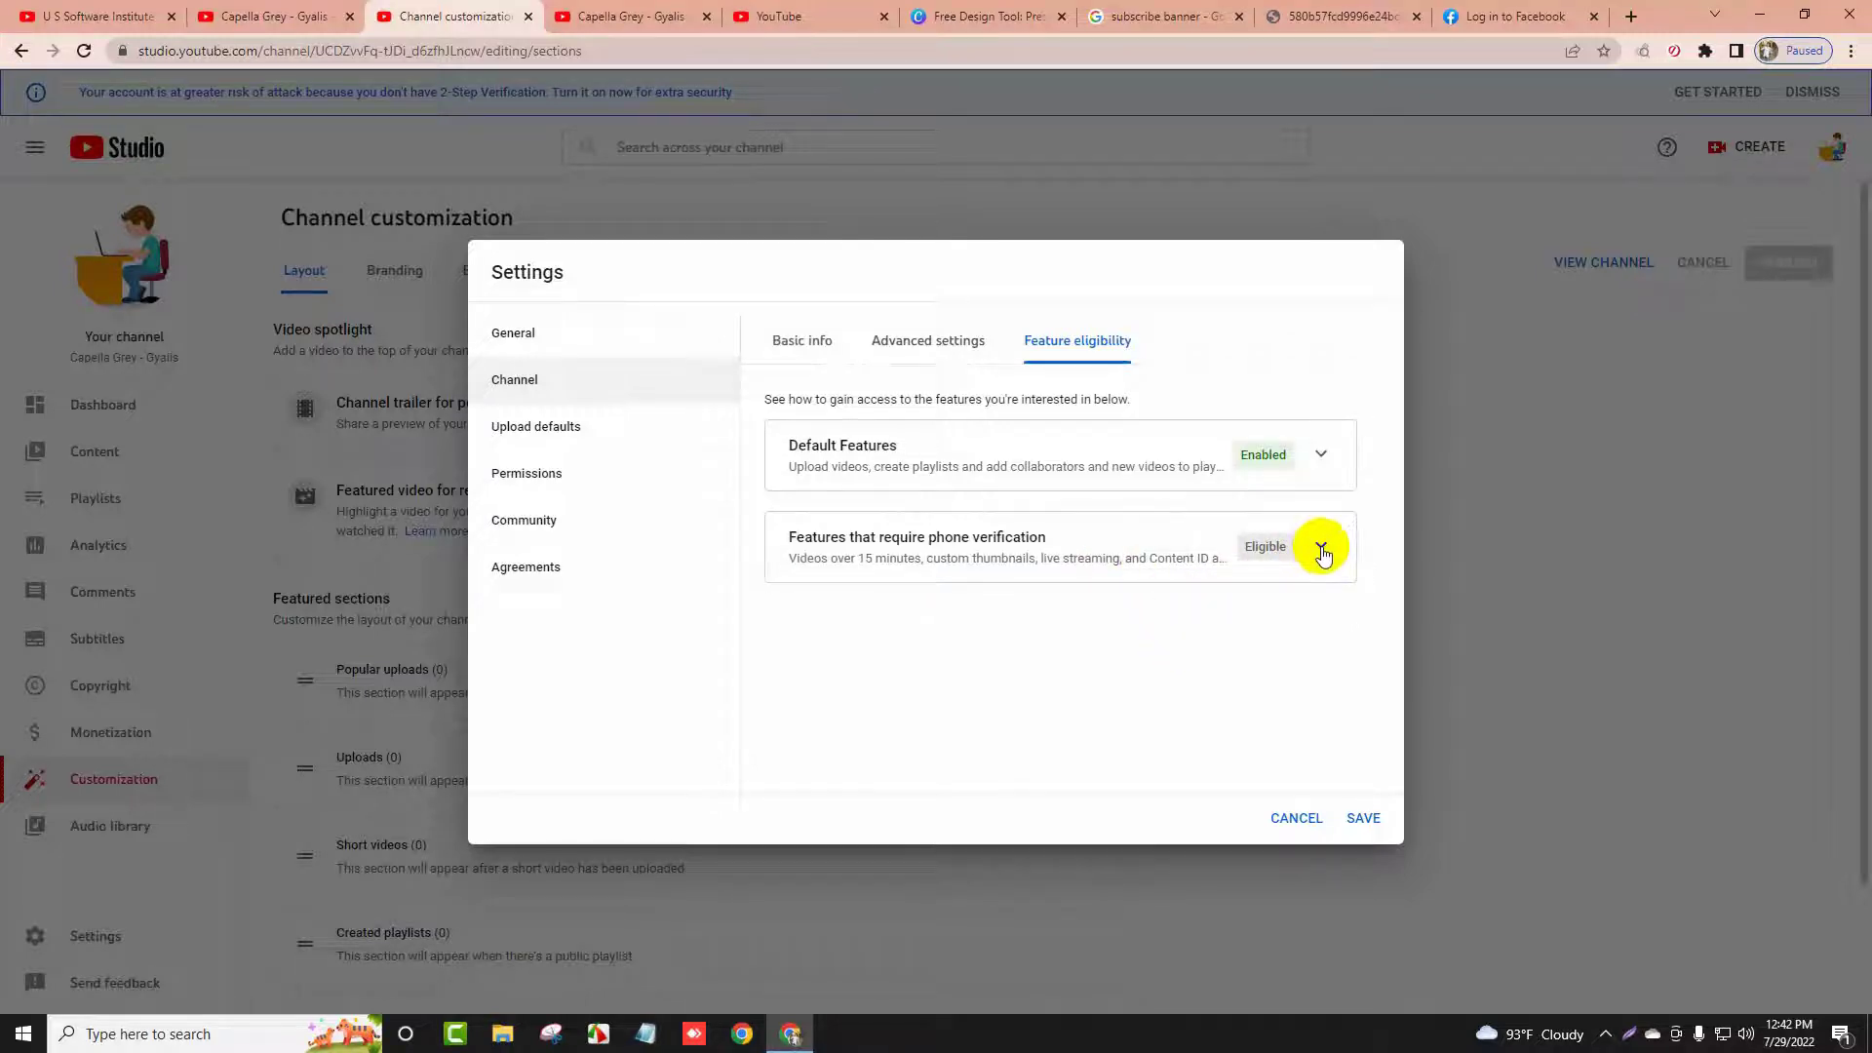
pyautogui.click(1322, 552)
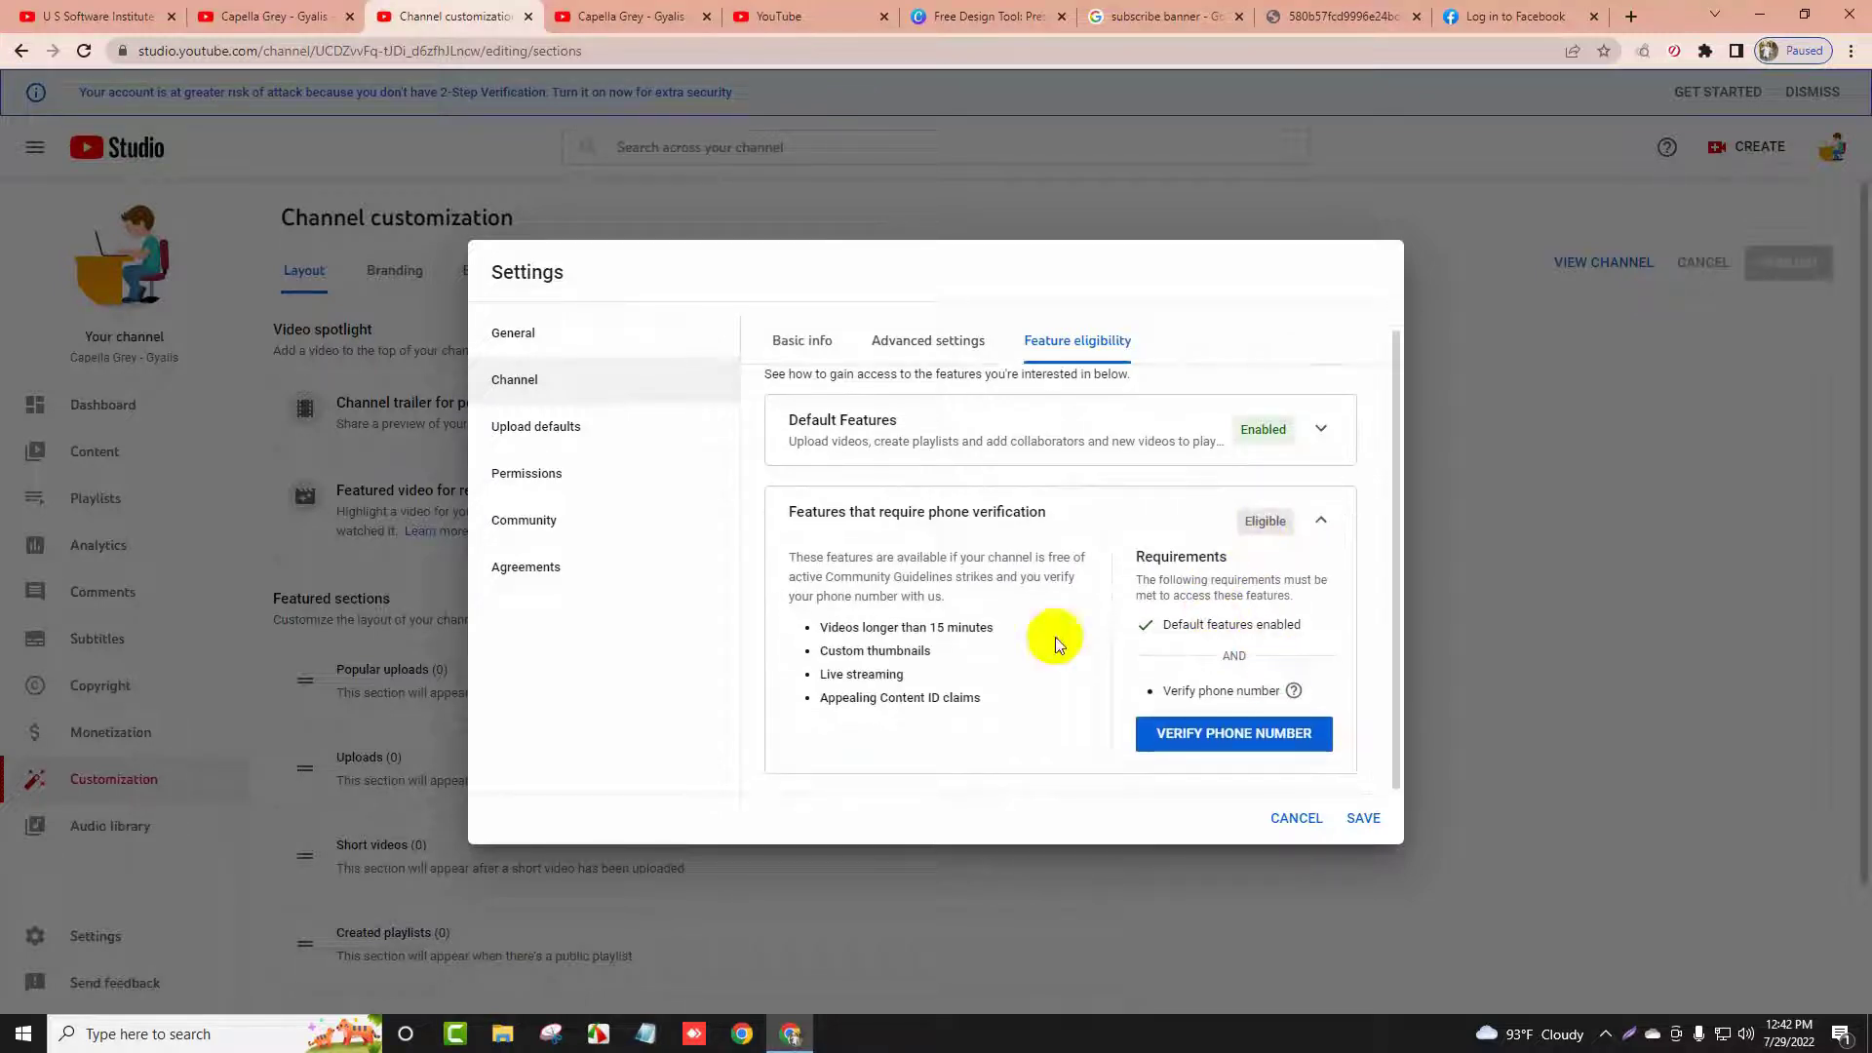
pyautogui.doubleClick(938, 628)
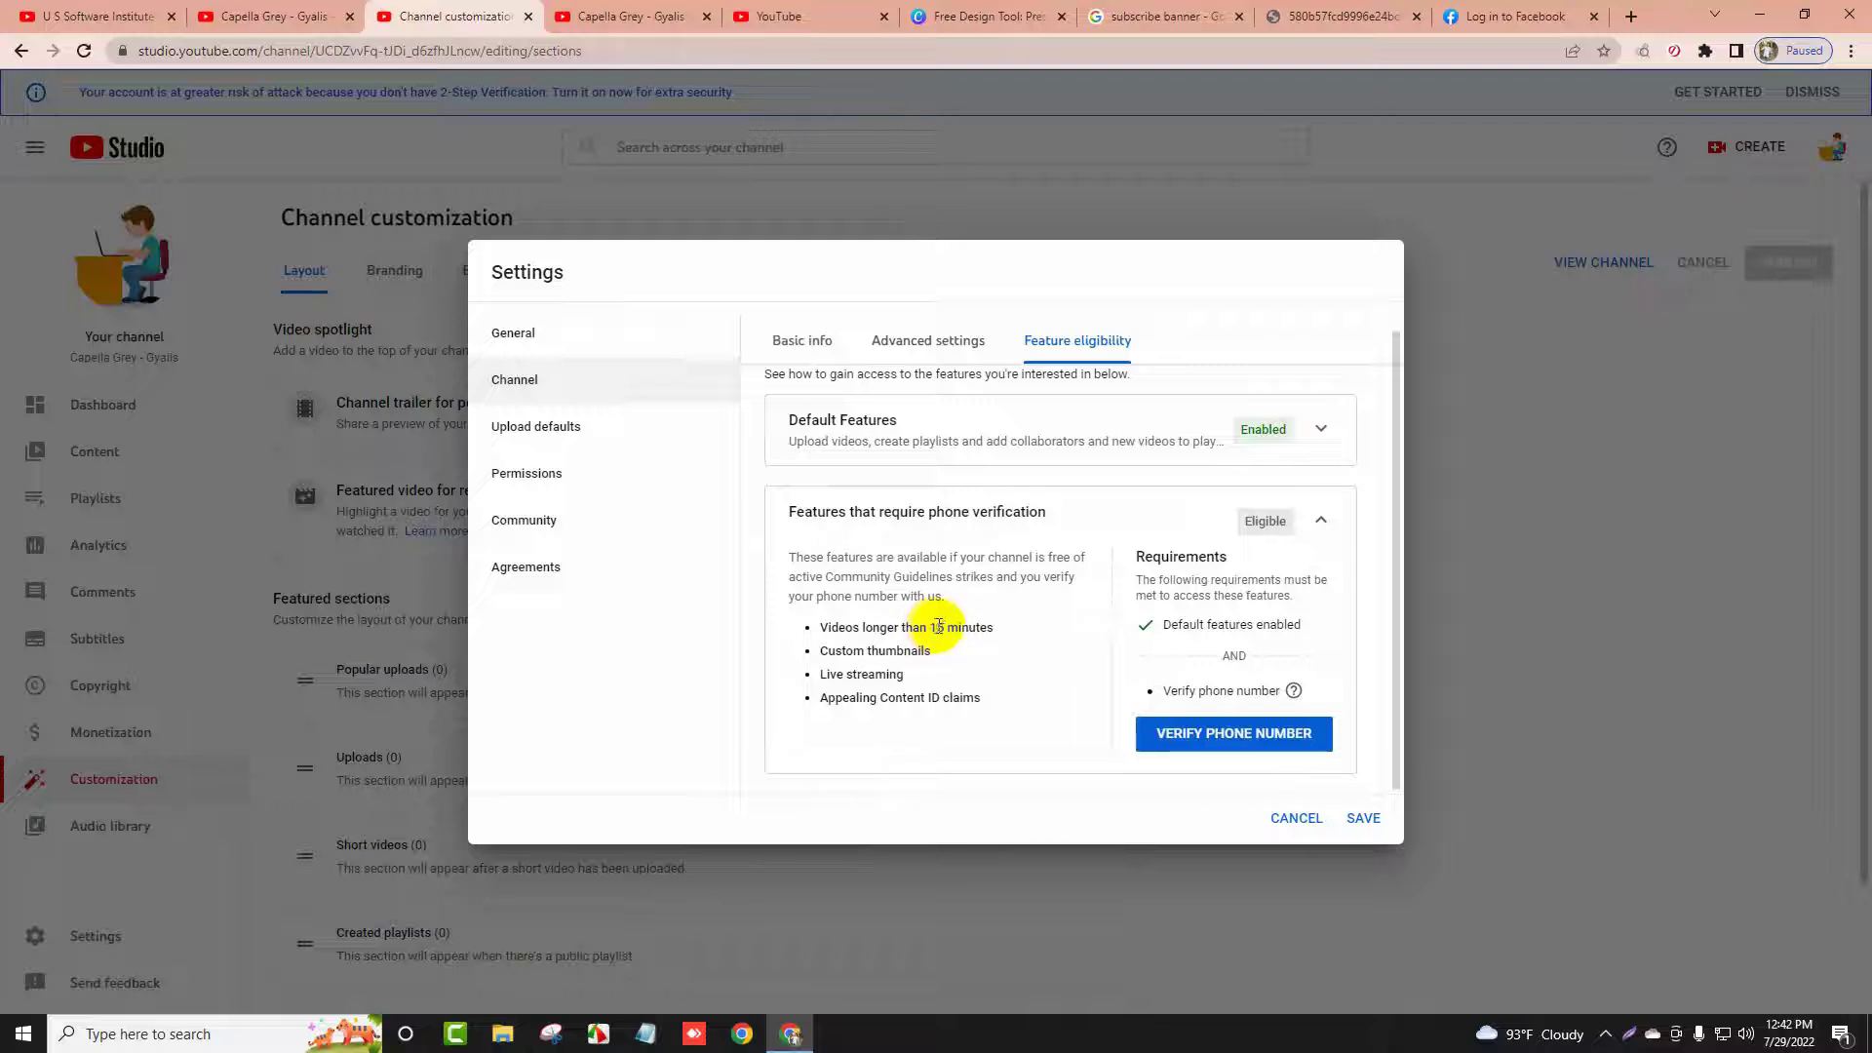
pyautogui.click(953, 629)
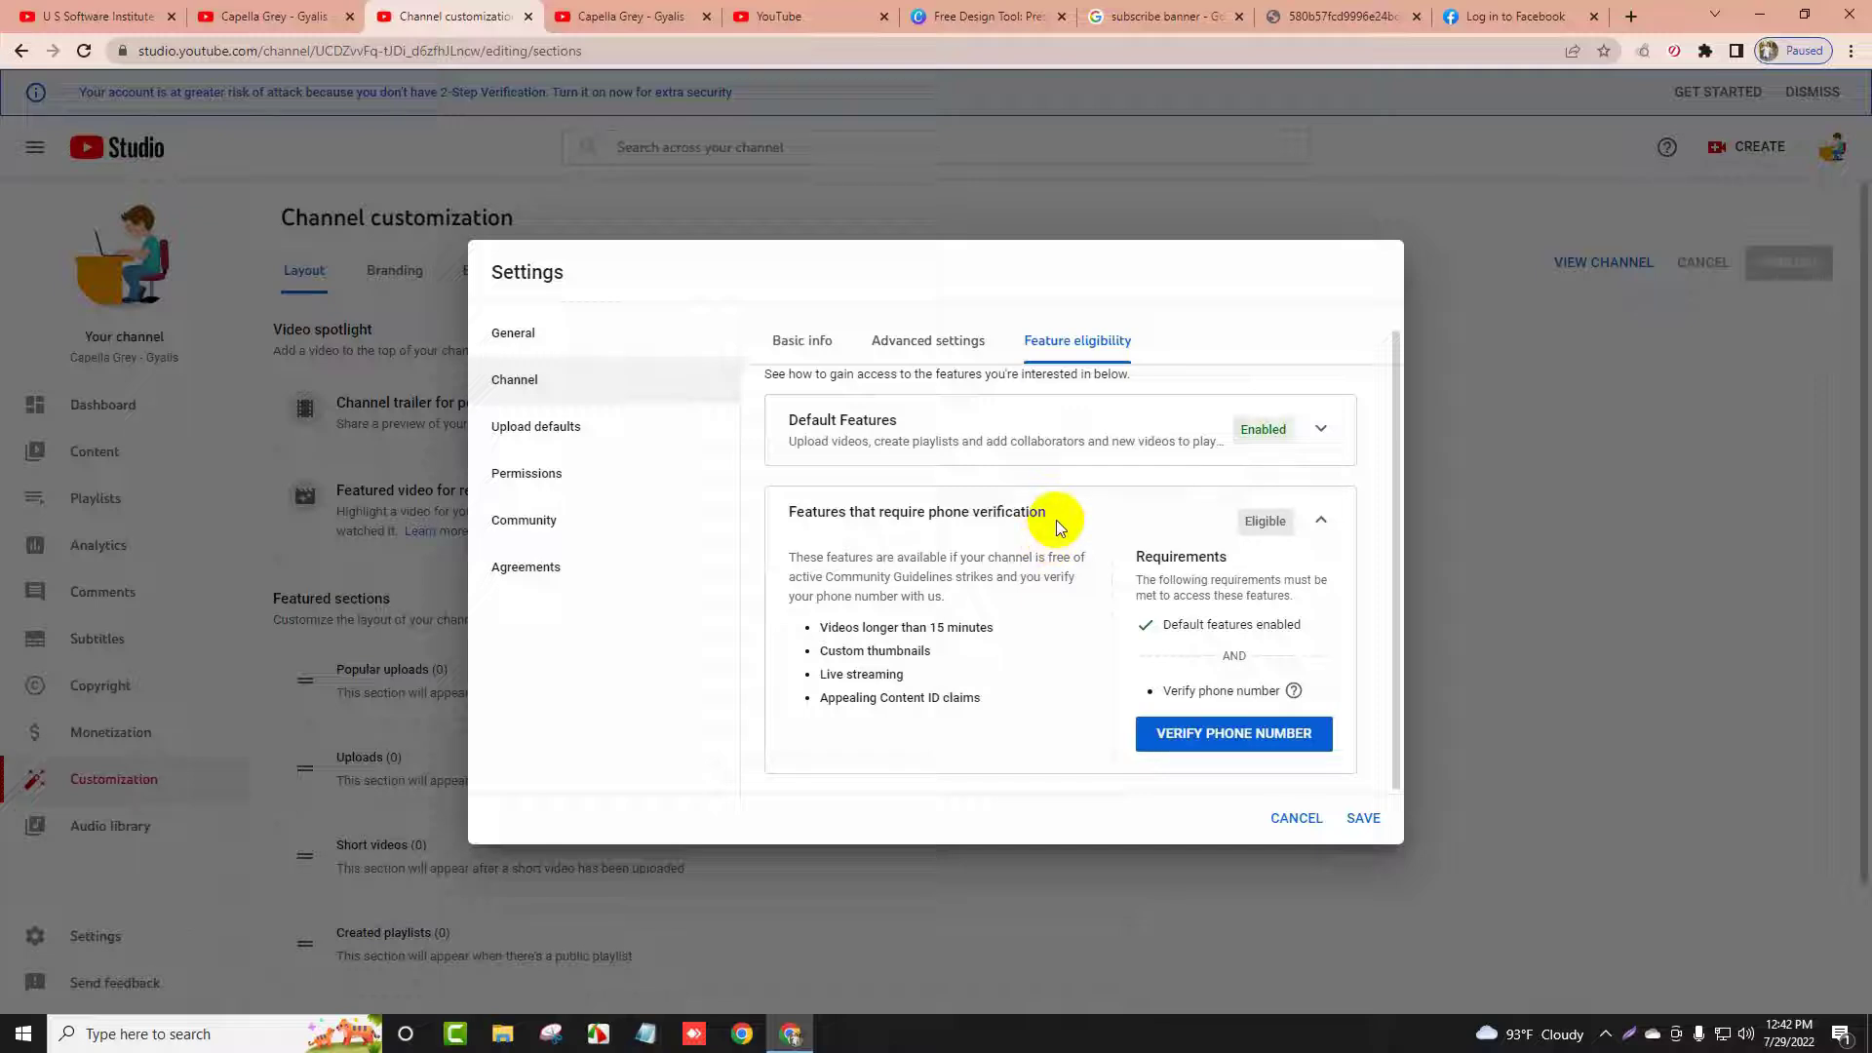
pyautogui.tripleClick(905, 649)
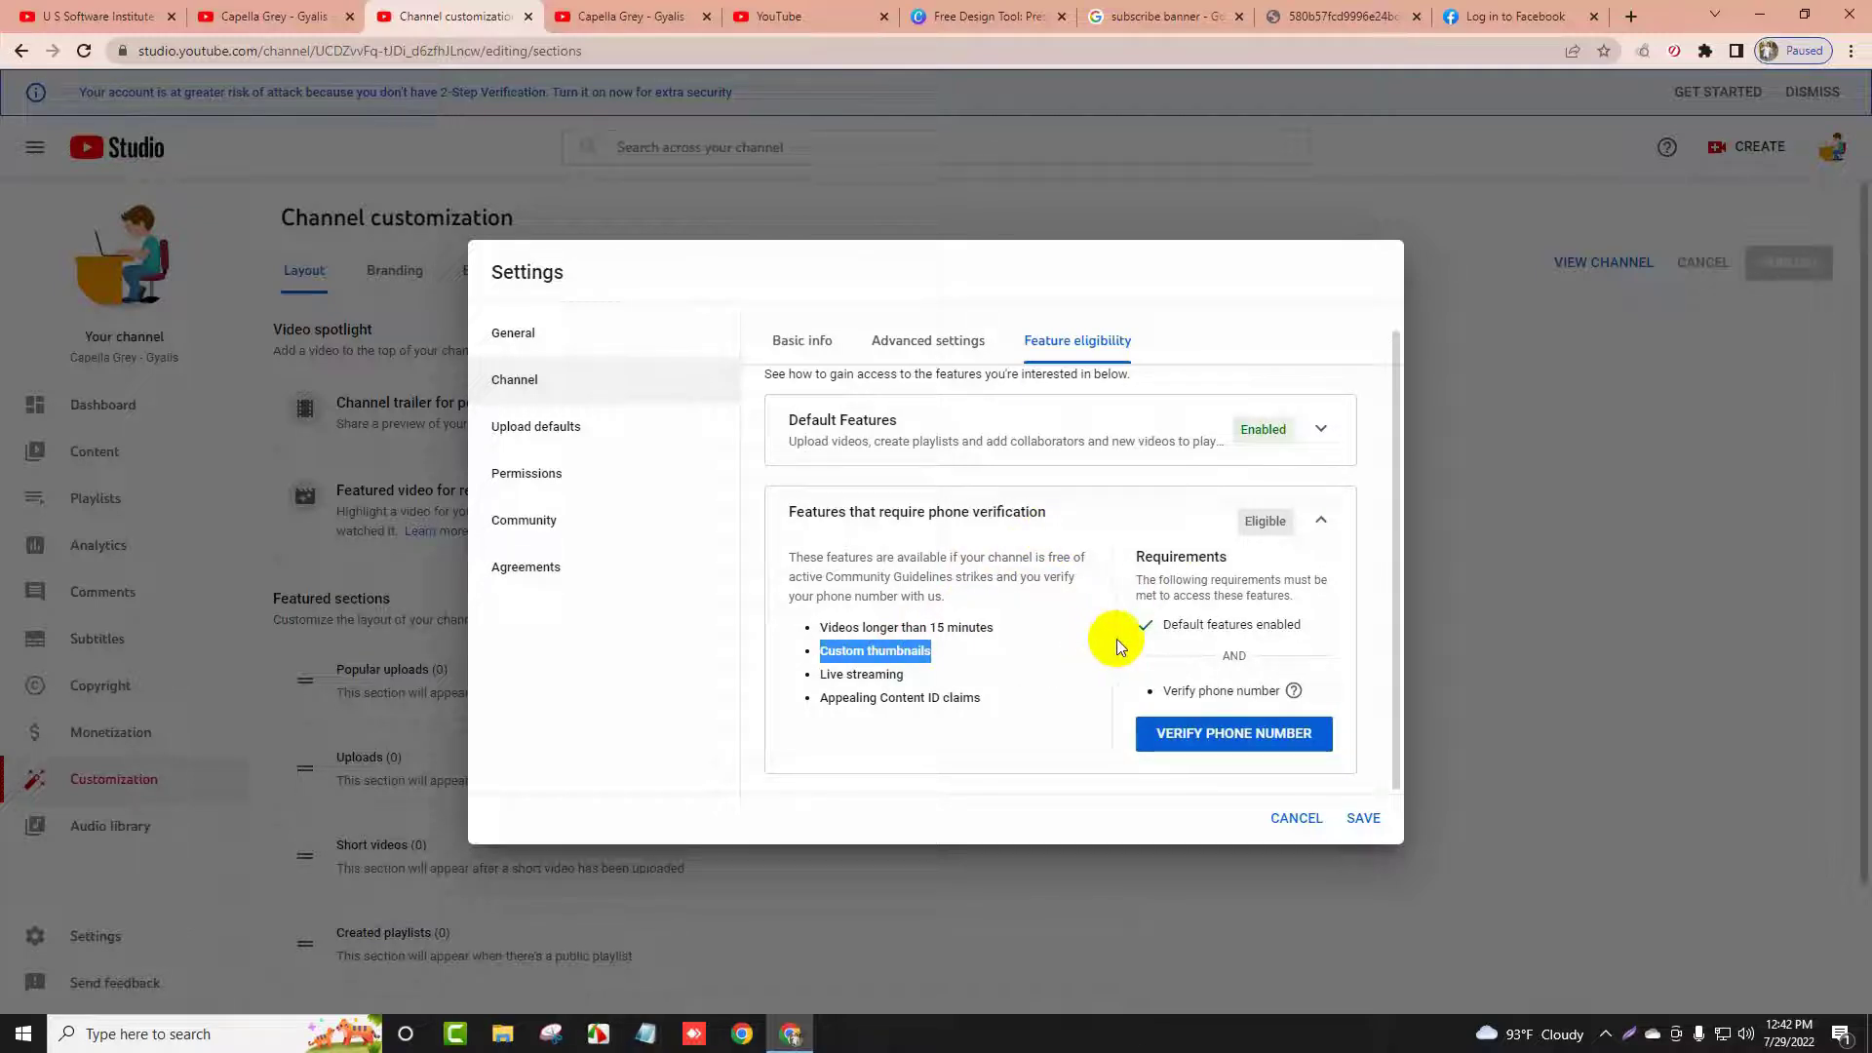
pyautogui.click(1198, 733)
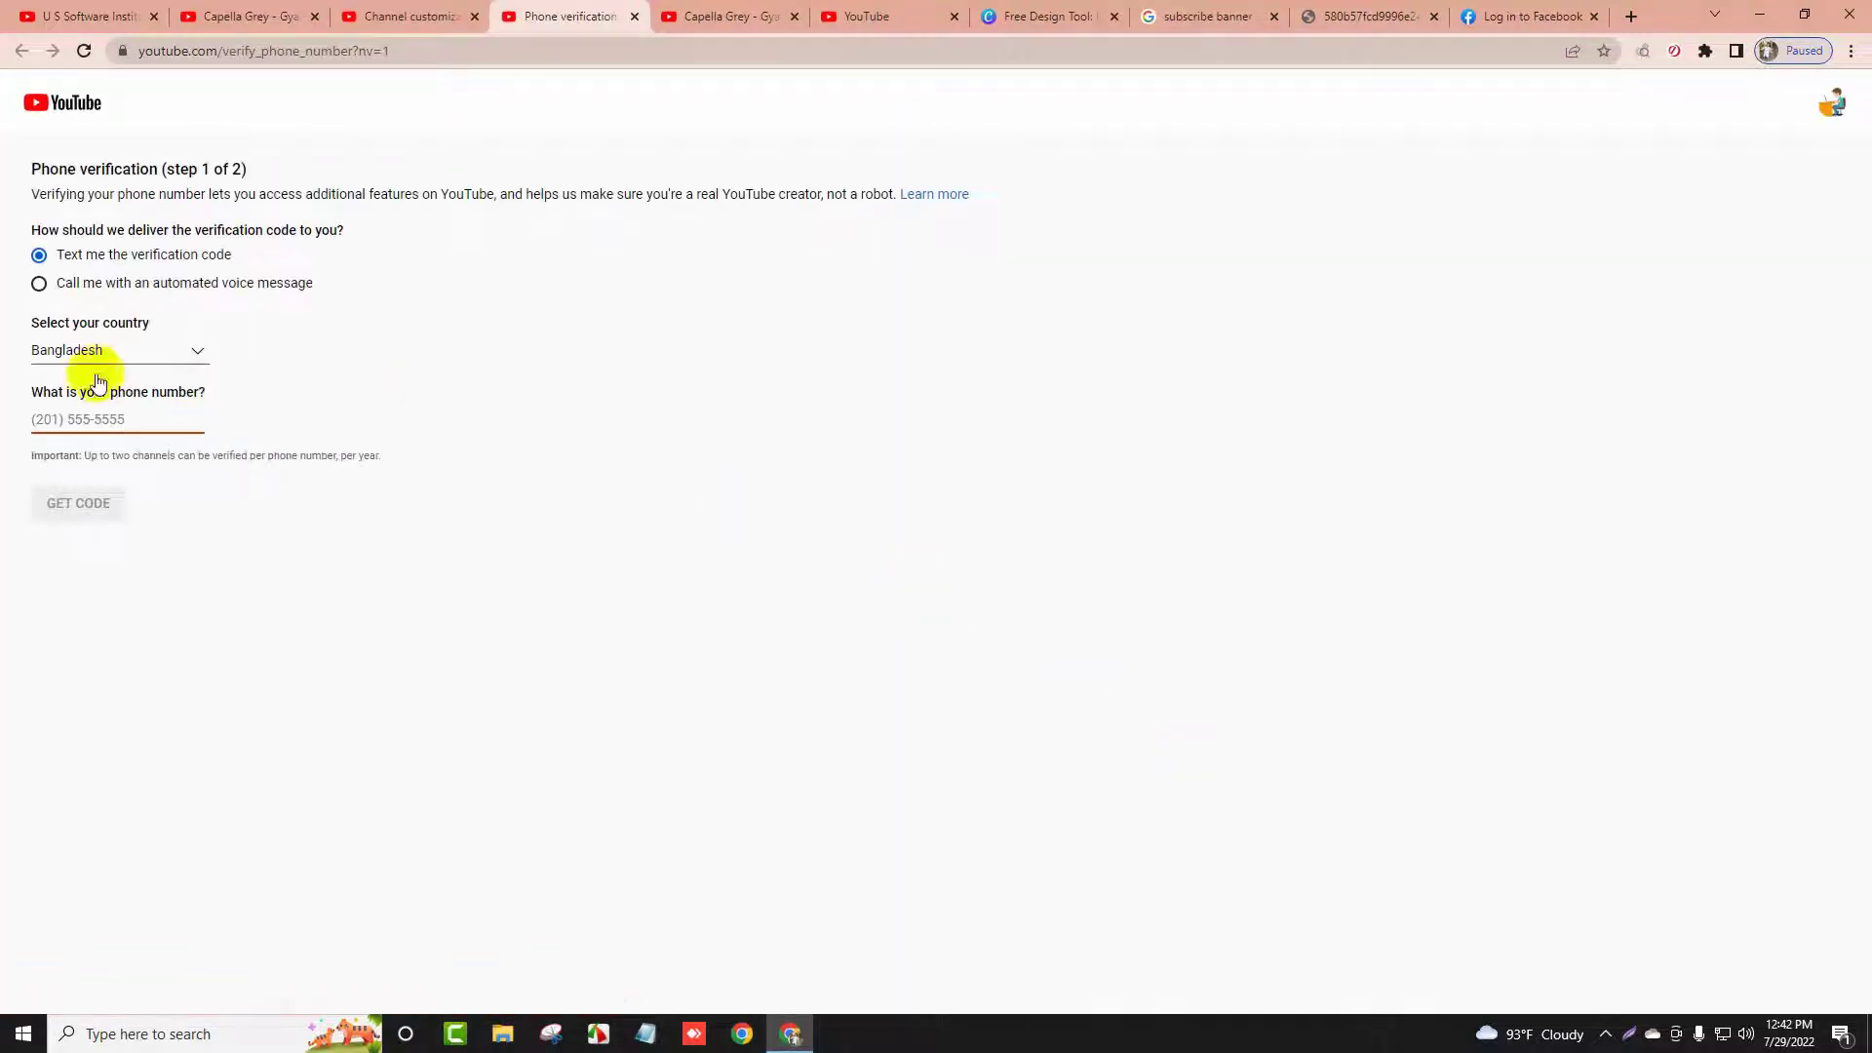
# Keep Bangladesh as the country, enter the owner's phone number and request the code by text
pyautogui.click(93, 348)
pyautogui.click(466, 399)
pyautogui.click(163, 426)
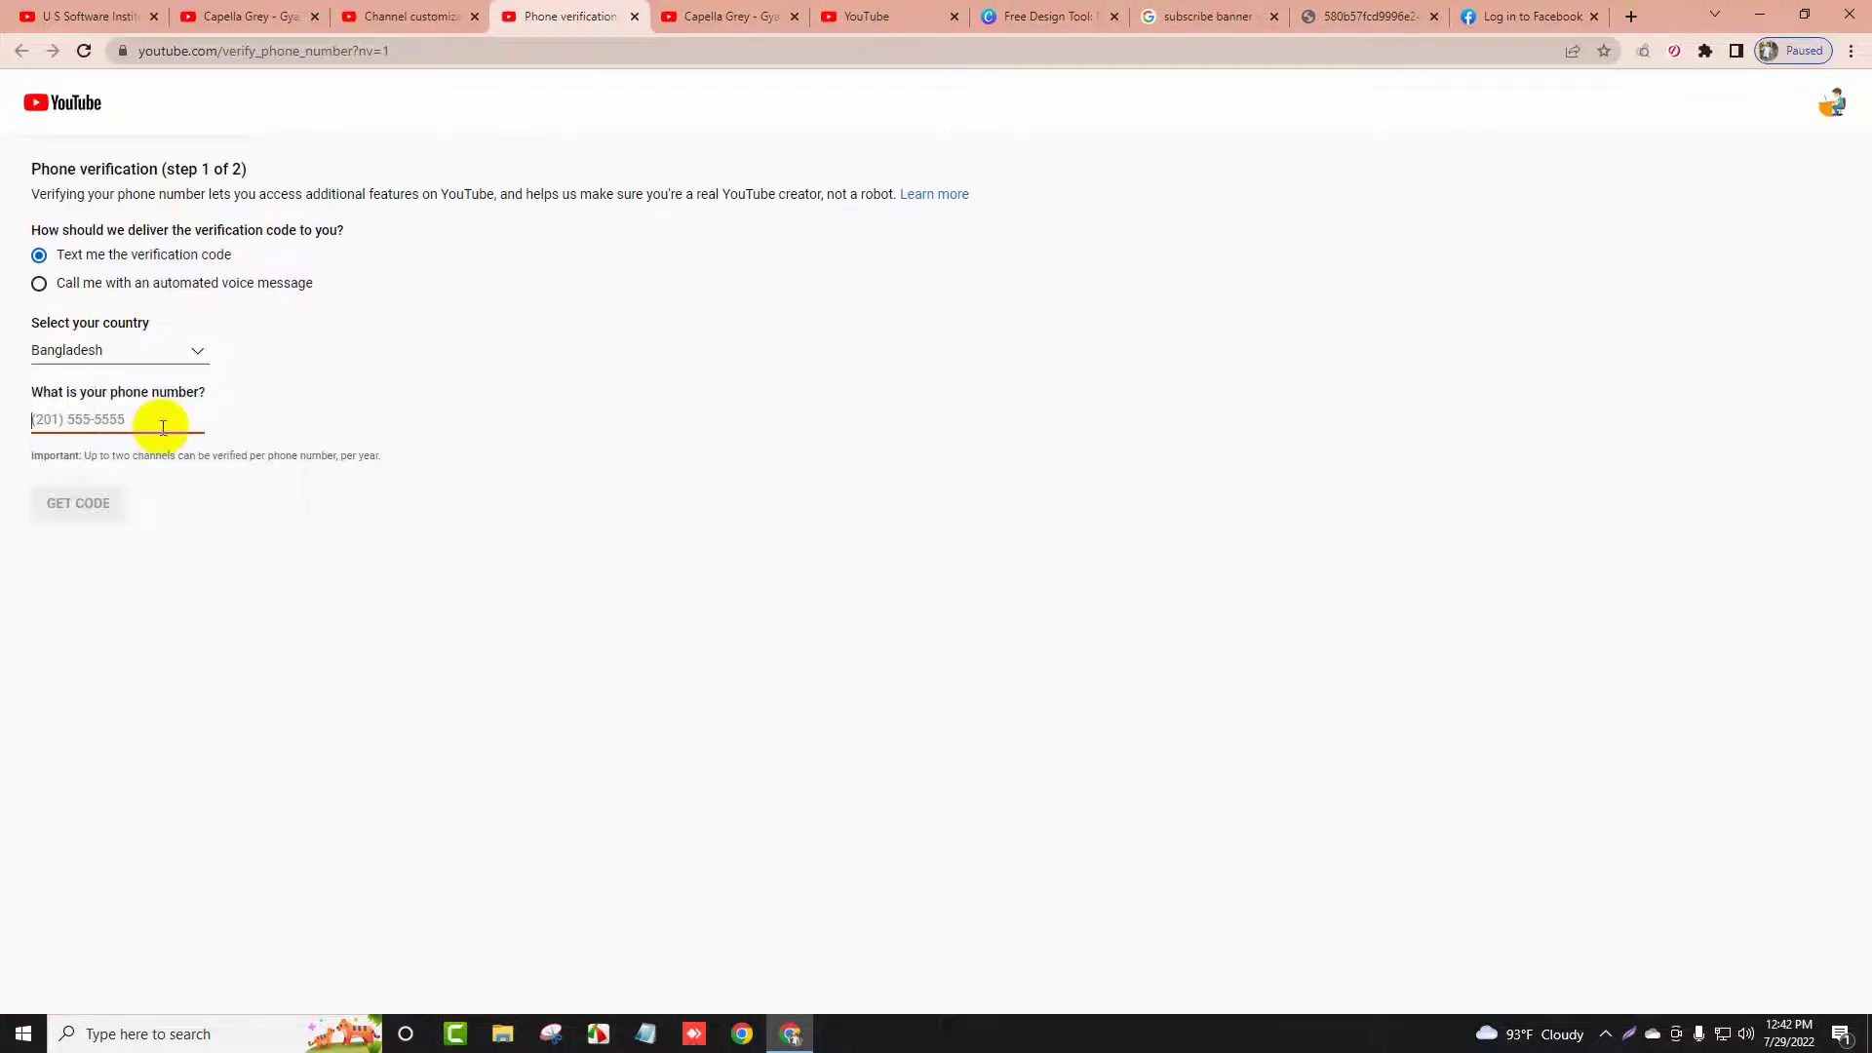
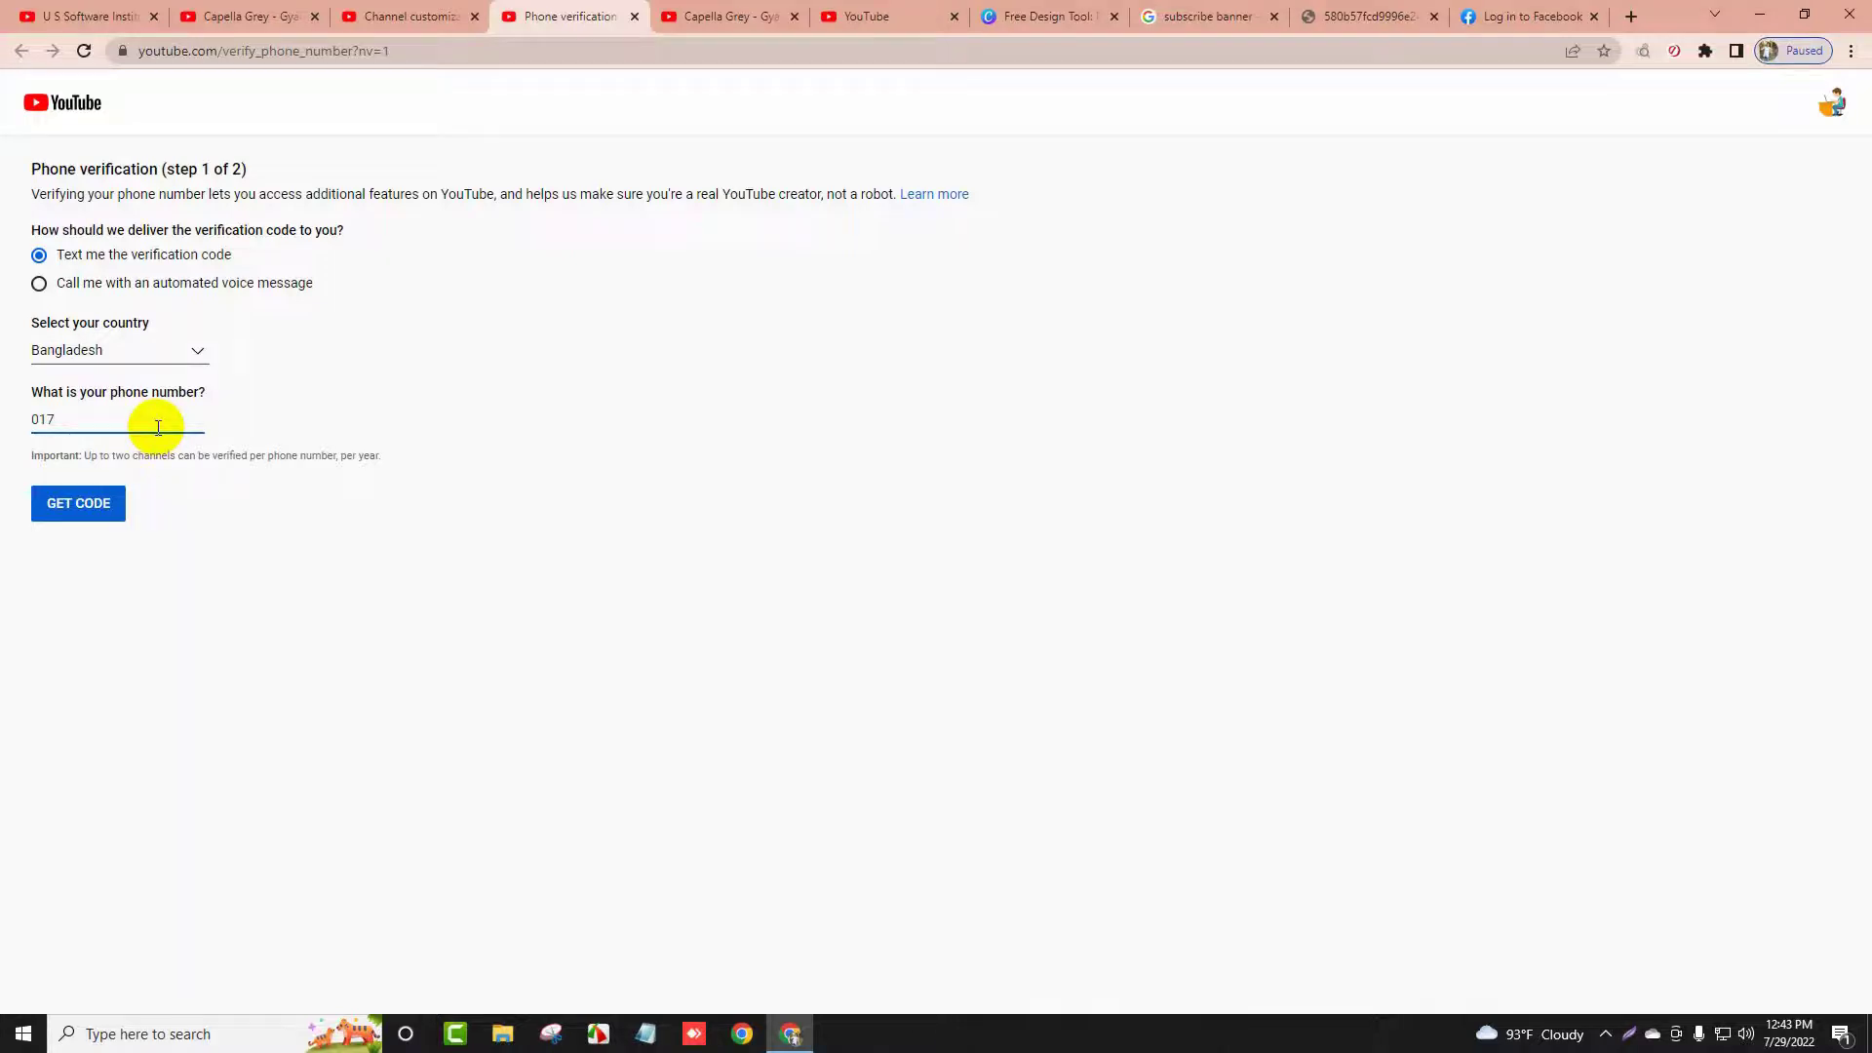
pyautogui.click(76, 515)
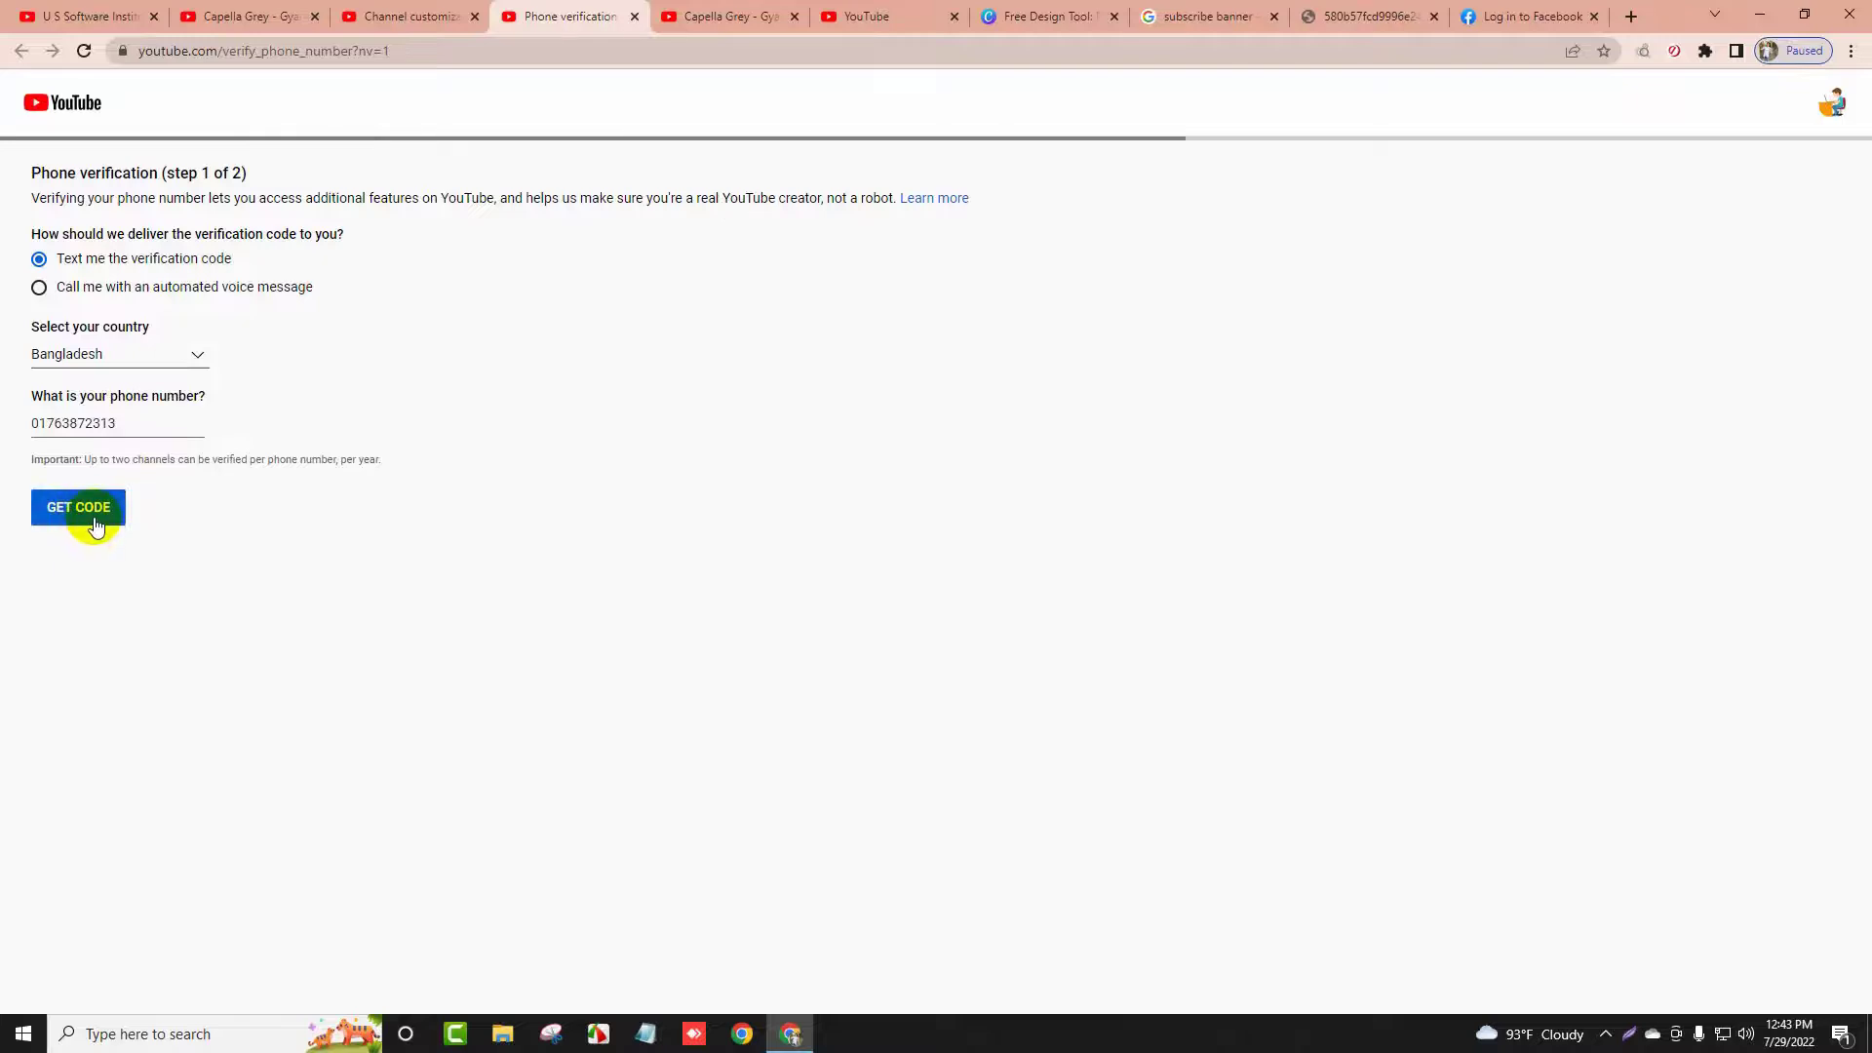
pyautogui.click(80, 280)
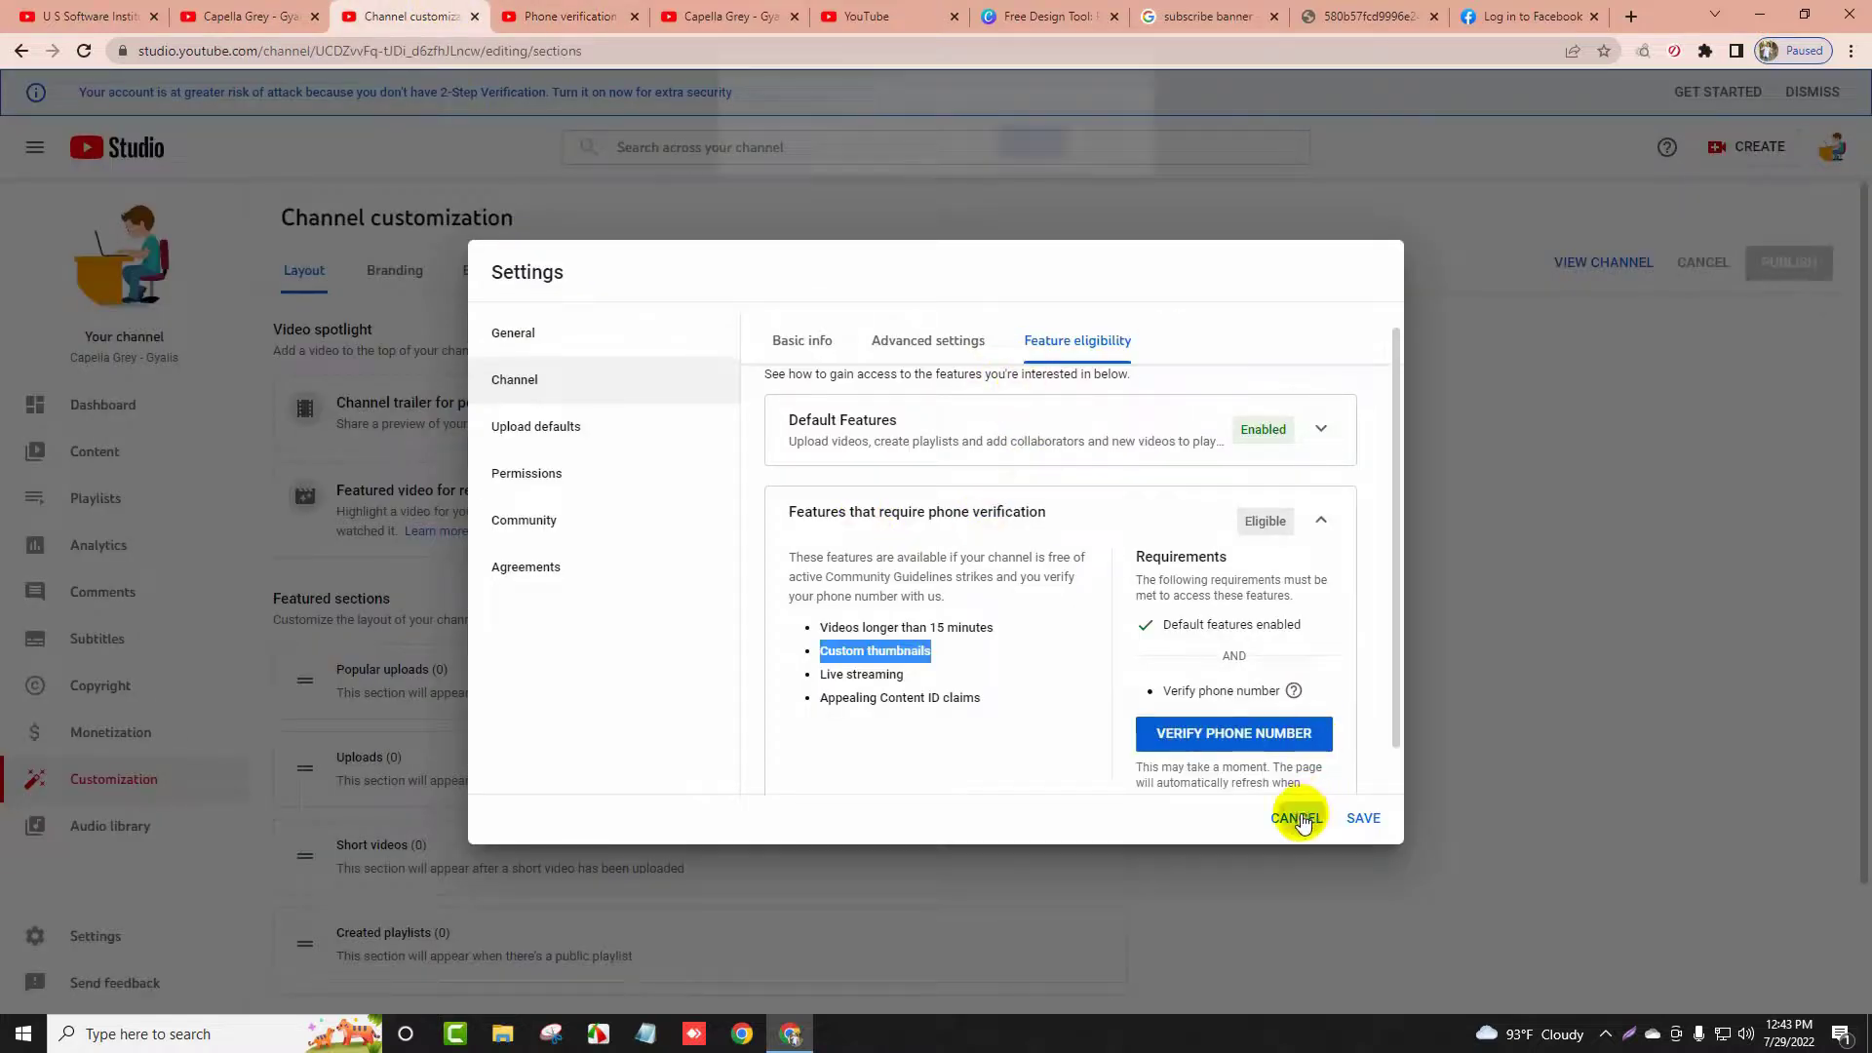
# Keep the pending changes and save the channel settings, then visit the Dashboard and public channel page
pyautogui.click(1302, 822)
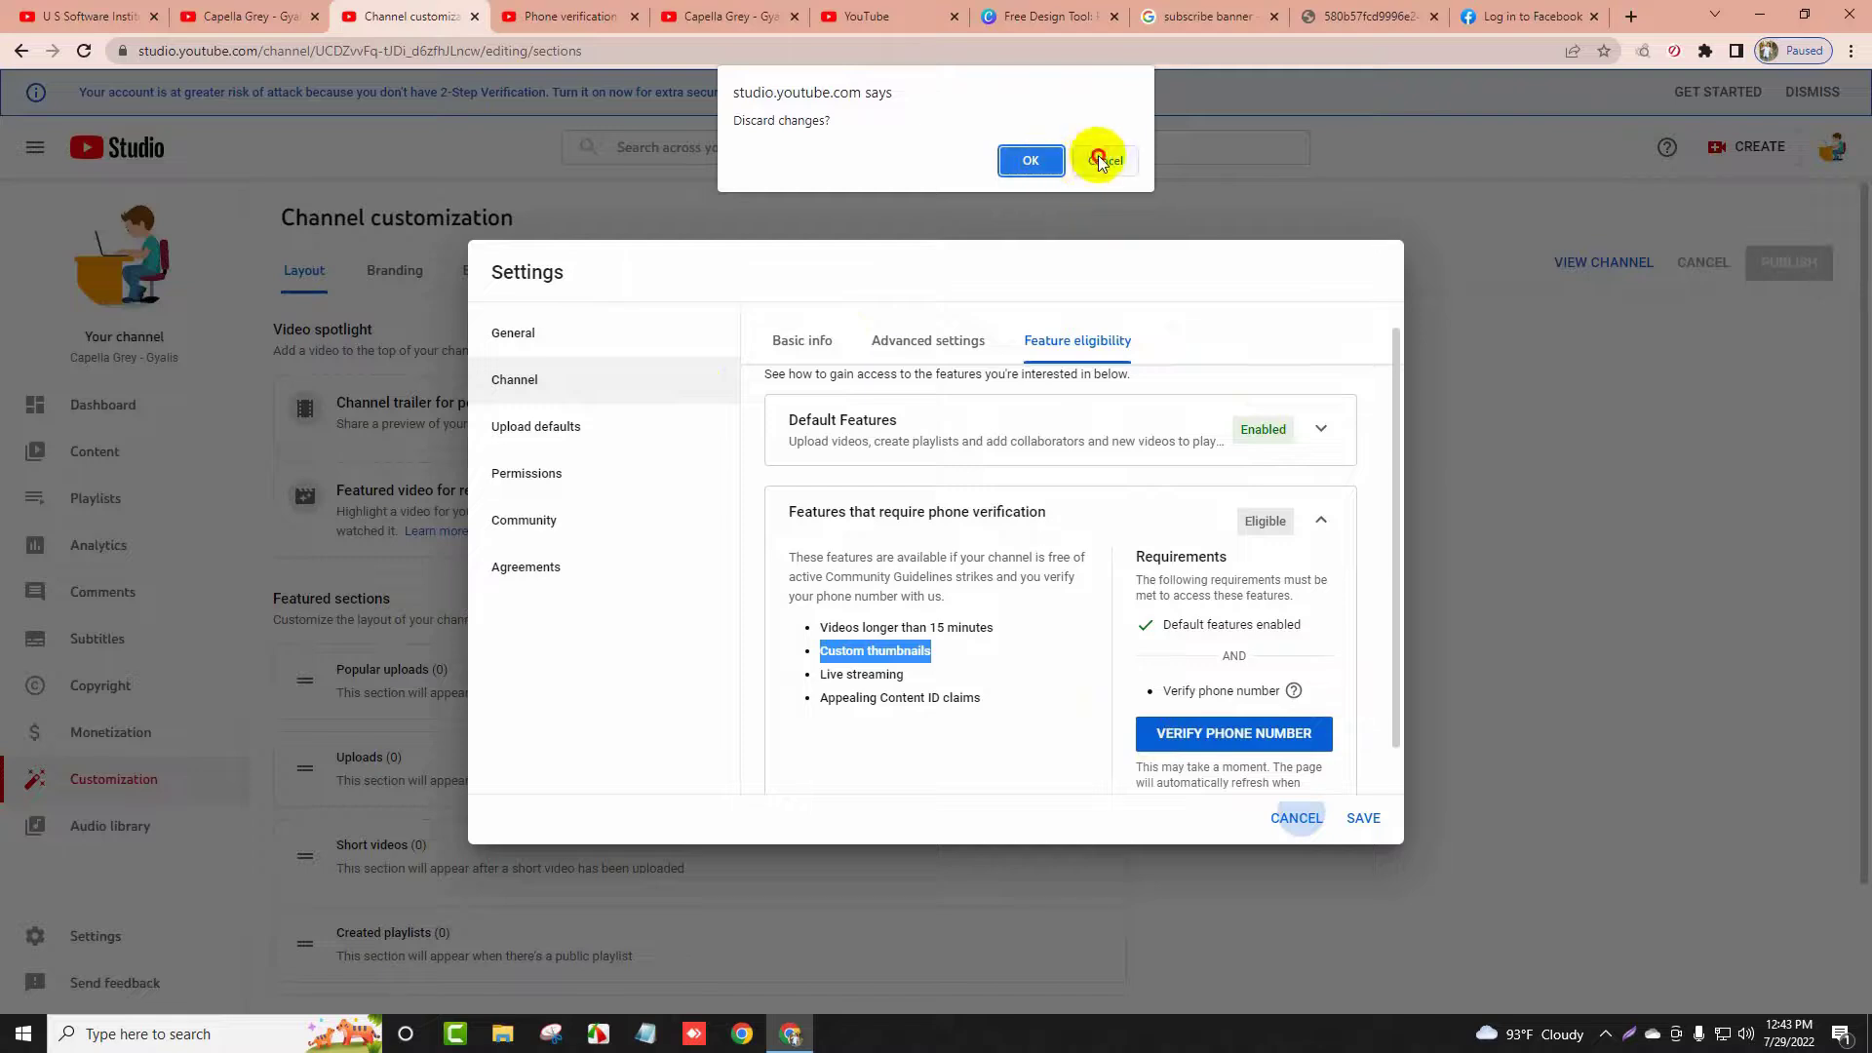
pyautogui.click(1102, 159)
pyautogui.click(1365, 819)
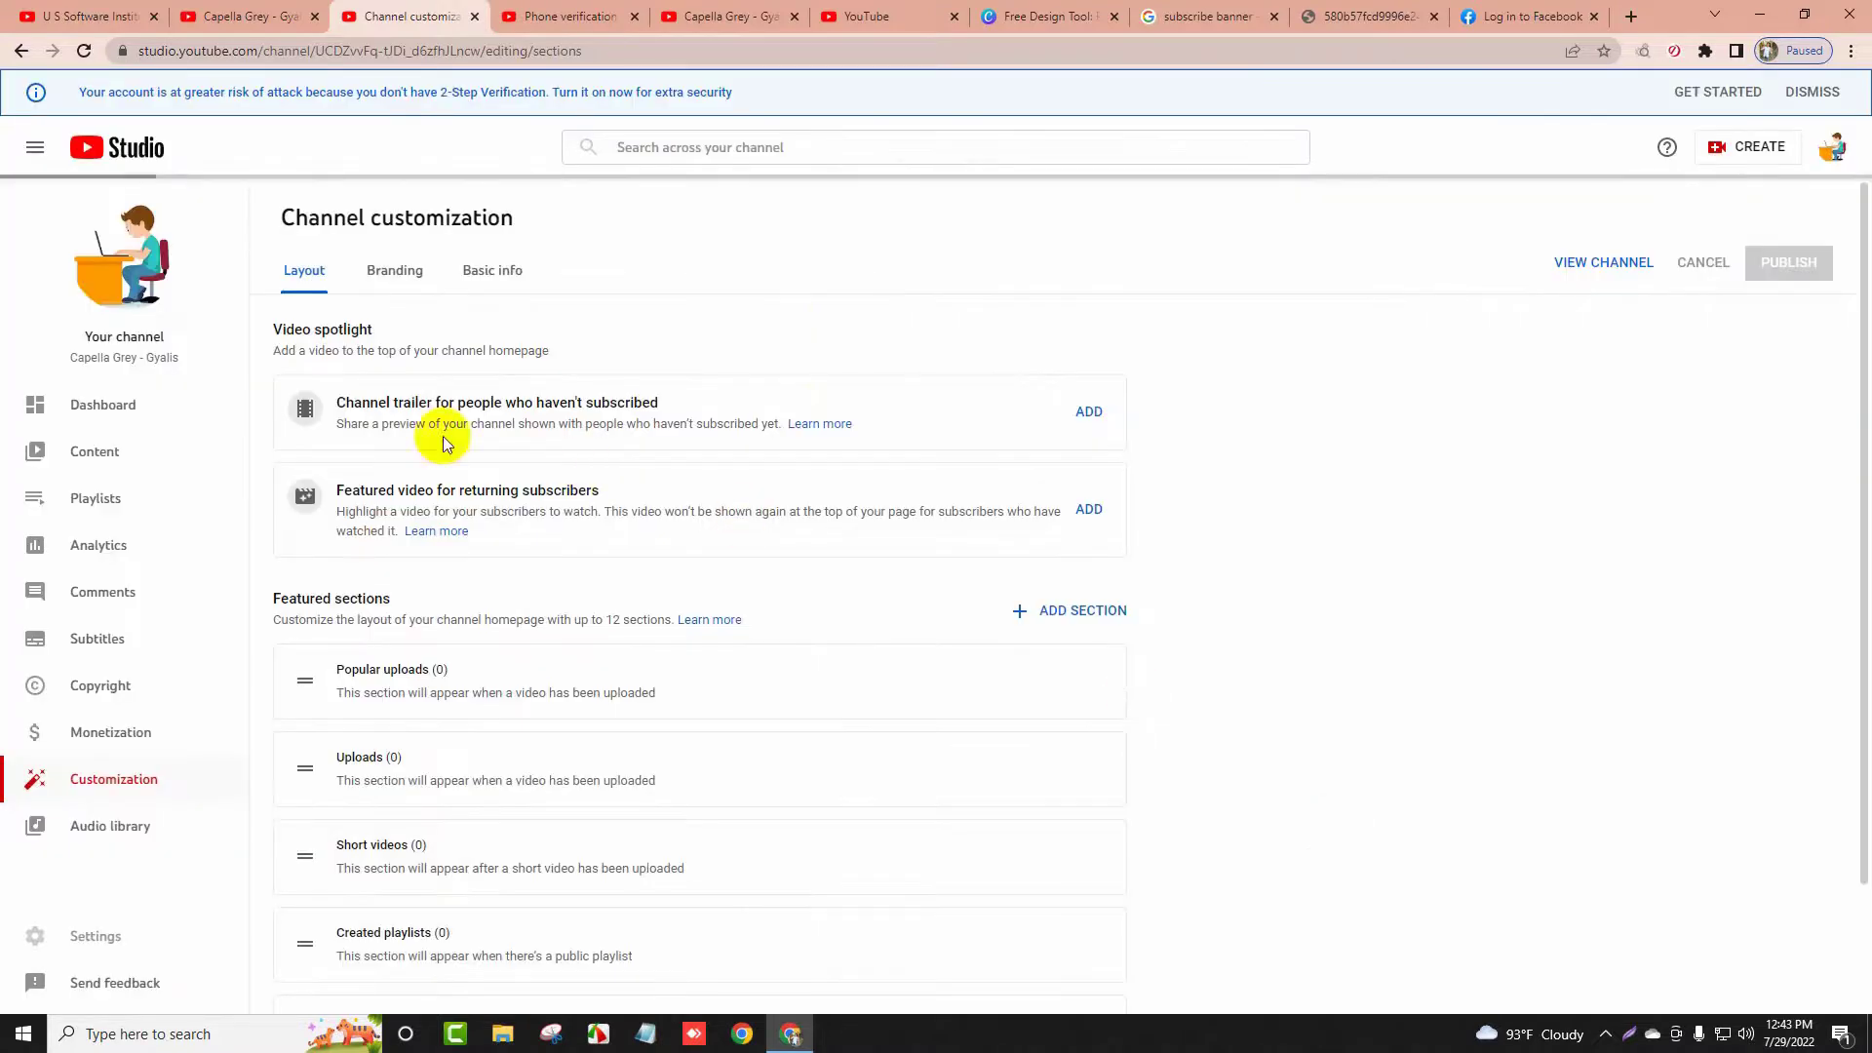
pyautogui.click(132, 407)
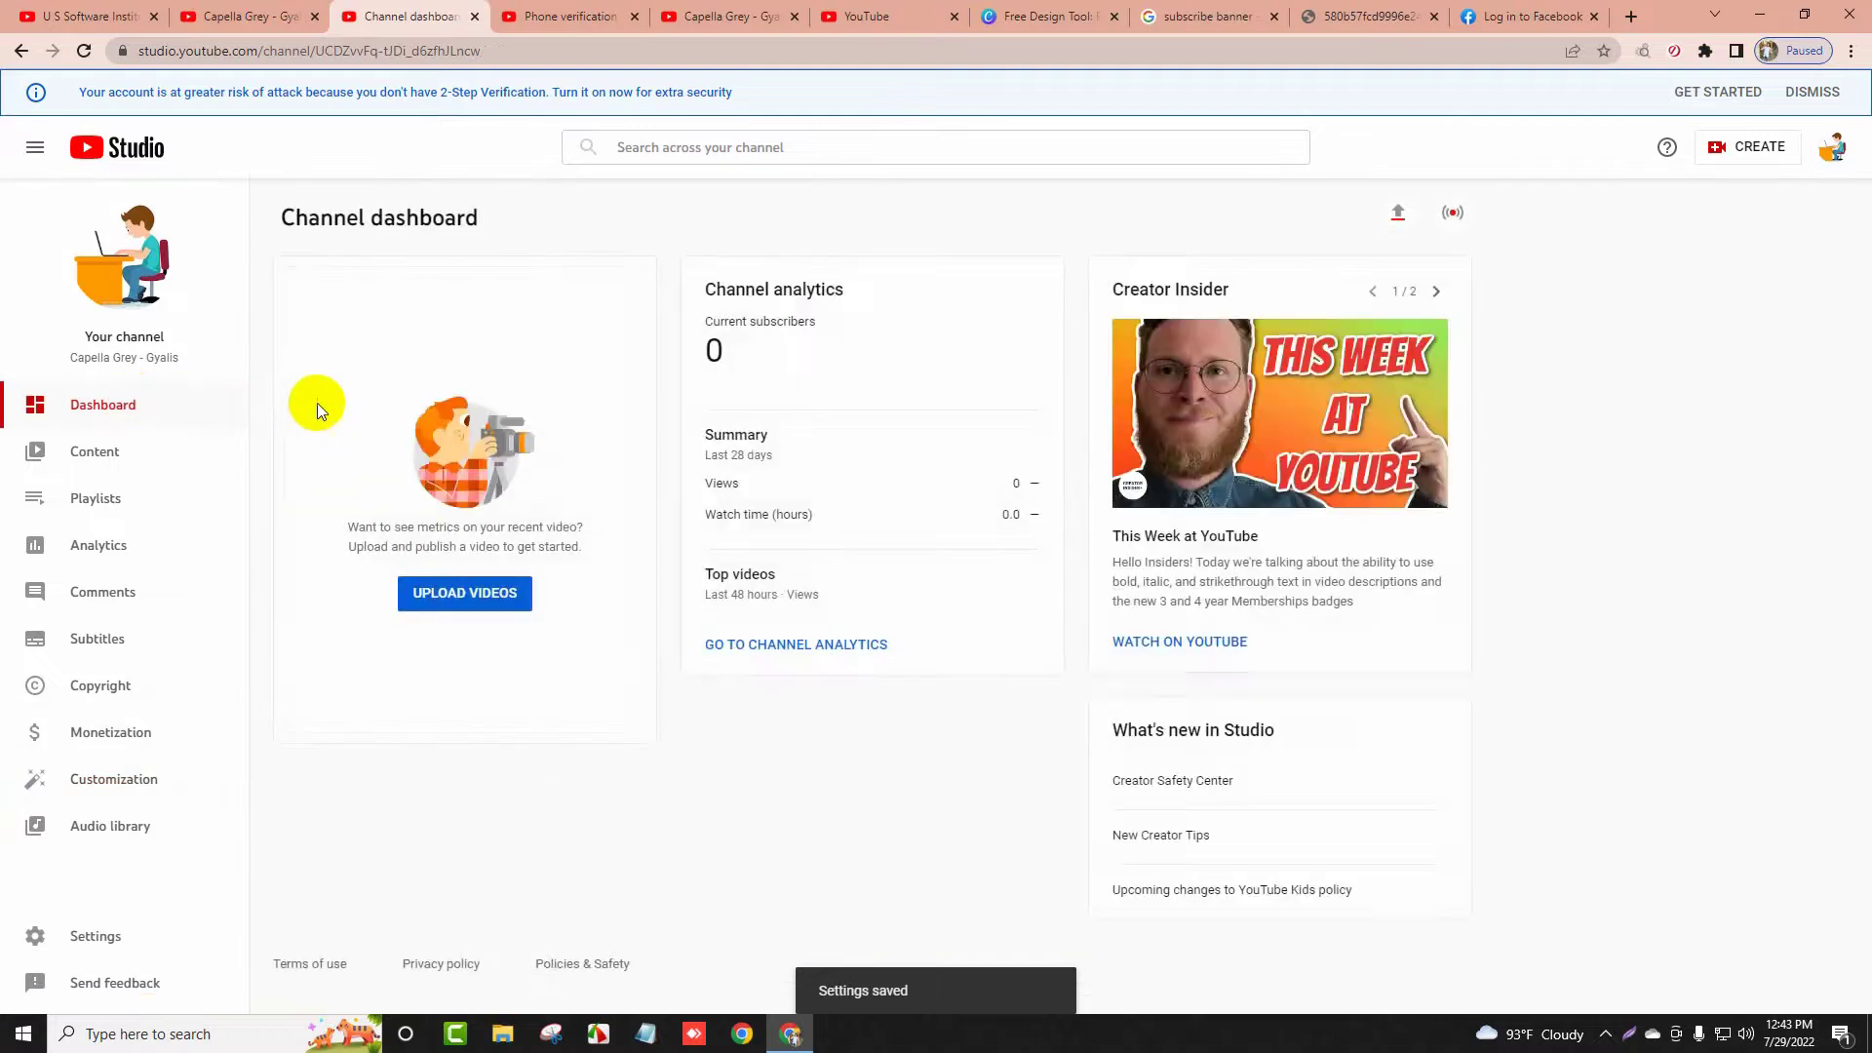
pyautogui.click(255, 16)
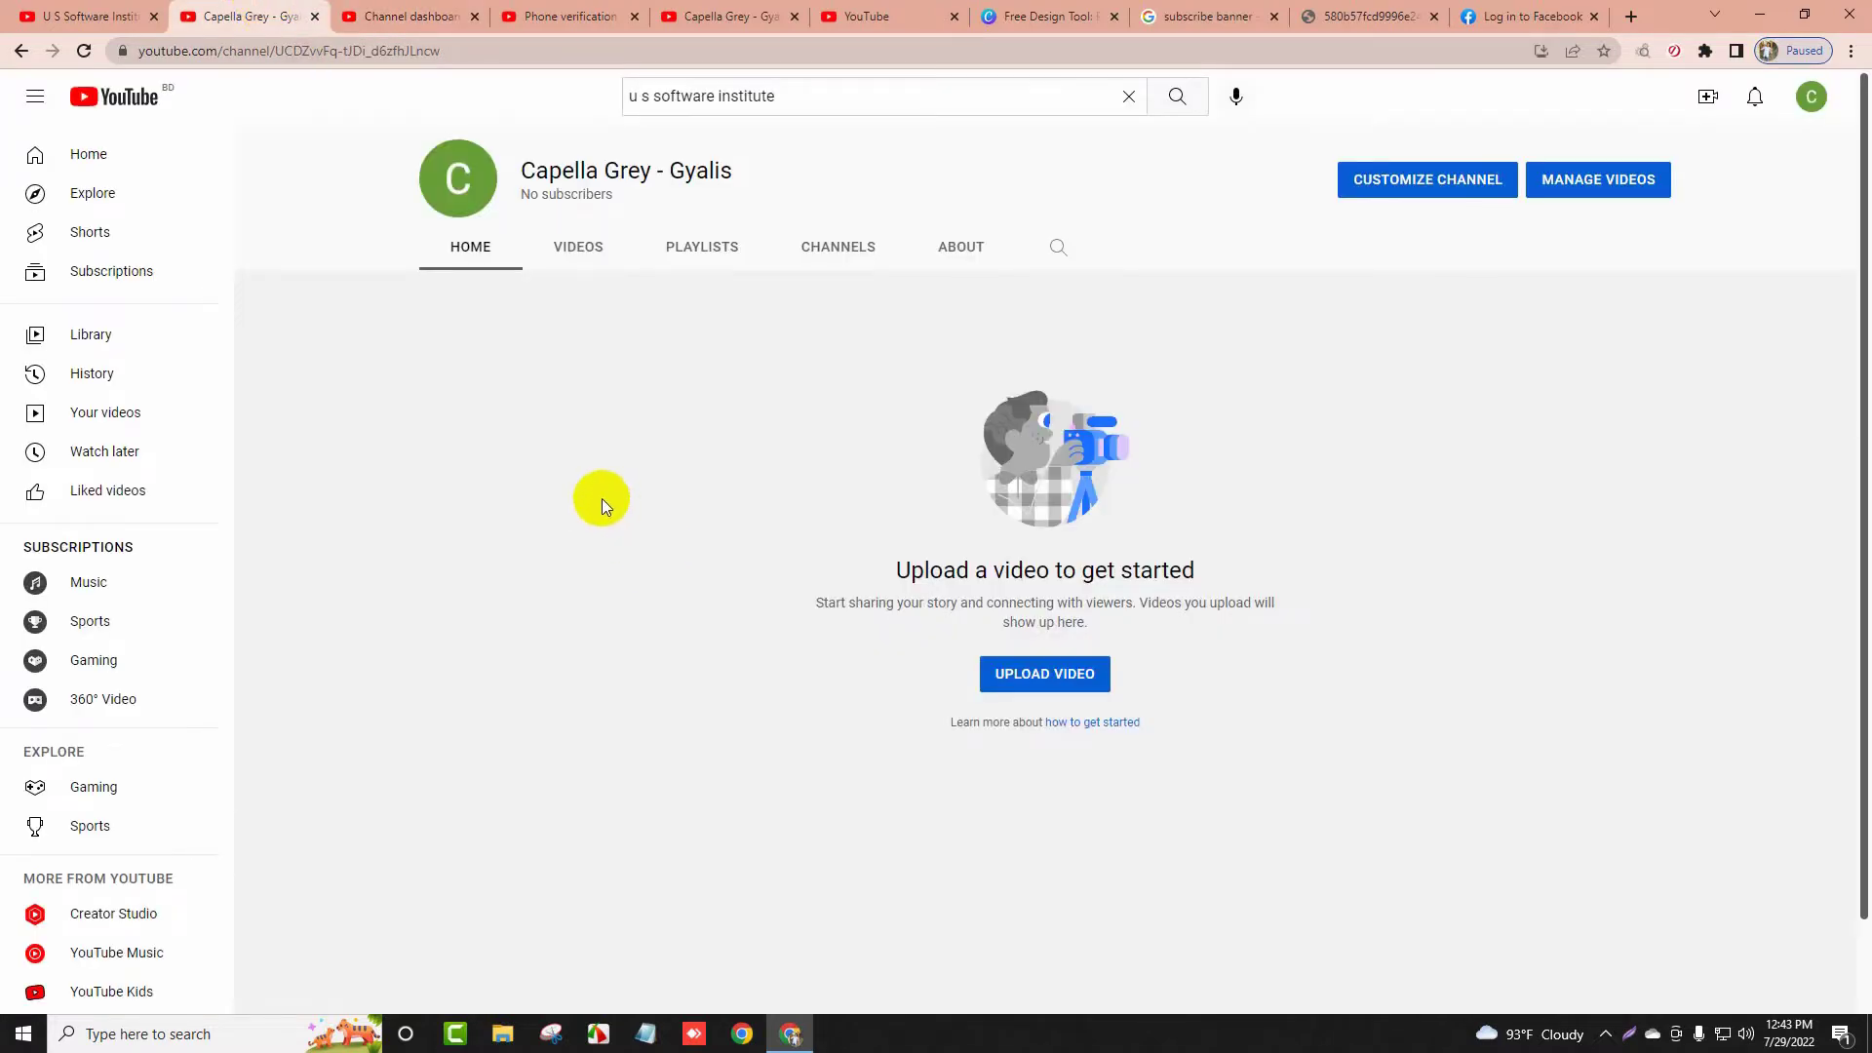